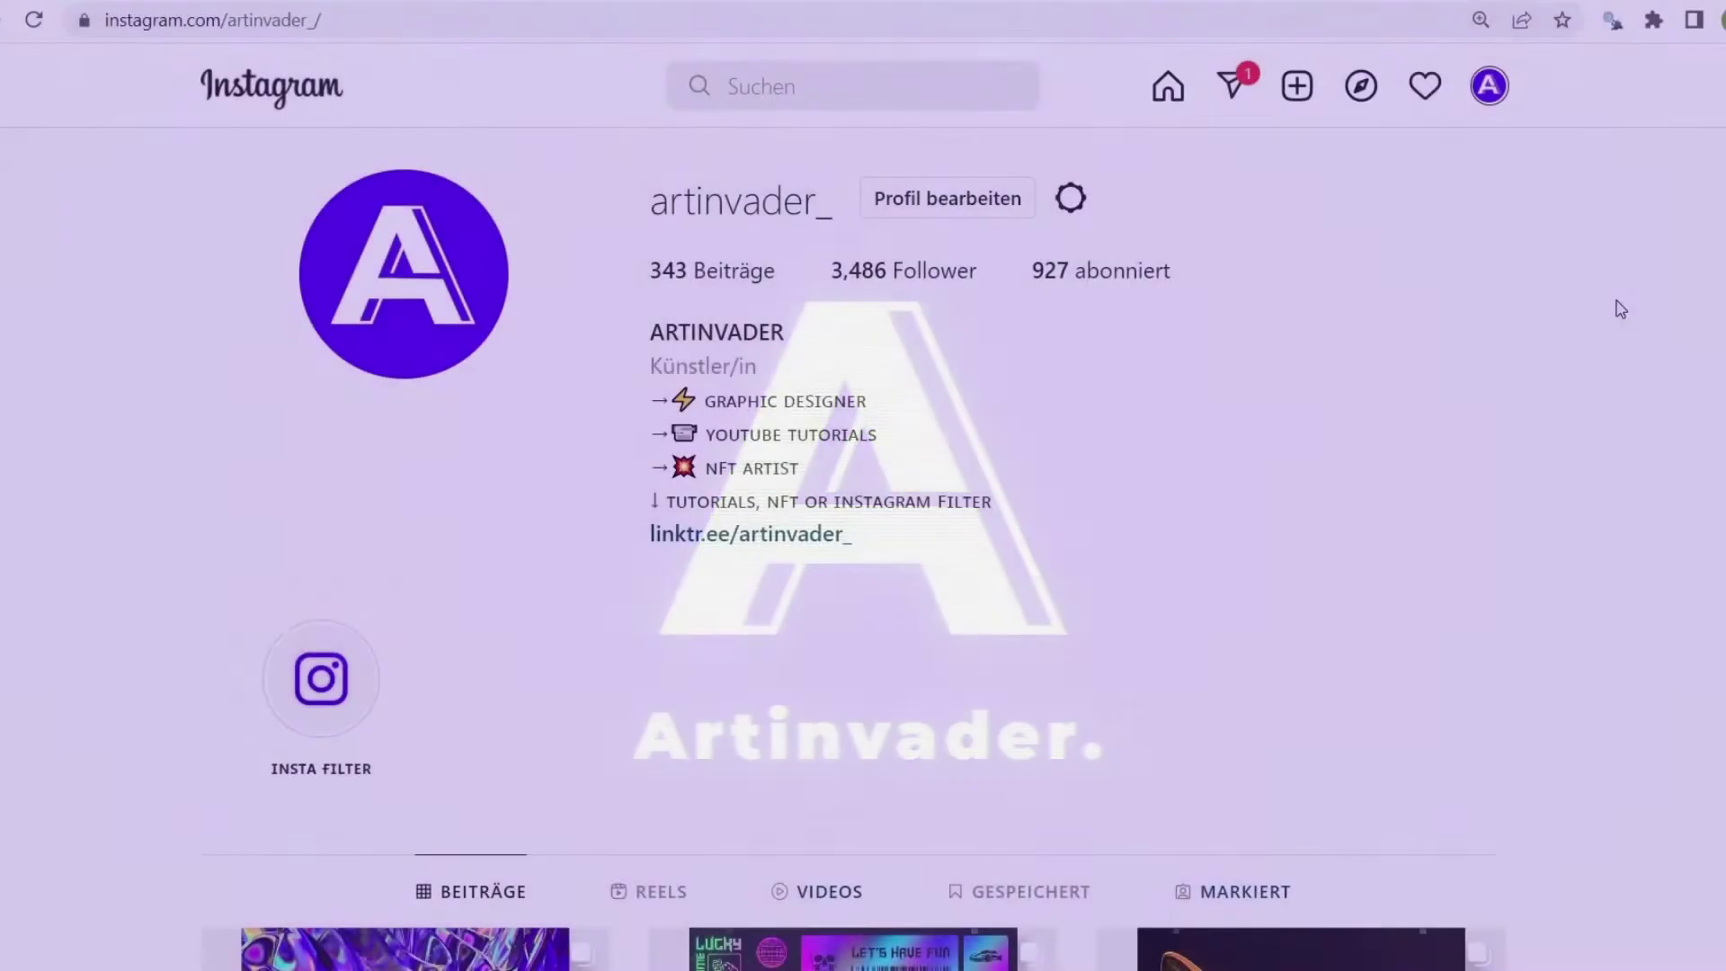
Step: Browse the artwork posts on the Artinvader Instagram profile and the project-file posts on the Patreon page
{"action": "scroll", "coordinate": [1695, 300], "scroll_direction": "down", "scroll_amount": 5}
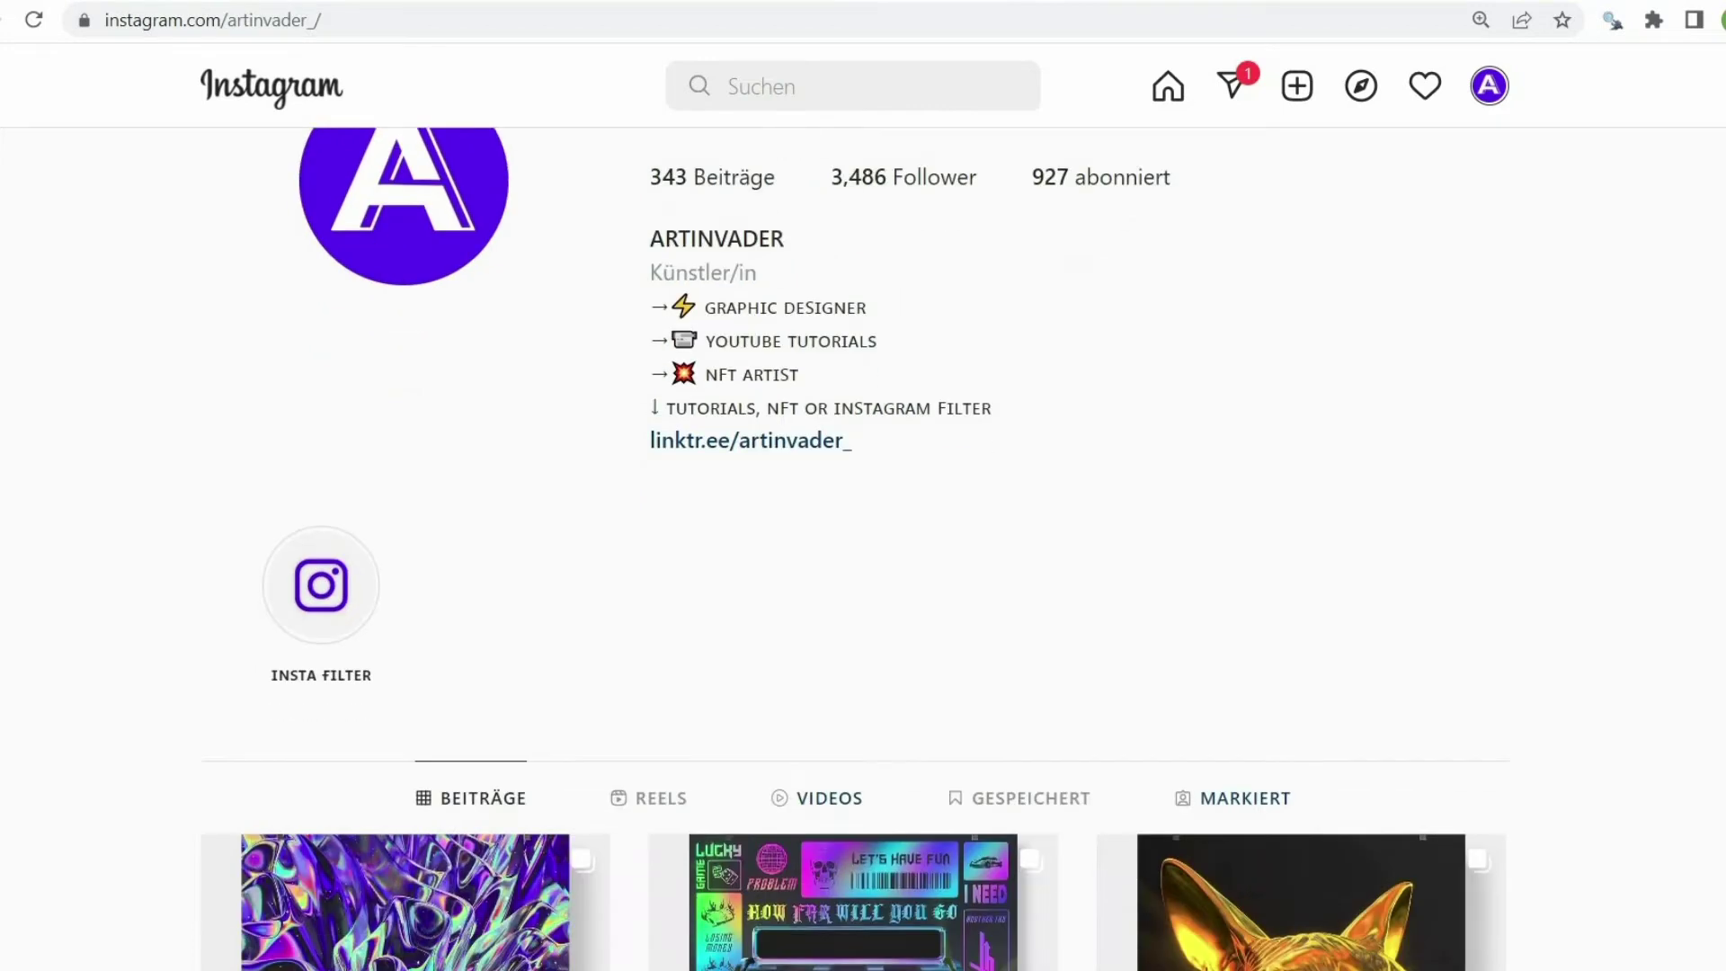
{"action": "scroll", "coordinate": [1696, 301], "scroll_direction": "down", "scroll_amount": 8}
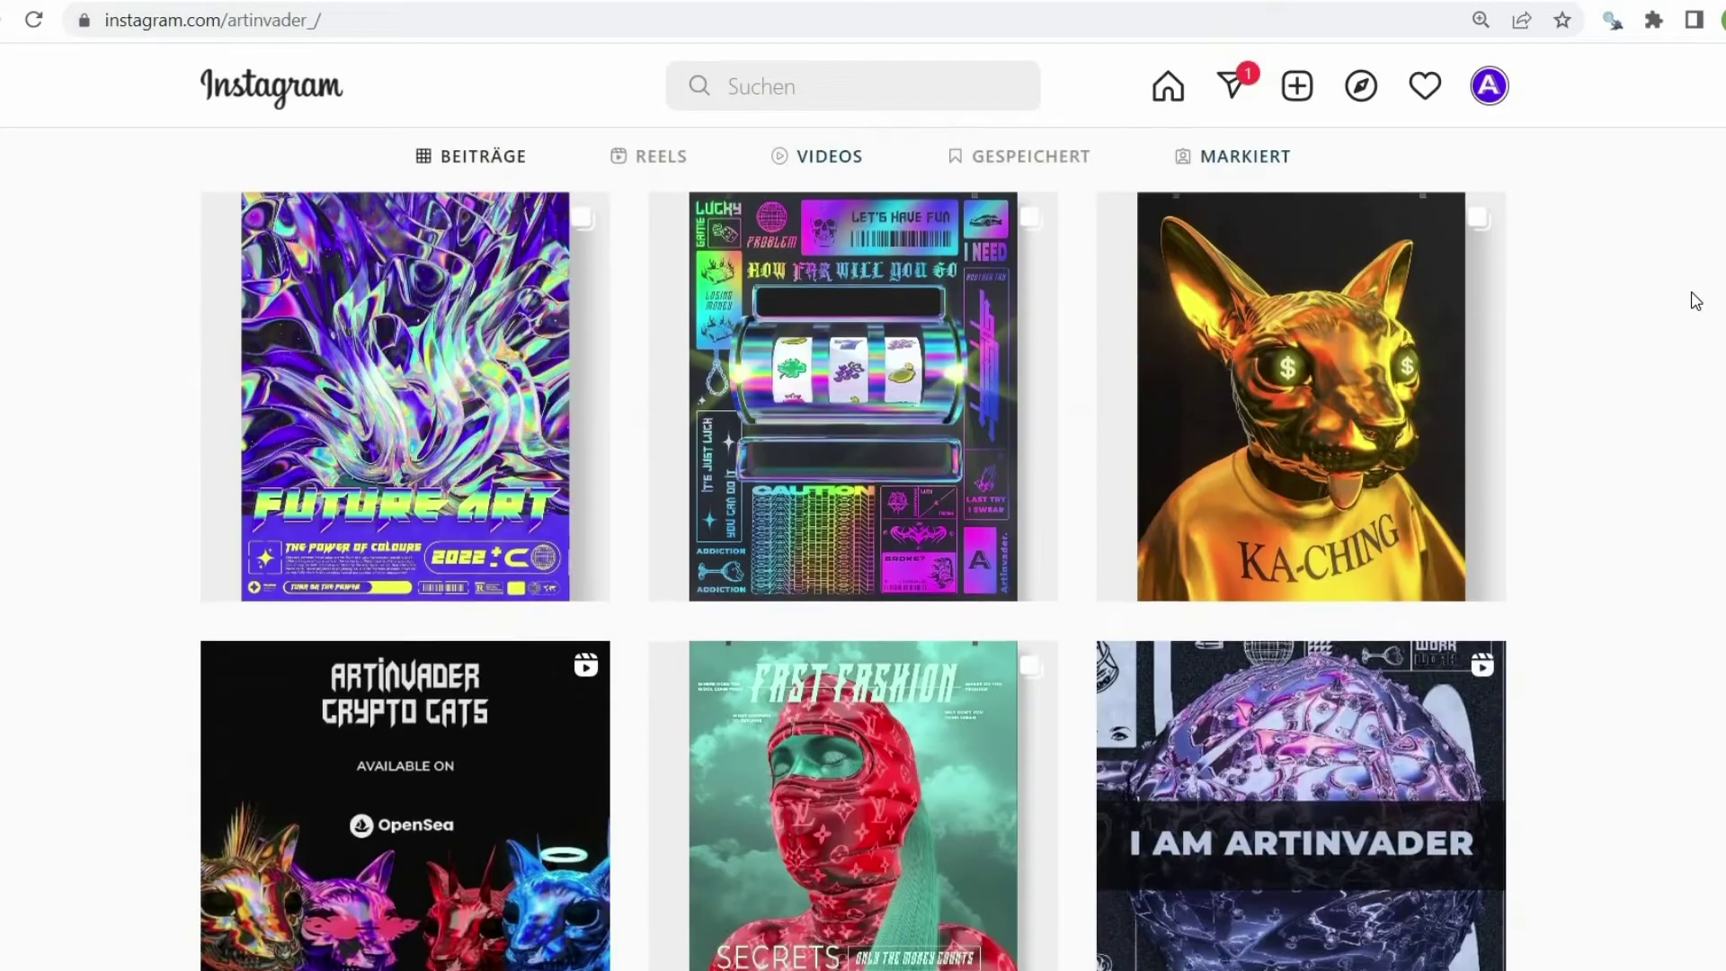
{"action": "scroll", "coordinate": [1695, 300], "scroll_direction": "down", "scroll_amount": 7}
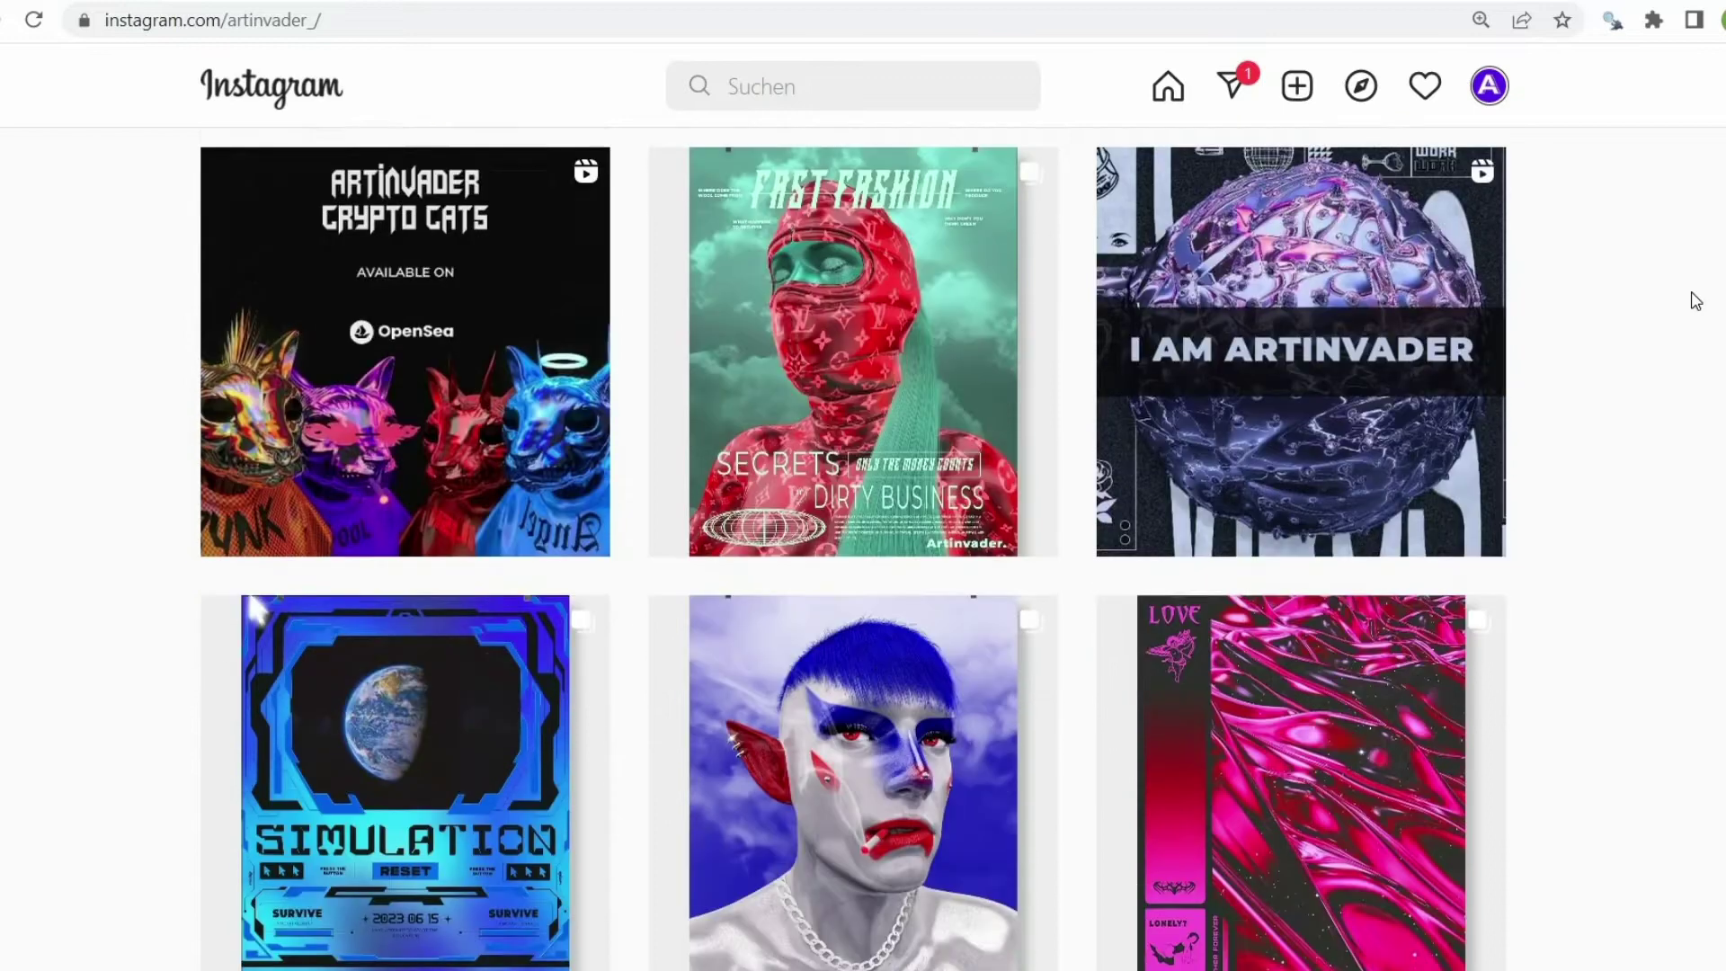
{"action": "scroll", "coordinate": [1696, 300], "scroll_direction": "down", "scroll_amount": 4}
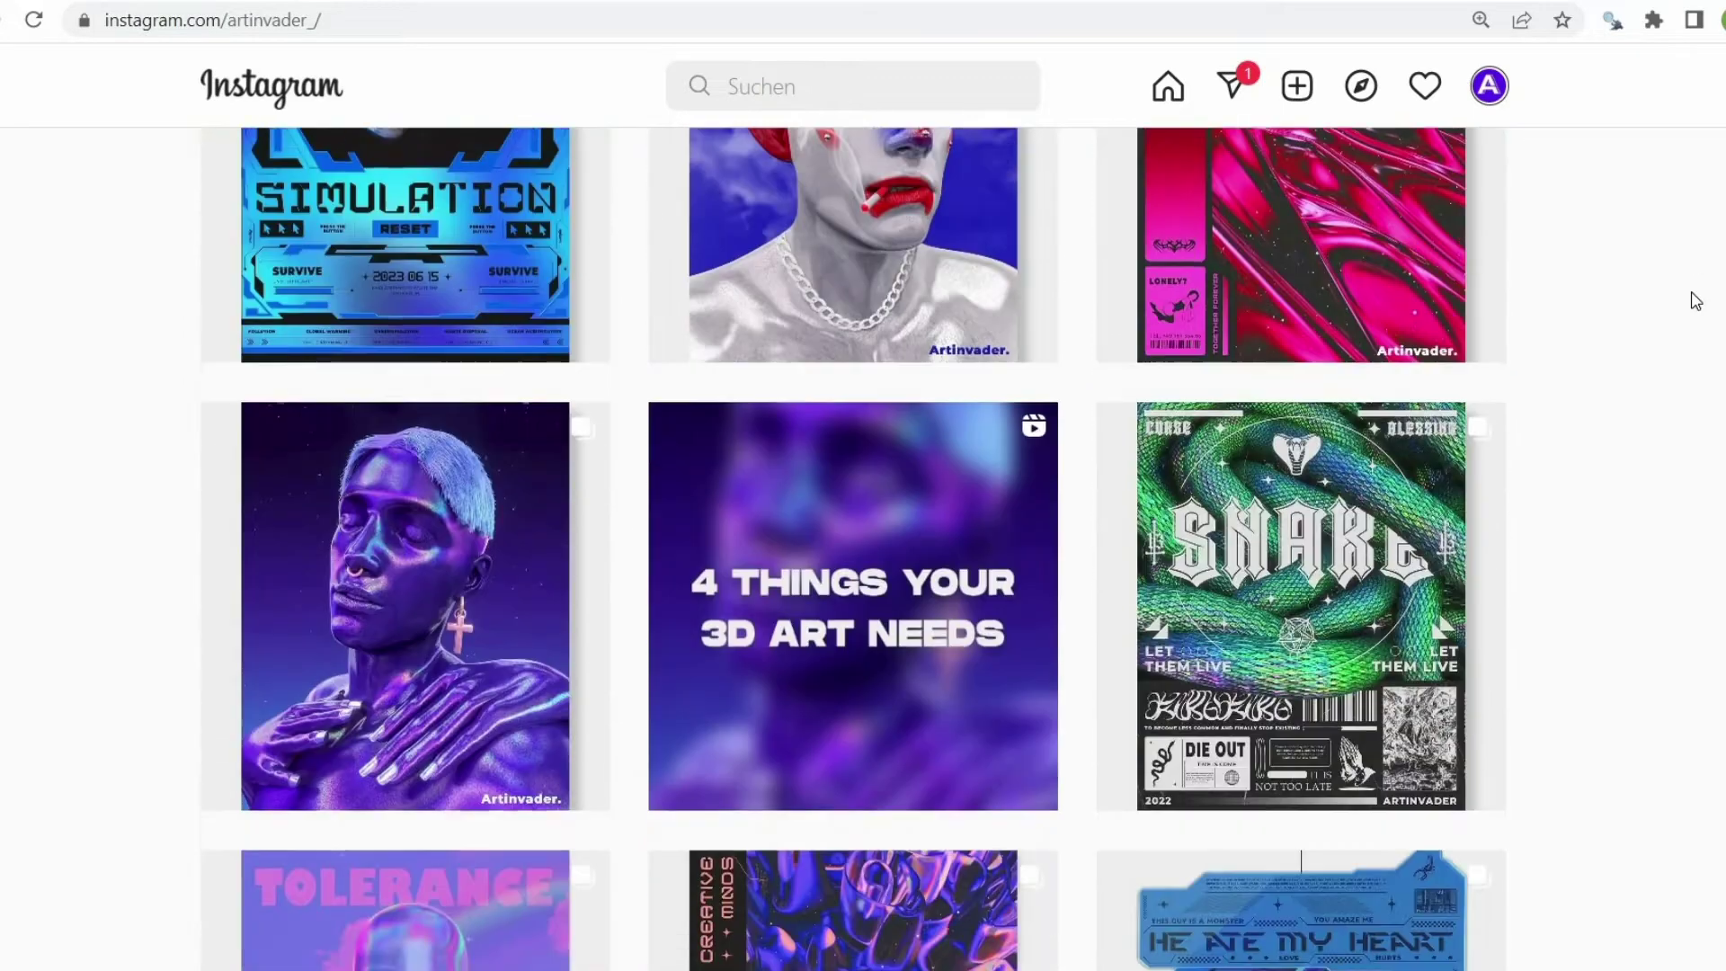
{"action": "scroll", "coordinate": [1696, 300], "scroll_direction": "down", "scroll_amount": 4}
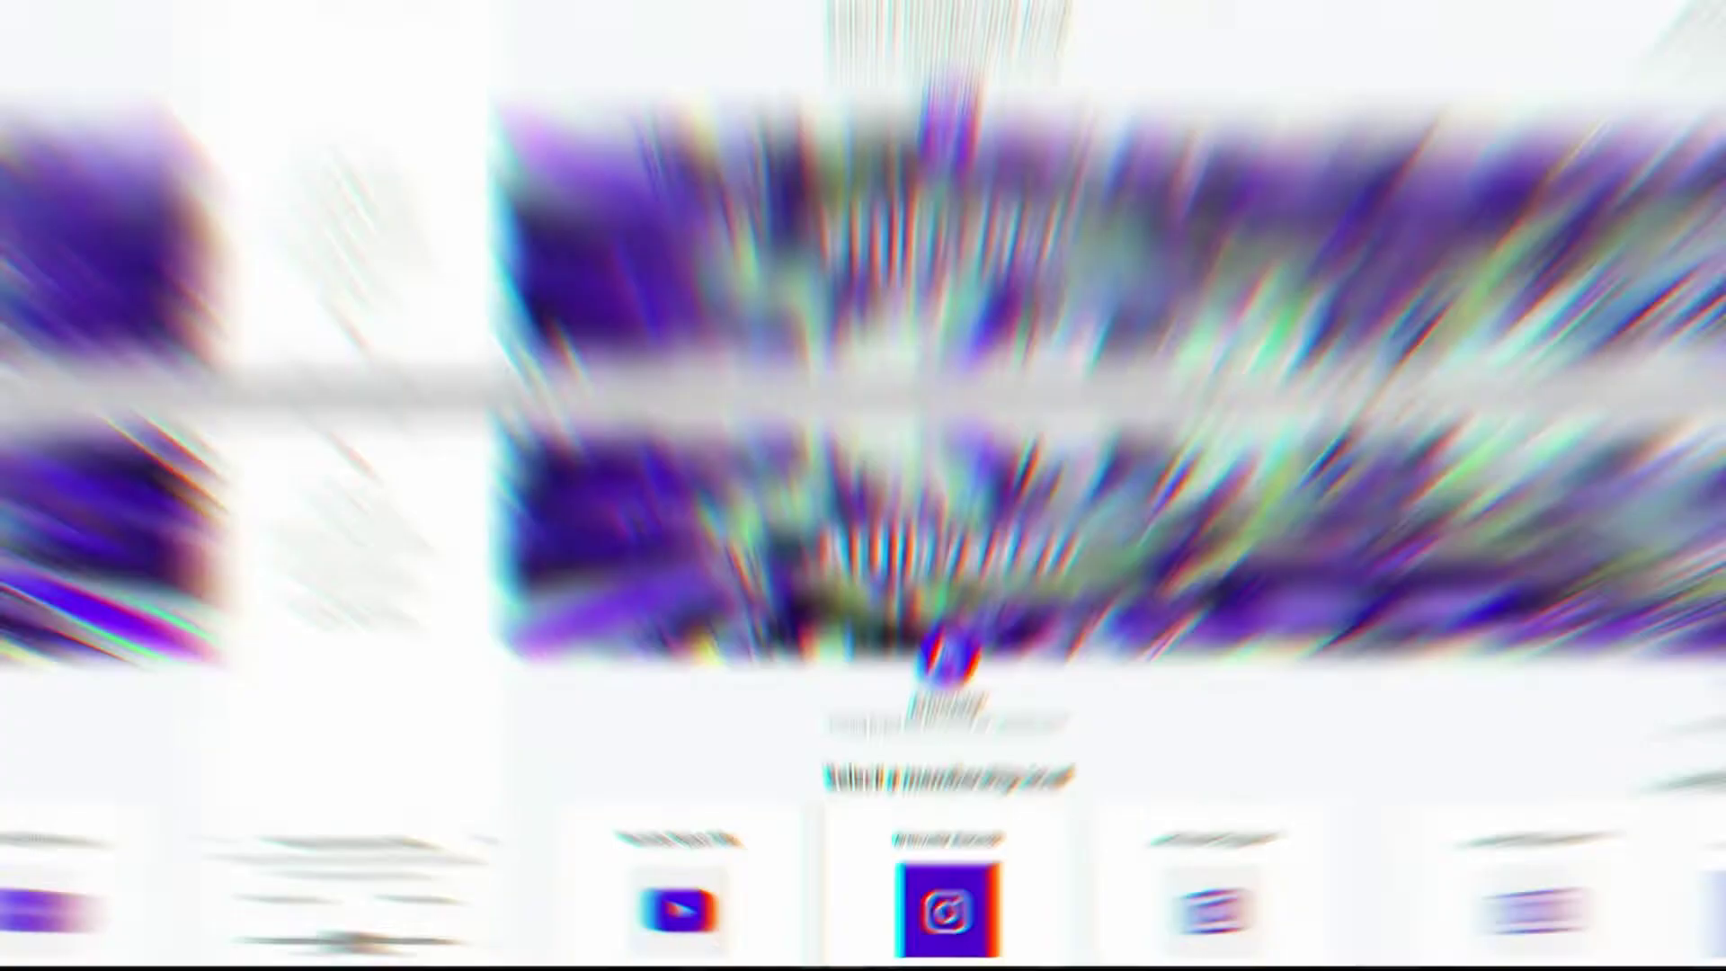
{"action": "scroll", "coordinate": [1551, 463], "scroll_direction": "down", "scroll_amount": 4}
{"action": "scroll", "coordinate": [1563, 461], "scroll_direction": "down", "scroll_amount": 3}
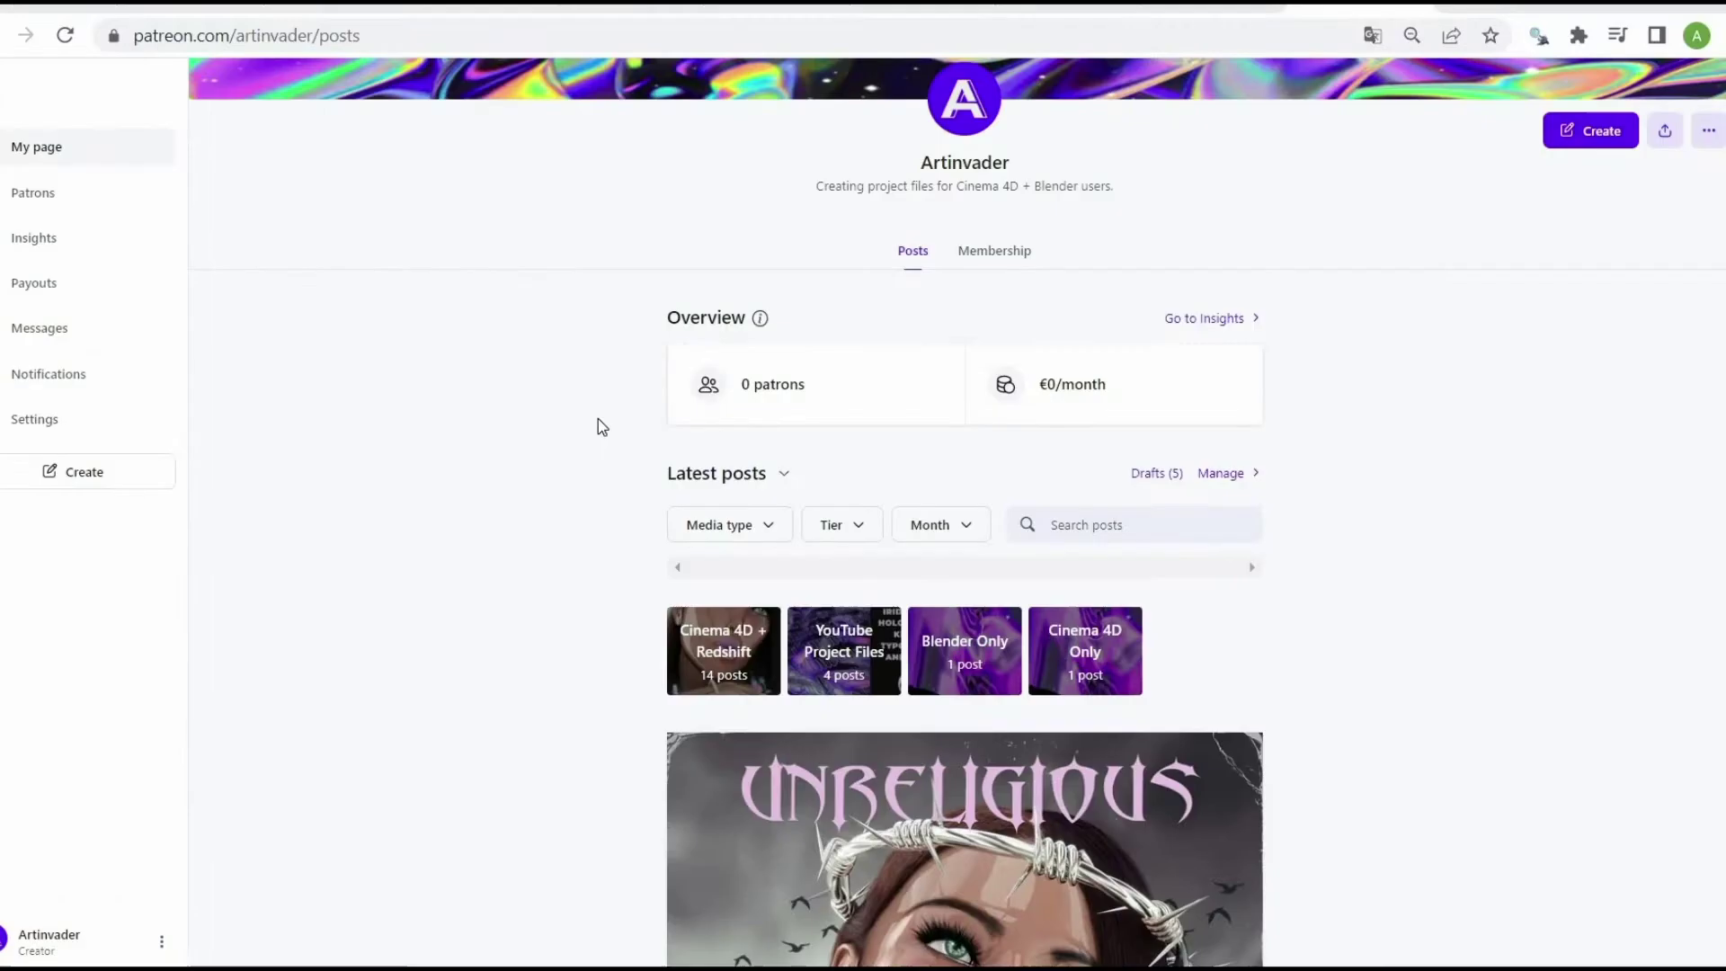
{"action": "scroll", "coordinate": [597, 423], "scroll_direction": "down", "scroll_amount": 10}
{"action": "scroll", "coordinate": [597, 418], "scroll_direction": "down", "scroll_amount": 20}
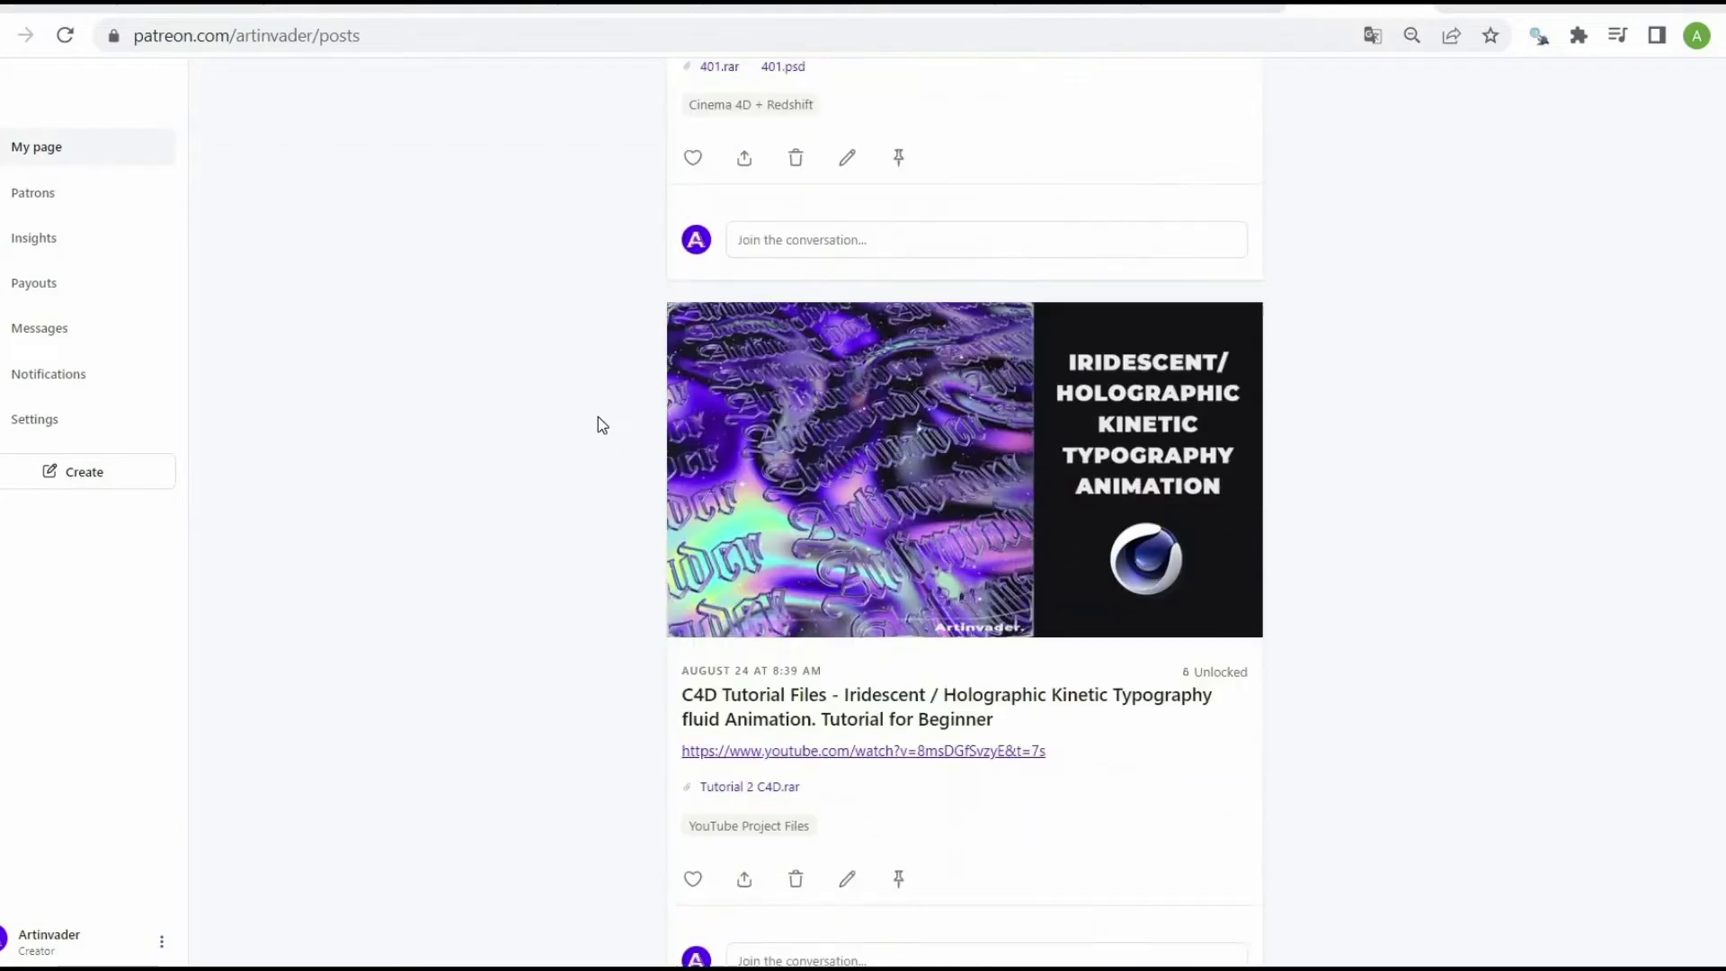
{"action": "scroll", "coordinate": [602, 423], "scroll_direction": "down", "scroll_amount": 20}
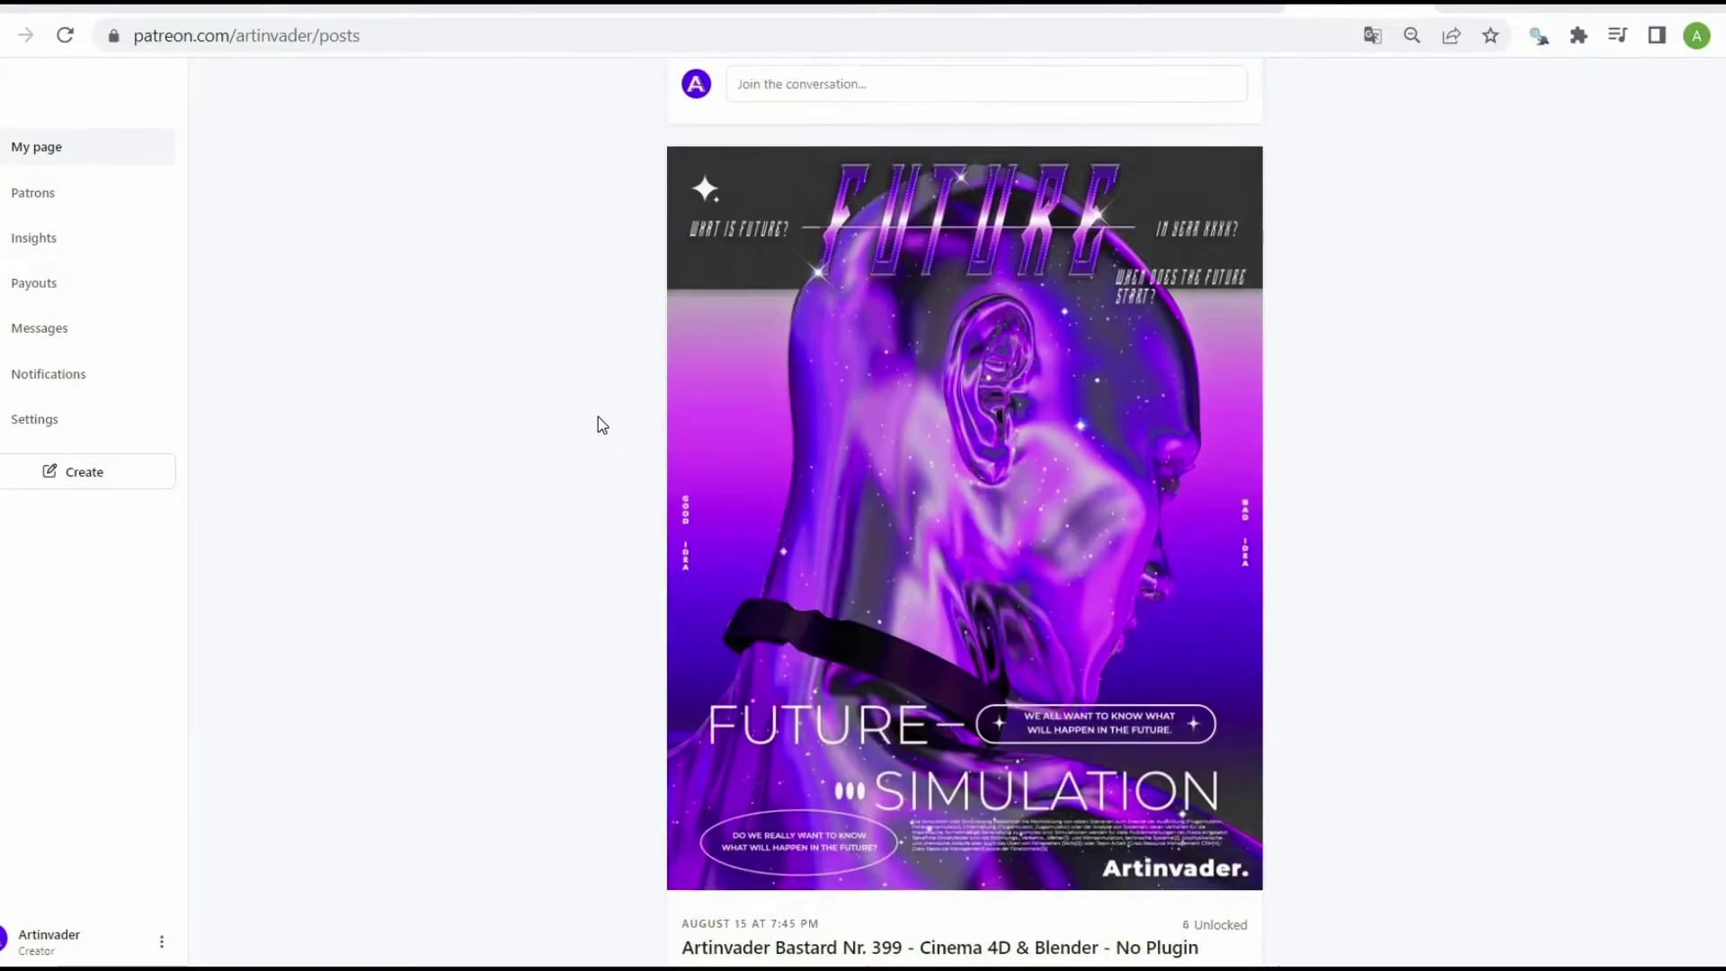
{"action": "scroll", "coordinate": [597, 417], "scroll_direction": "down", "scroll_amount": 20}
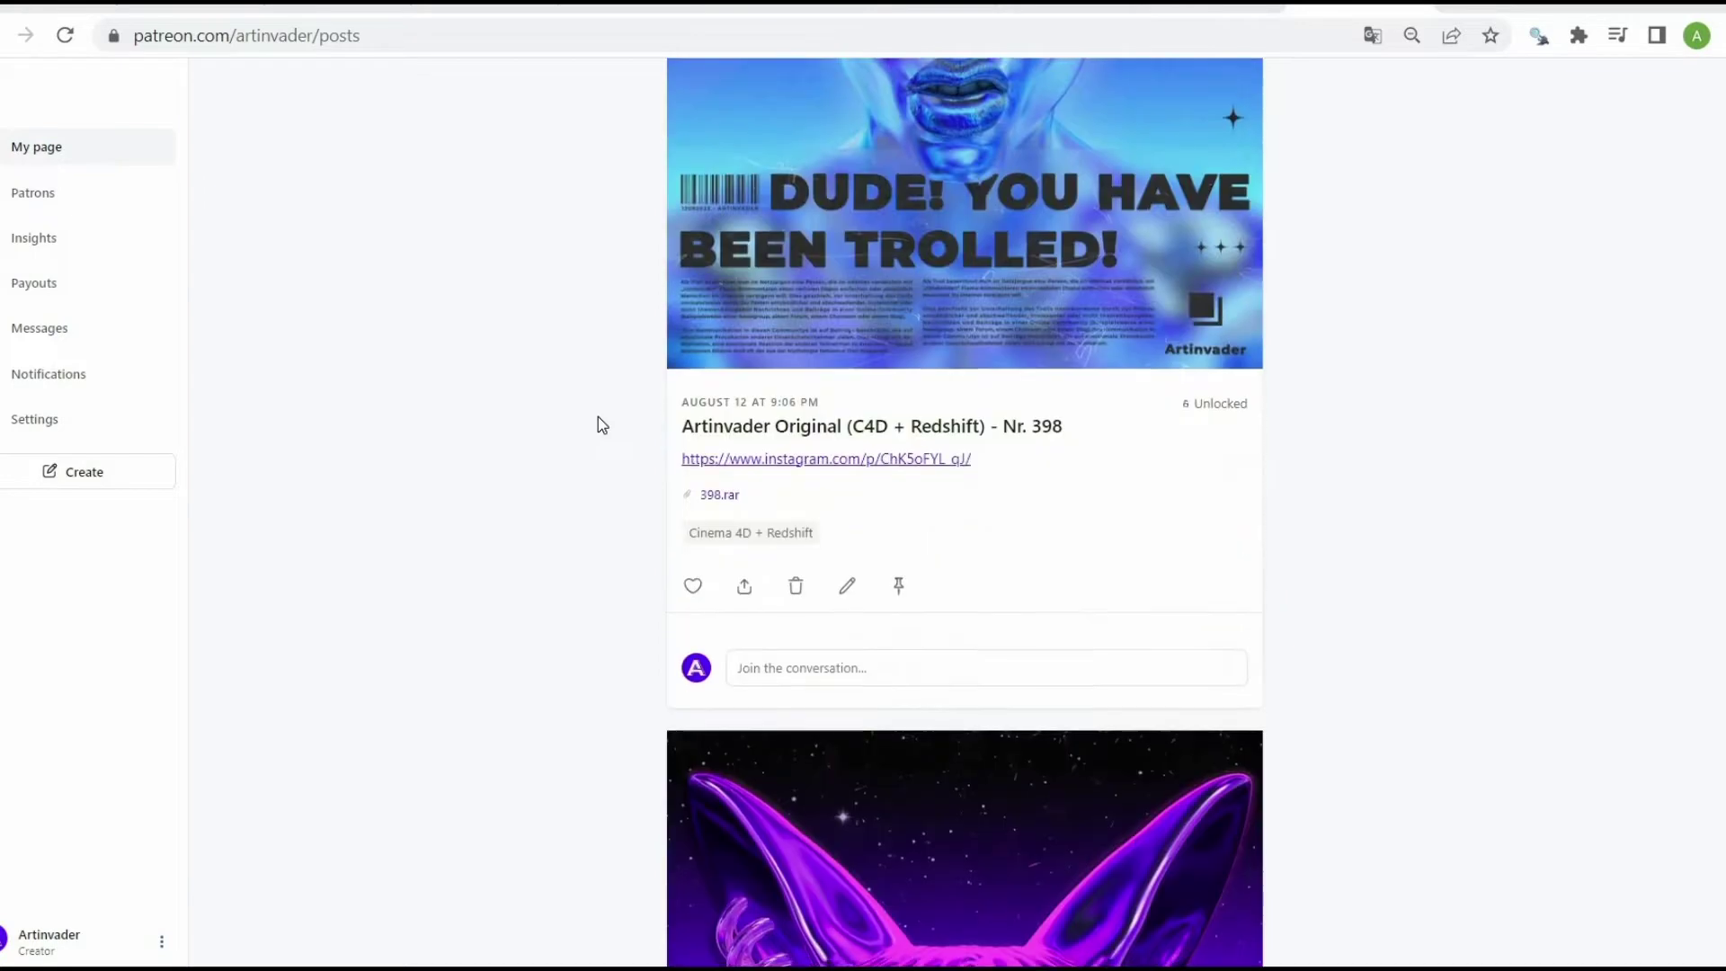
{"action": "scroll", "coordinate": [597, 417], "scroll_direction": "down", "scroll_amount": 20}
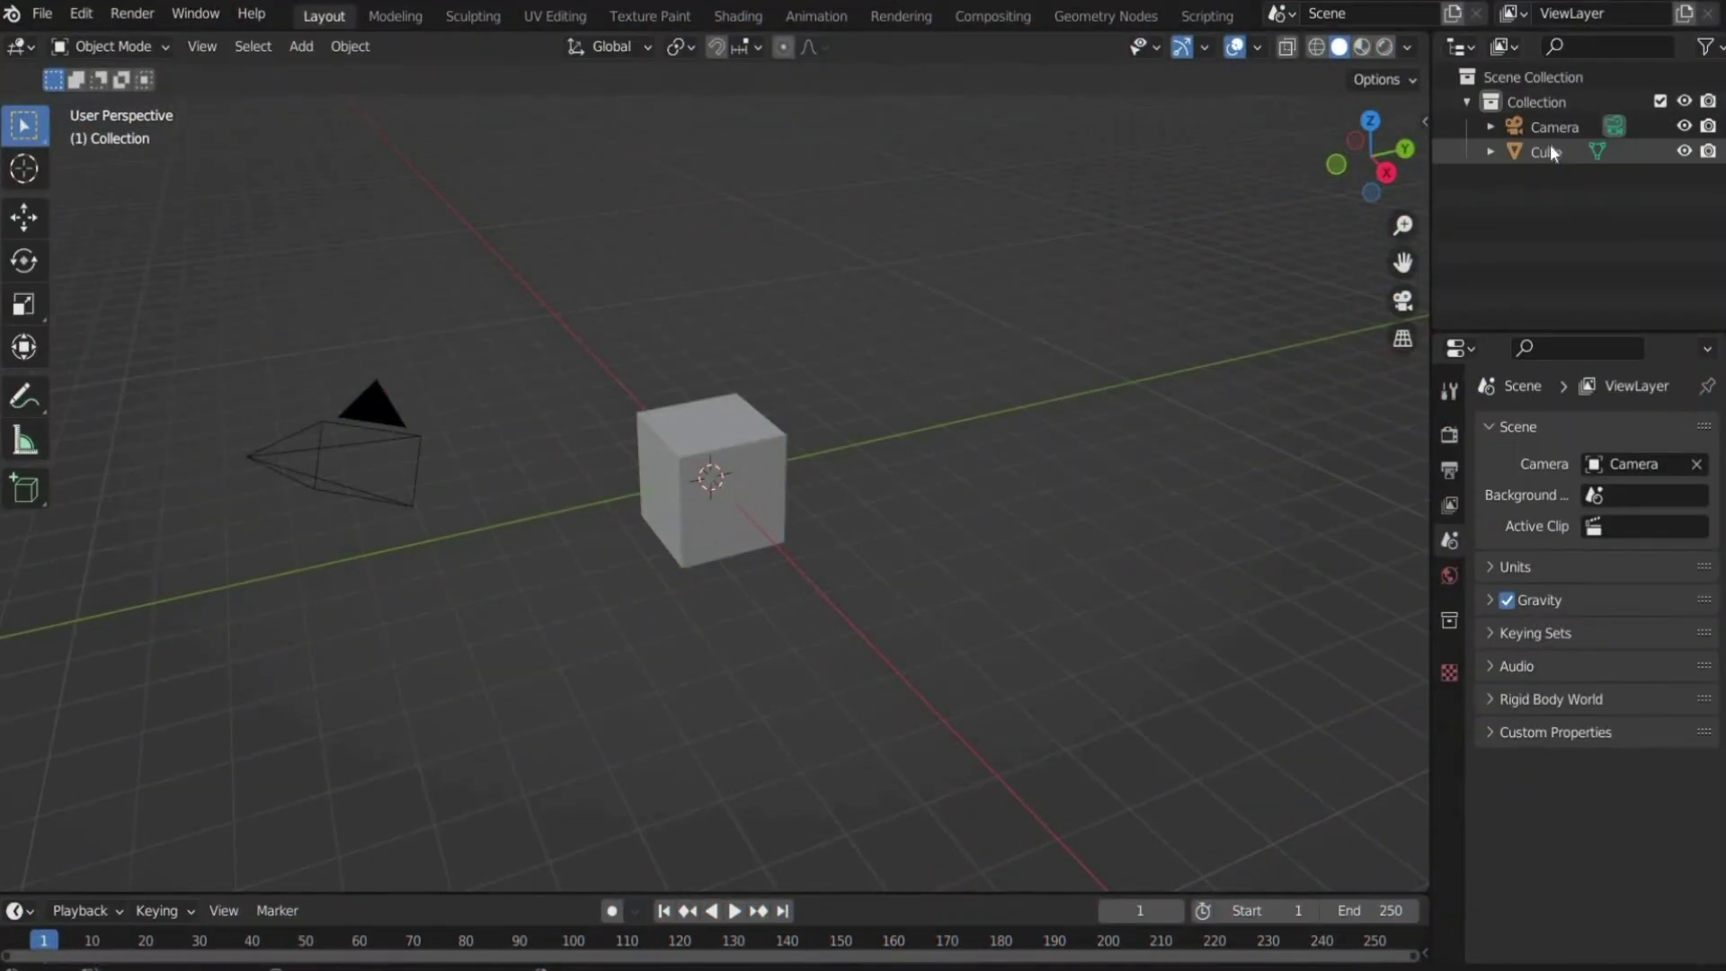
Step: Switch to Blender and delete the default cube and camera from the scene
{"action": "key", "text": "Delete"}
{"action": "left_click", "coordinate": [1550, 132]}
{"action": "key", "text": "Delete"}
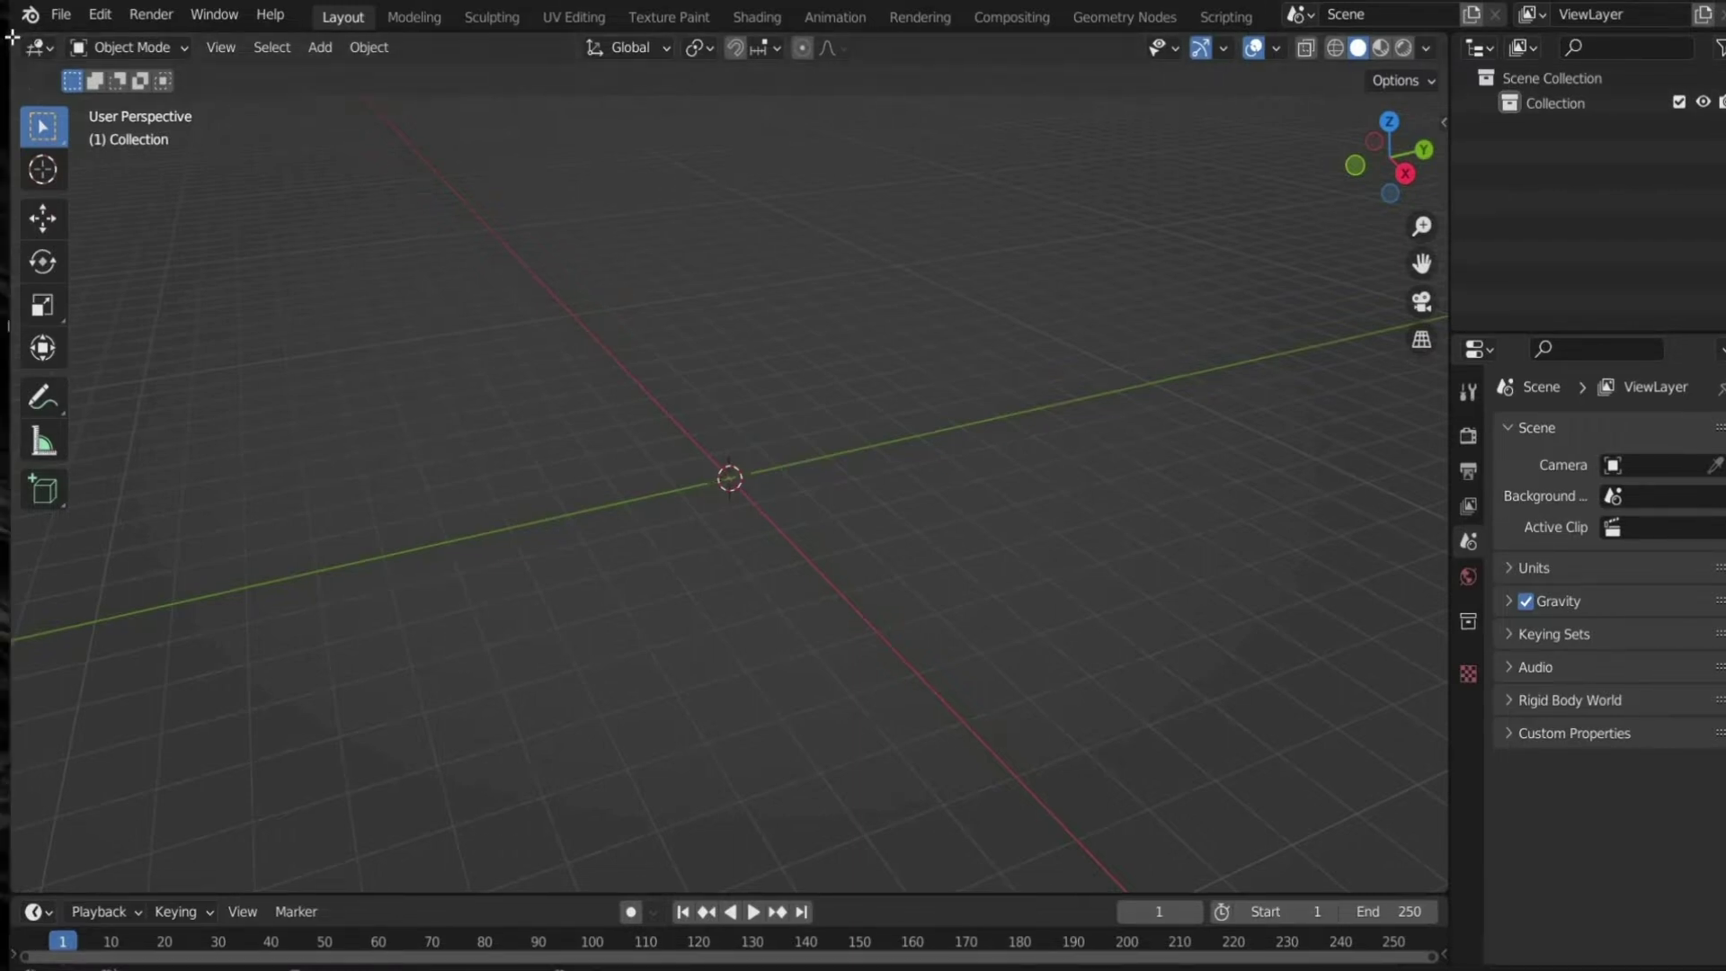
Step: Split the 3D viewport into two side-by-side areas and turn the second into a Shader Editor with its sidebar hidden
{"action": "left_click_drag", "start_coordinate": [50, 39], "coordinate": [693, 72]}
{"action": "left_click_drag", "start_coordinate": [842, 72], "coordinate": [789, 82]}
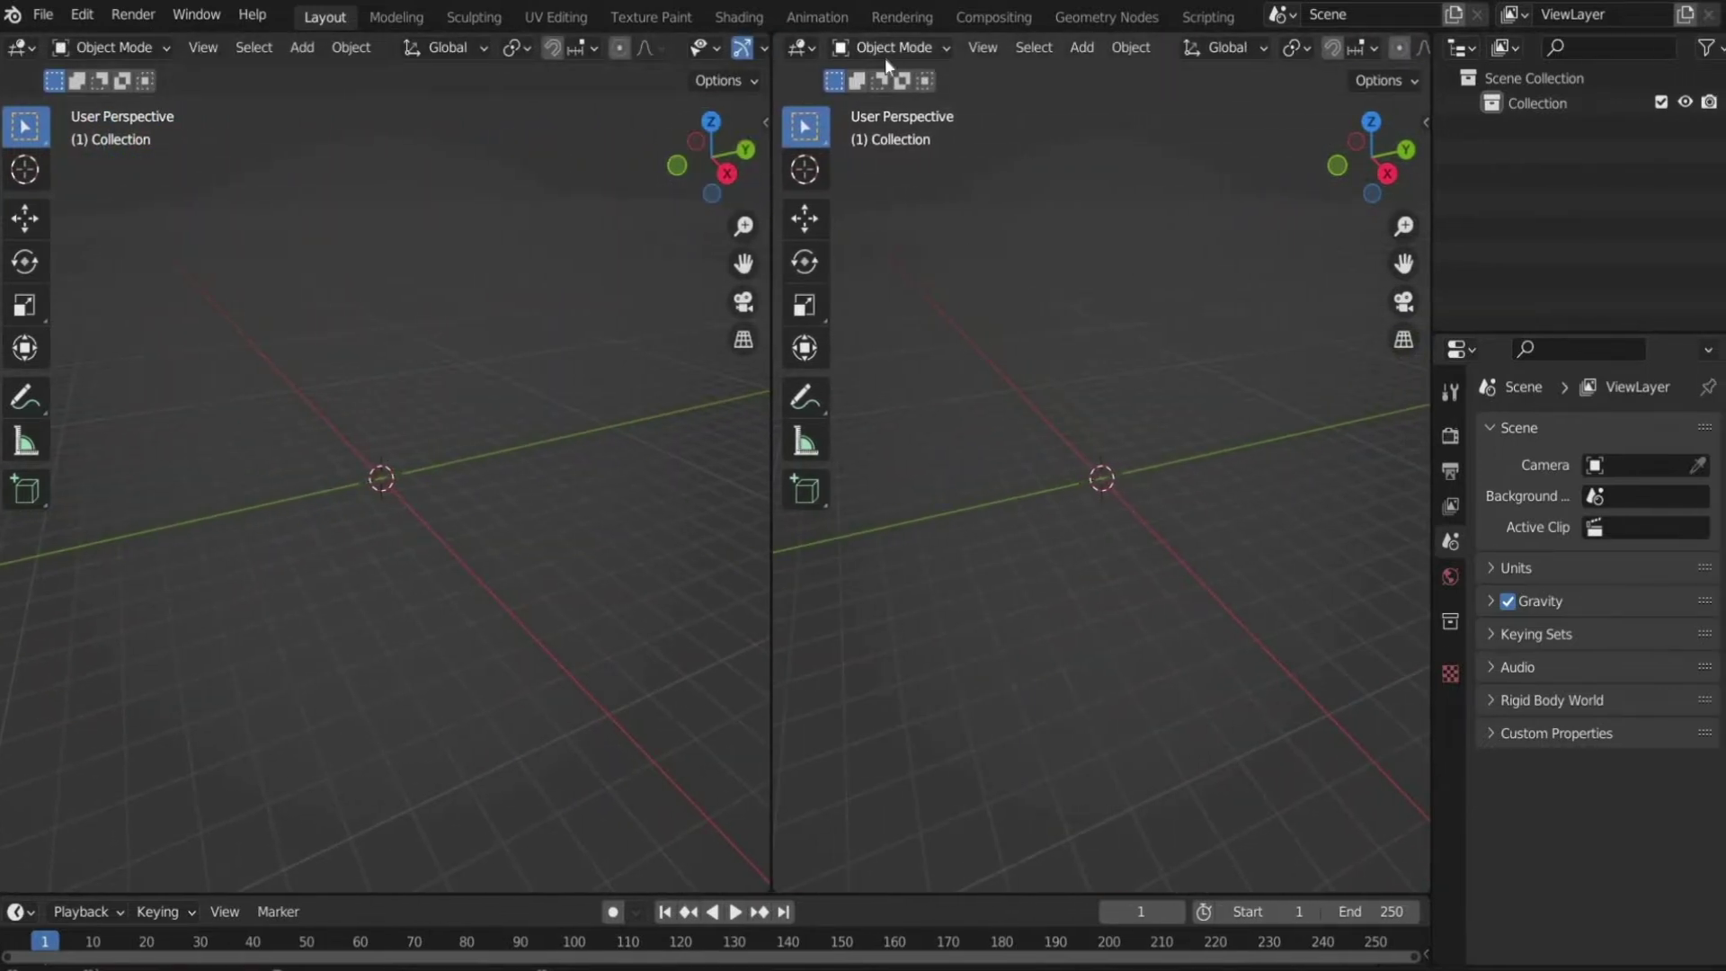
{"action": "left_click", "coordinate": [818, 54]}
{"action": "left_click", "coordinate": [805, 49]}
{"action": "left_click", "coordinate": [806, 48]}
{"action": "left_click", "coordinate": [861, 279]}
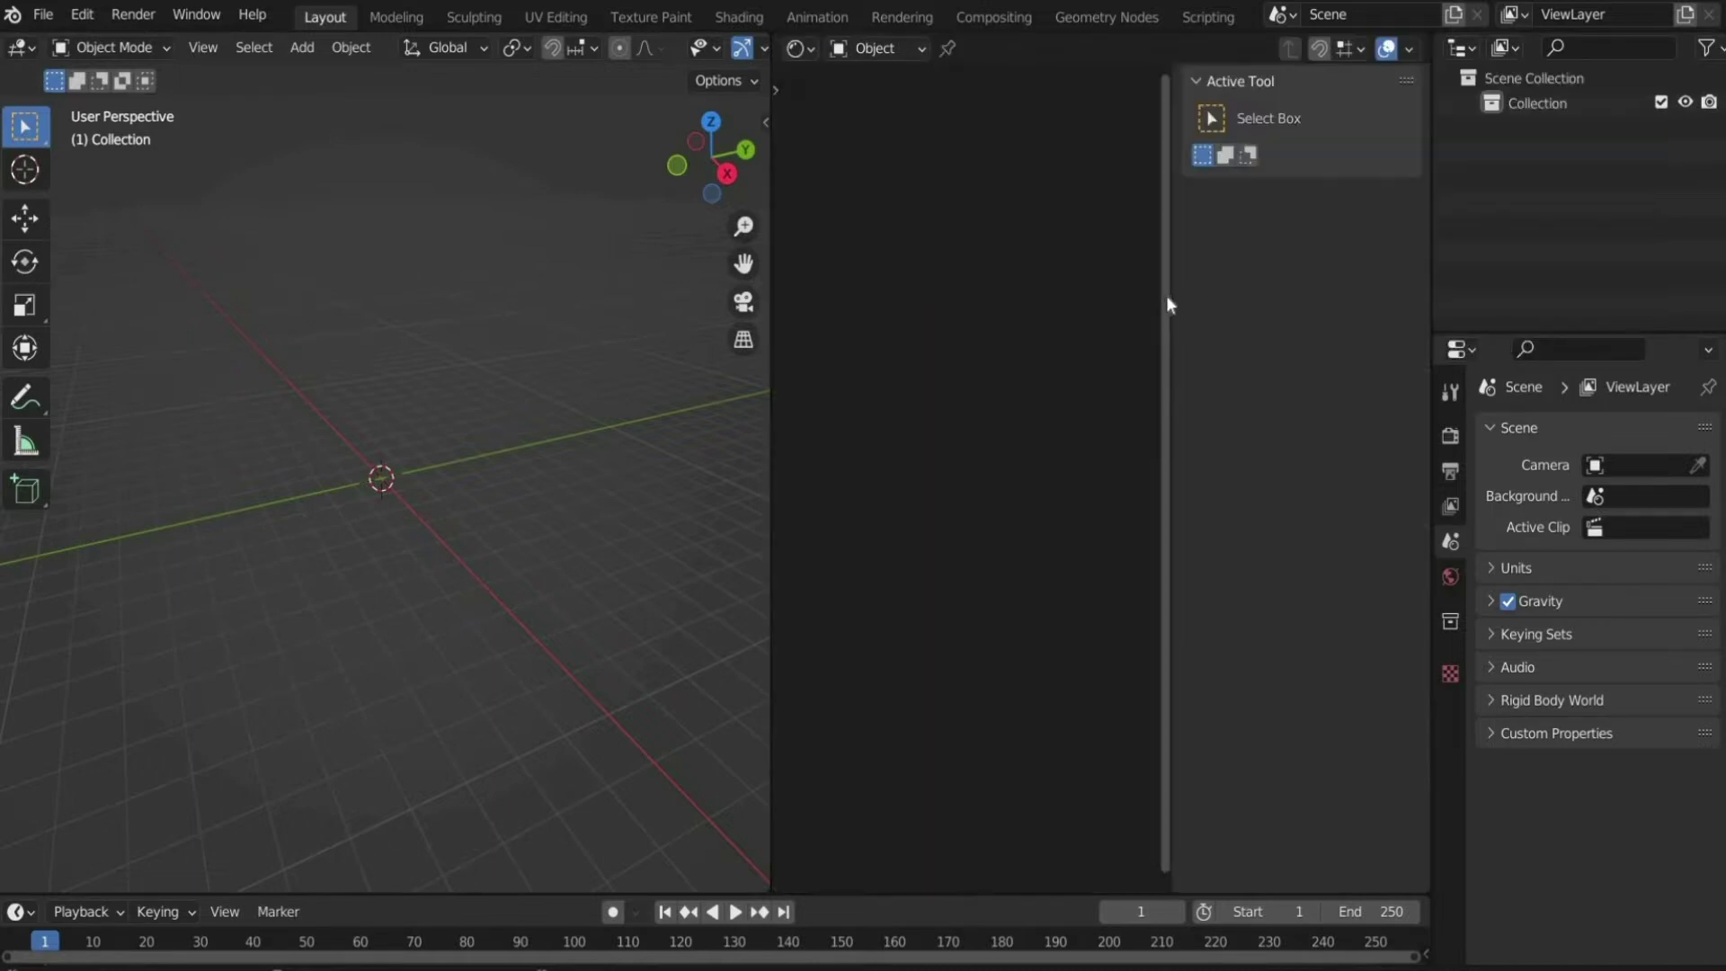
{"action": "left_click_drag", "start_coordinate": [1224, 287], "coordinate": [1414, 258]}
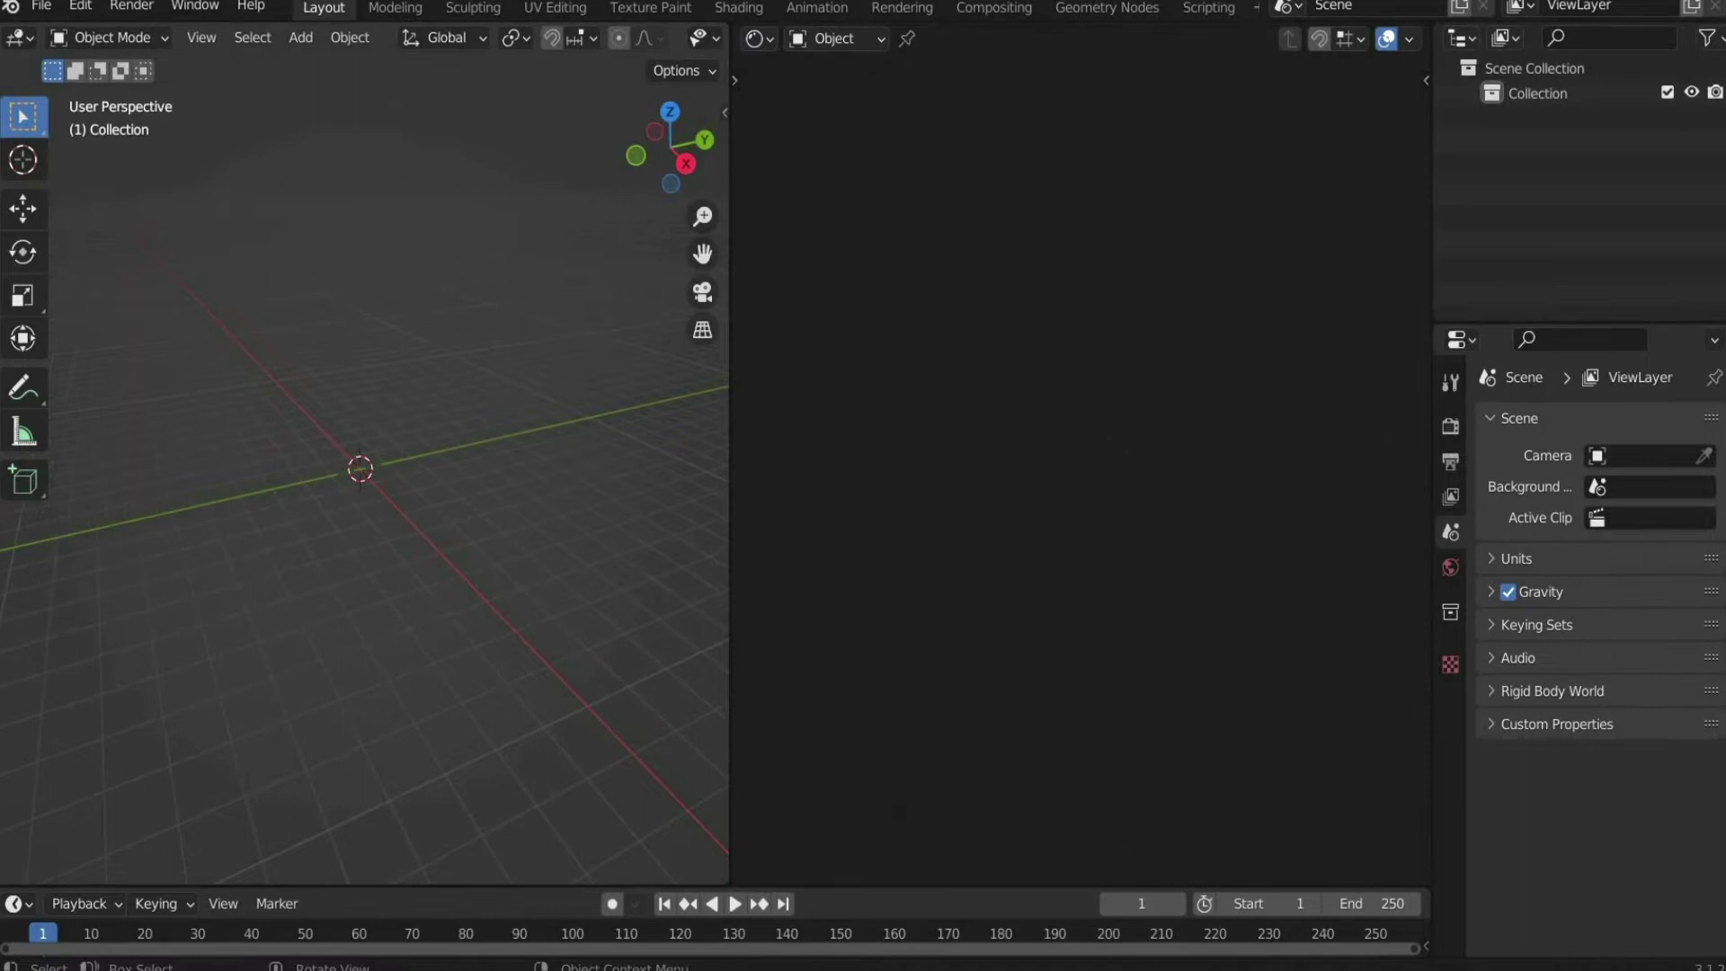
Step: Add a text object at the origin and stand it upright with an X rotation of 90°
{"action": "left_click", "coordinate": [301, 42]}
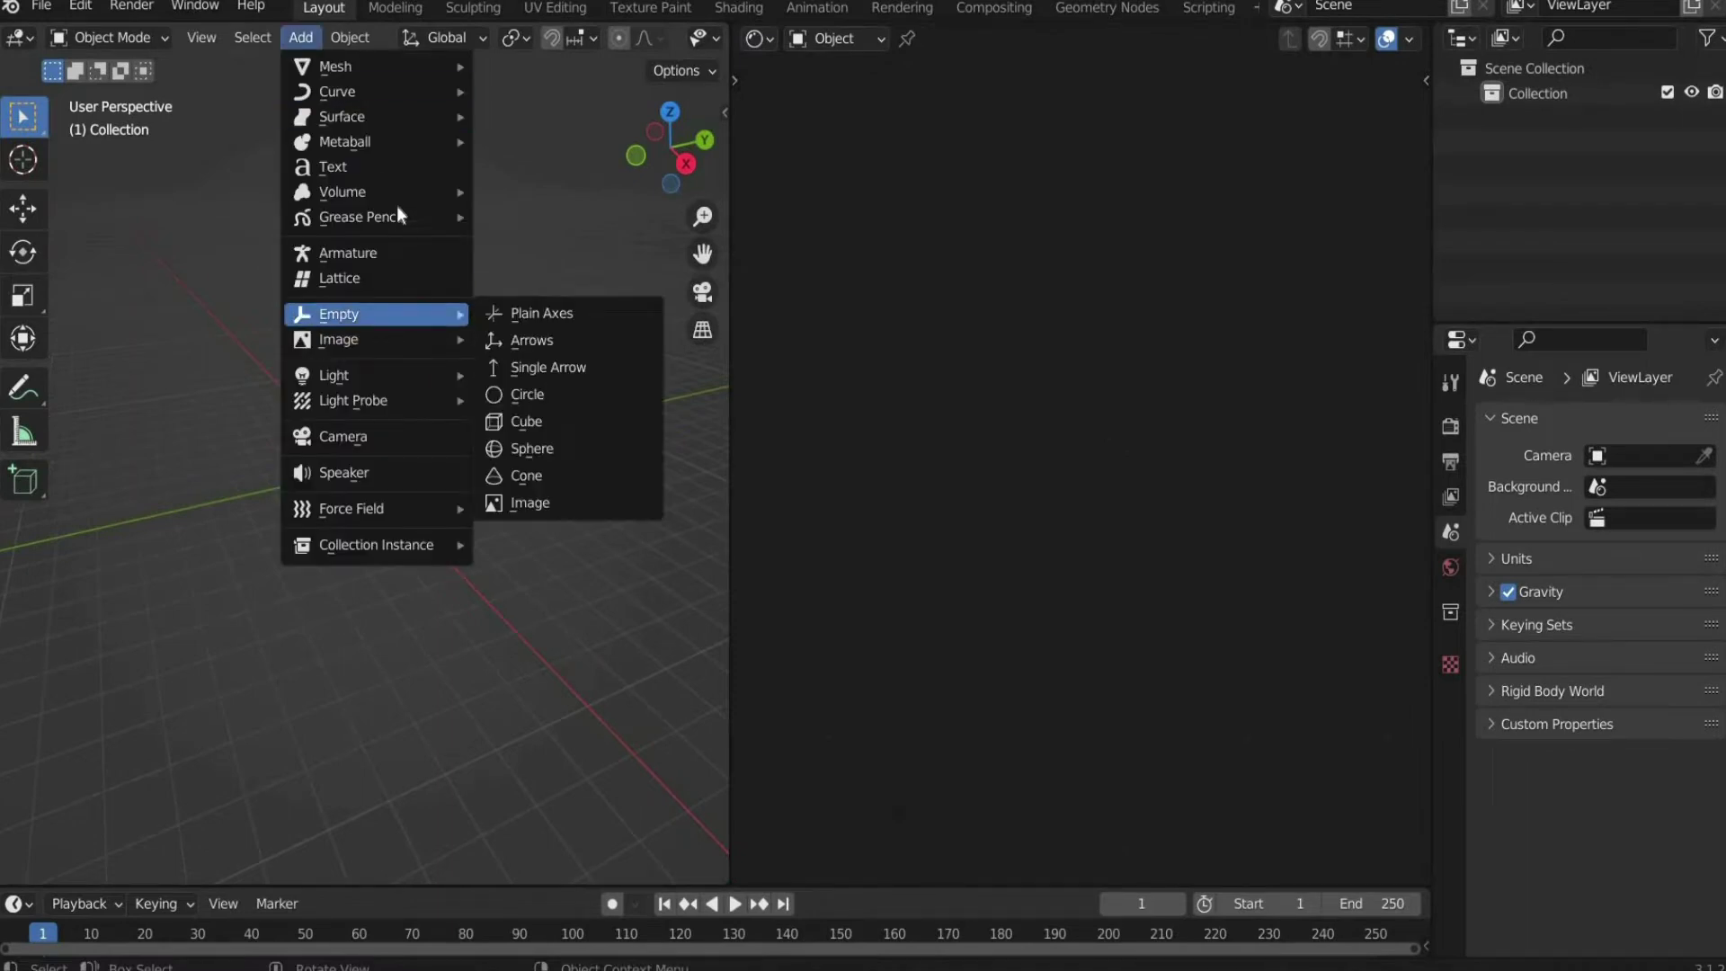
{"action": "left_click", "coordinate": [398, 173]}
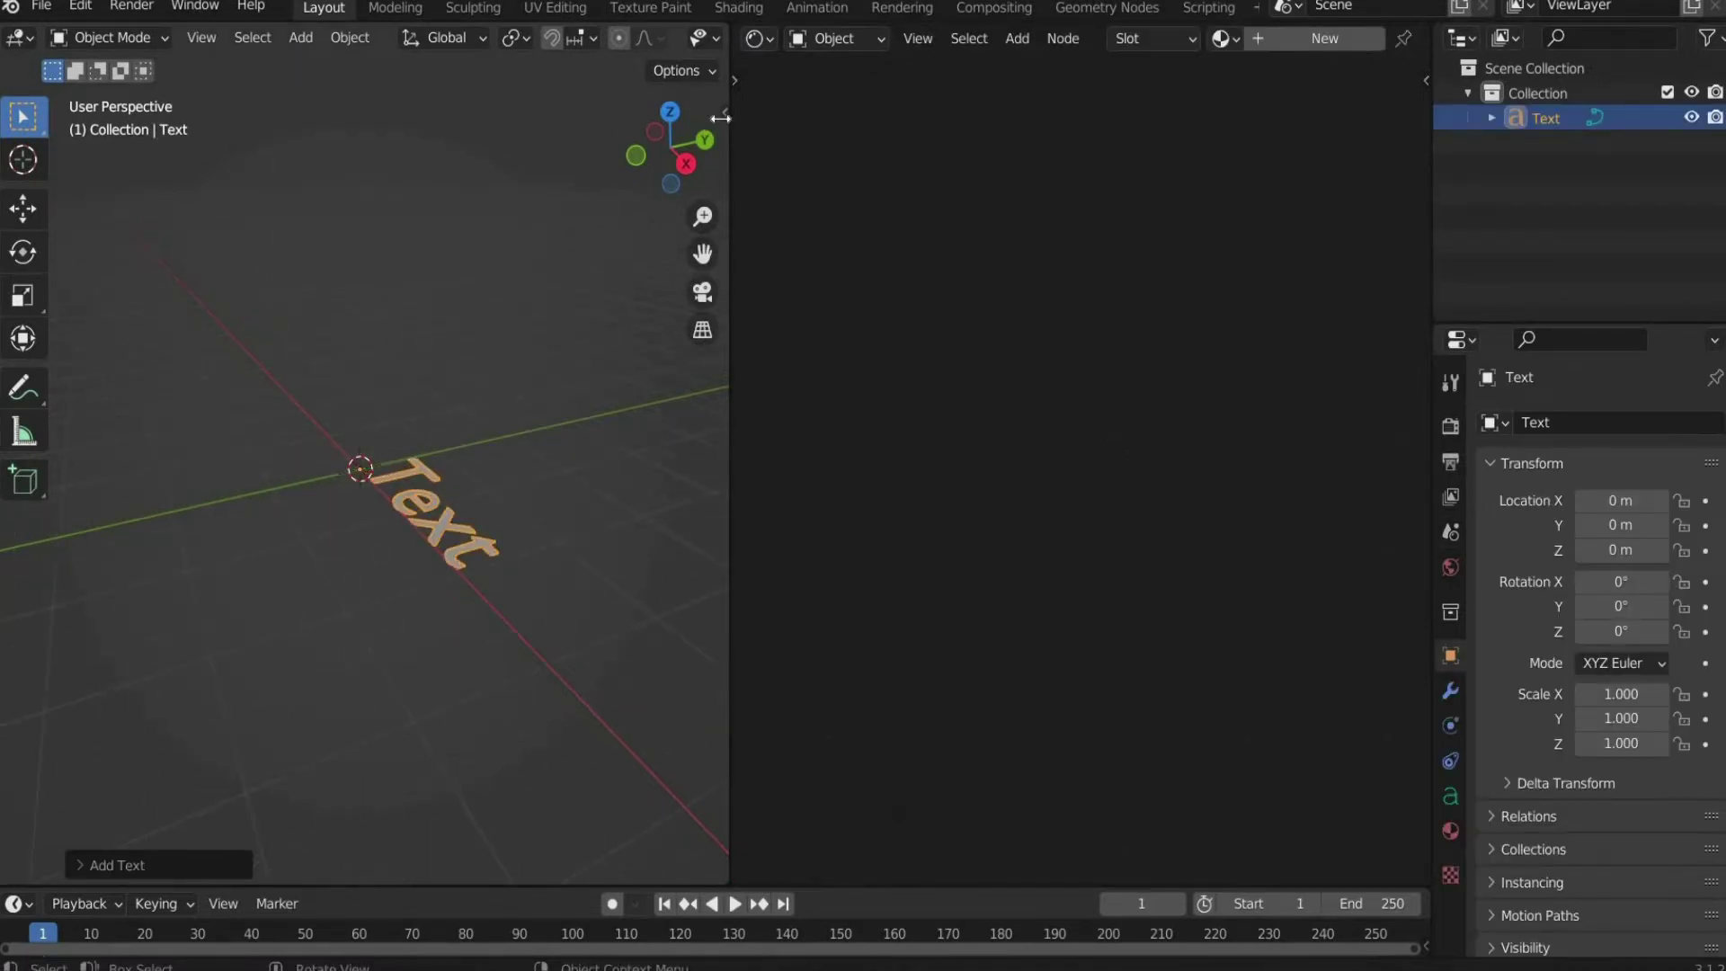
{"action": "left_click_drag", "start_coordinate": [721, 117], "coordinate": [486, 117]}
{"action": "double_click", "coordinate": [564, 268]}
{"action": "type", "text": "90"}
{"action": "key", "text": "Return"}
{"action": "key", "text": "n"}
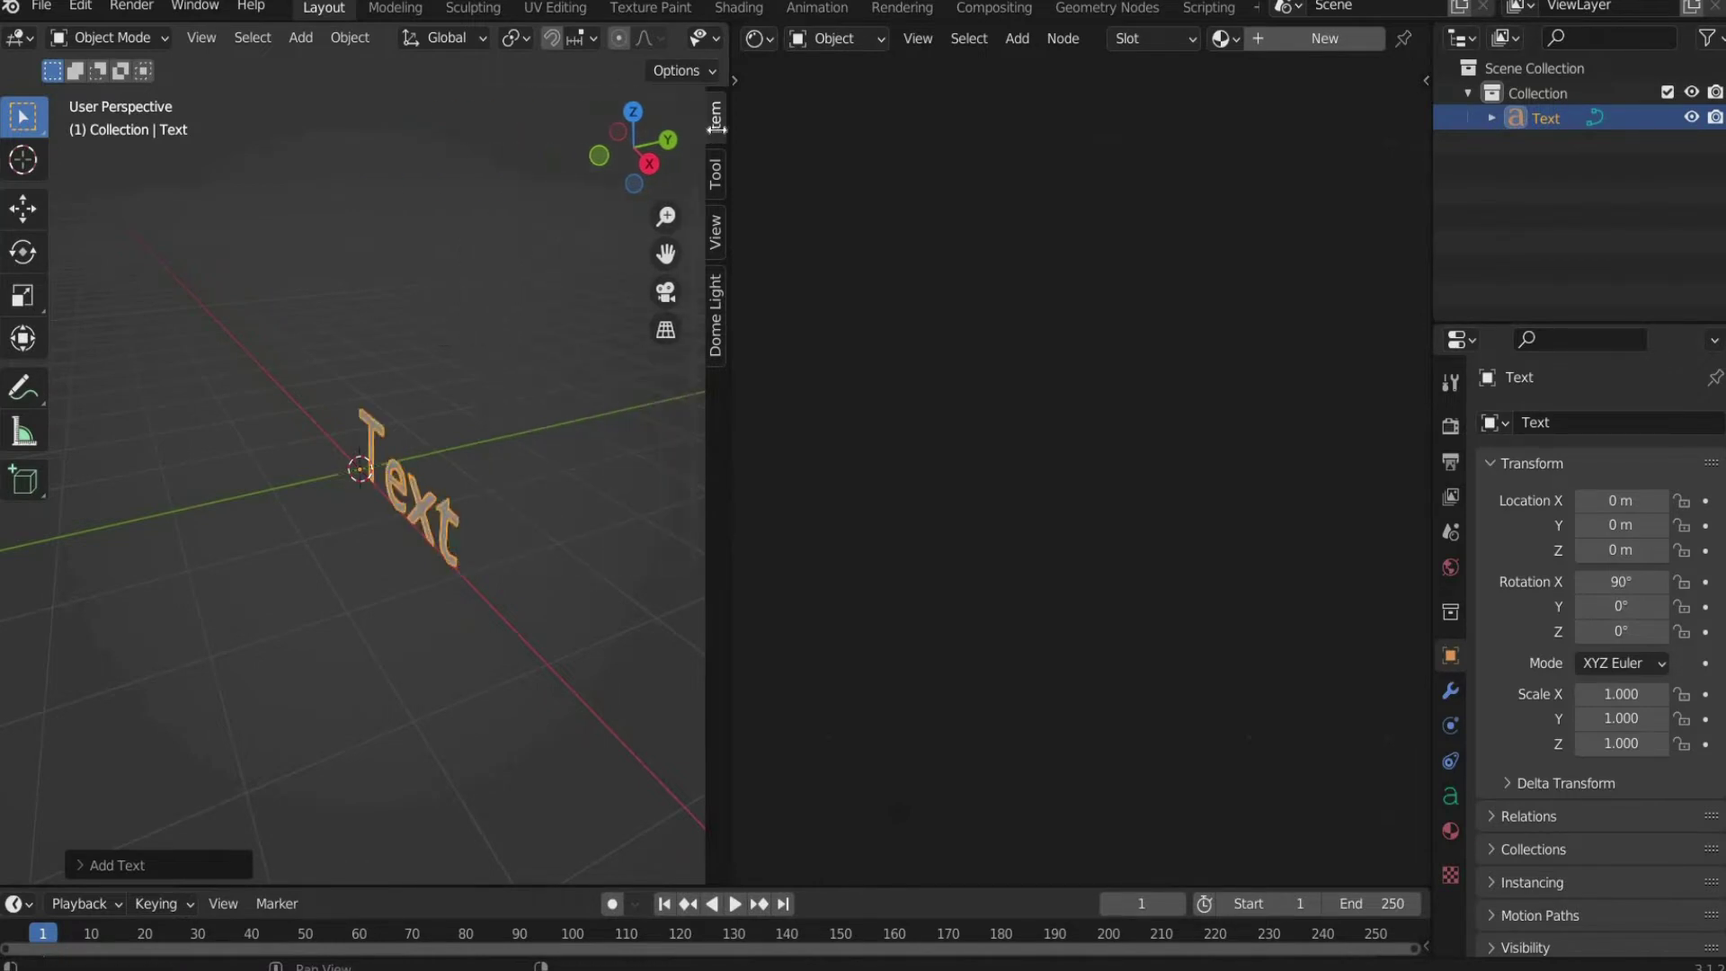
Step: Replace the default wording of the text object with ARTIN and VADER on two lines, and return to Object Mode
{"action": "left_click", "coordinate": [108, 50]}
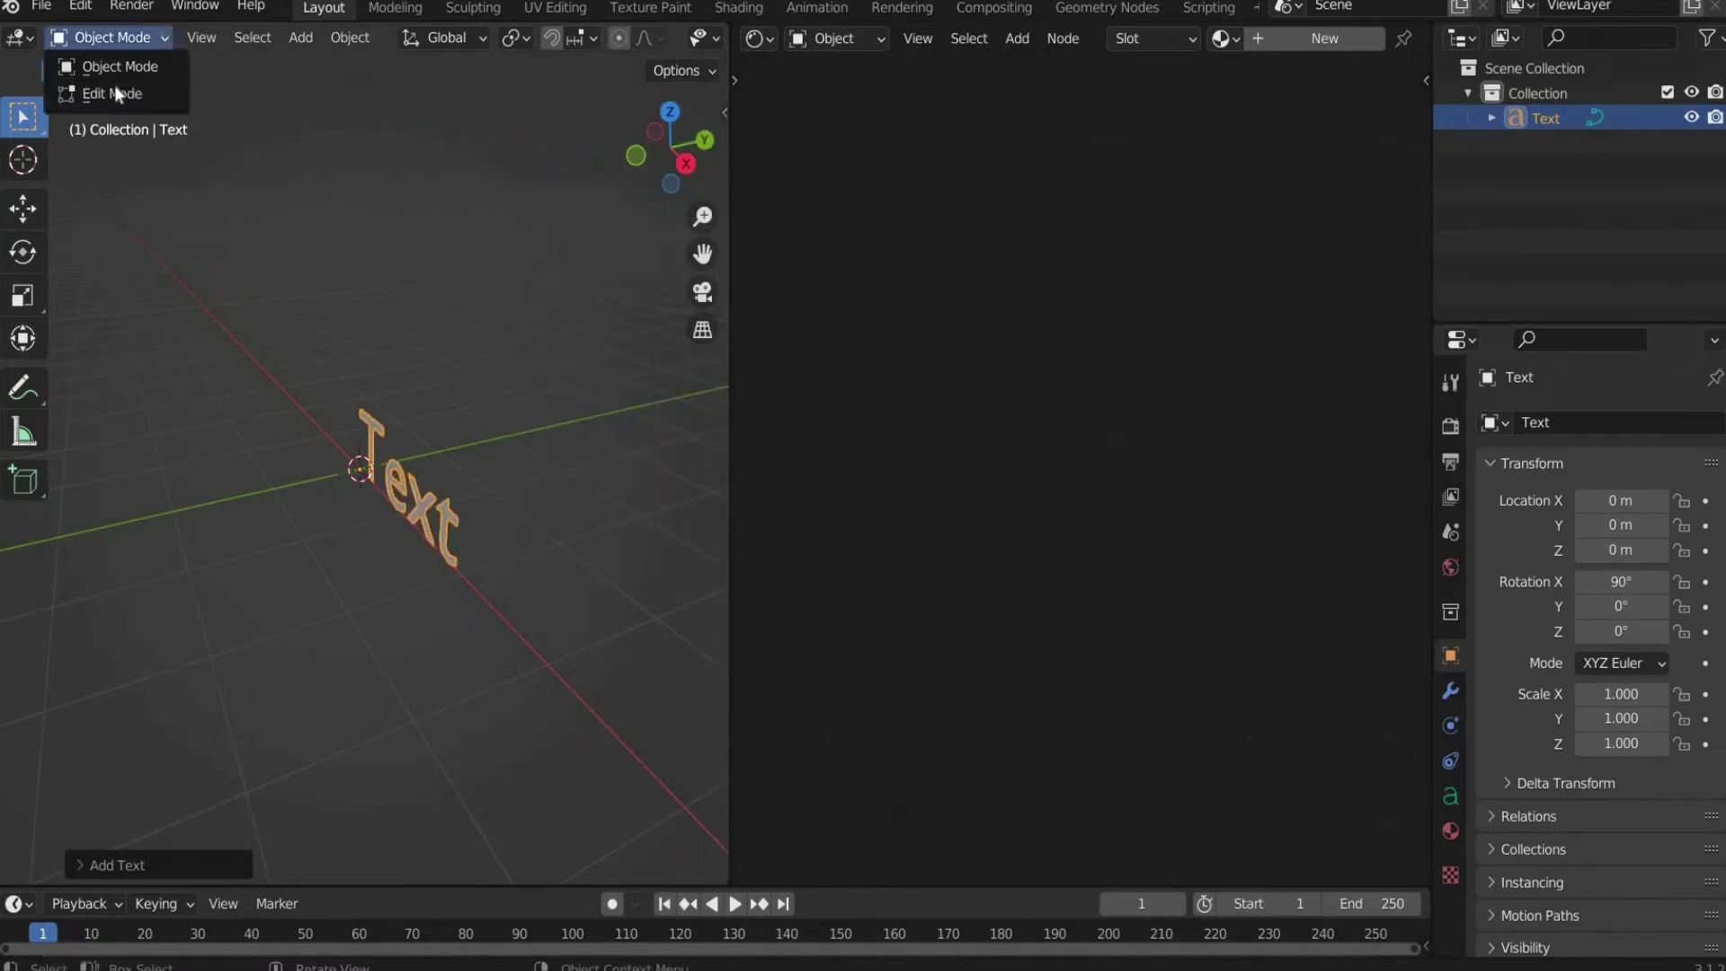
{"action": "left_click", "coordinate": [115, 90]}
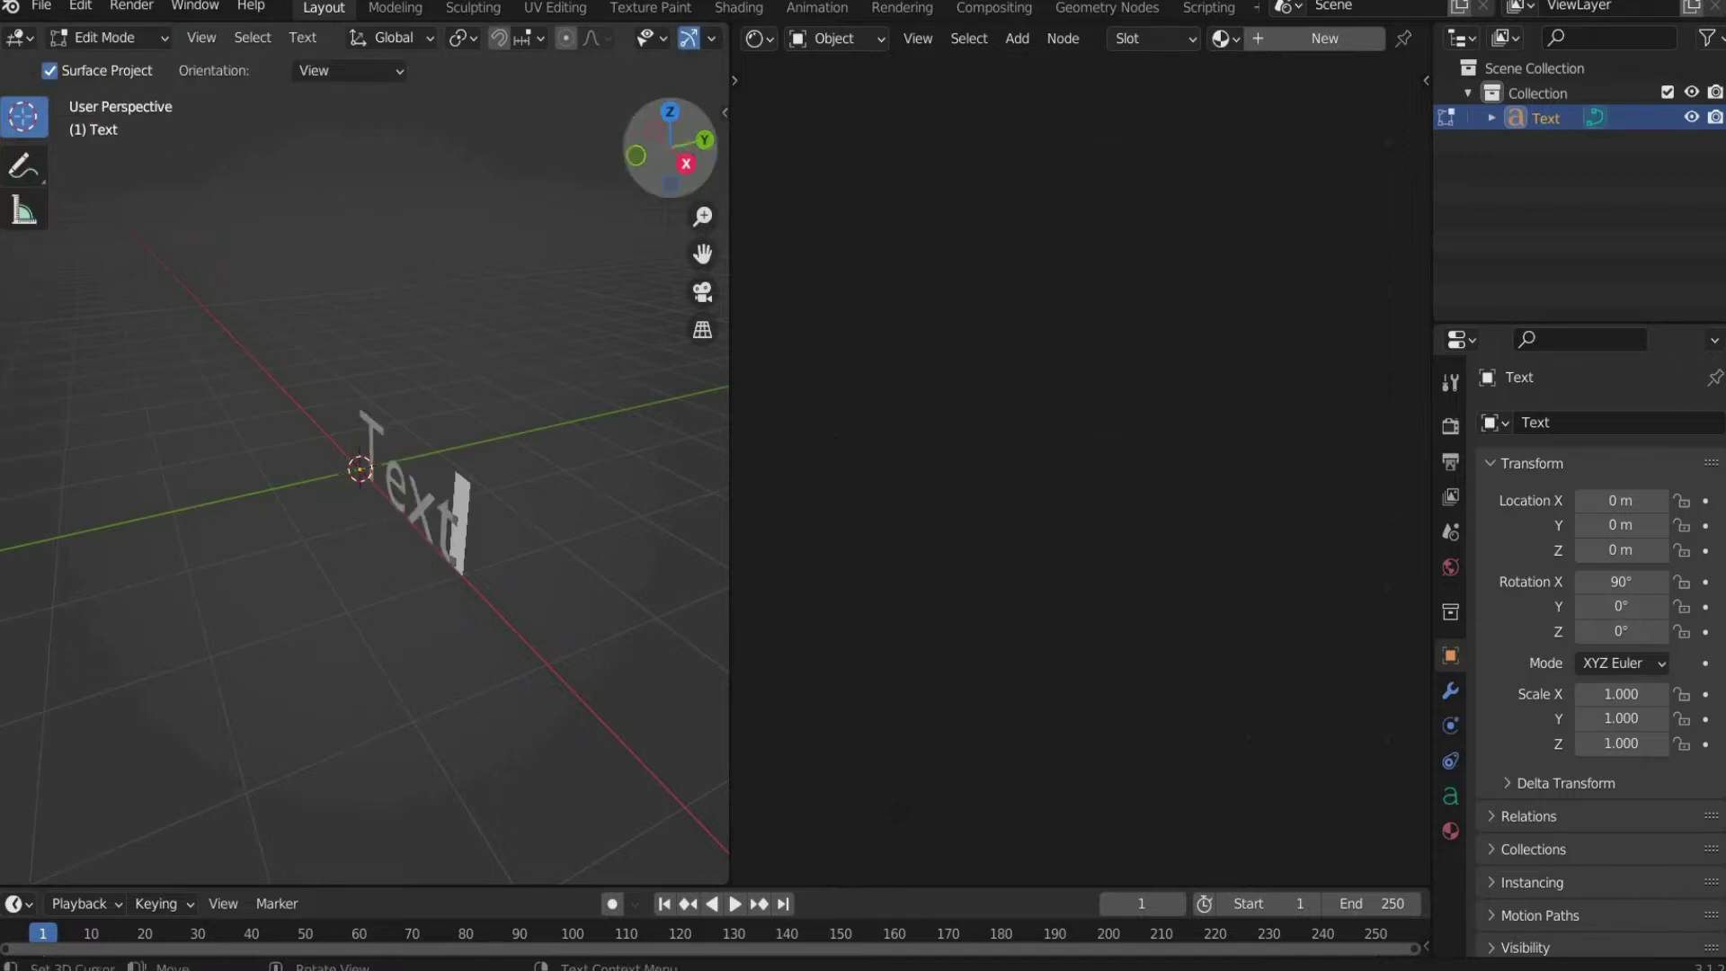
{"action": "key", "text": "KP_1"}
{"action": "key", "text": "BackSpace"}
{"action": "key", "text": "BackSpace"}
{"action": "key", "text": "BackSpace"}
{"action": "key", "text": "BackSpace"}
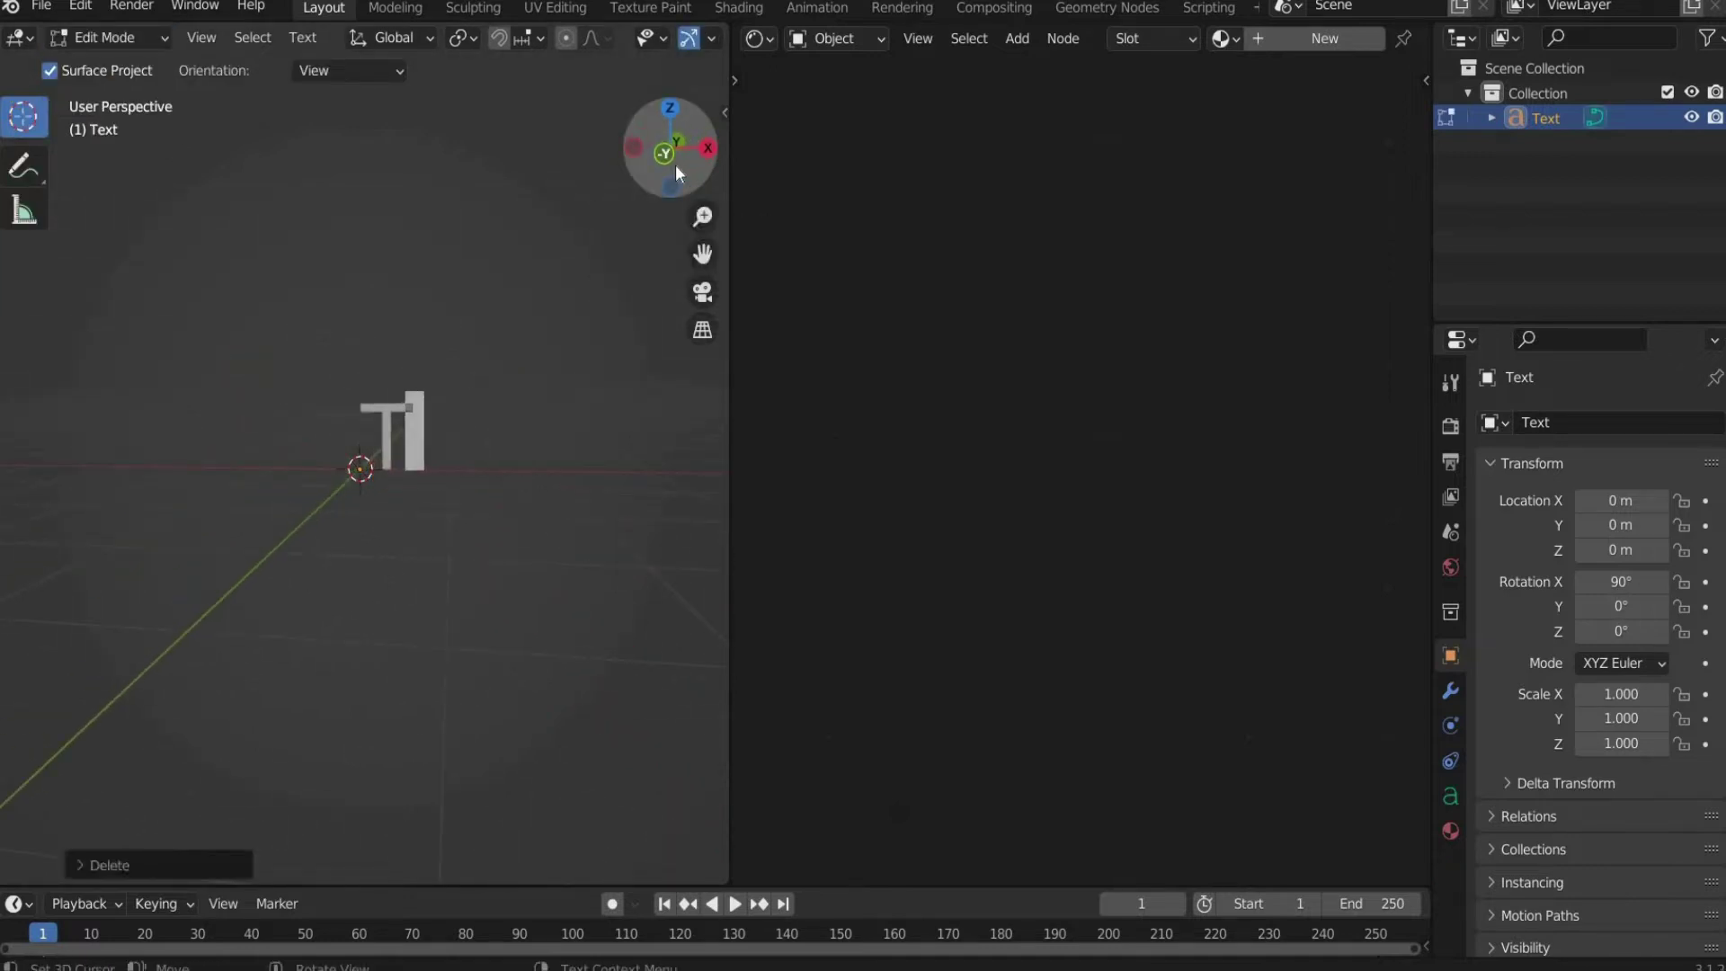
{"action": "type", "text": "ARTIN"}
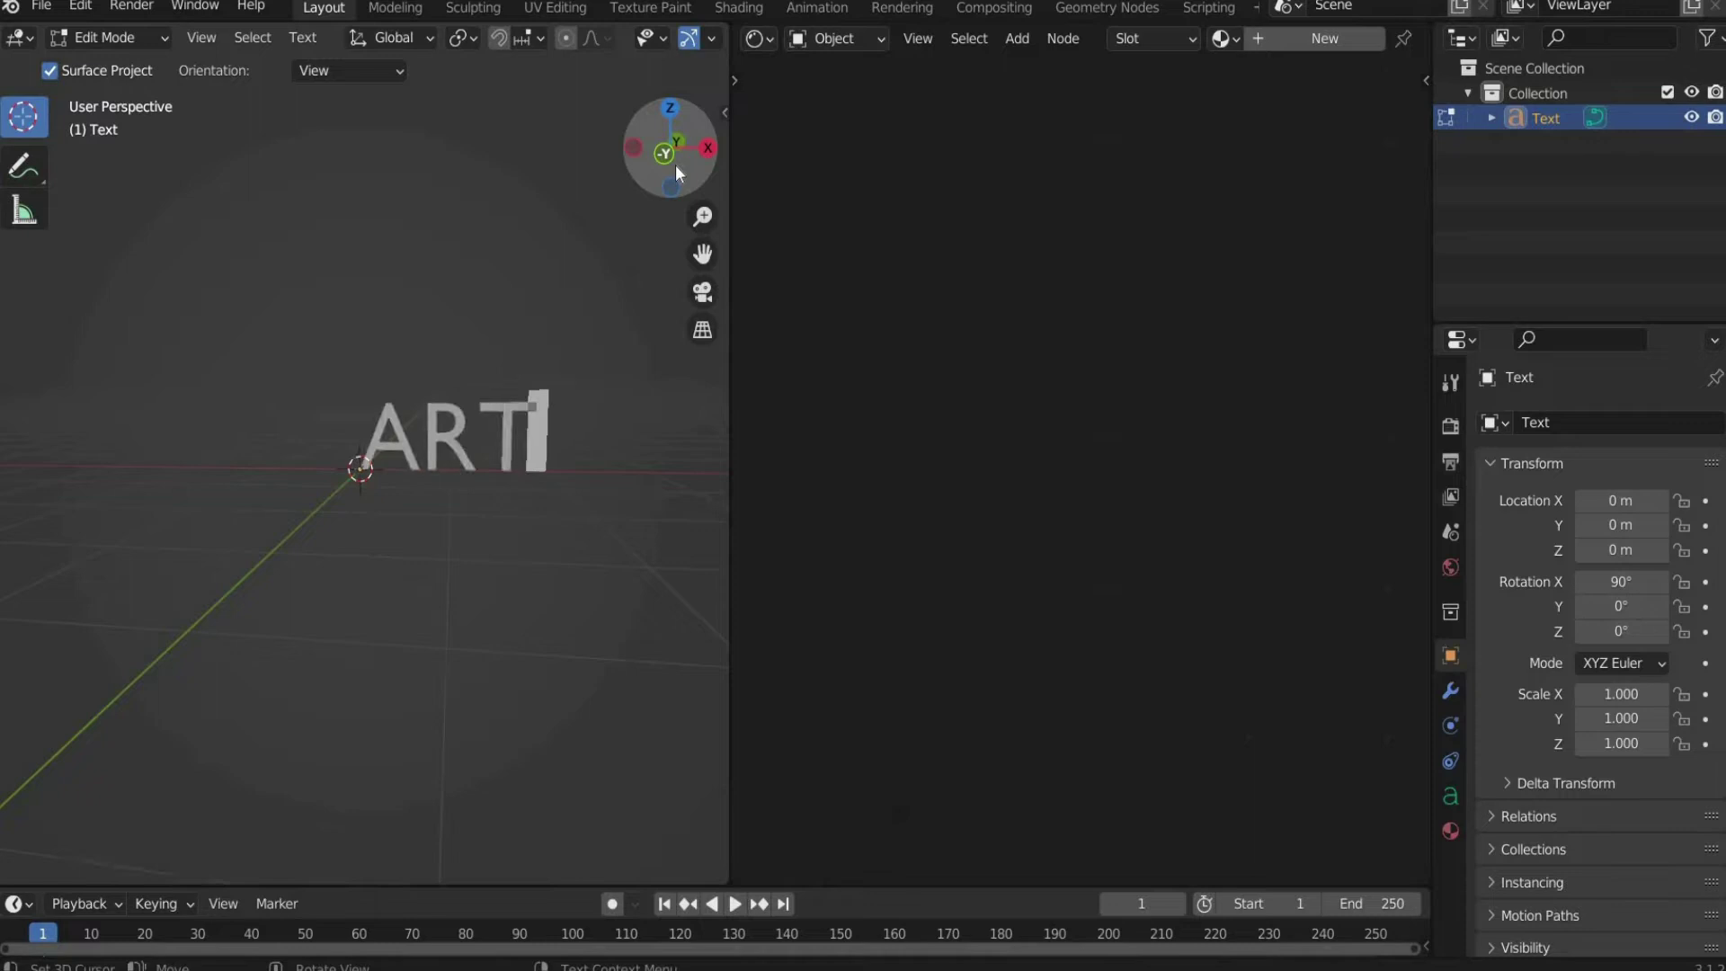
{"action": "key", "text": "Return"}
{"action": "type", "text": "VADER"}
{"action": "left_click_drag", "start_coordinate": [703, 255], "coordinate": [503, 226]}
{"action": "scroll", "coordinate": [364, 453], "scroll_direction": "up", "scroll_amount": 1}
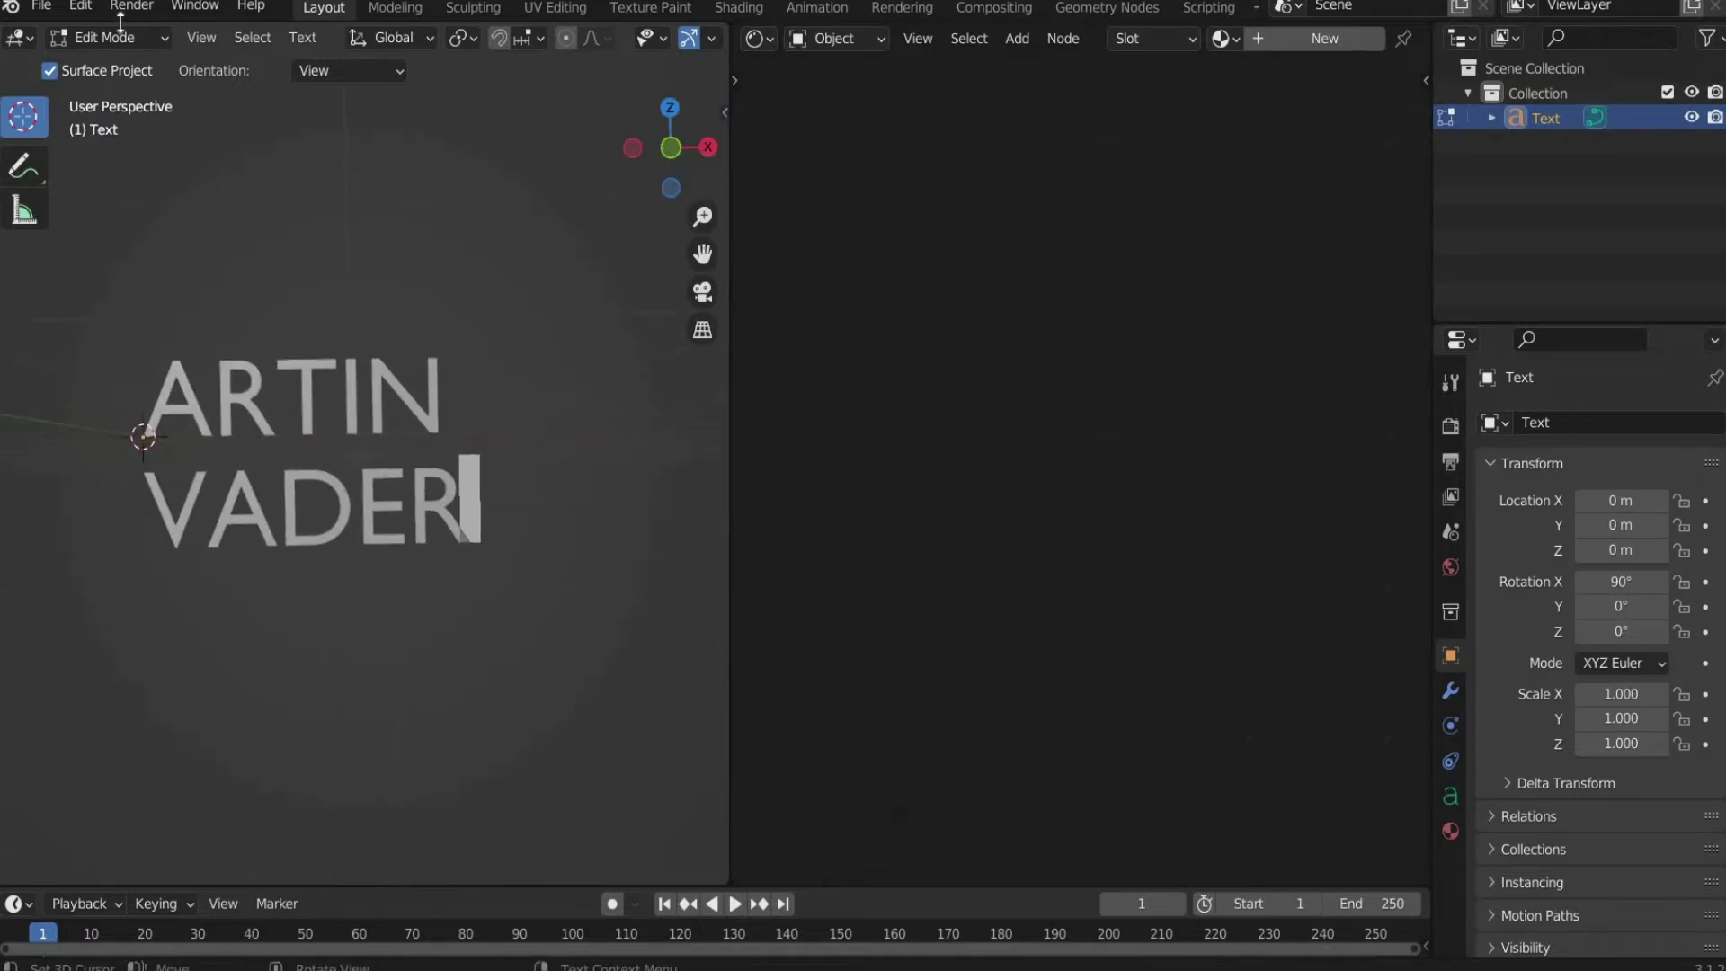
{"action": "left_click", "coordinate": [119, 39]}
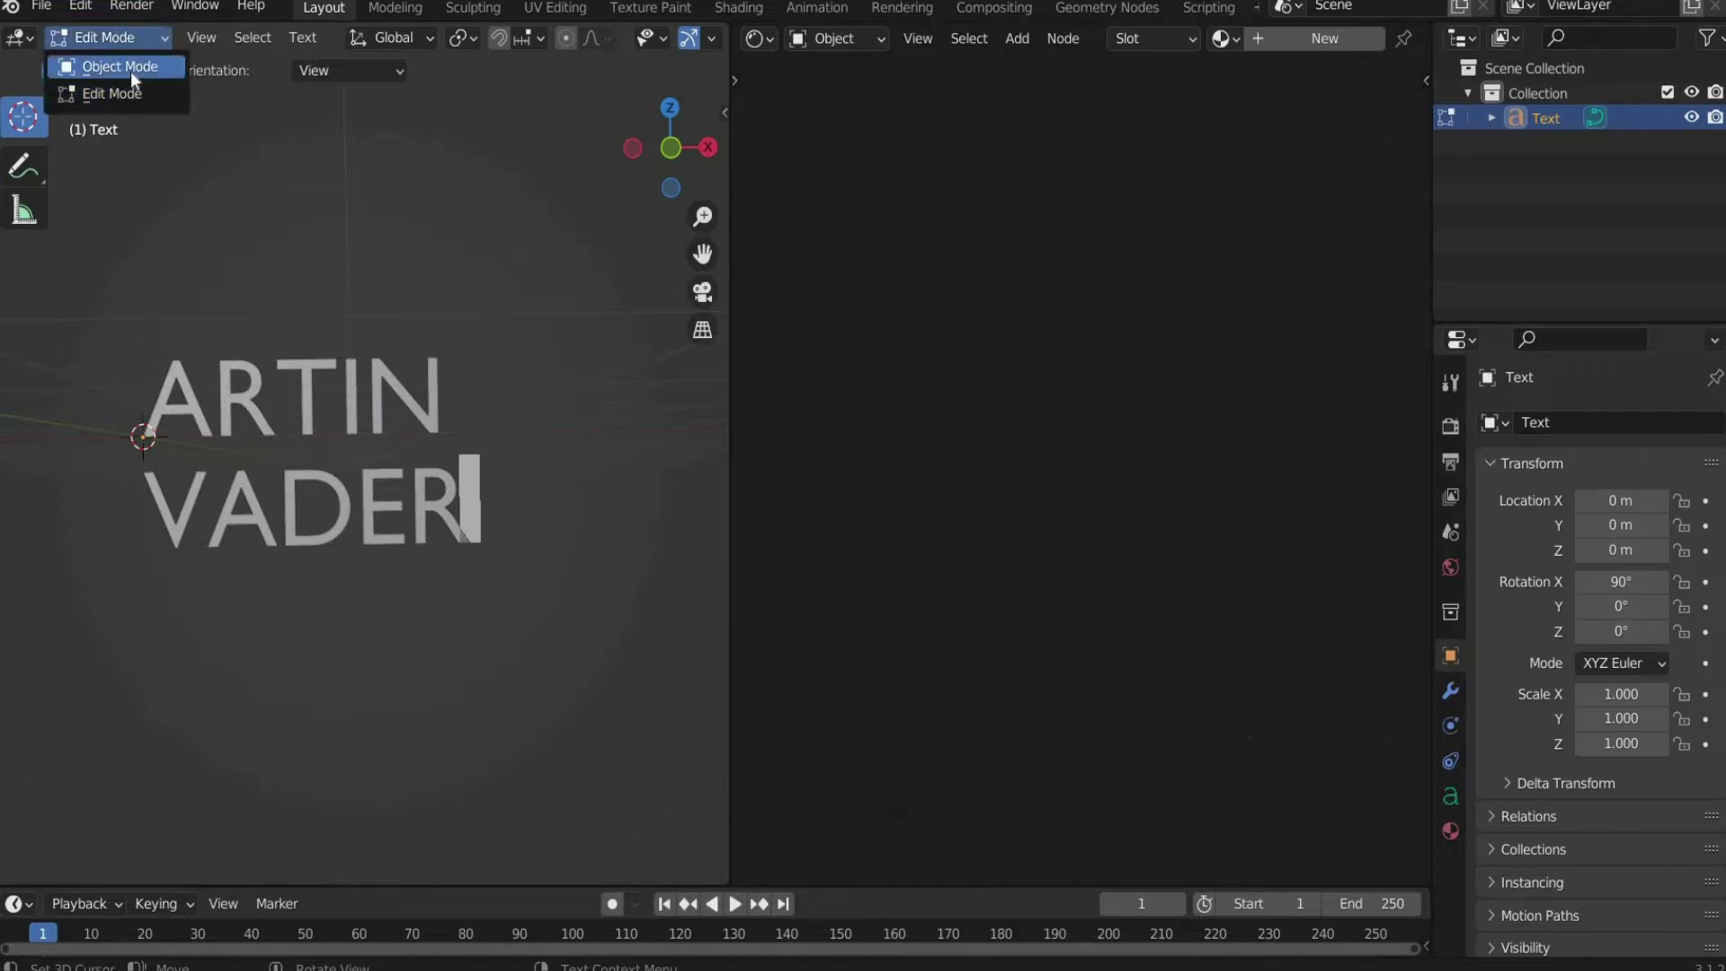
{"action": "left_click", "coordinate": [131, 70]}
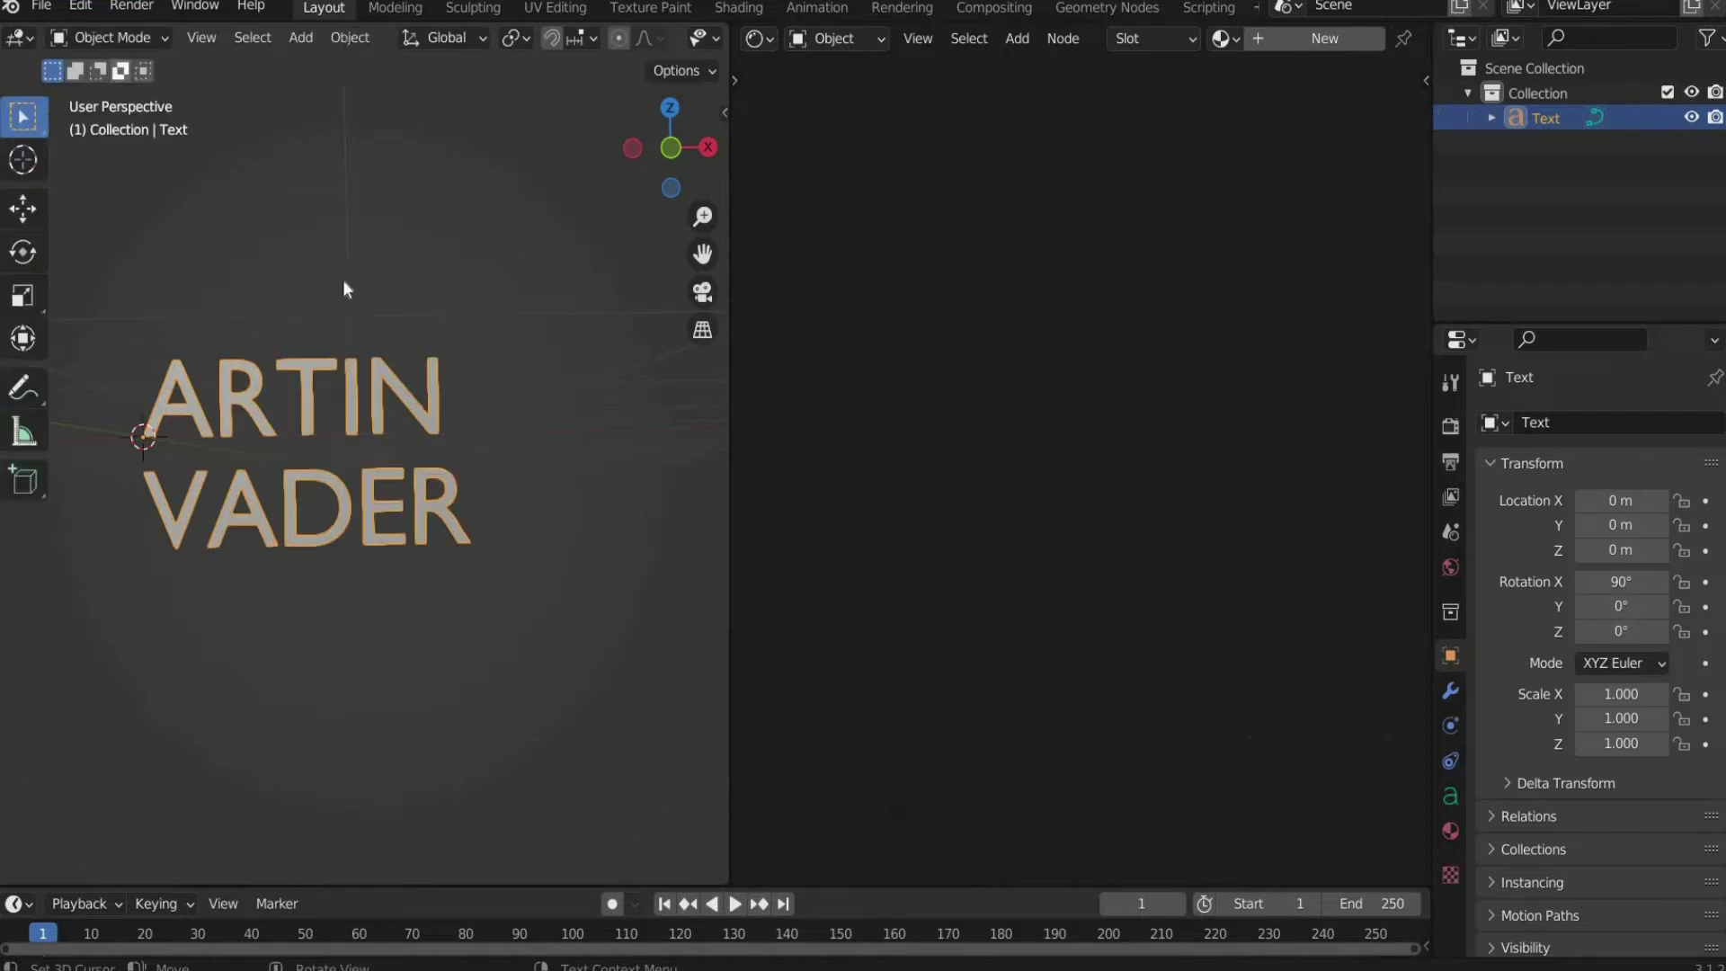
Step: Load ArtDystopia.ttf from the Desktop folder as the text's regular font
{"action": "left_click", "coordinate": [1450, 795]}
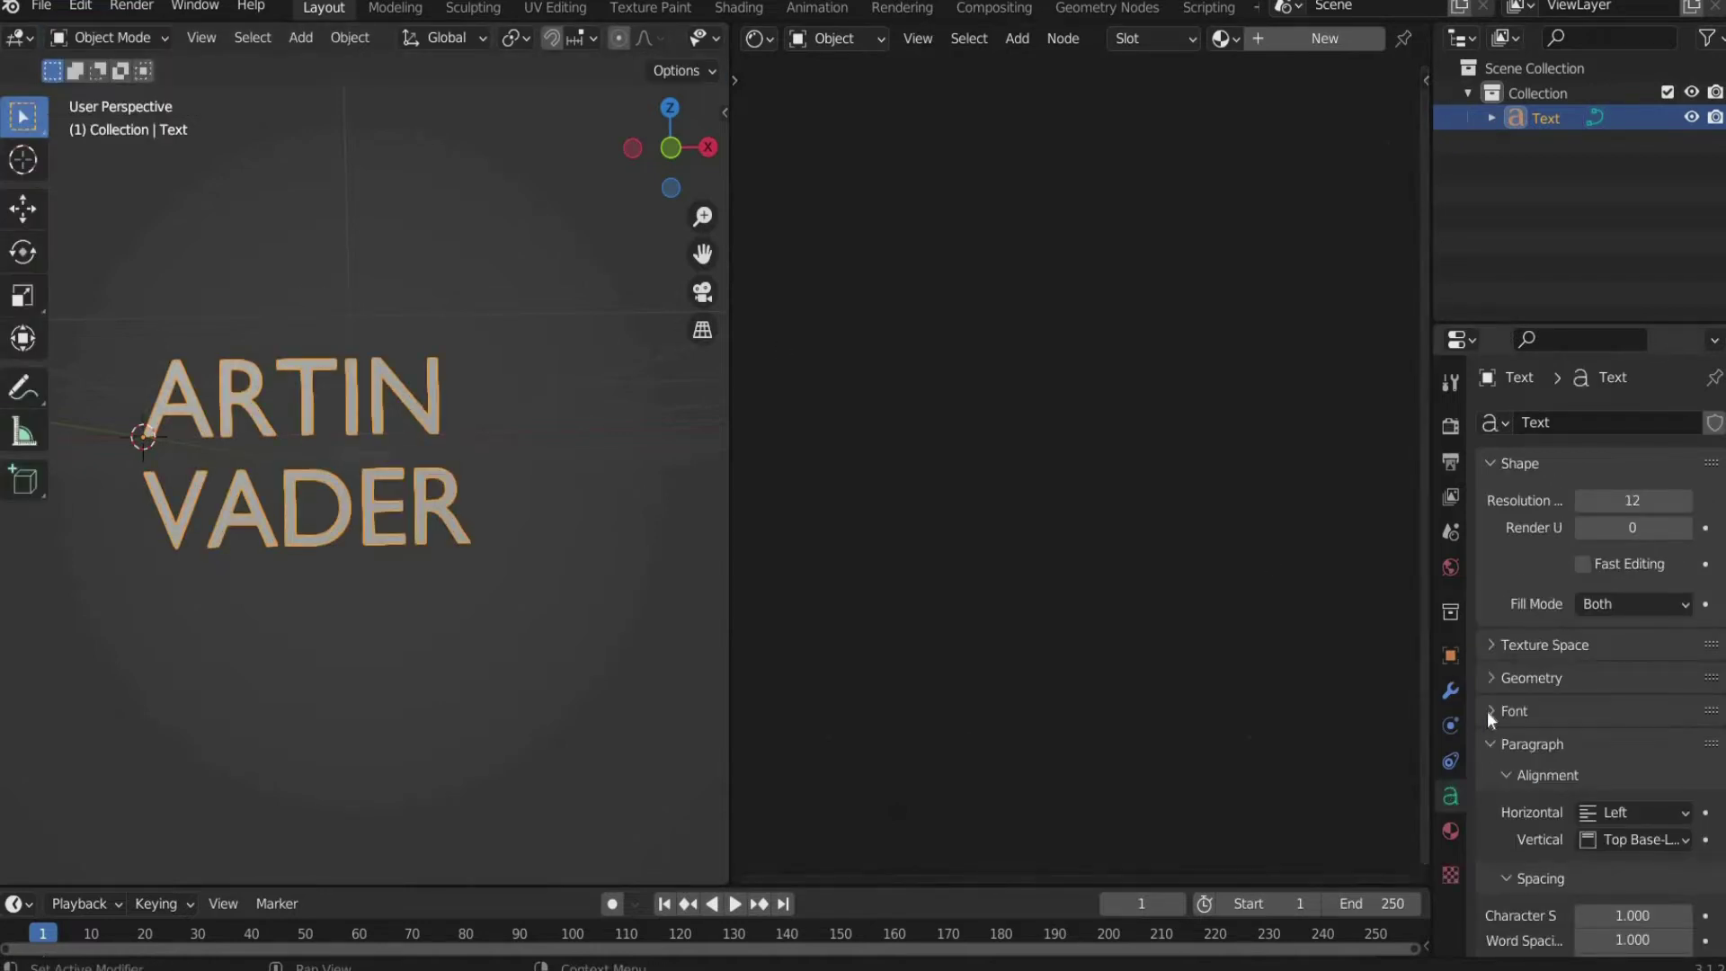
{"action": "left_click", "coordinate": [1513, 714]}
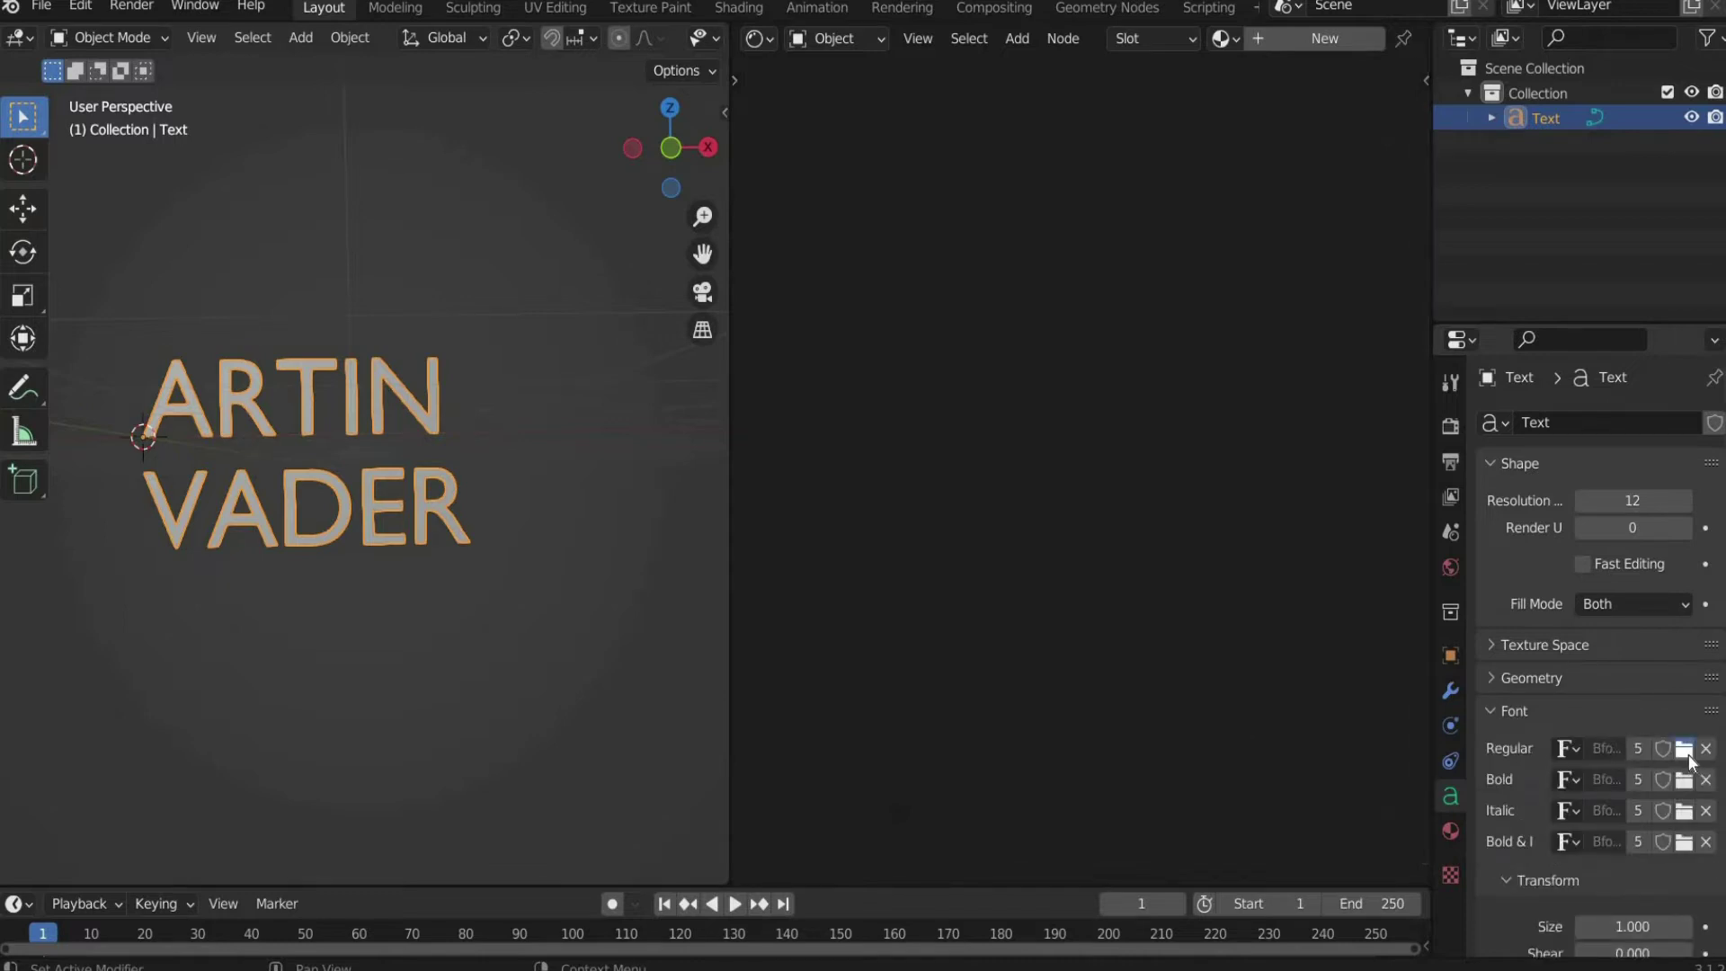
{"action": "left_click", "coordinate": [1687, 753]}
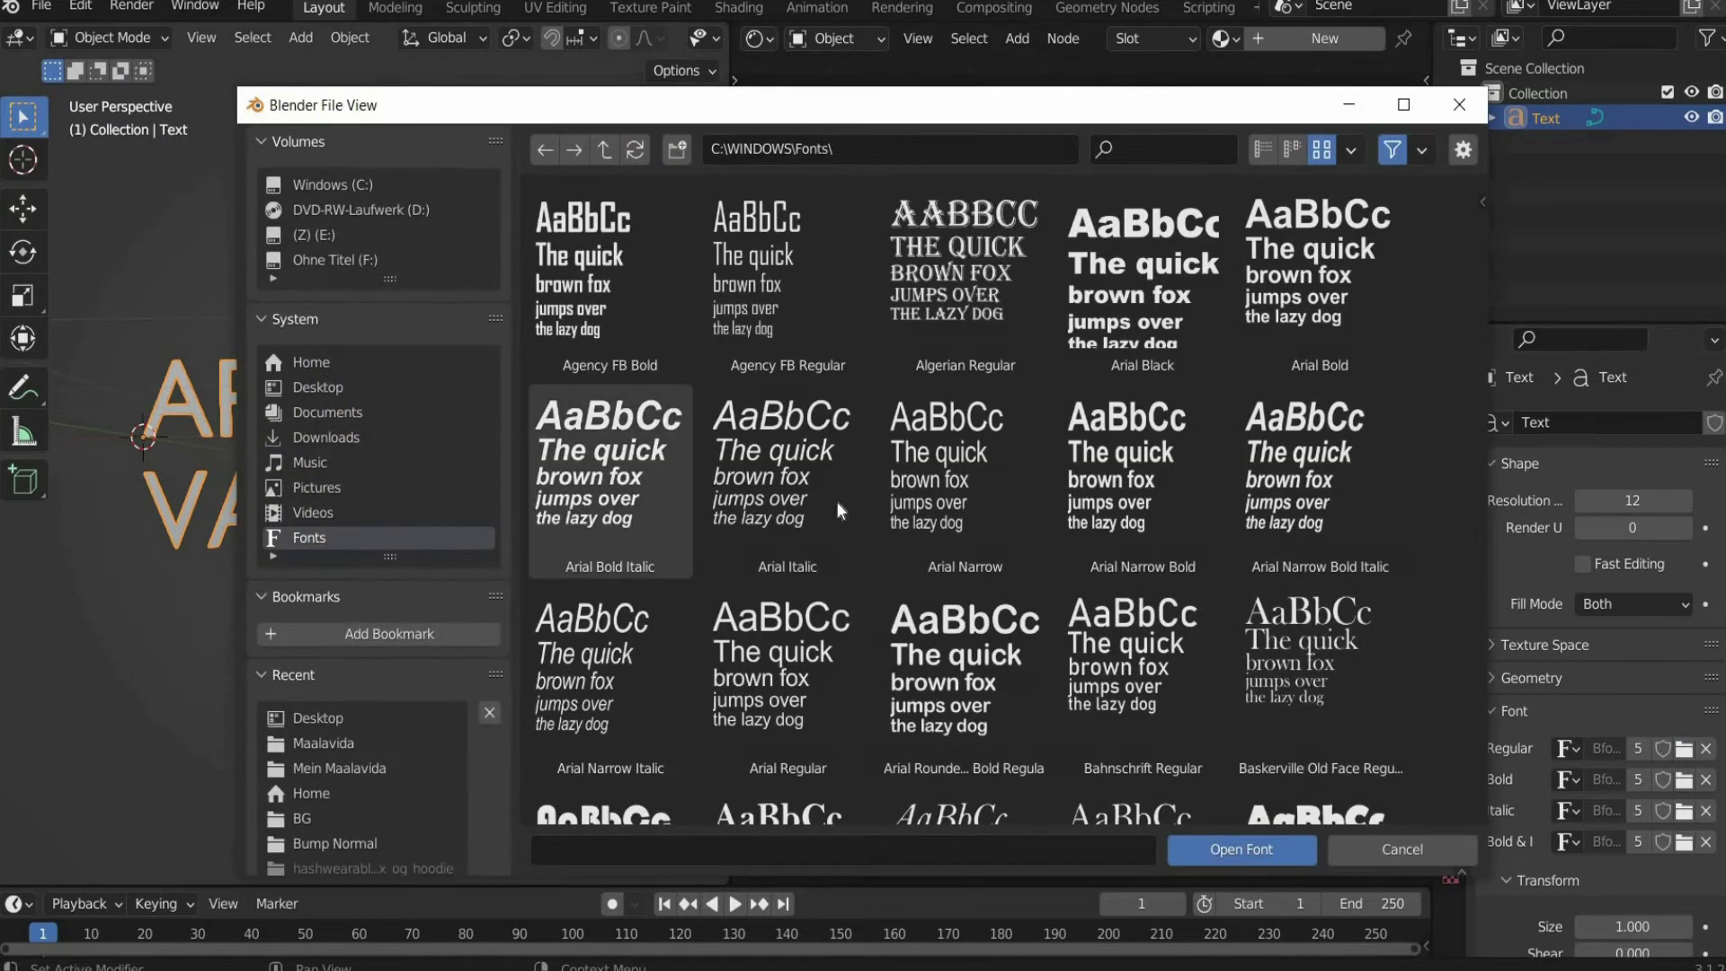
{"action": "left_click", "coordinate": [318, 386]}
{"action": "scroll", "coordinate": [942, 507], "scroll_direction": "down", "scroll_amount": 5}
{"action": "left_click", "coordinate": [1087, 671]}
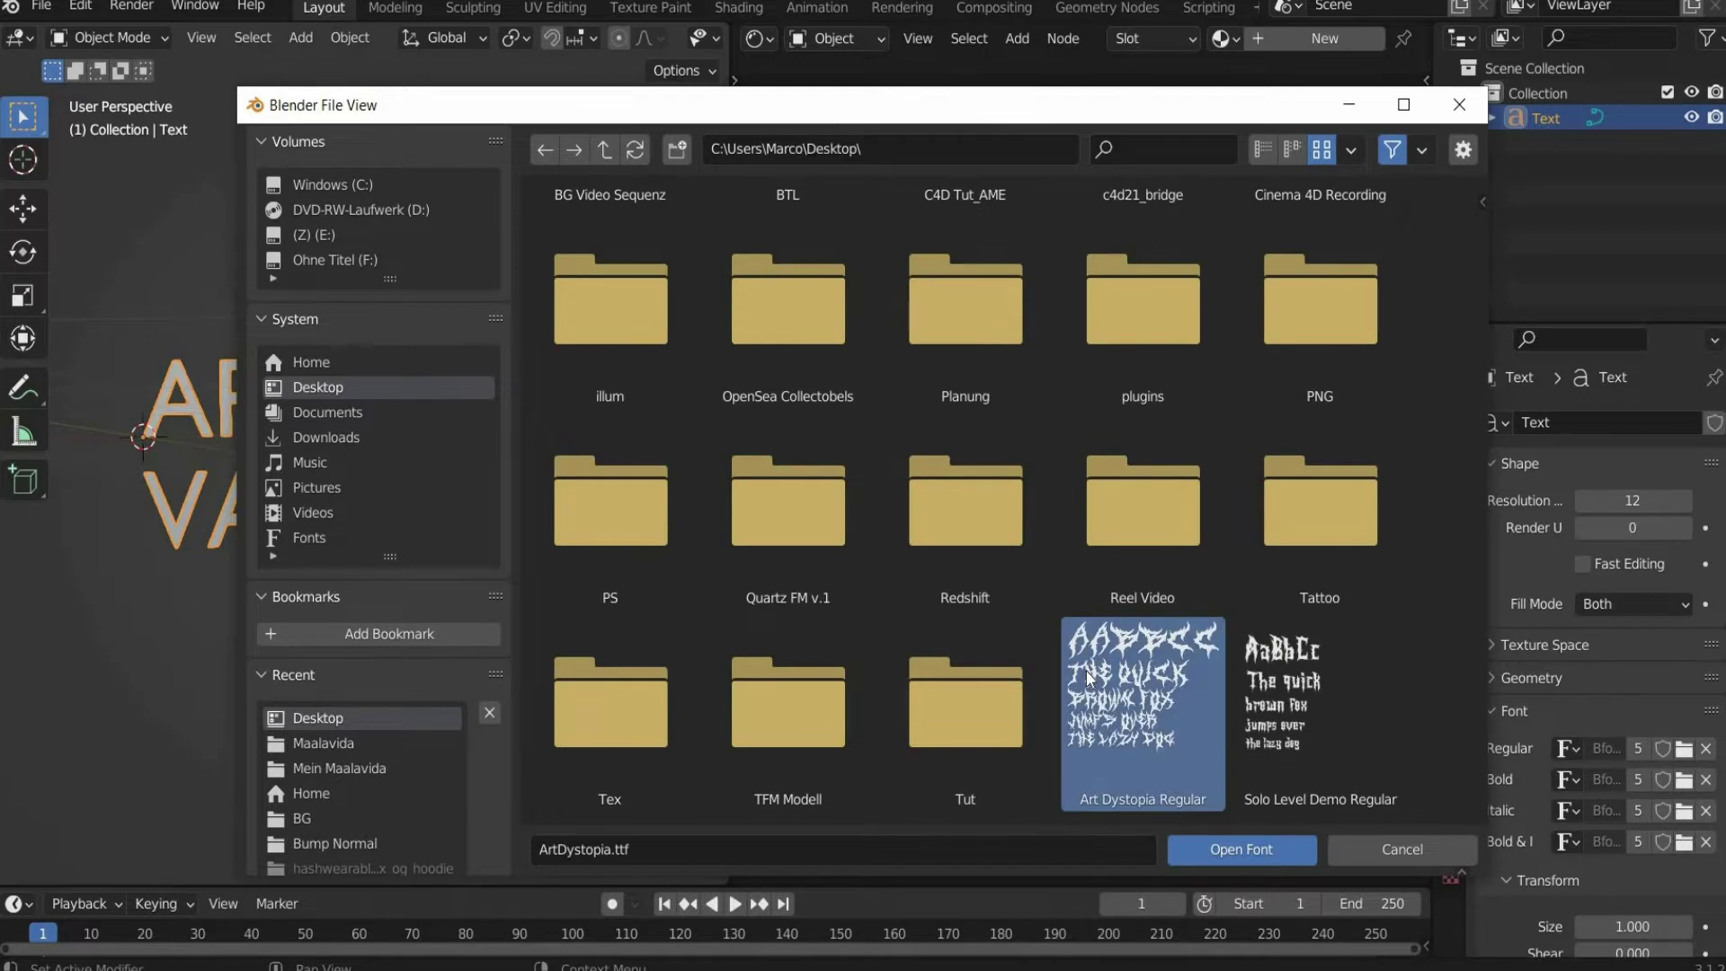
{"action": "double_click", "coordinate": [1090, 678]}
{"action": "scroll", "coordinate": [477, 320], "scroll_direction": "up", "scroll_amount": 3}
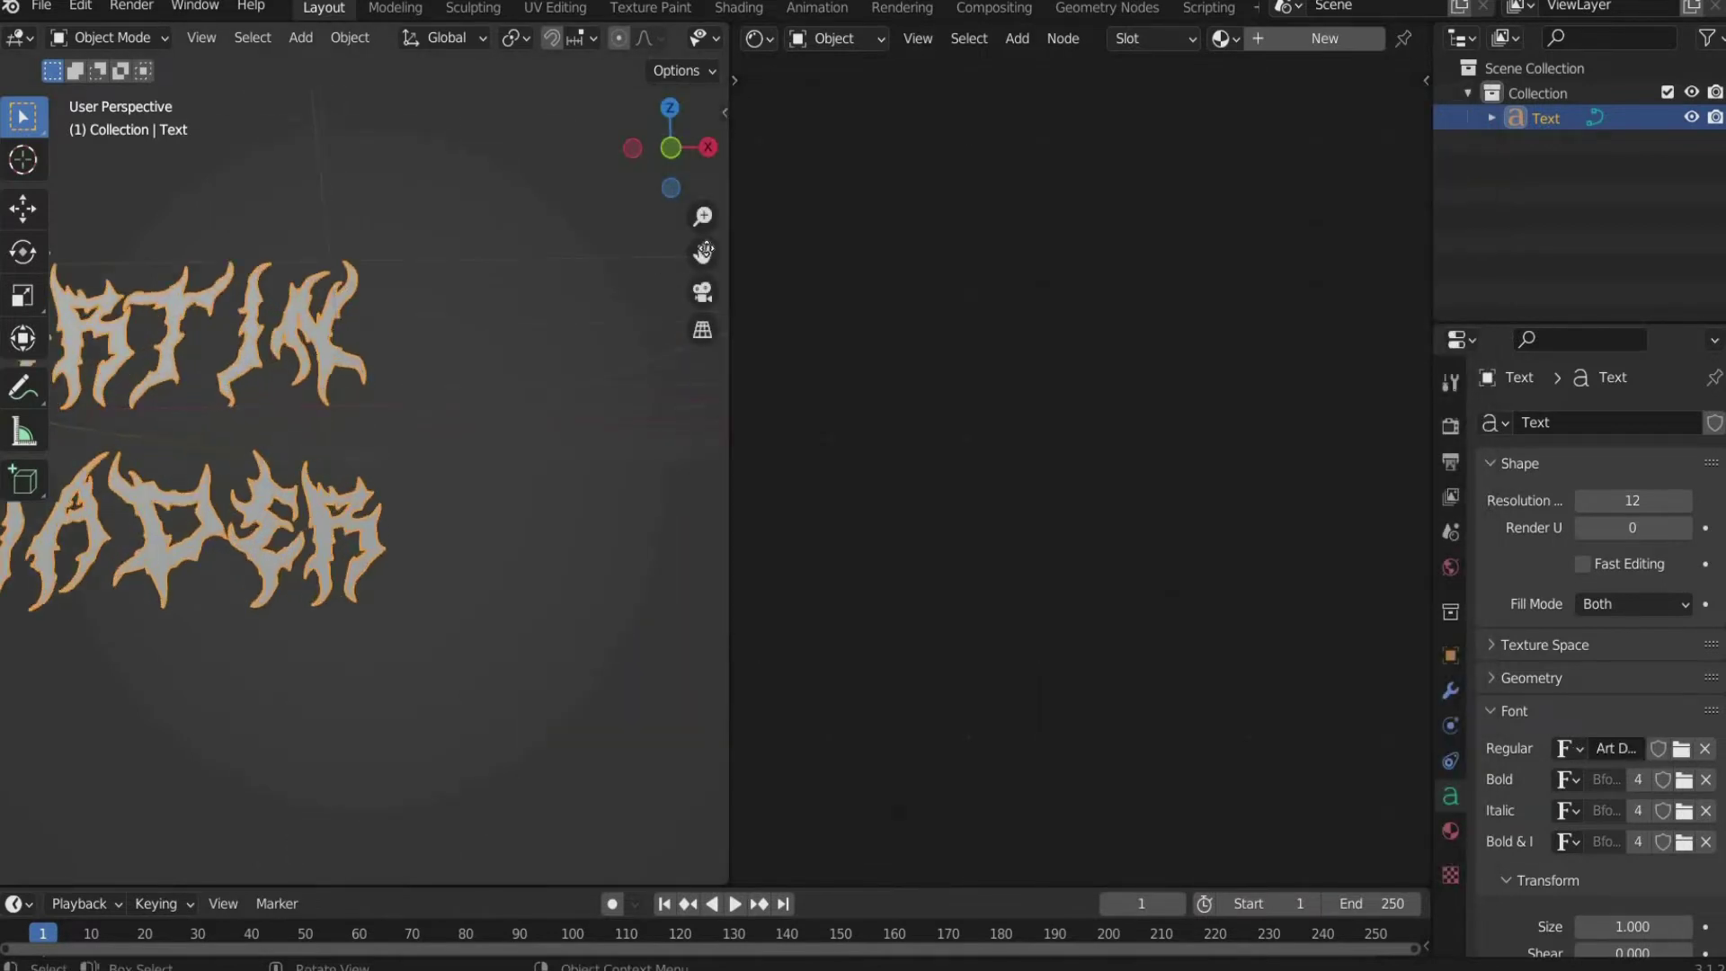
{"action": "left_click_drag", "start_coordinate": [702, 254], "coordinate": [882, 294]}
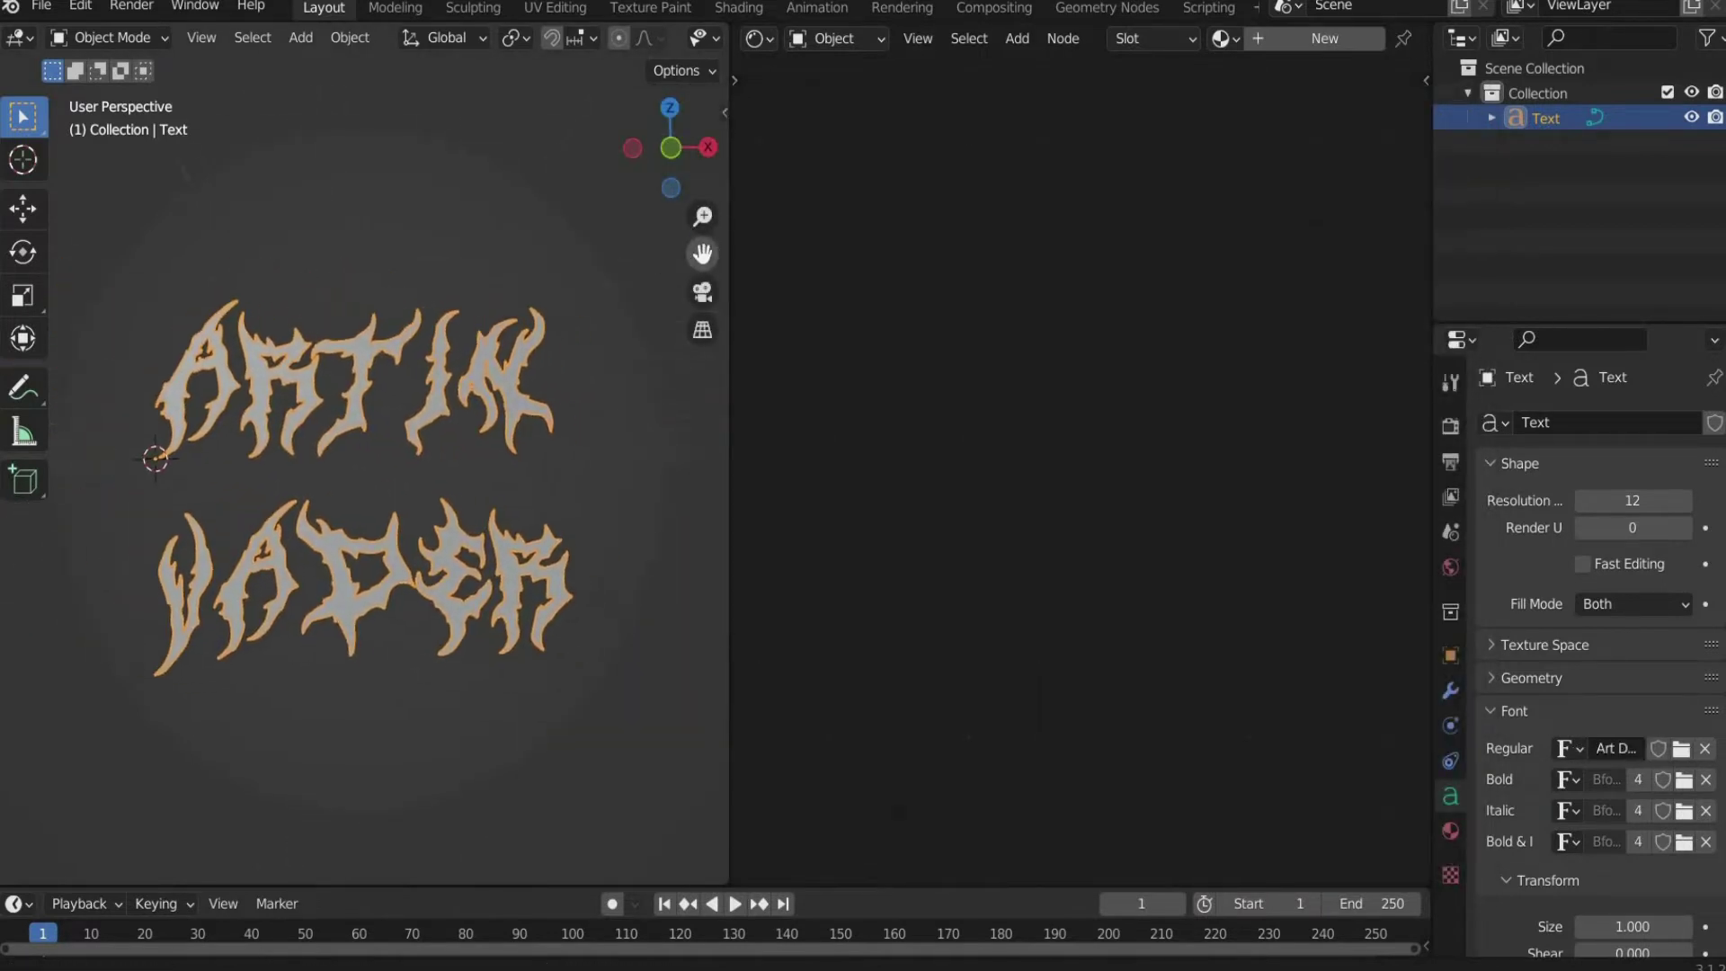
Step: Extrude the text 0.15 m and give it a round bevel with 0.01 m depth and a resolution of 10
{"action": "left_click", "coordinate": [1497, 678]}
{"action": "left_click", "coordinate": [1607, 742]}
{"action": "key", "text": "Return"}
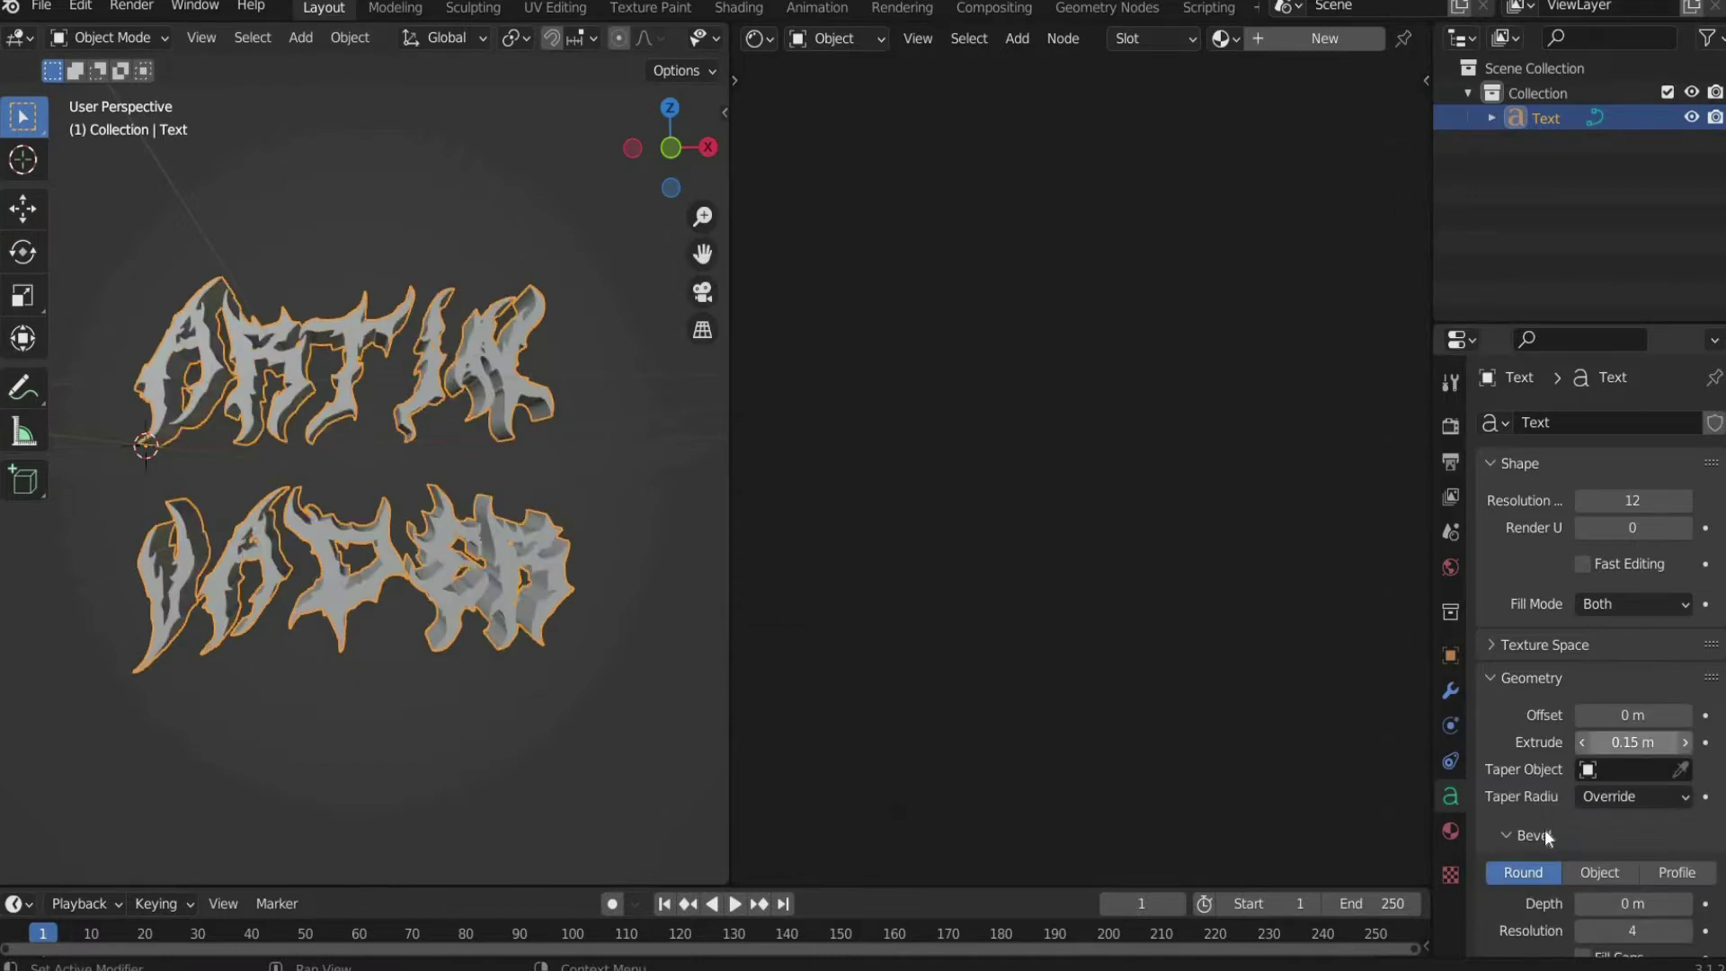
{"action": "scroll", "coordinate": [1618, 862], "scroll_direction": "down", "scroll_amount": 1}
{"action": "left_click", "coordinate": [1619, 861]}
{"action": "key", "text": "Return"}
{"action": "left_click", "coordinate": [1633, 890]}
{"action": "type", "text": "10"}
{"action": "key", "text": "Return"}
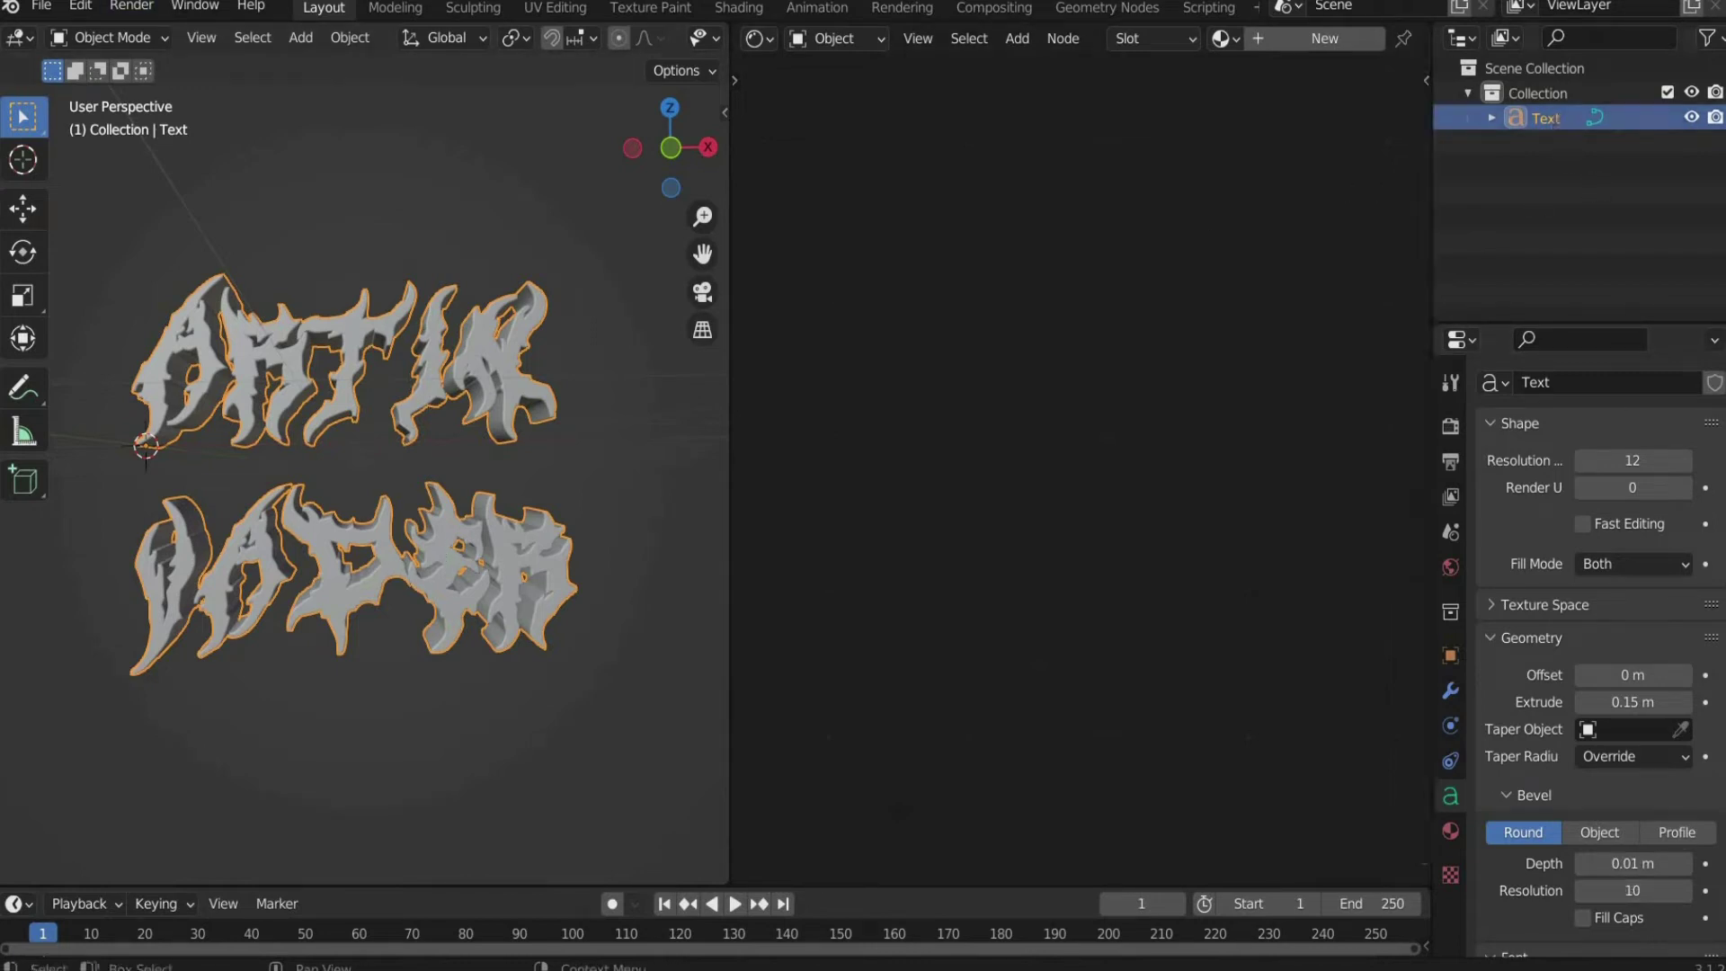
Step: Rename the text object as Text Inside and make a copy of it
{"action": "double_click", "coordinate": [1548, 120]}
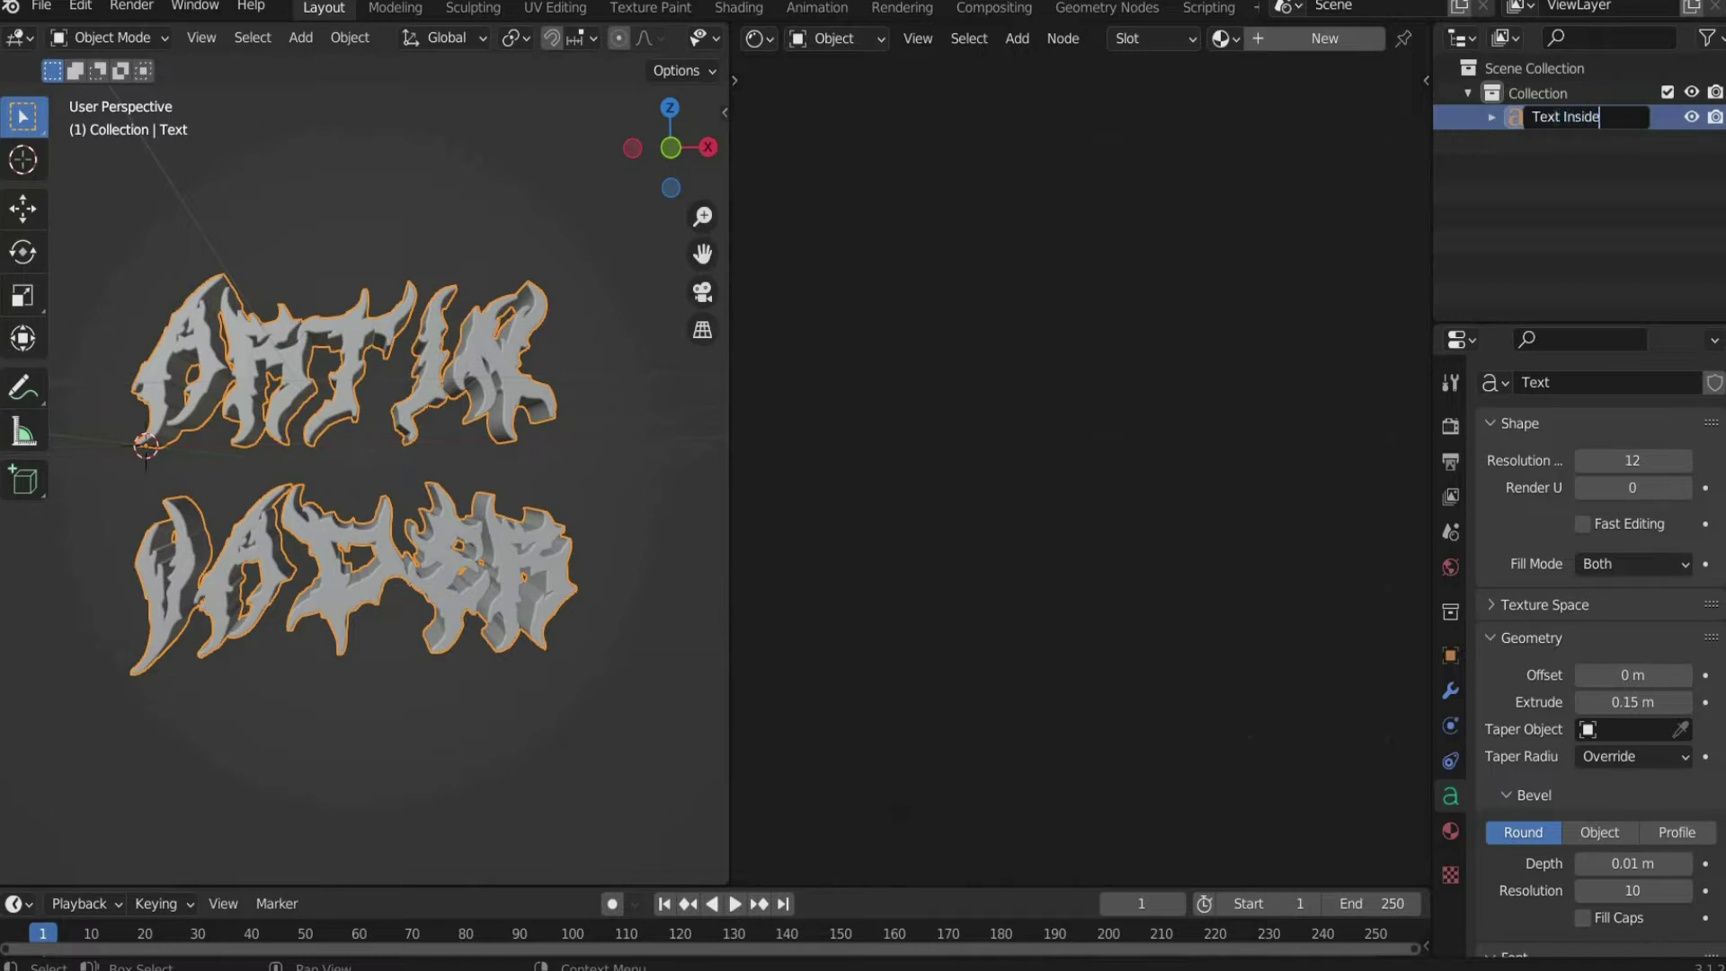
{"action": "key", "text": "Return"}
{"action": "key", "text": "ctrl+c"}
{"action": "key", "text": "ctrl+v"}
Step: Rename the copied text object as Text Outside
{"action": "double_click", "coordinate": [1596, 144]}
{"action": "left_click", "coordinate": [1632, 143]}
{"action": "key", "text": "BackSpace"}
{"action": "key", "text": "BackSpace"}
{"action": "key", "text": "BackSpace"}
{"action": "type", "text": "Outside"}
{"action": "key", "text": "Return"}
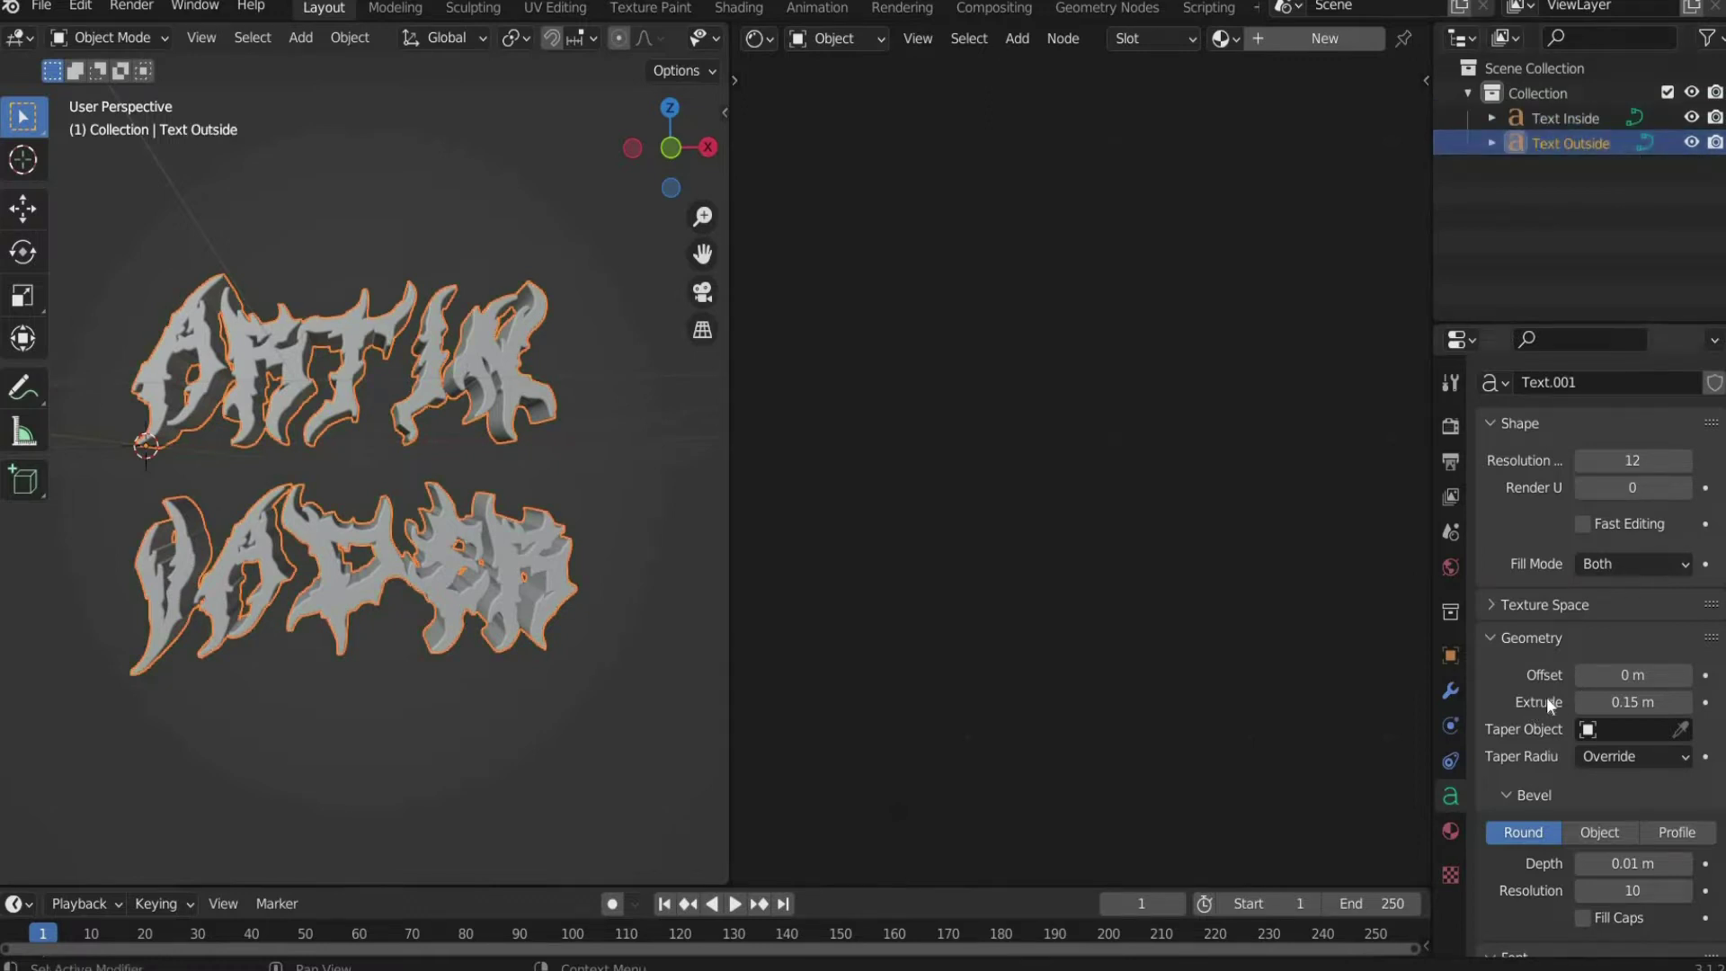
Step: Set Text Outside's extrusion to 0.1 m and its bevel depth to 0.03 m
{"action": "double_click", "coordinate": [1601, 701]}
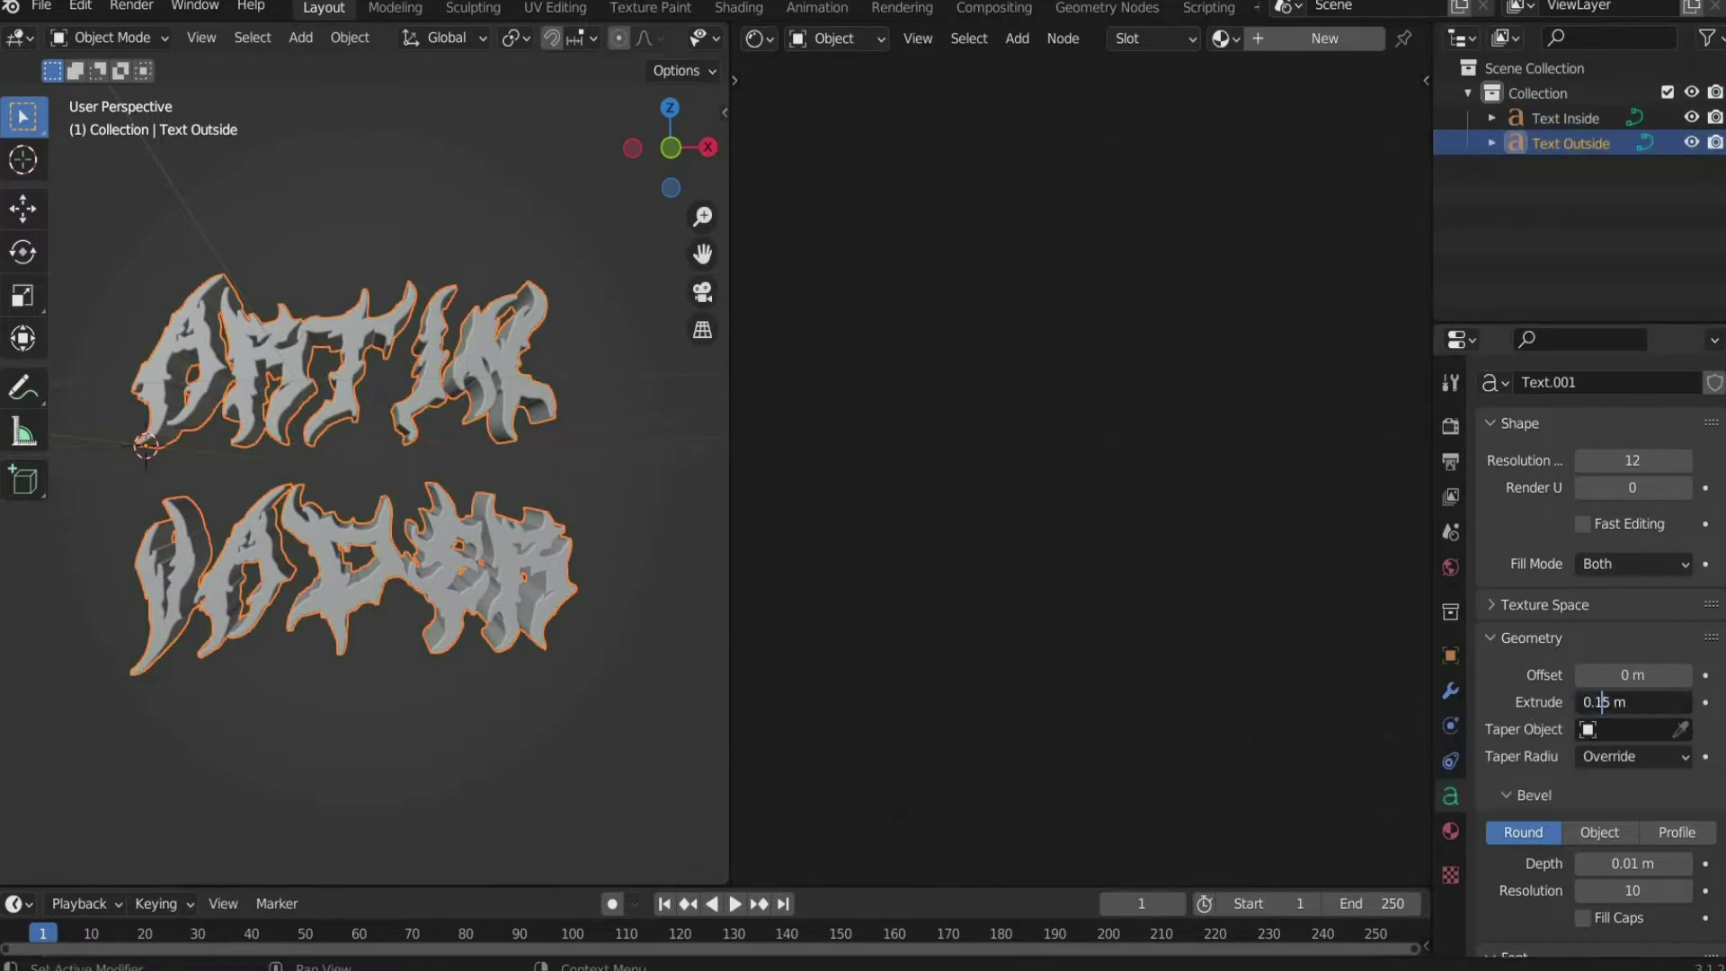
{"action": "key", "text": "Return"}
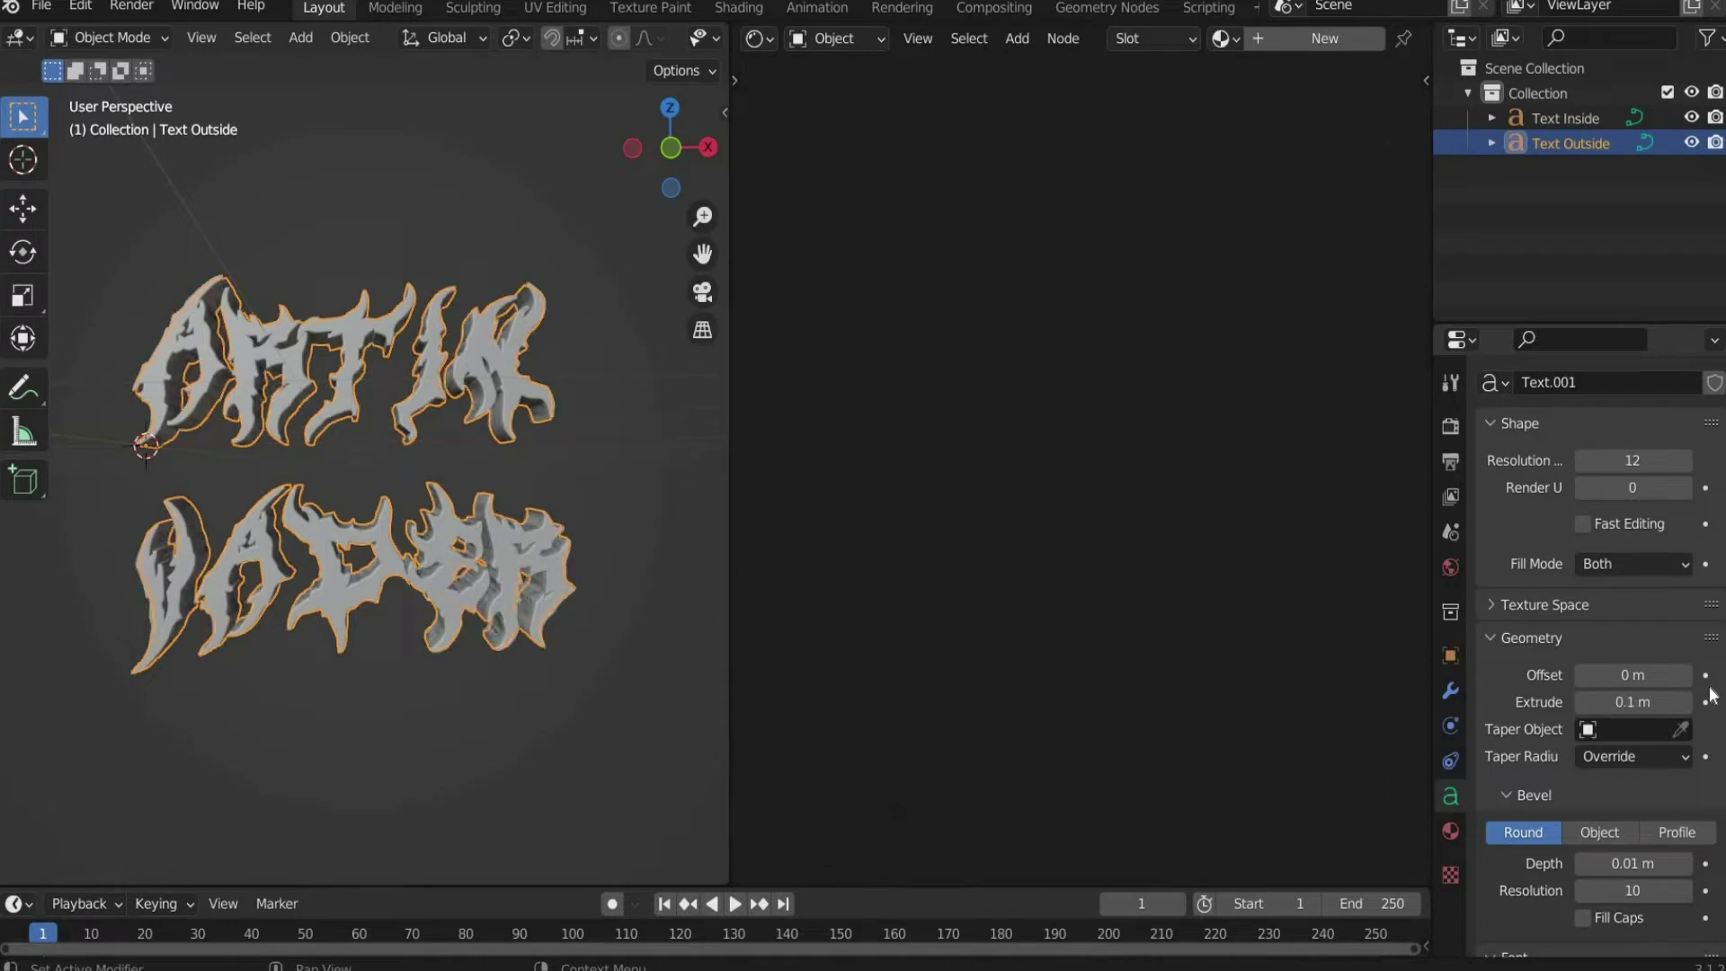
{"action": "double_click", "coordinate": [1632, 865]}
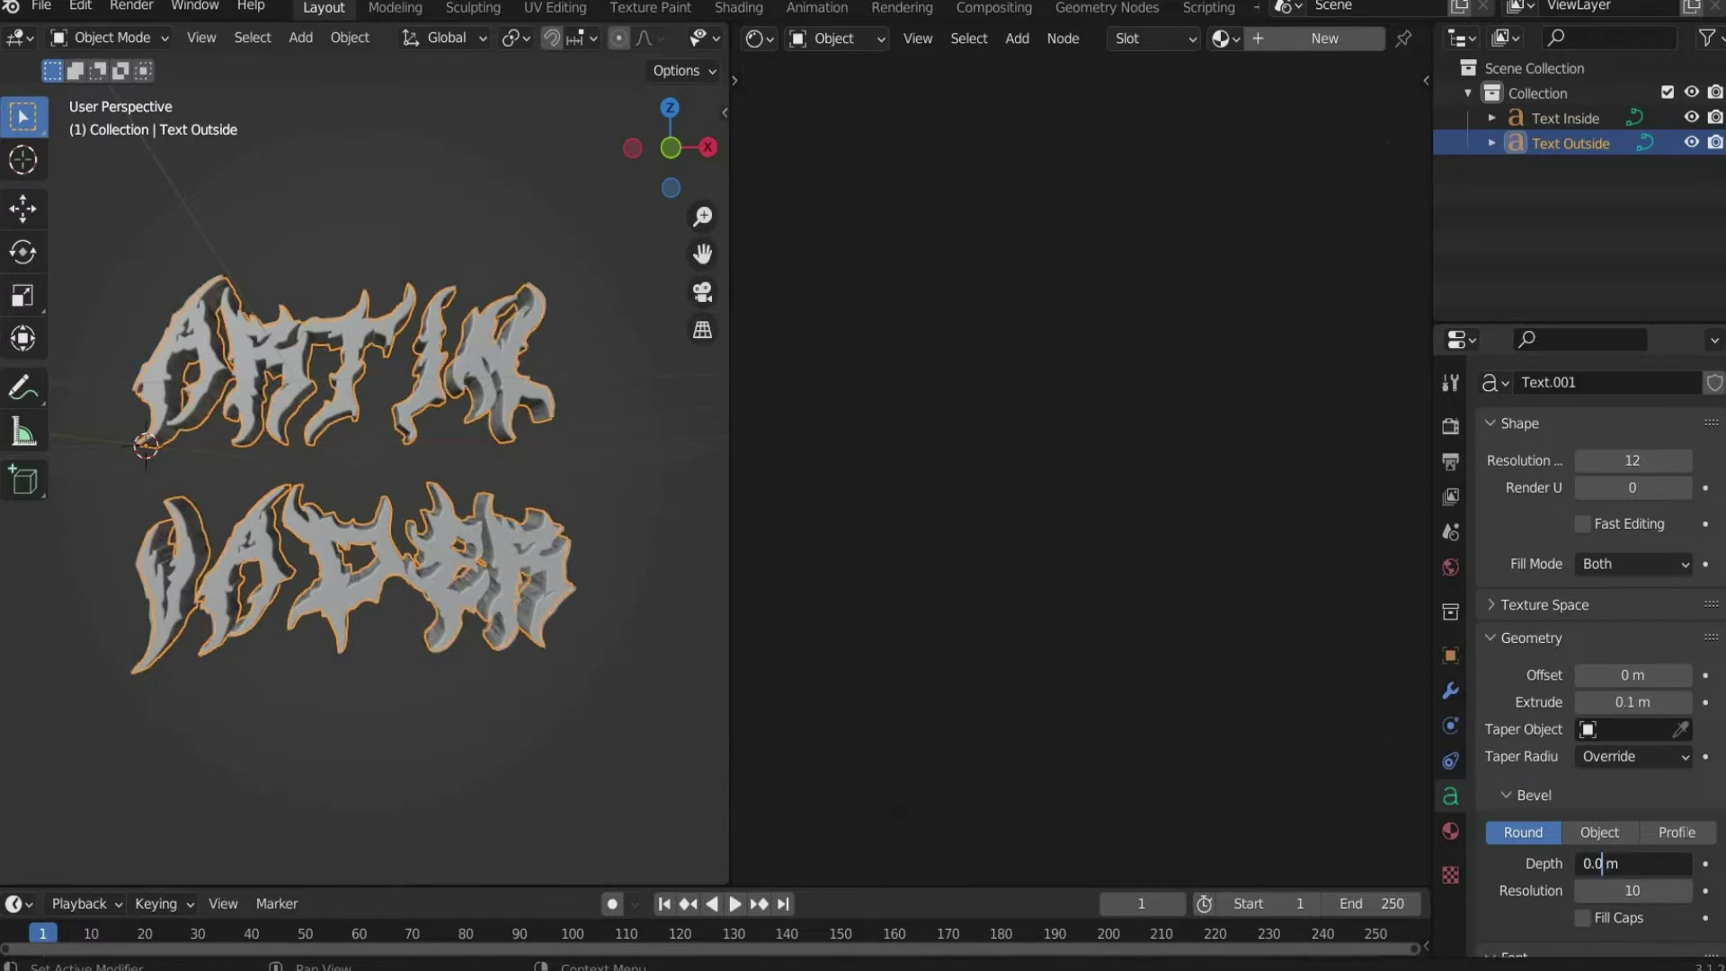
{"action": "type", "text": "0.03"}
{"action": "key", "text": "Return"}
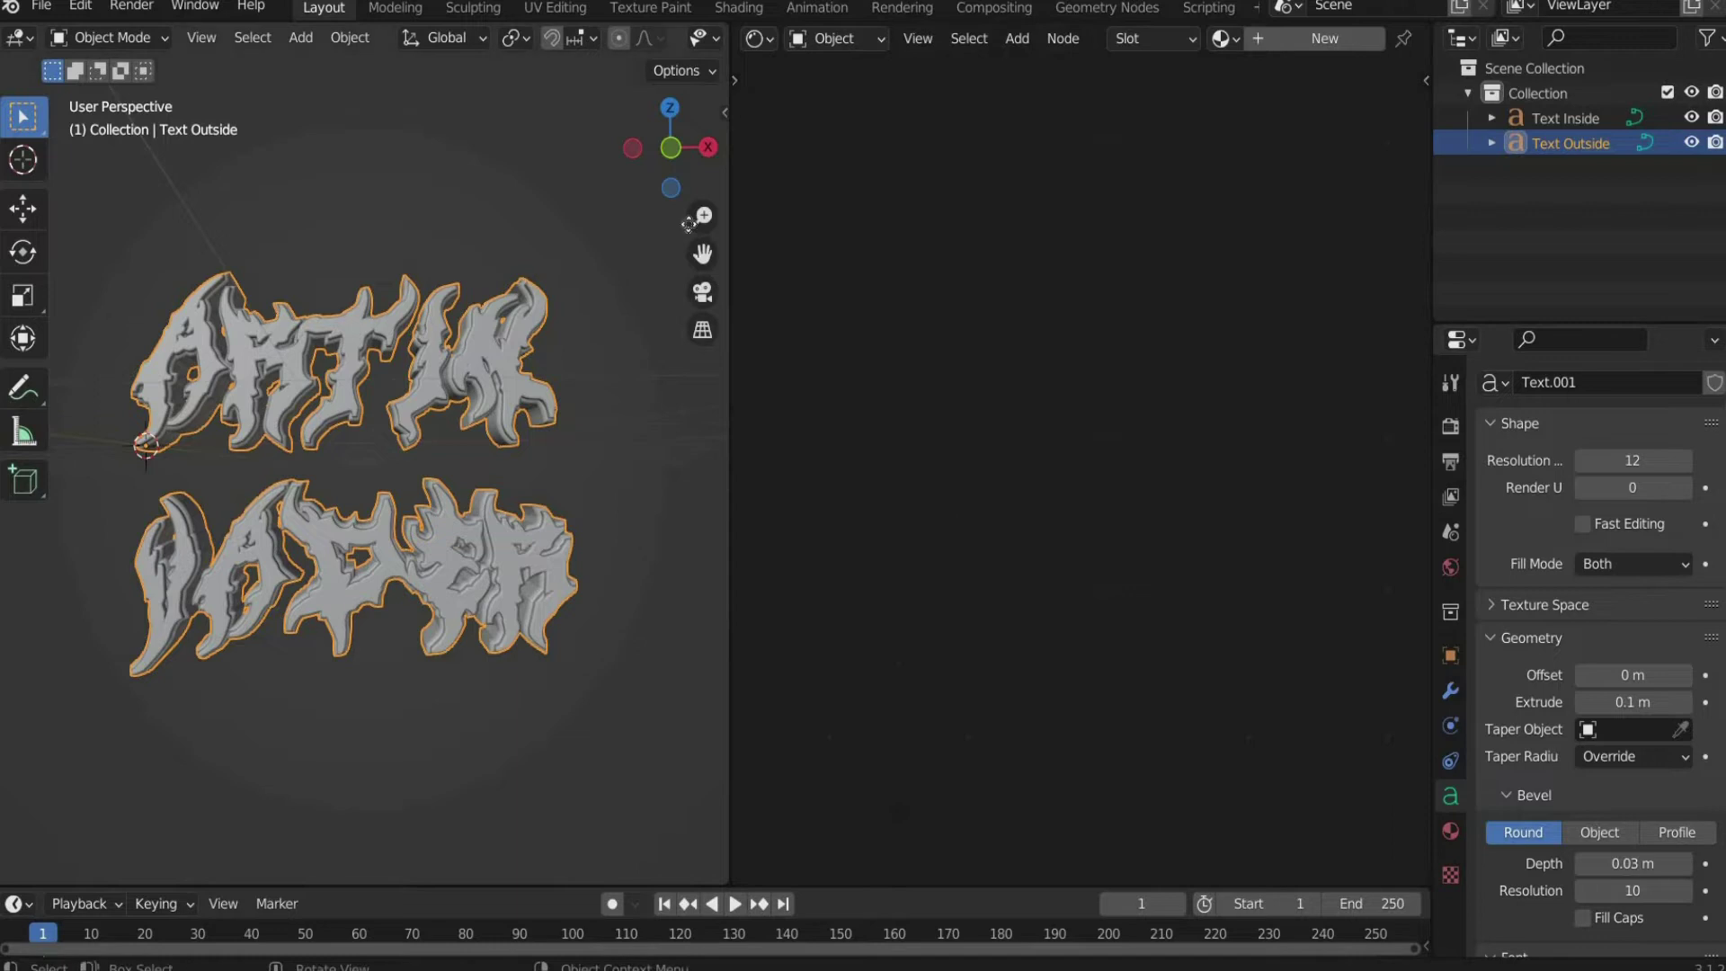
Step: Show the viewport in material preview and give the Text Inside object a new material
{"action": "left_click_drag", "start_coordinate": [666, 143], "coordinate": [540, 163]}
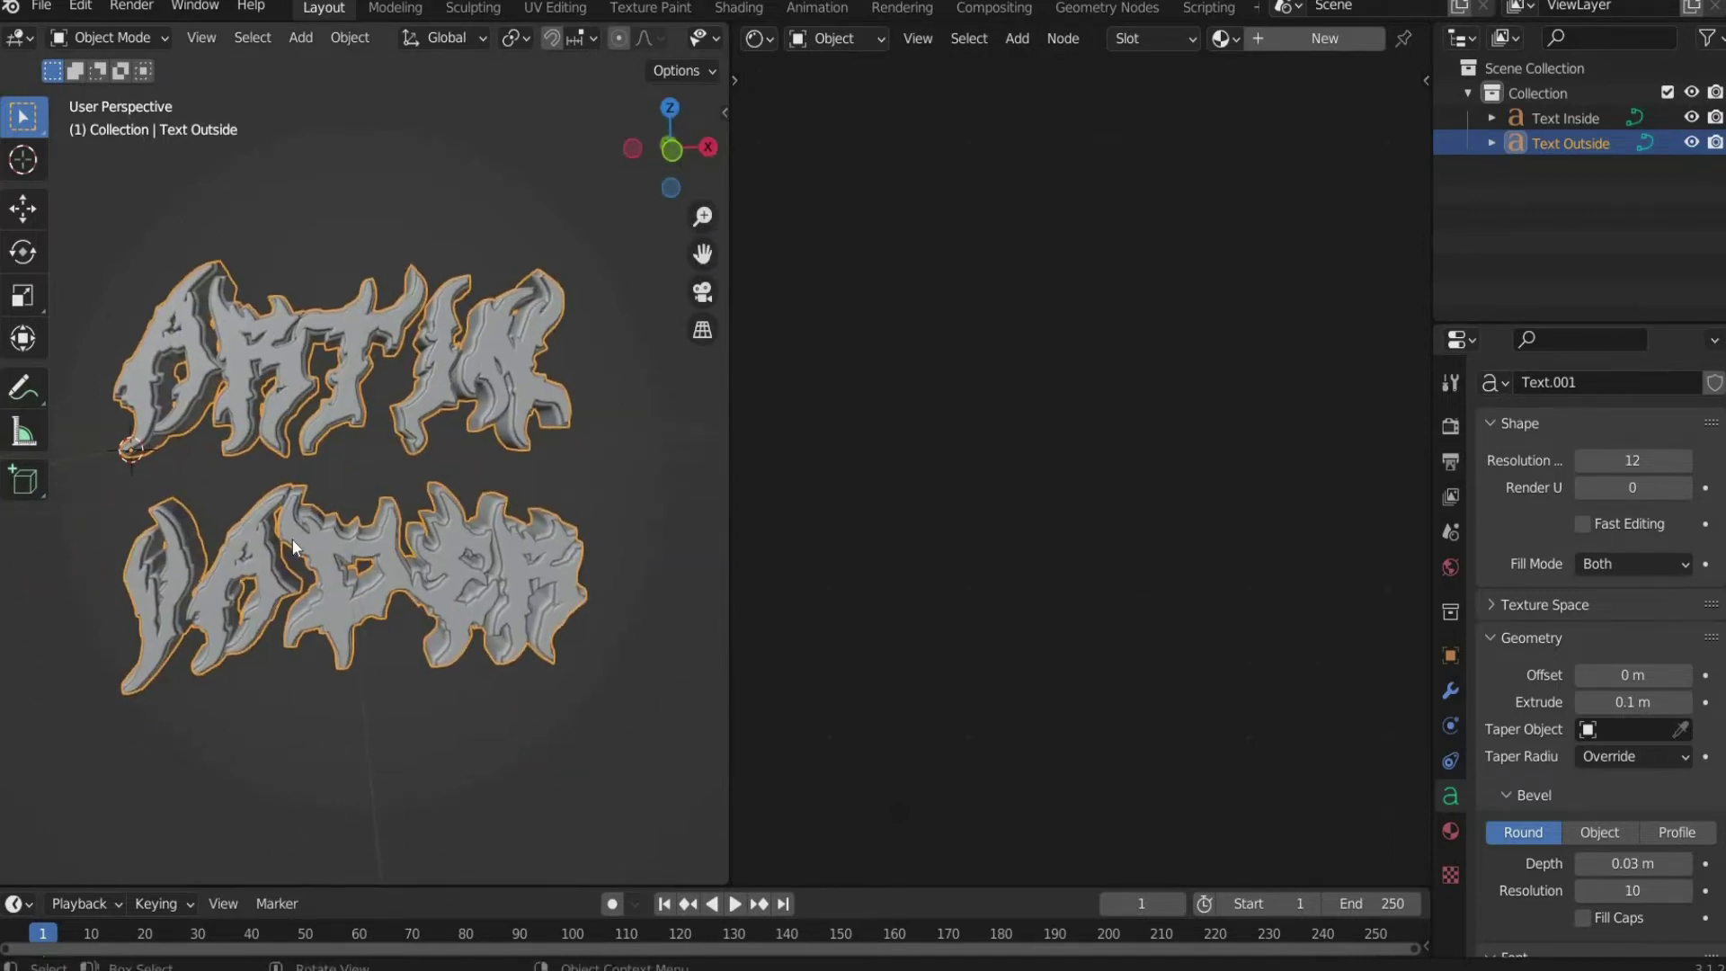
{"action": "left_click_drag", "start_coordinate": [746, 422], "coordinate": [691, 463]}
{"action": "left_click", "coordinate": [1550, 117]}
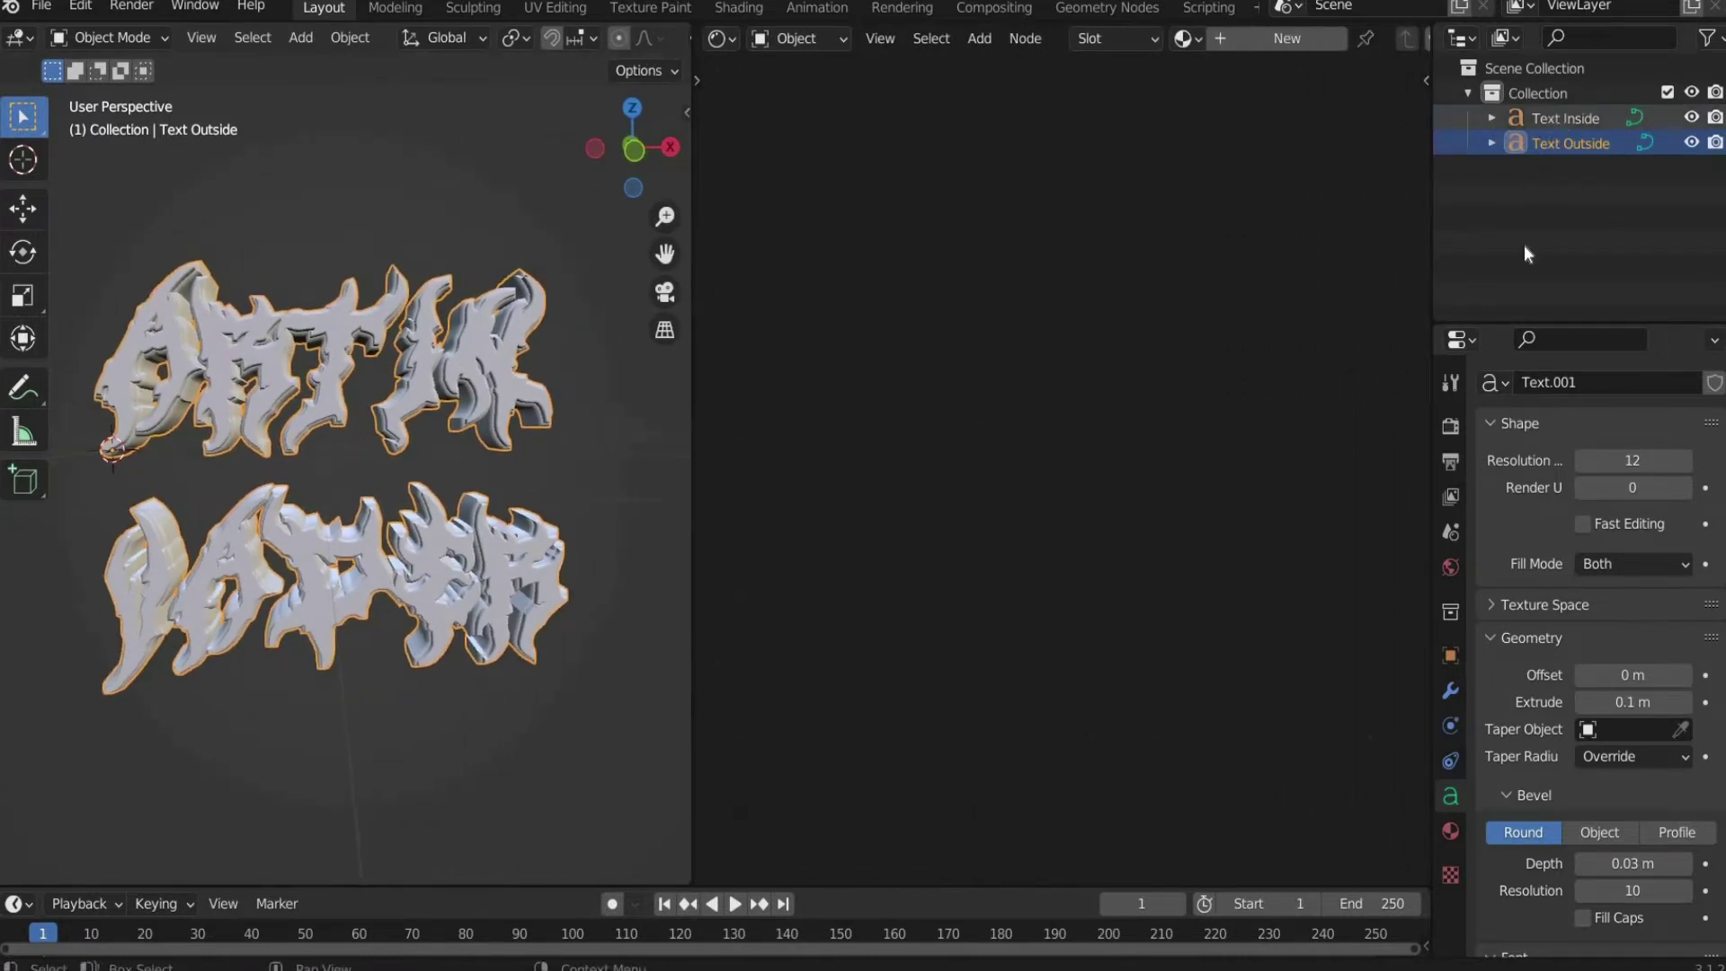
{"action": "left_click", "coordinate": [1450, 831]}
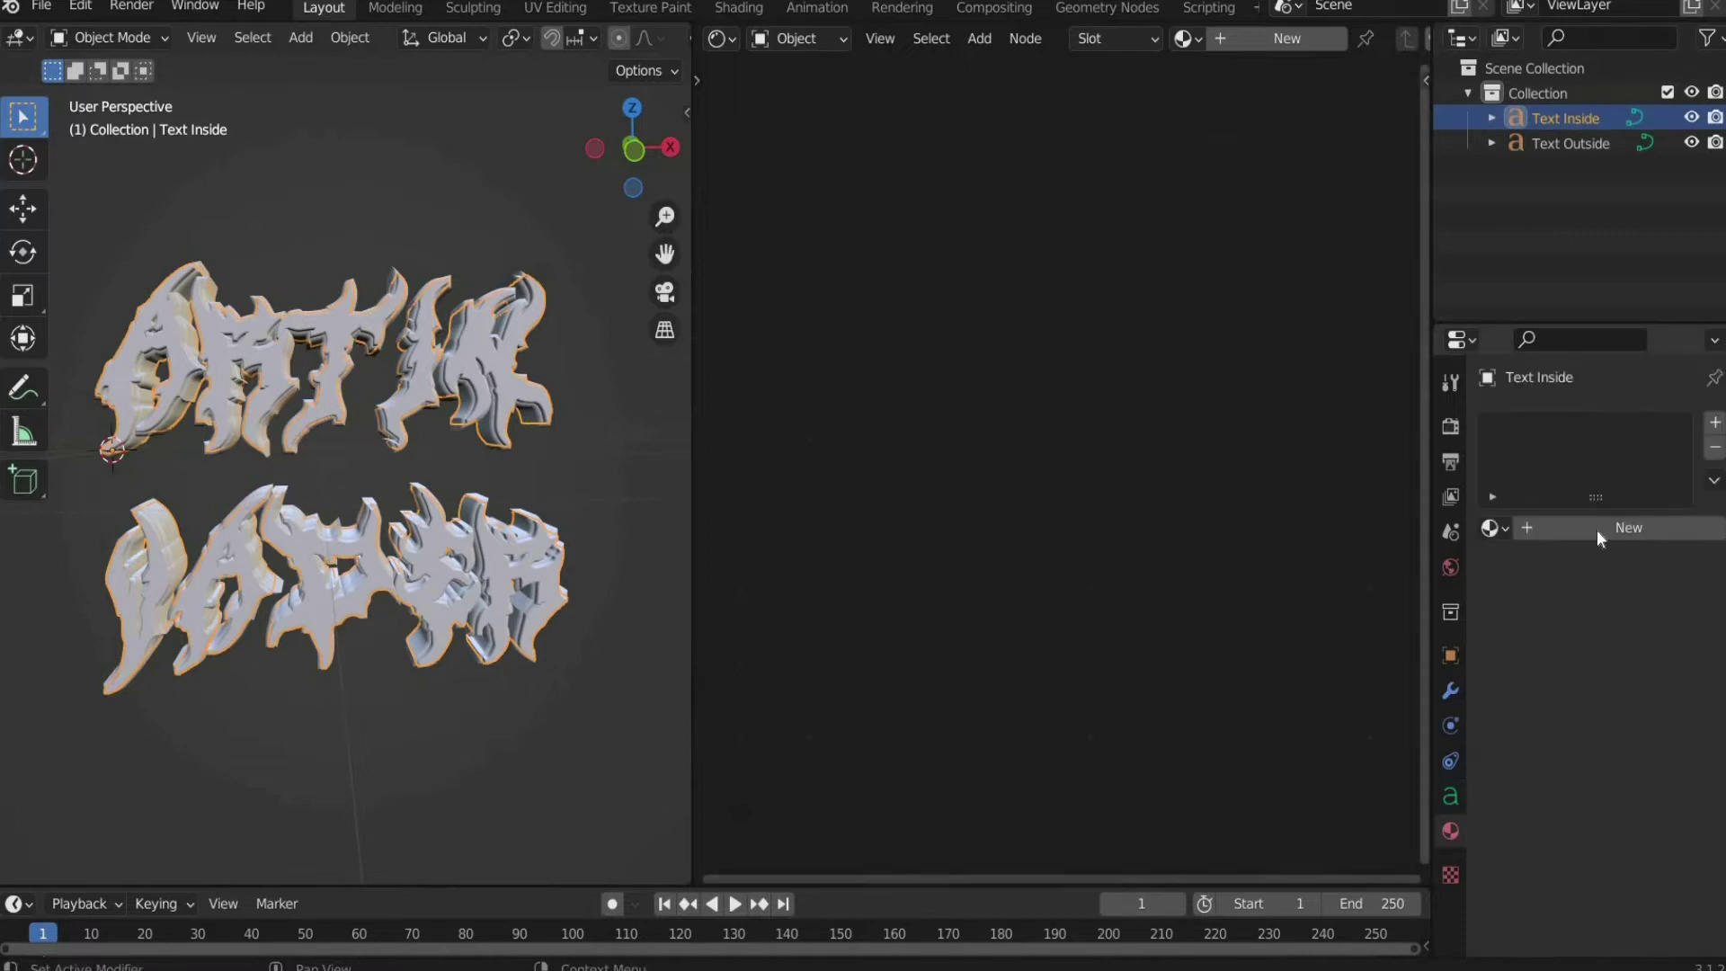
{"action": "left_click", "coordinate": [1596, 530]}
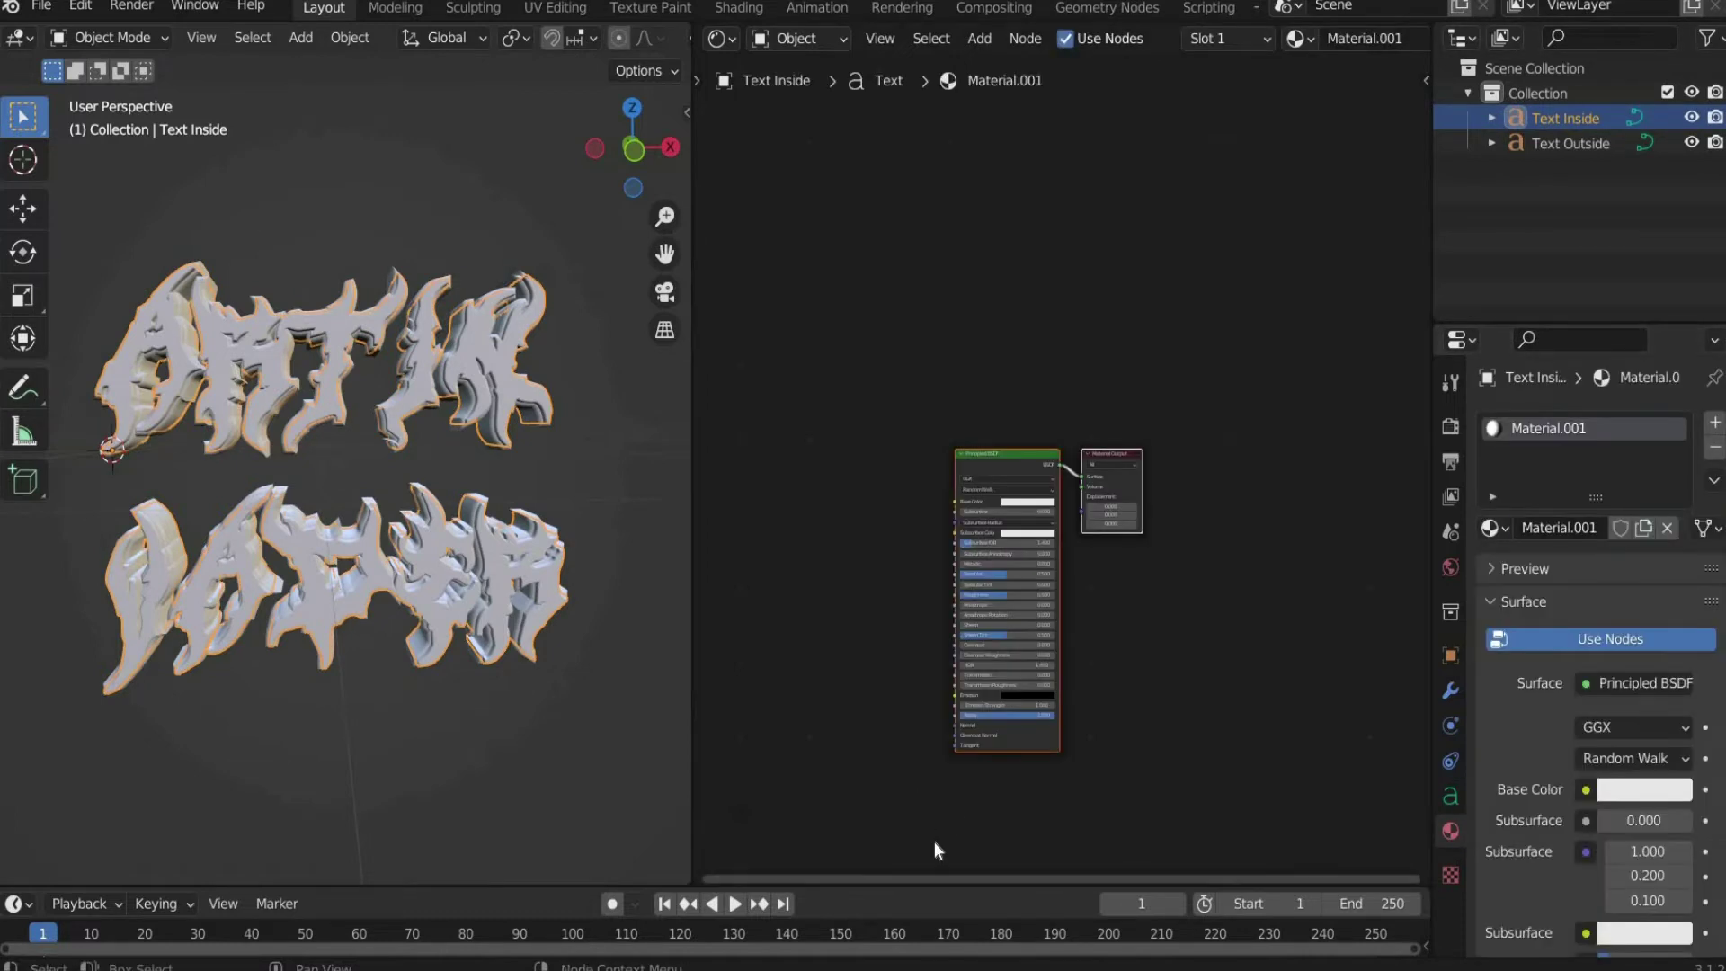
Step: Set the Text Inside material's metallic to 1.0 and its roughness to 0.15
{"action": "scroll", "coordinate": [935, 842], "scroll_direction": "up", "scroll_amount": 4}
{"action": "middle_click_drag", "start_coordinate": [972, 474], "coordinate": [897, 471]}
{"action": "left_click_drag", "start_coordinate": [867, 450], "coordinate": [1049, 458]}
{"action": "double_click", "coordinate": [1019, 513]}
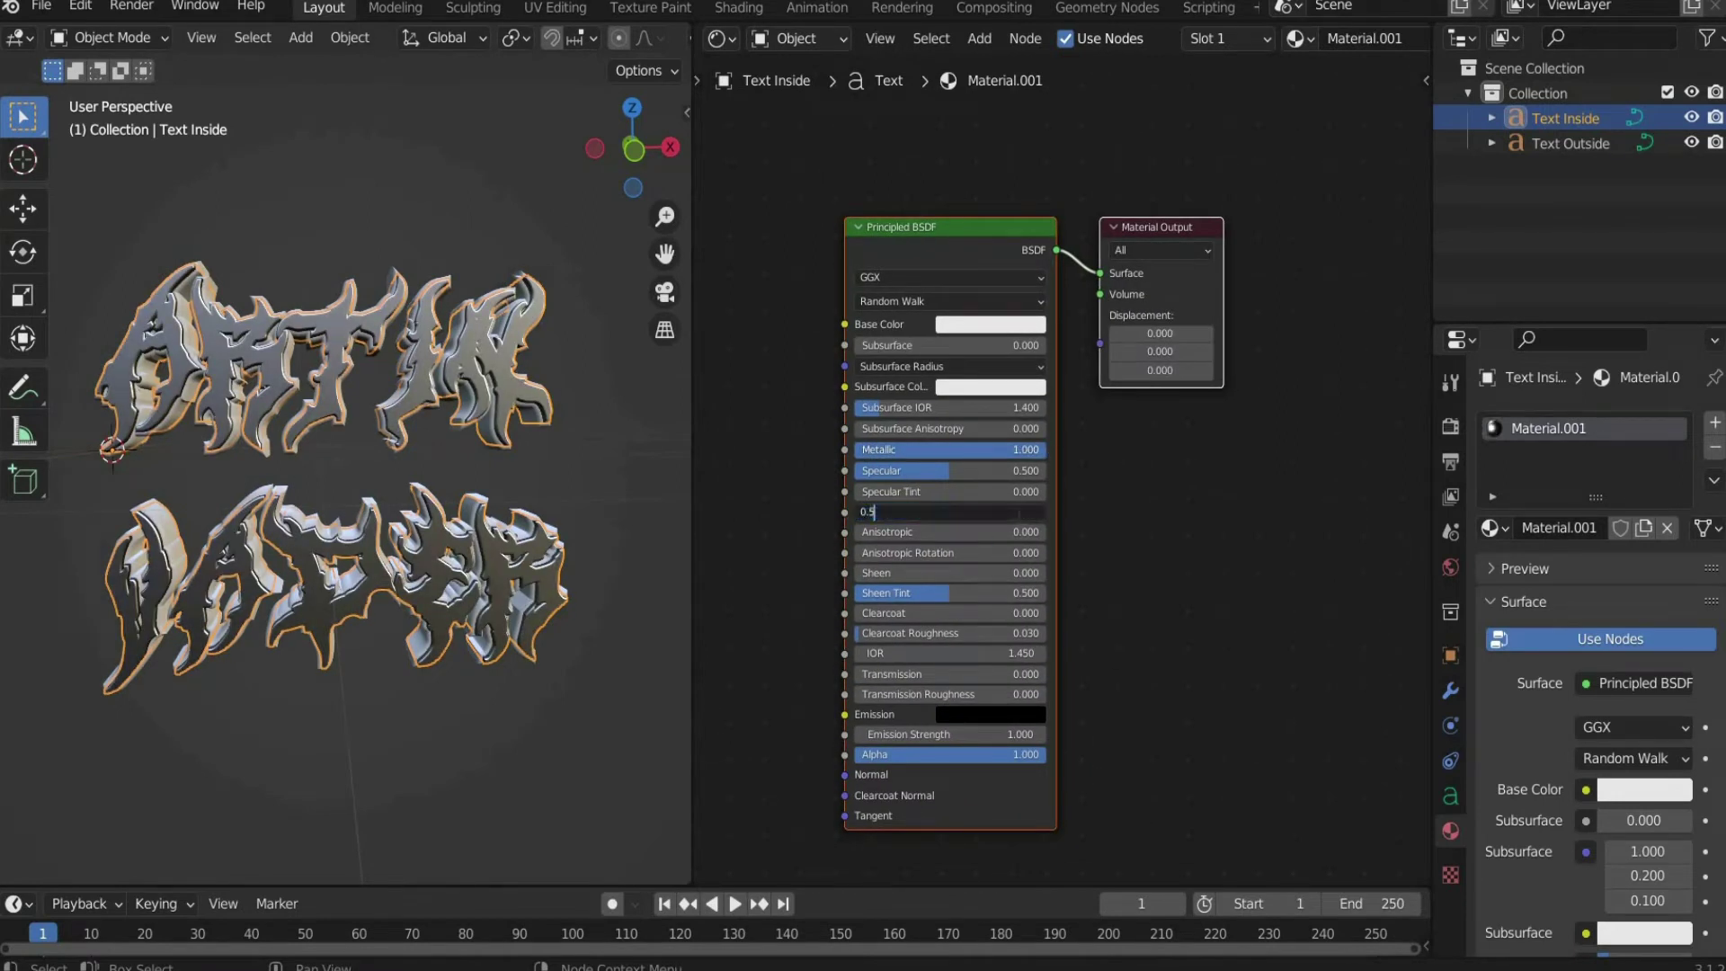
{"action": "key", "text": "Return"}
{"action": "left_click", "coordinate": [1016, 515]}
{"action": "key", "text": "Return"}
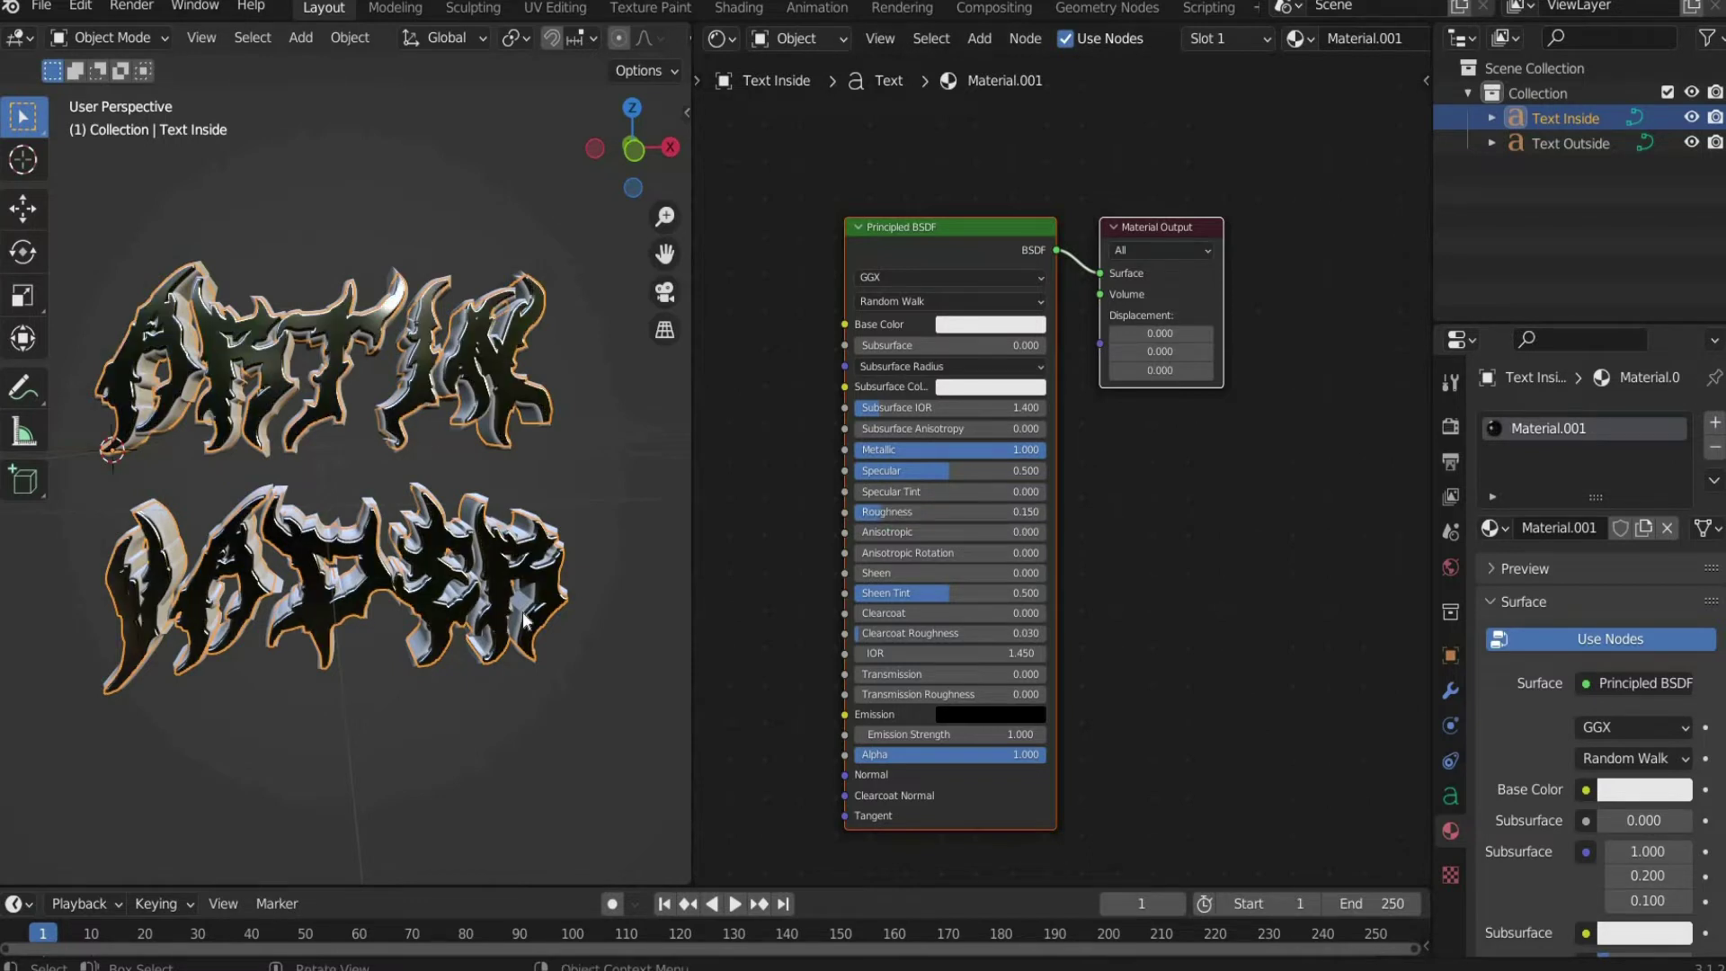
Step: Give Text Outside its own new material with metallic 1.0 and roughness 0.2
{"action": "left_click", "coordinate": [1572, 137]}
{"action": "left_click", "coordinate": [1577, 526]}
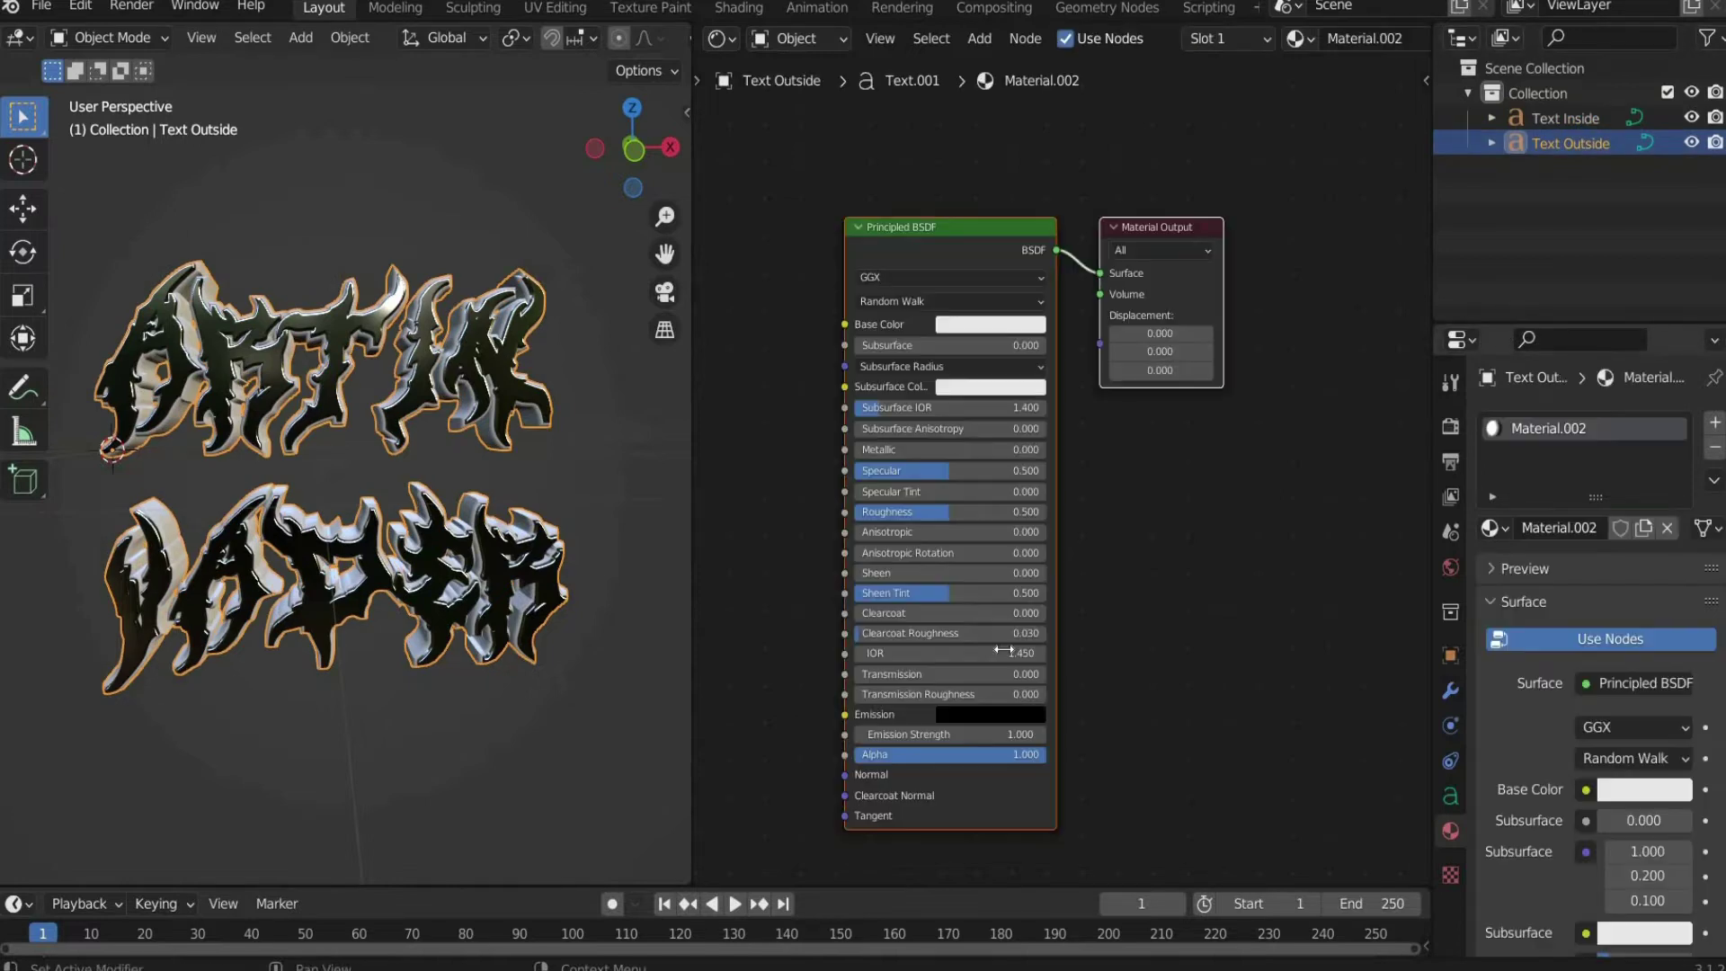
{"action": "left_click_drag", "start_coordinate": [908, 449], "coordinate": [1046, 450]}
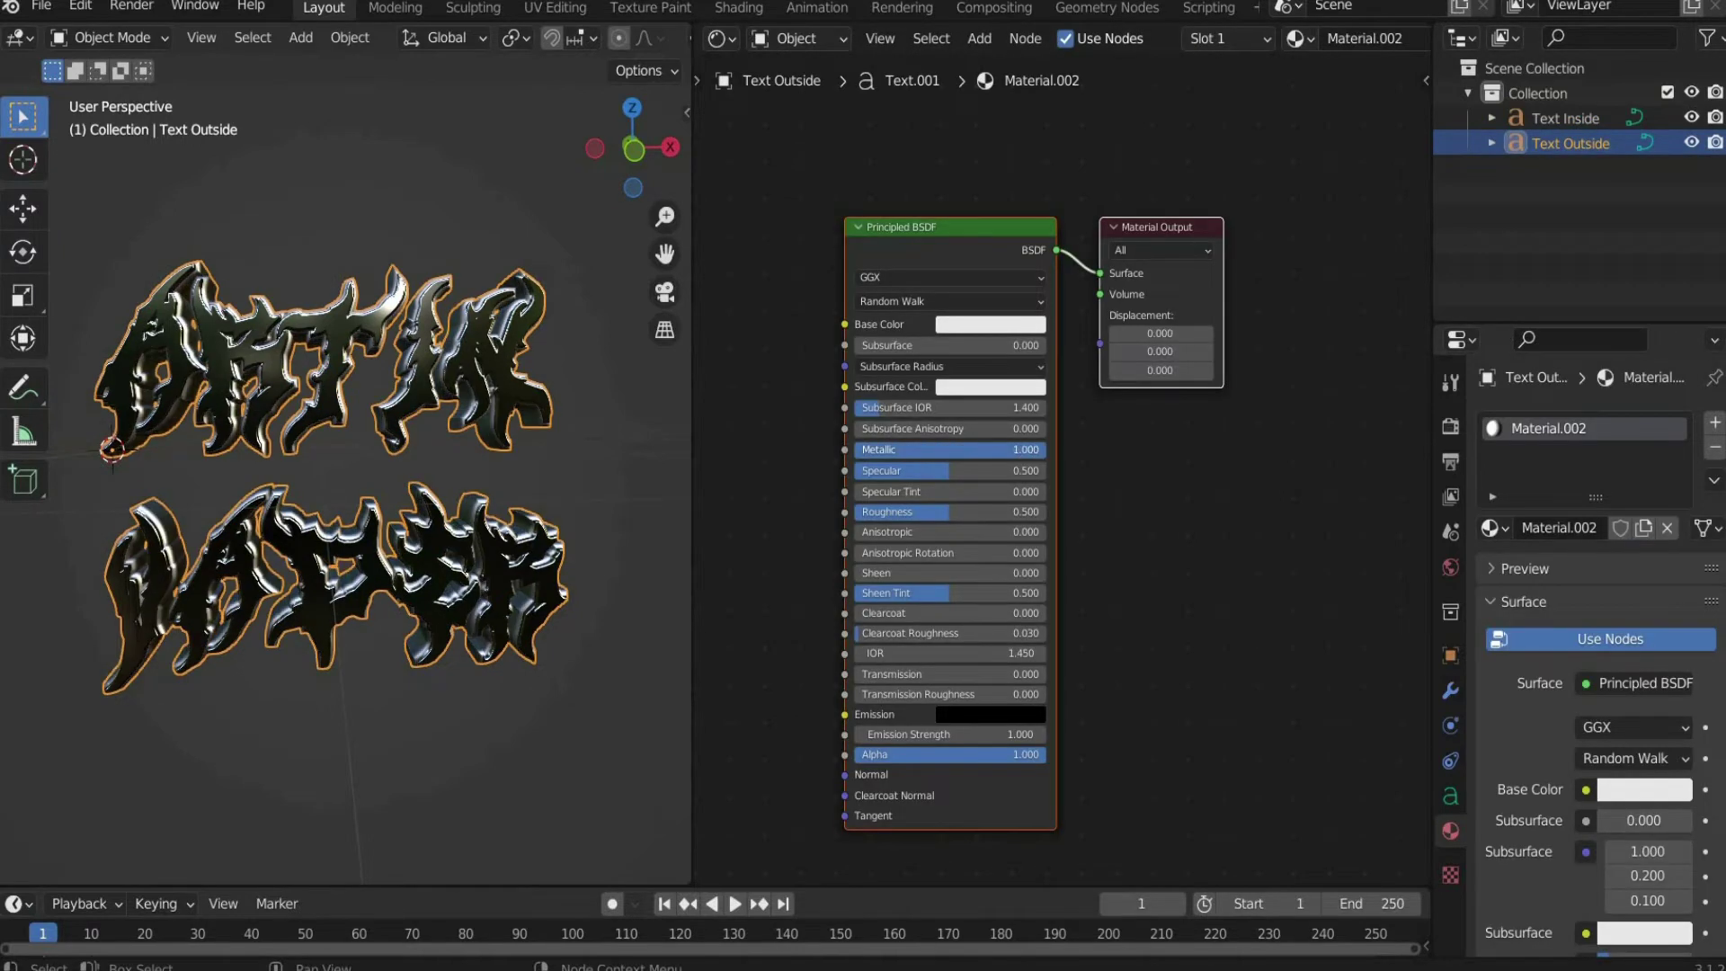
{"action": "left_click", "coordinate": [1023, 512]}
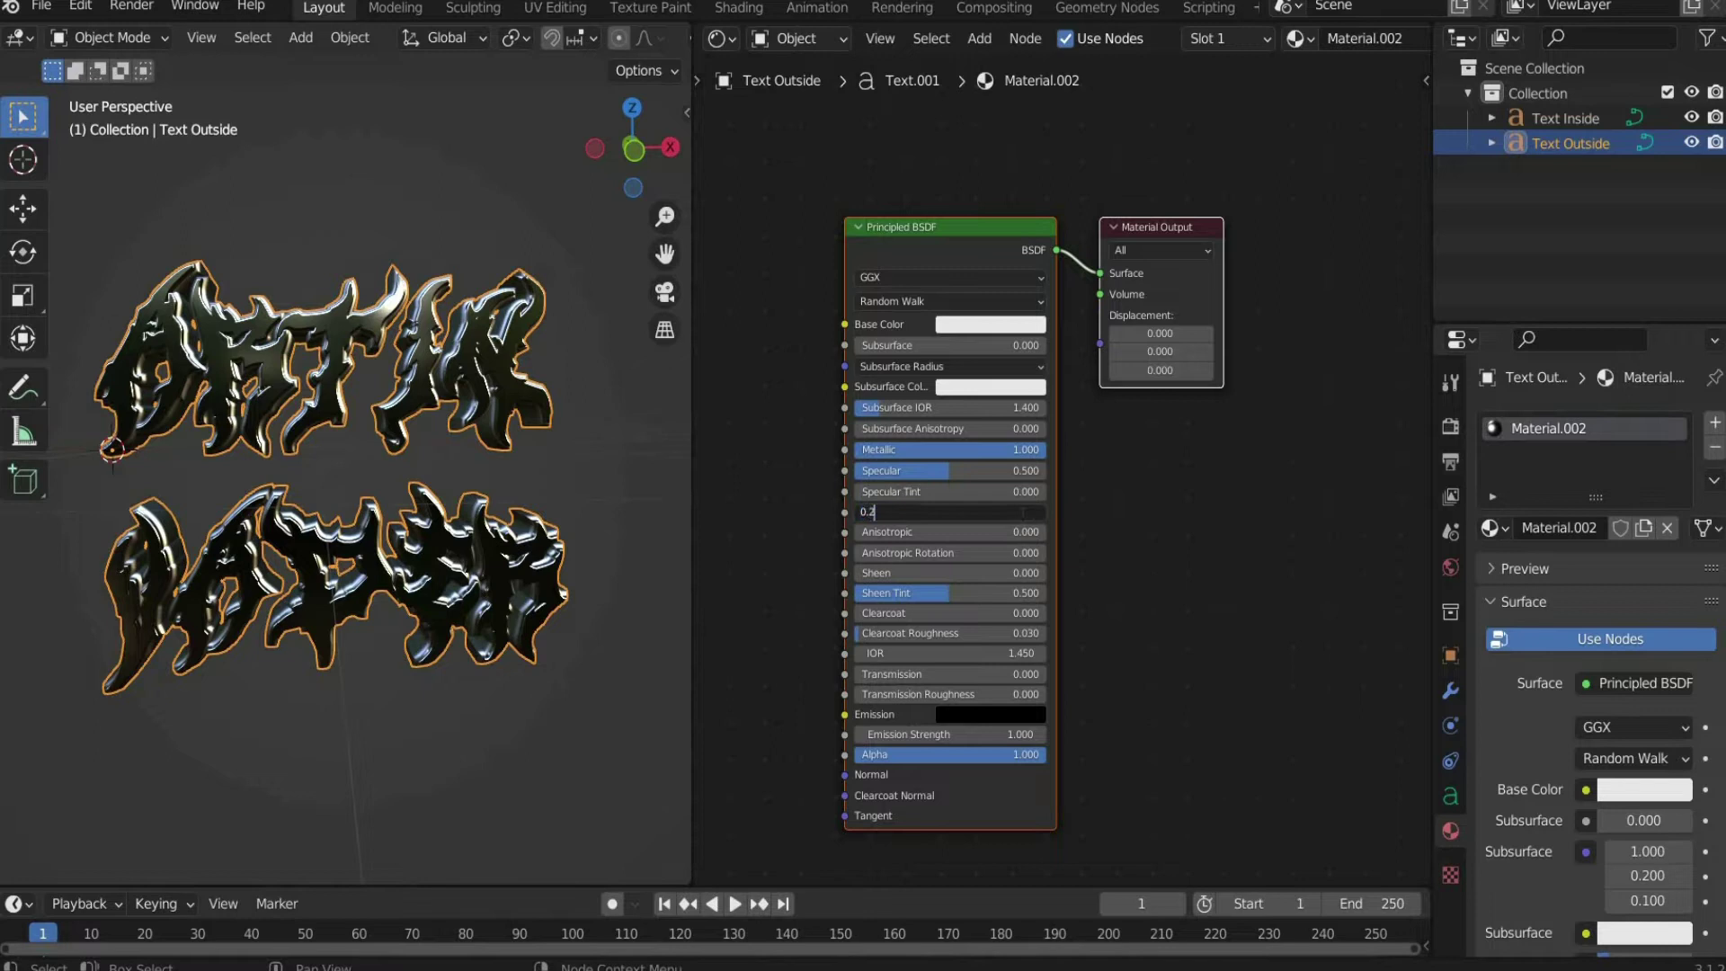
{"action": "type", "text": "0.2"}
{"action": "key", "text": "Return"}
Step: Darken the Text Outside material's base color to an HSV value of 0.4
{"action": "left_click", "coordinate": [946, 325]}
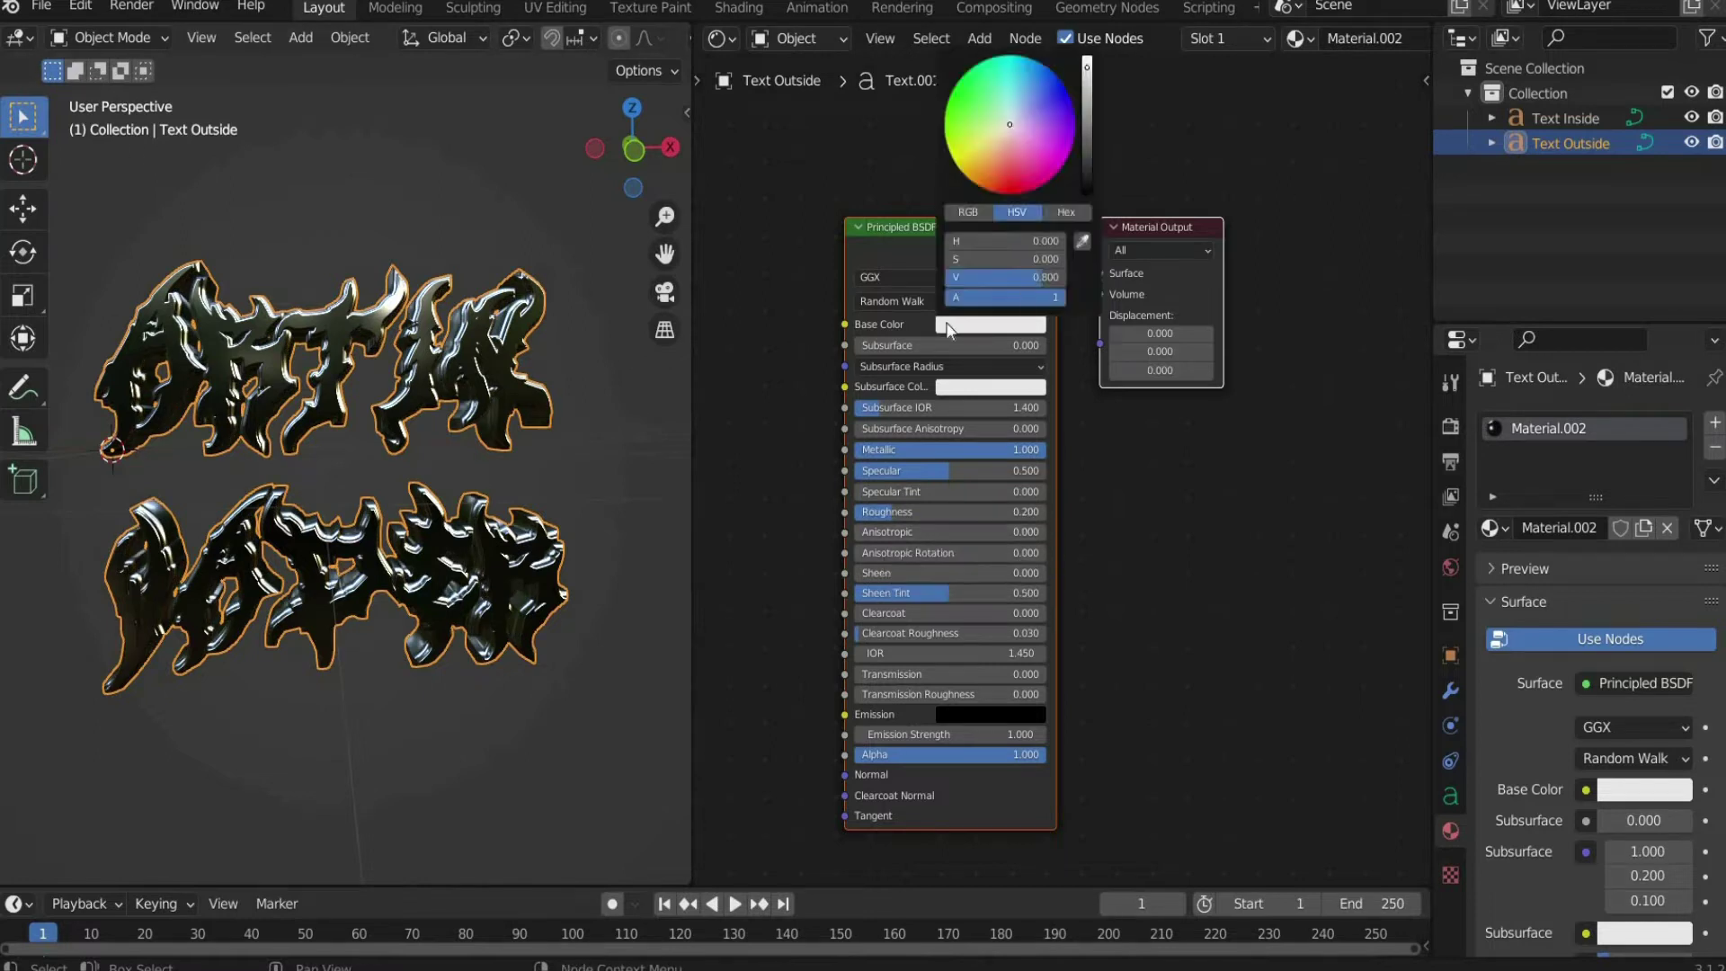
{"action": "left_click", "coordinate": [1046, 277]}
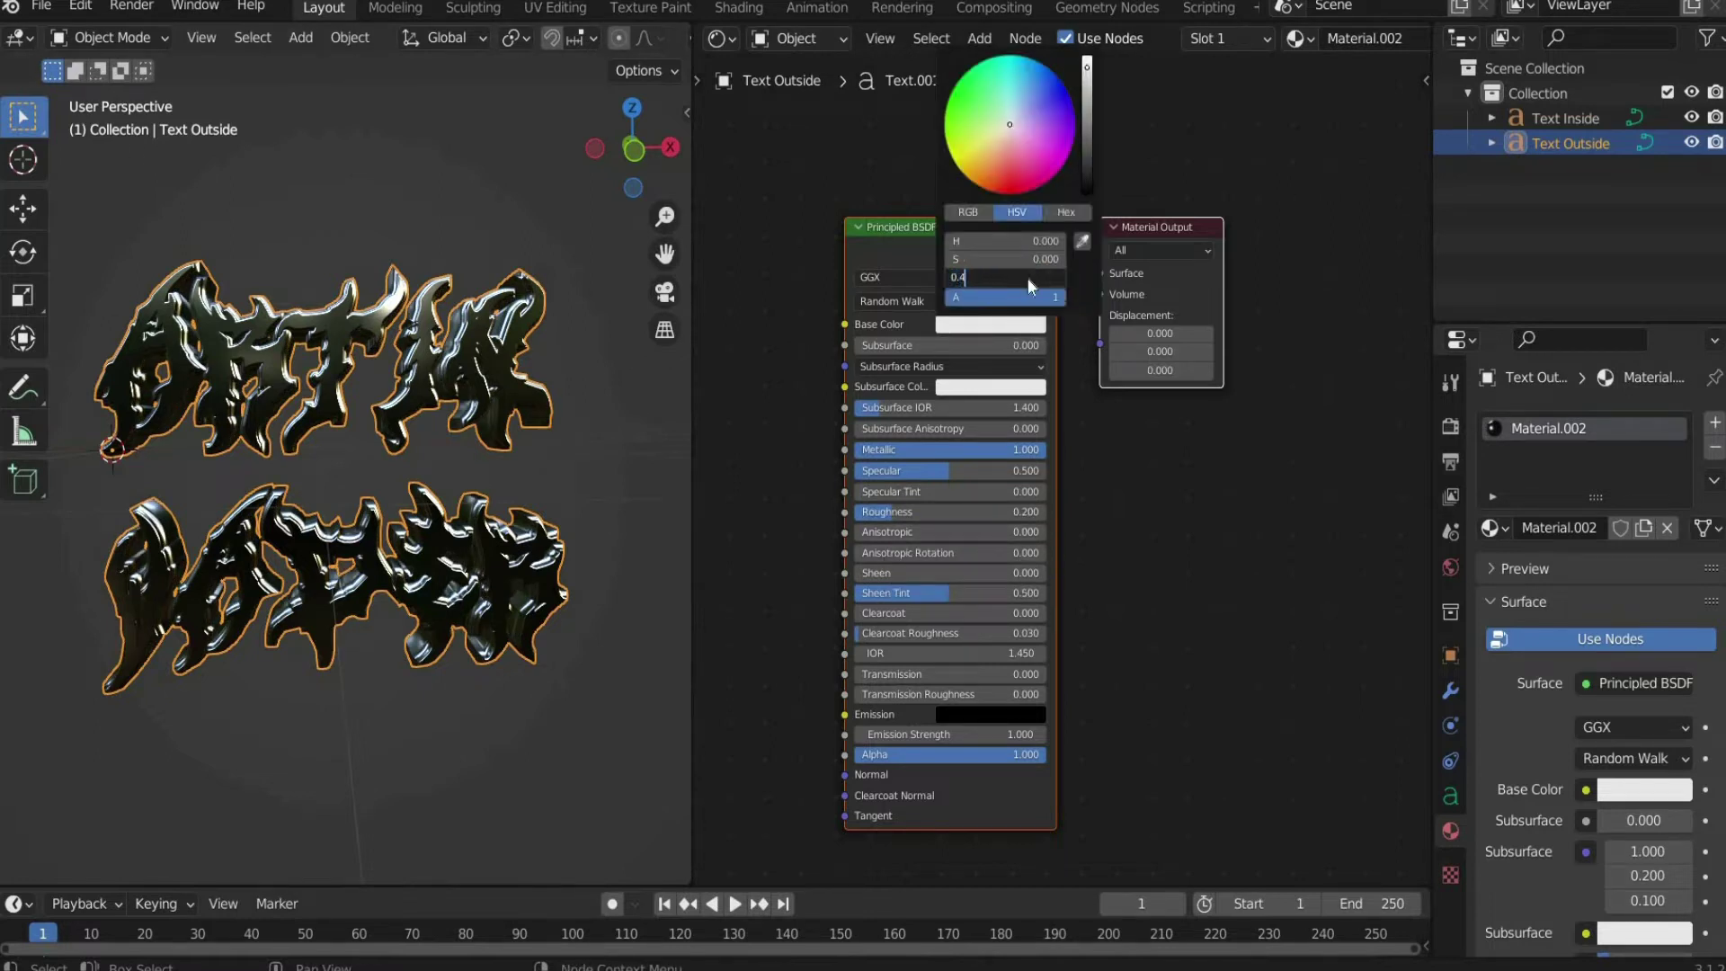
{"action": "type", "text": "0.4"}
{"action": "key", "text": "Return"}
{"action": "left_click", "coordinate": [1102, 444]}
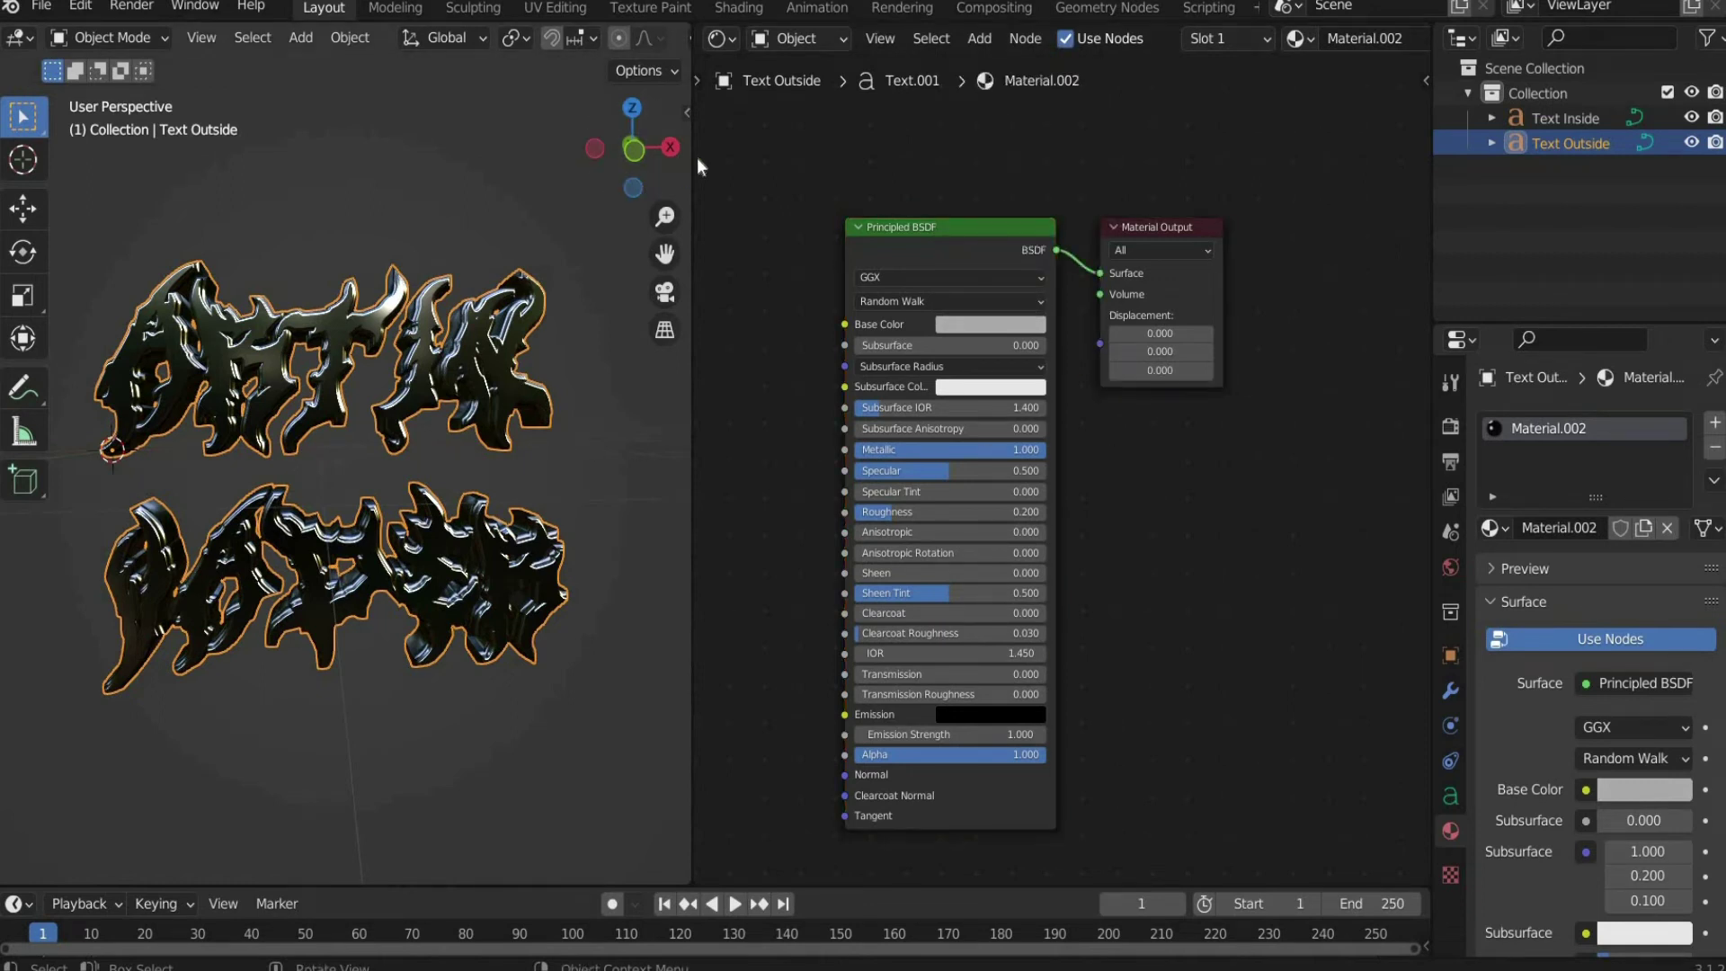
Step: Switch the viewport to rendered shading and the Shader Editor to the World nodes
{"action": "left_click_drag", "start_coordinate": [845, 157], "coordinate": [976, 158]}
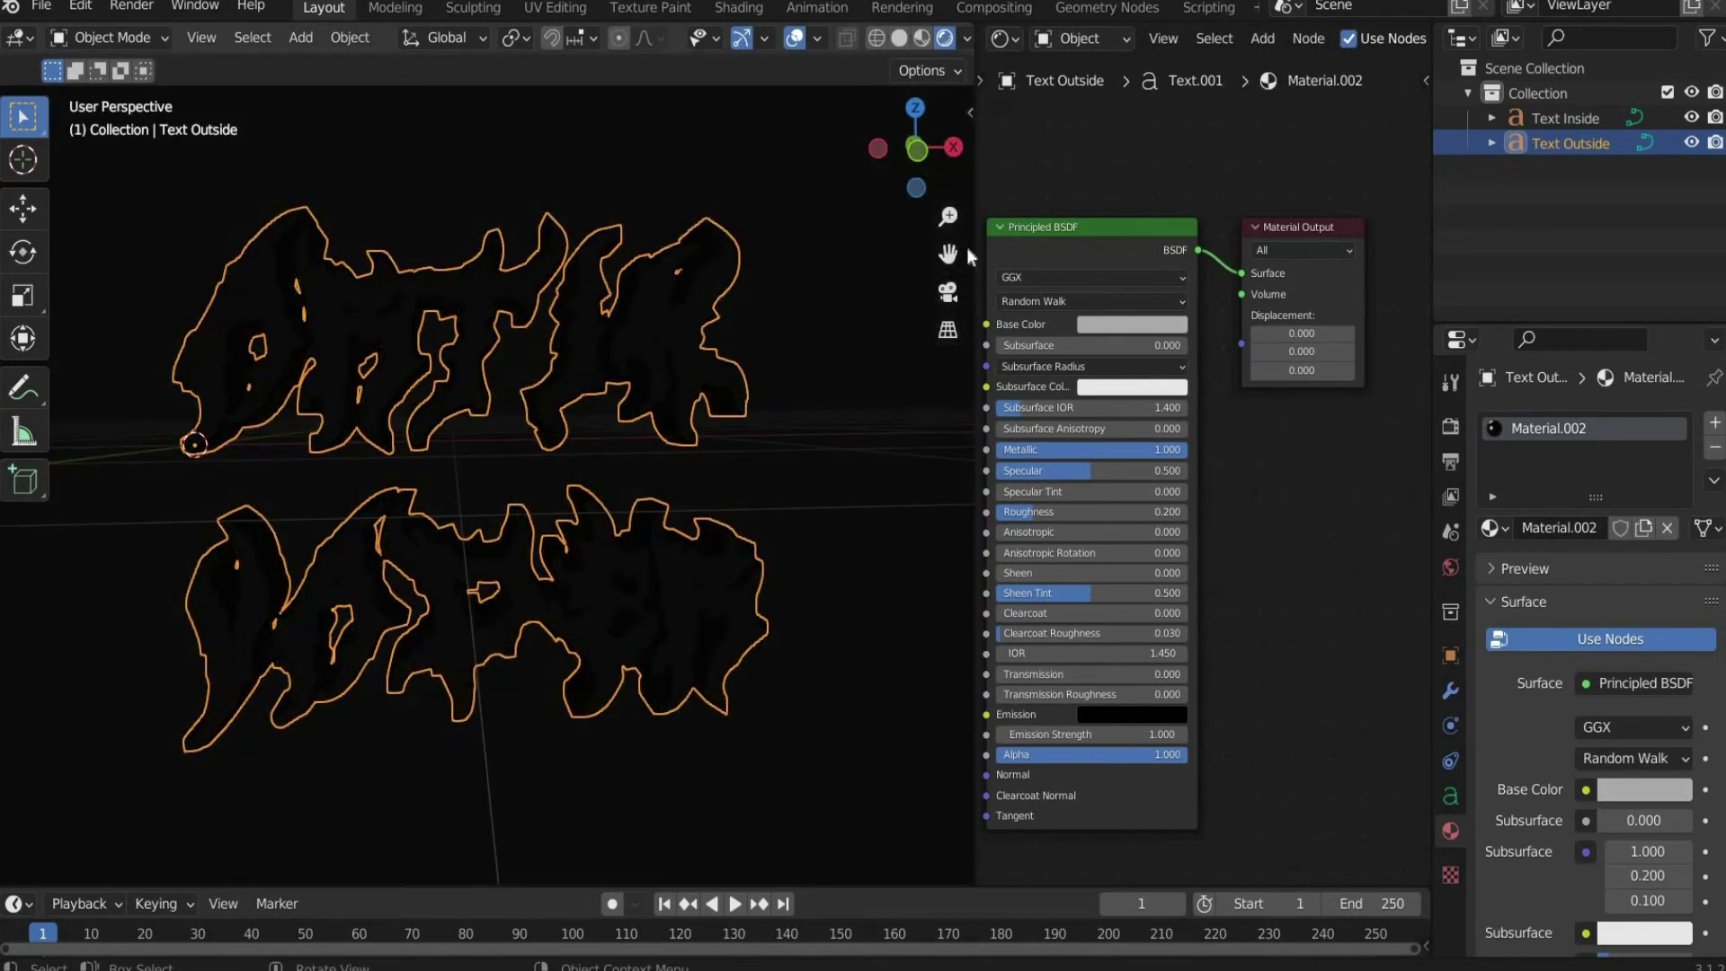
{"action": "left_click_drag", "start_coordinate": [968, 229], "coordinate": [796, 47]}
{"action": "left_click", "coordinate": [796, 45]}
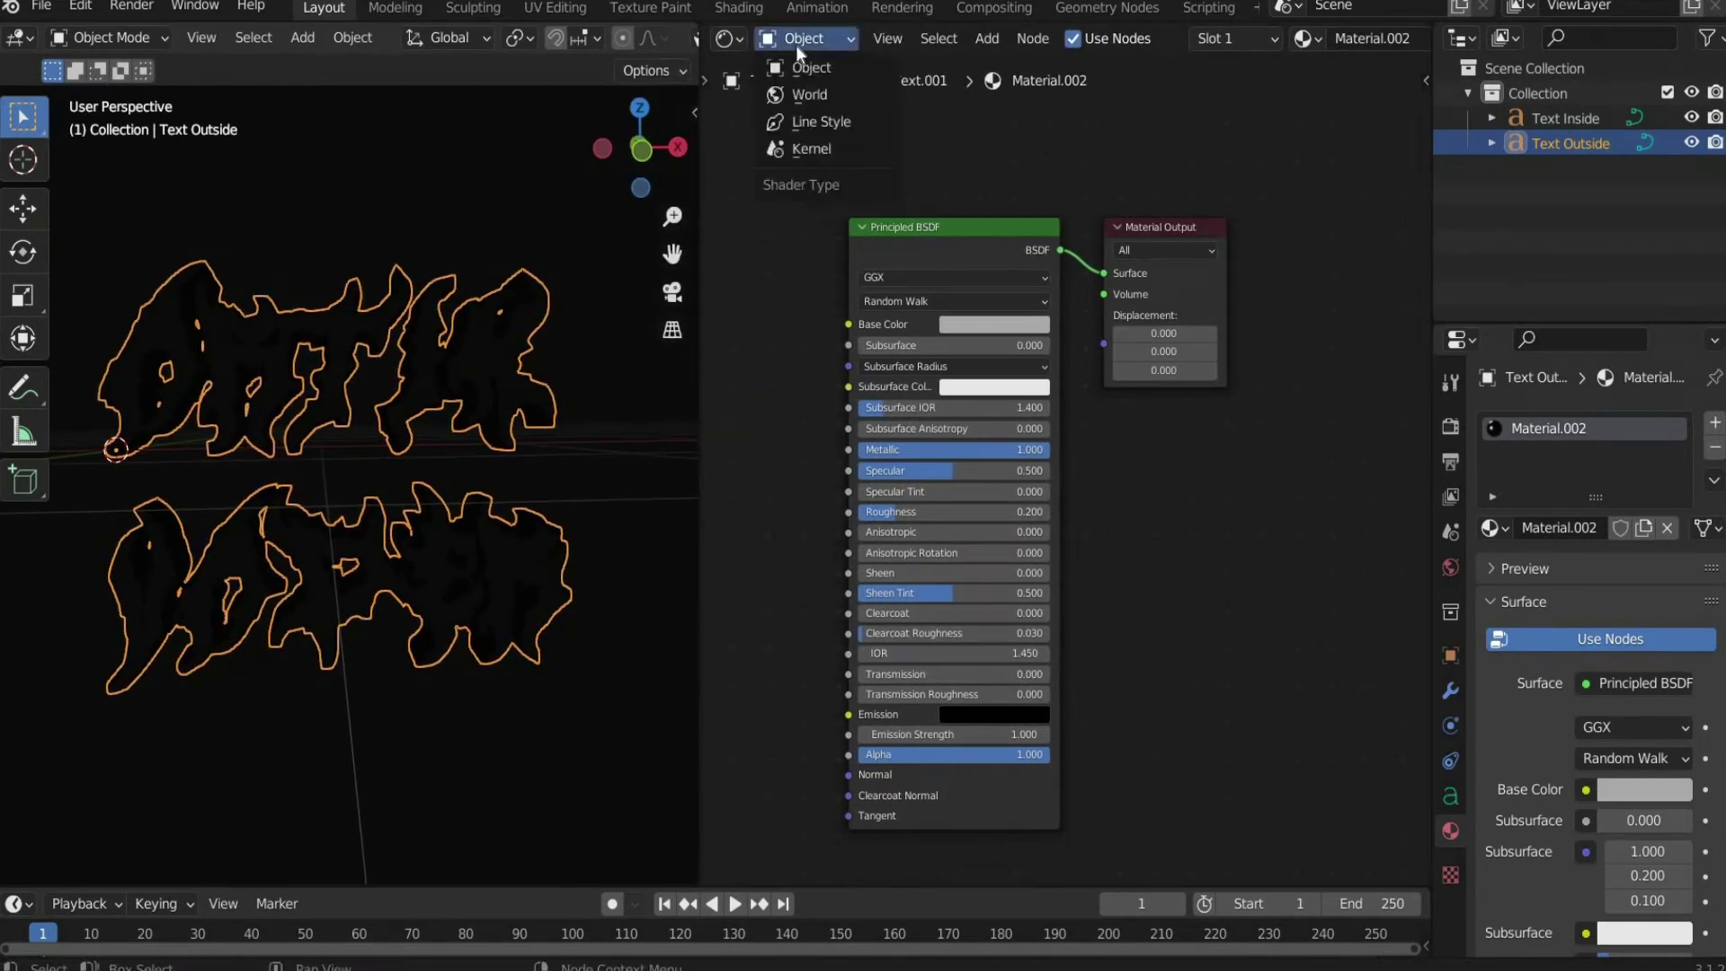
{"action": "left_click", "coordinate": [811, 100]}
{"action": "key", "text": "Home"}
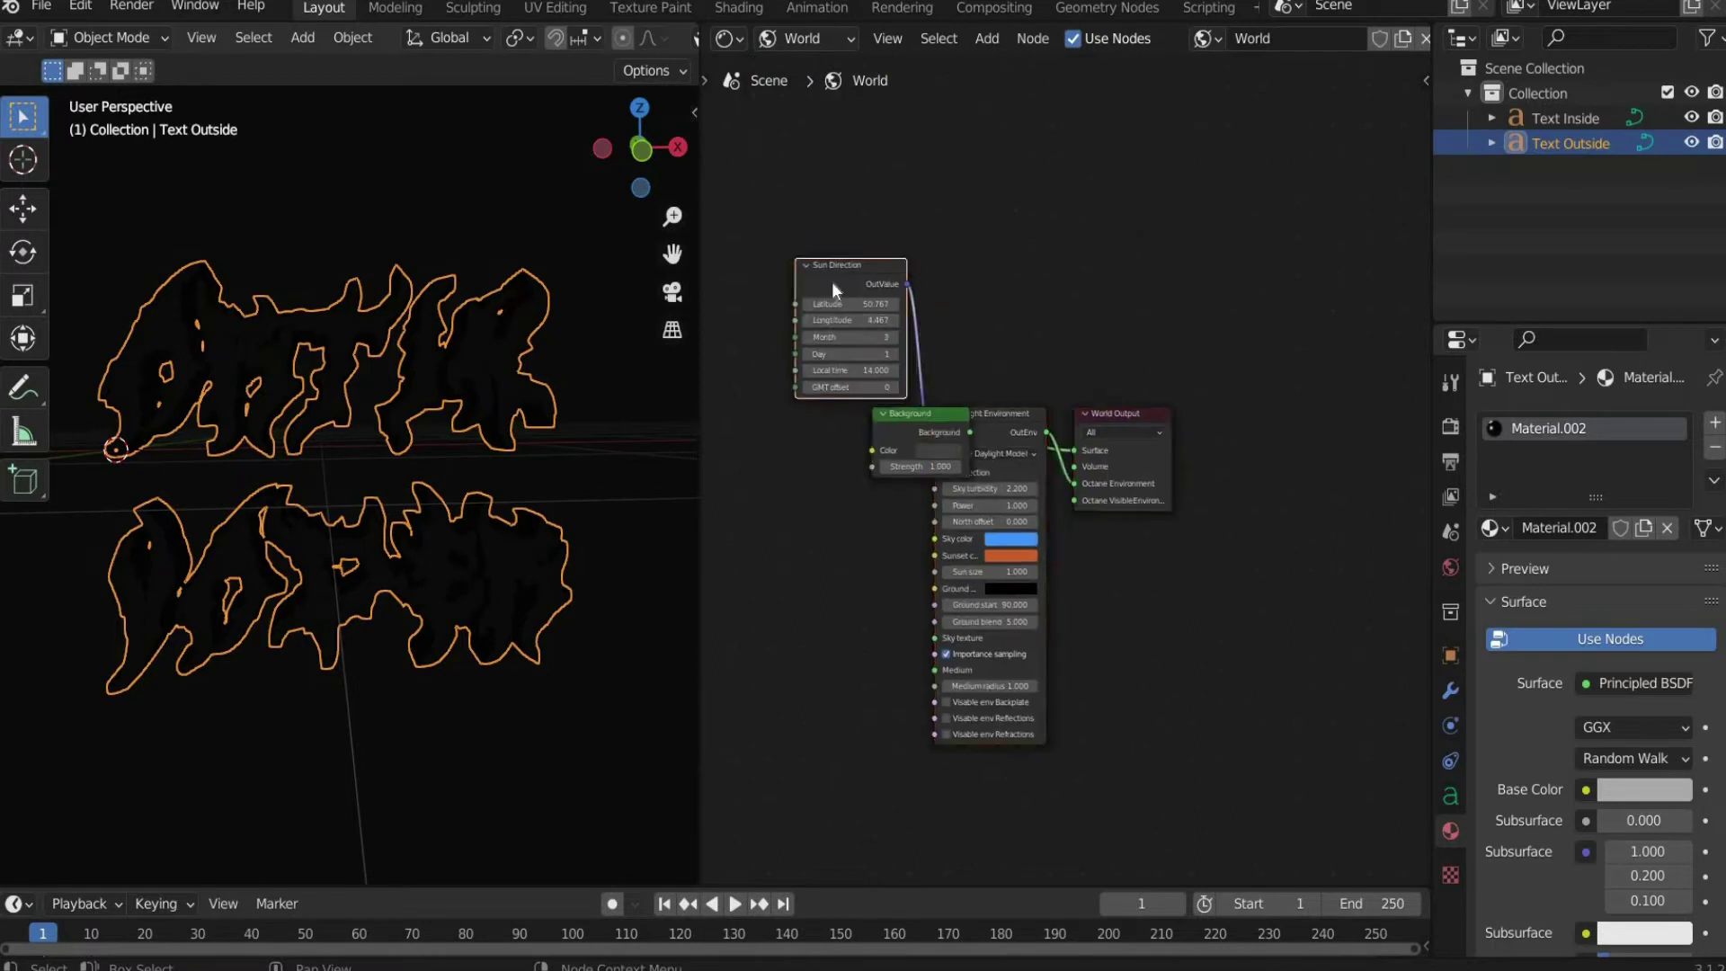
Step: Remove the Sun Direction and daylight environment nodes from the world shader, keeping Background connected to World Output
{"action": "key", "text": "g"}
{"action": "left_click", "coordinate": [914, 439]}
{"action": "scroll", "coordinate": [914, 440], "scroll_direction": "up", "scroll_amount": 8}
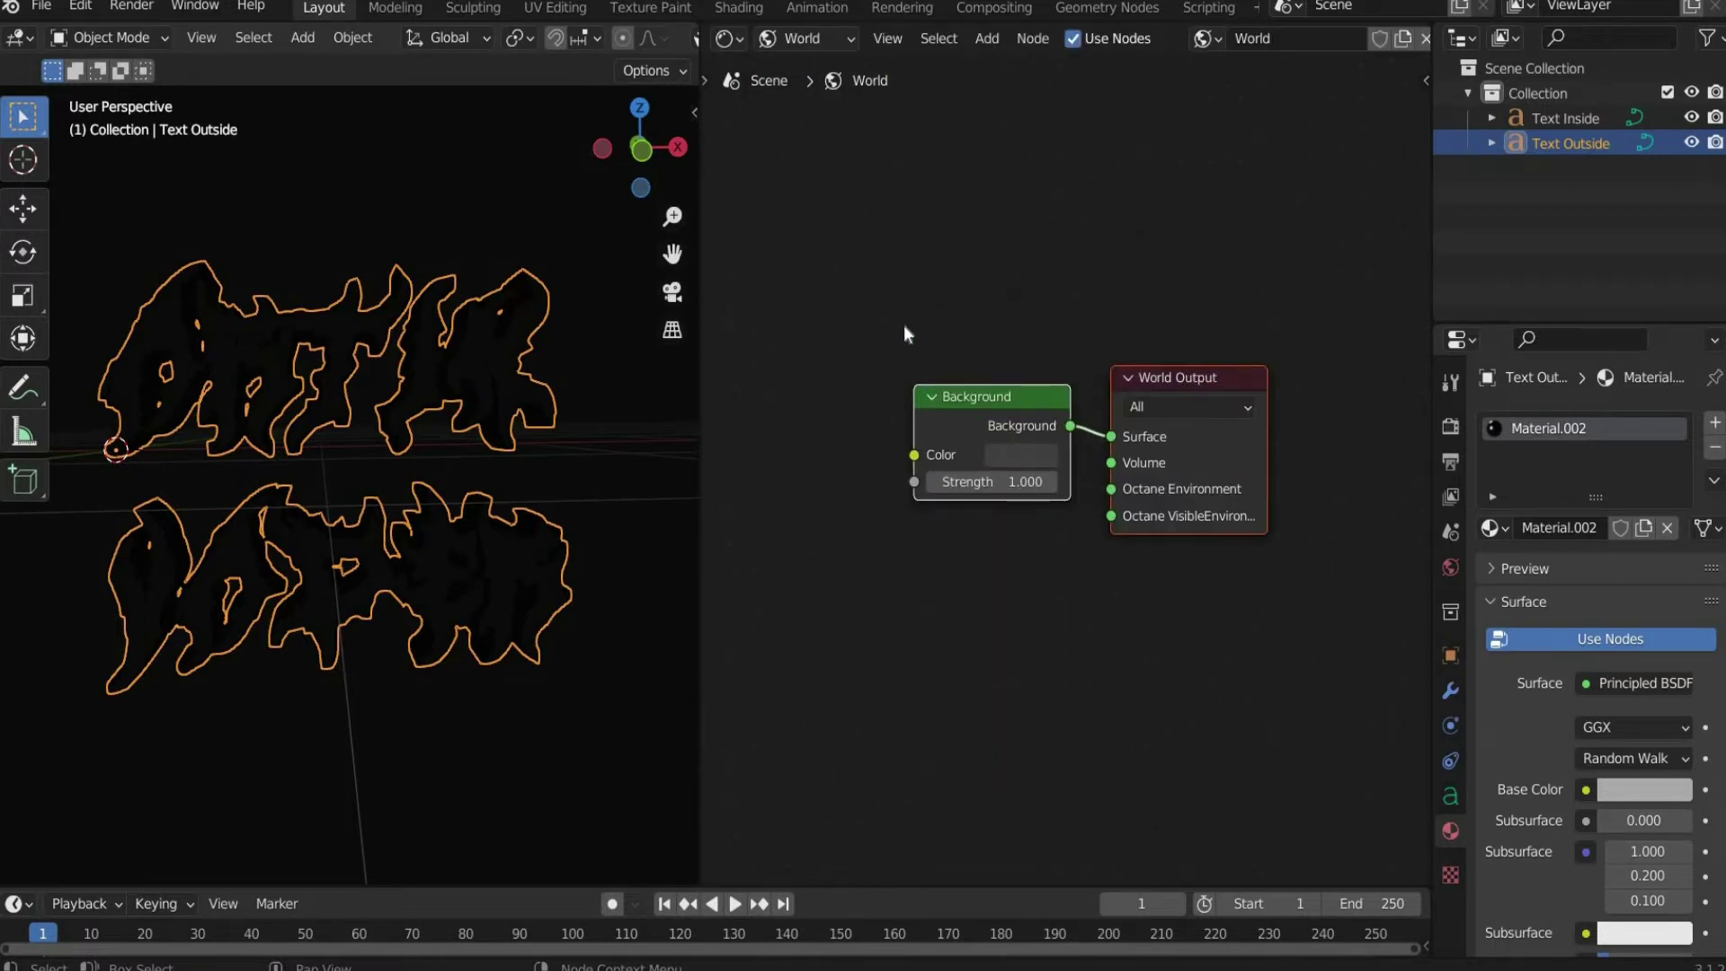
{"action": "middle_click_drag", "start_coordinate": [966, 342], "coordinate": [1011, 334]}
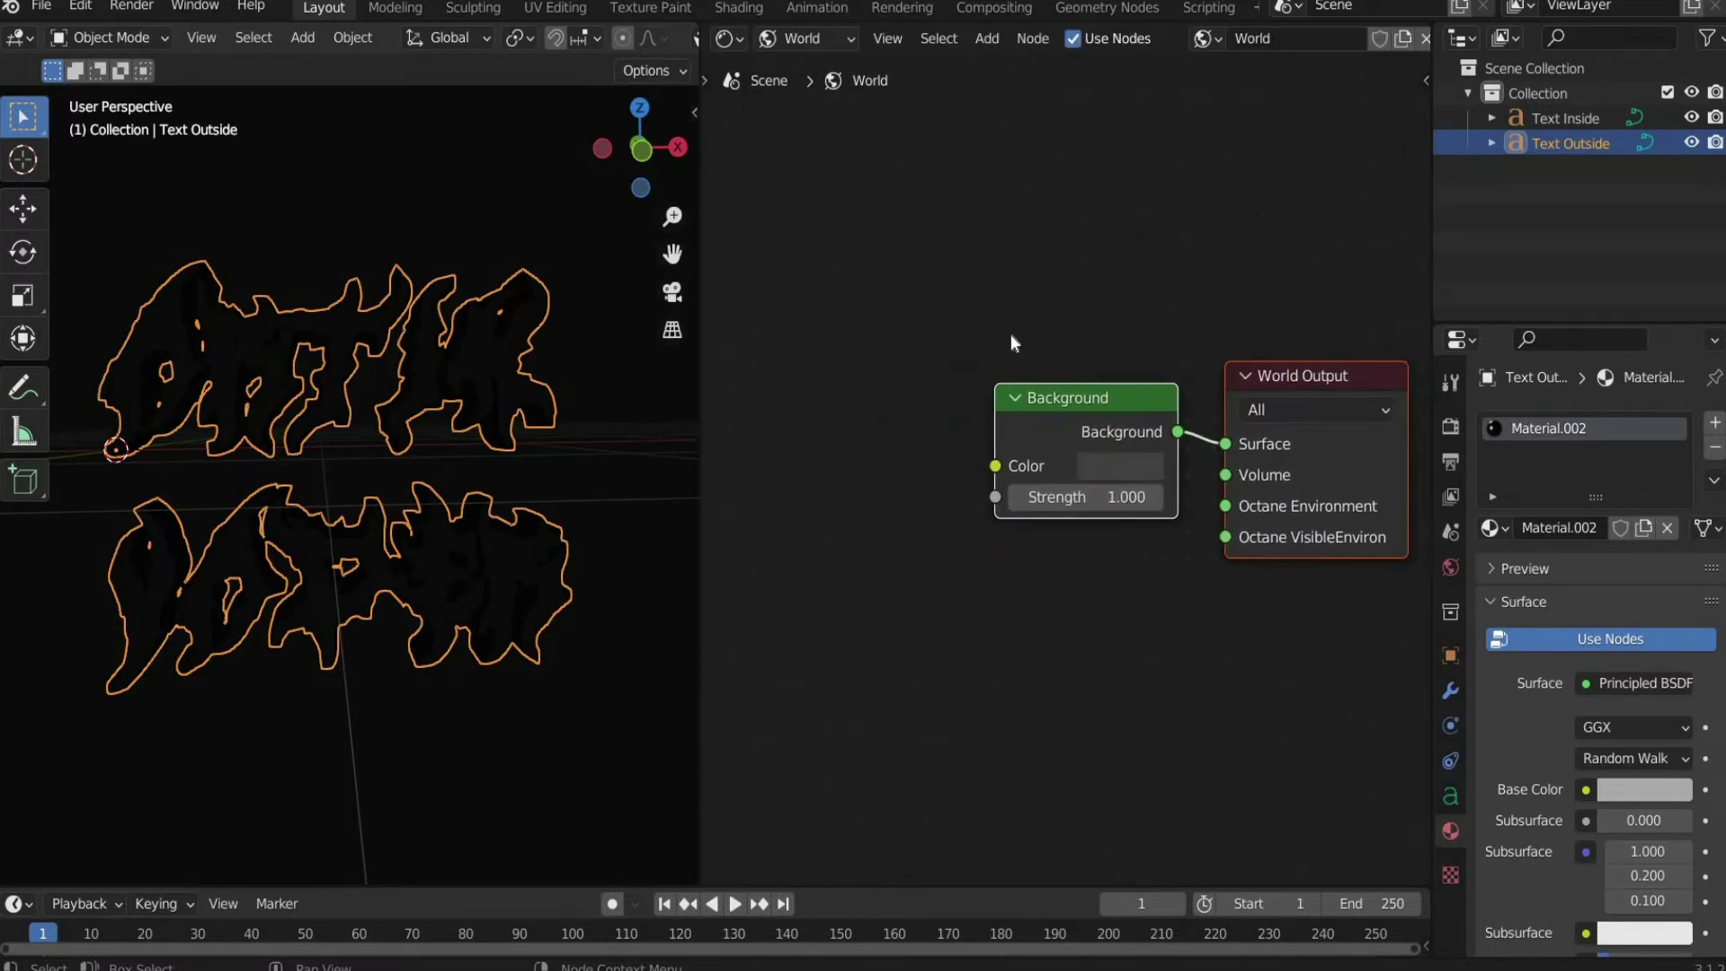
Step: Add an Environment Texture node to the world shader and connect its color output to the Background color
{"action": "left_click", "coordinate": [986, 38]}
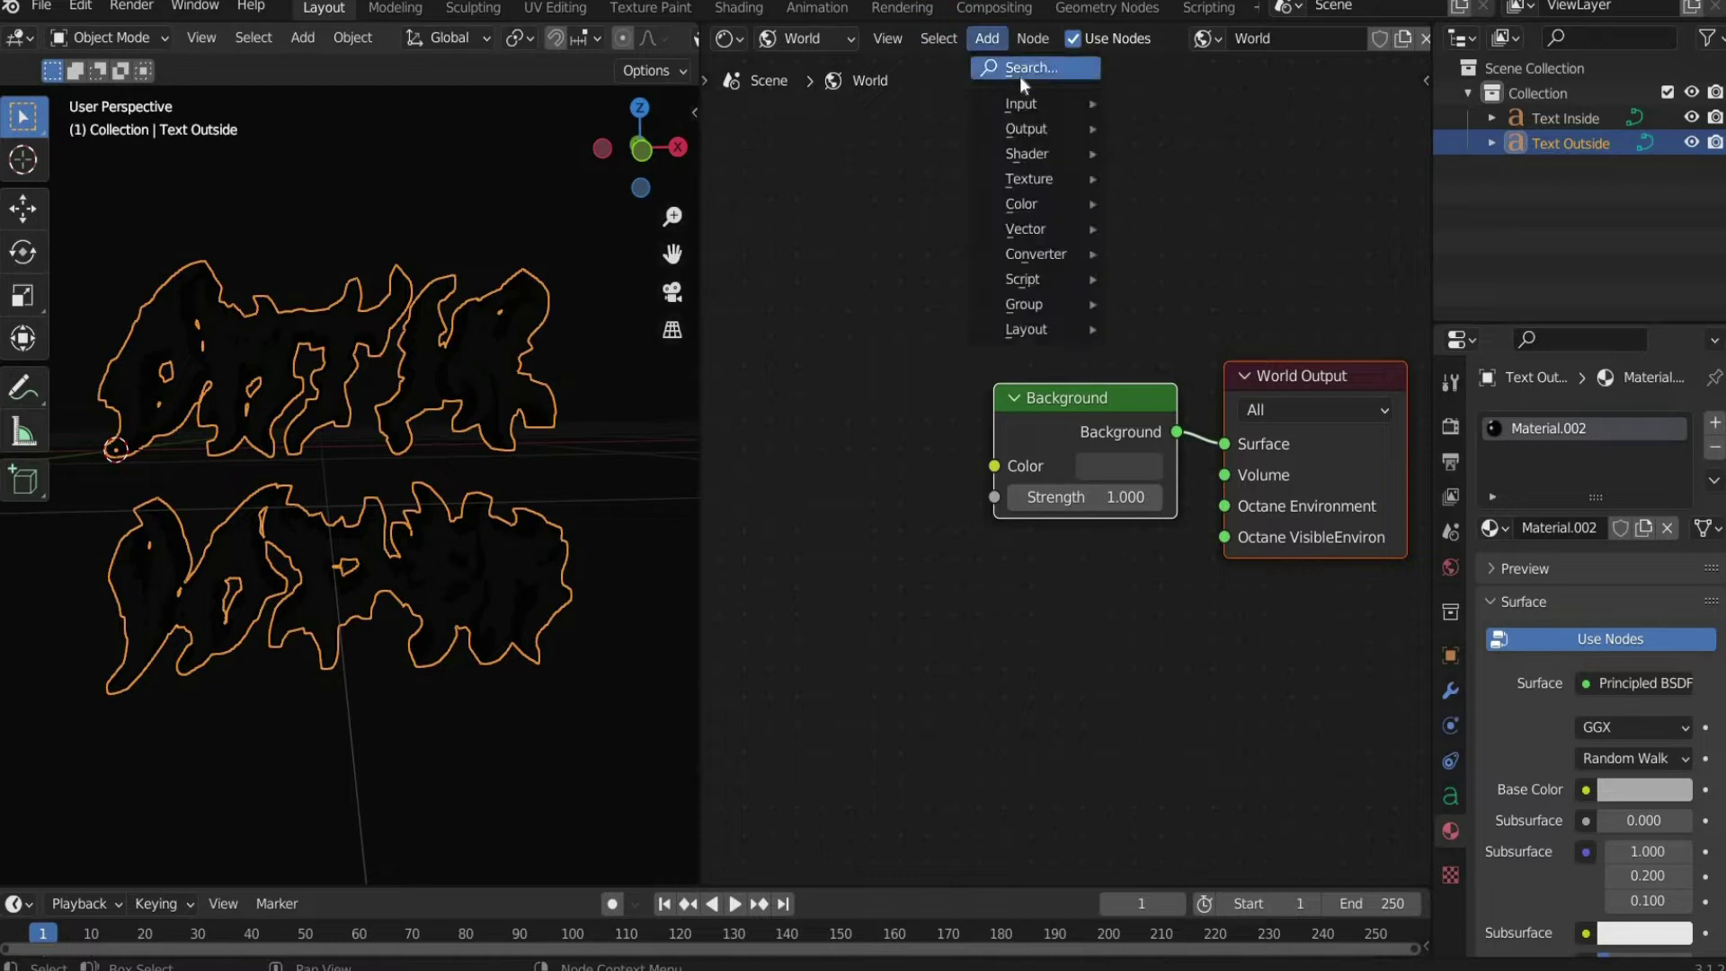
{"action": "left_click", "coordinate": [1019, 78]}
{"action": "type", "text": "env"}
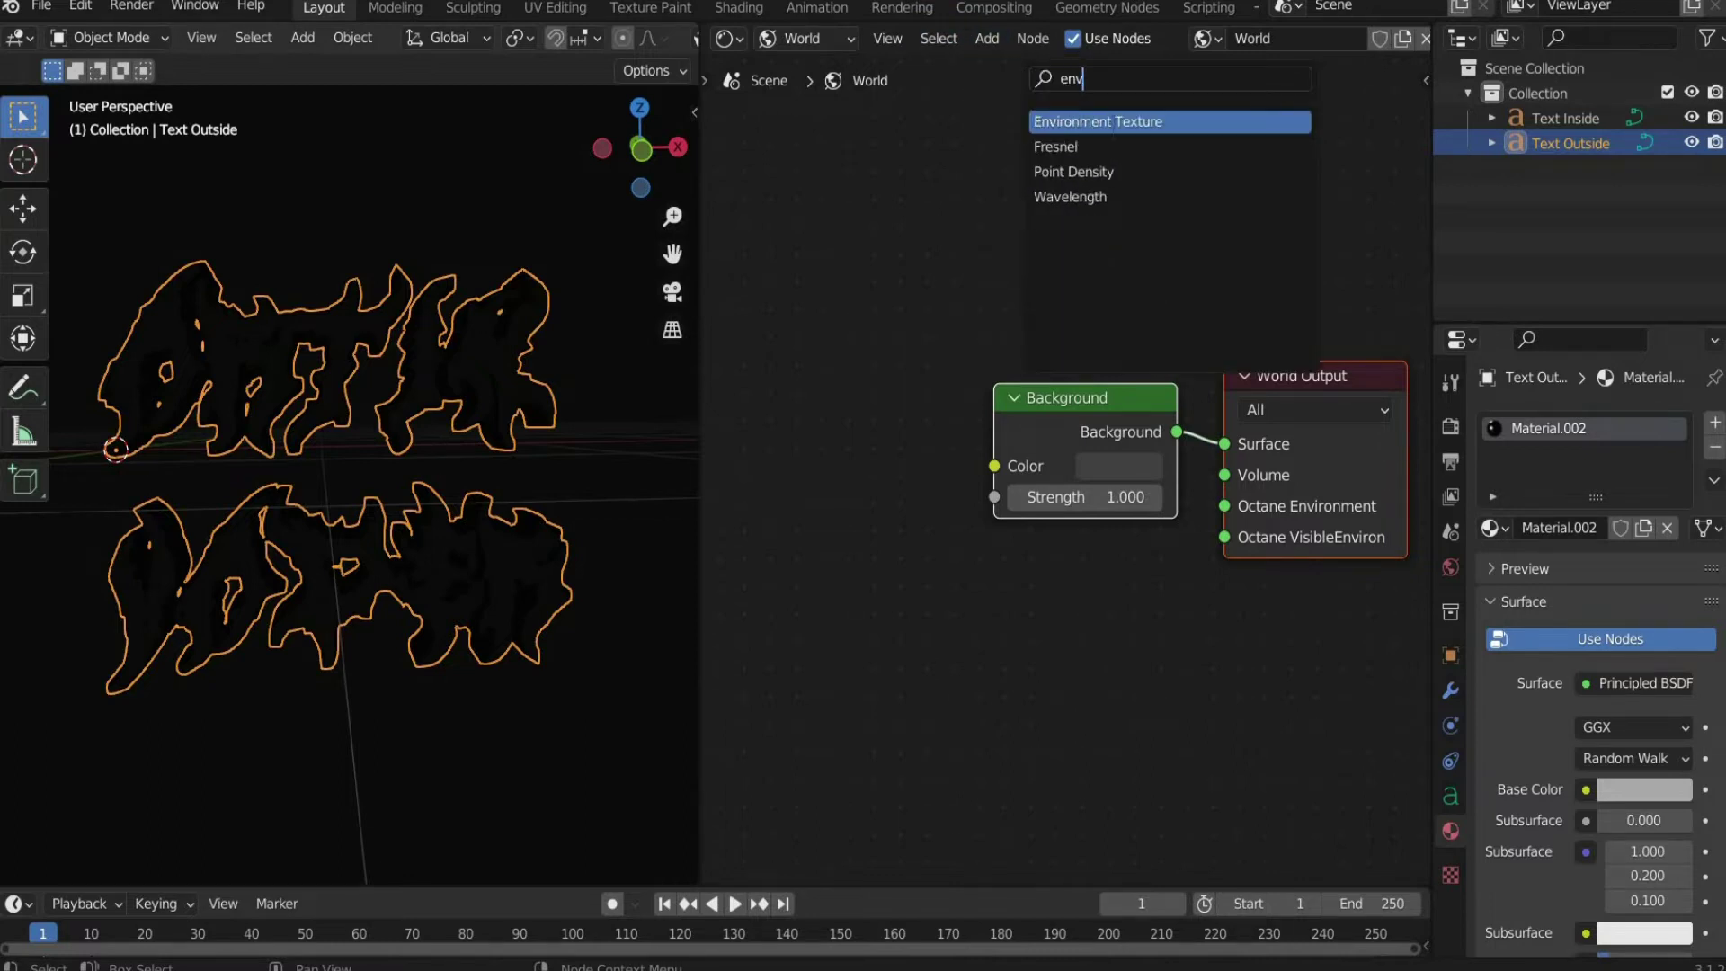
{"action": "left_click", "coordinate": [1114, 129]}
{"action": "left_click", "coordinate": [899, 608]}
{"action": "left_click_drag", "start_coordinate": [1122, 606], "coordinate": [993, 466]}
{"action": "left_click_drag", "start_coordinate": [996, 570], "coordinate": [1053, 560]}
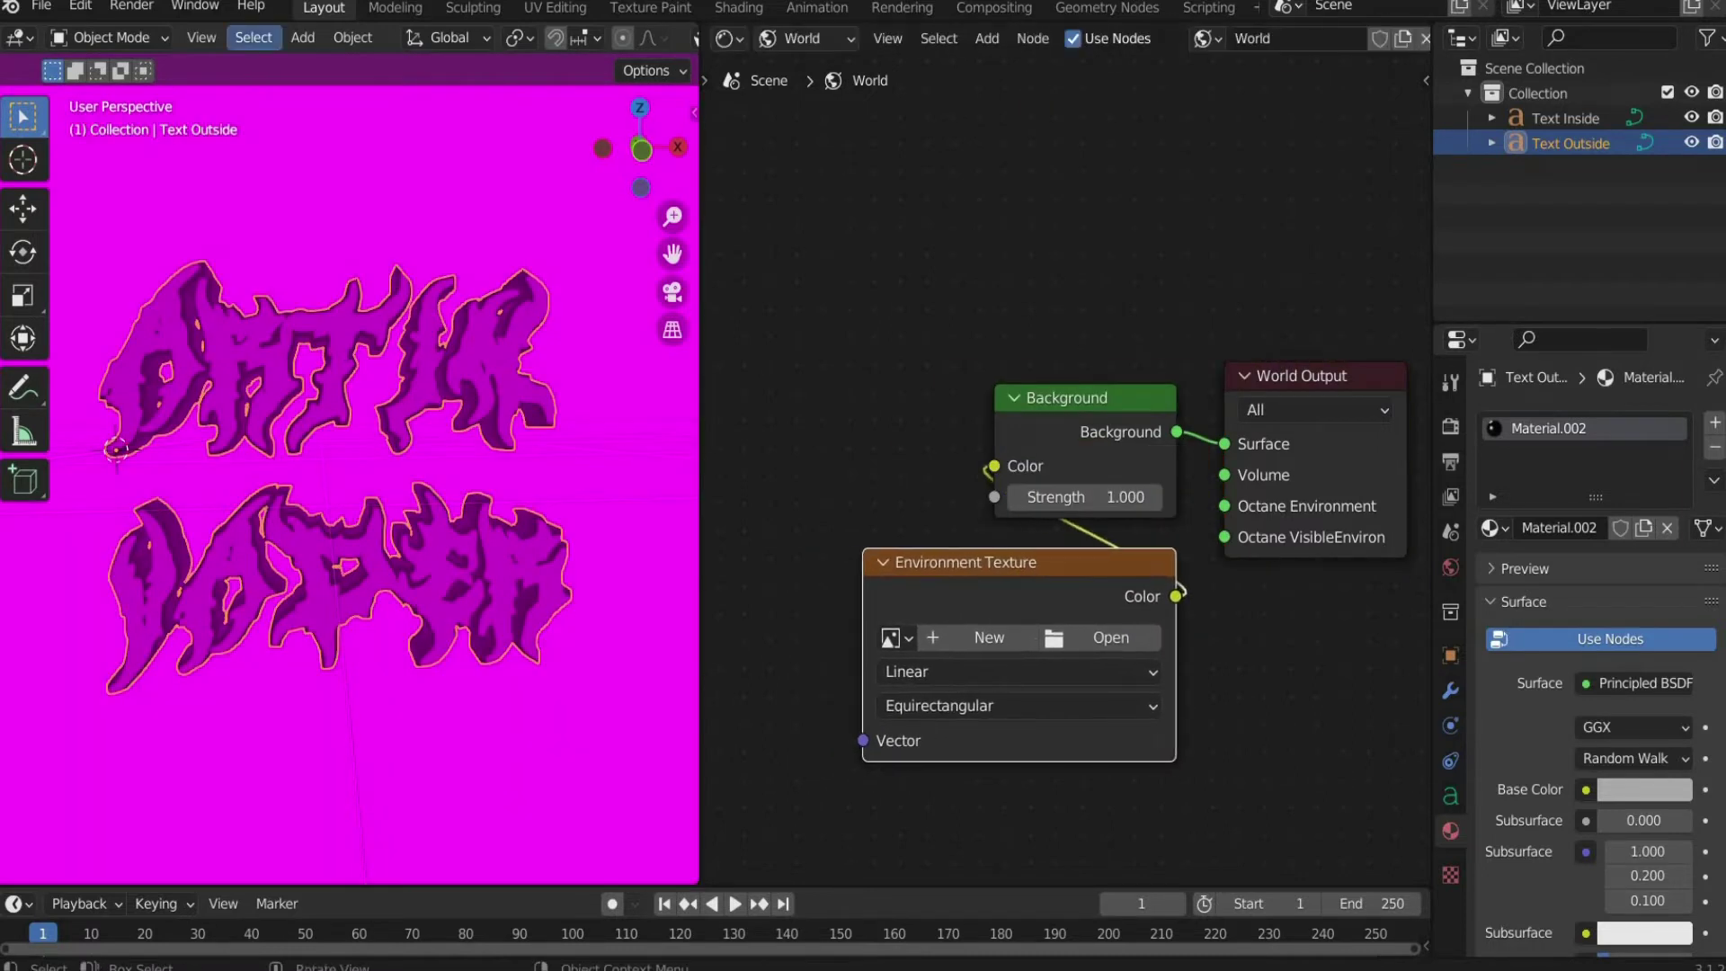
Step: Load 16.png into the Environment Texture node and set its projection to Mirror Ball
{"action": "left_click", "coordinate": [1098, 640]}
{"action": "double_click", "coordinate": [1248, 710]}
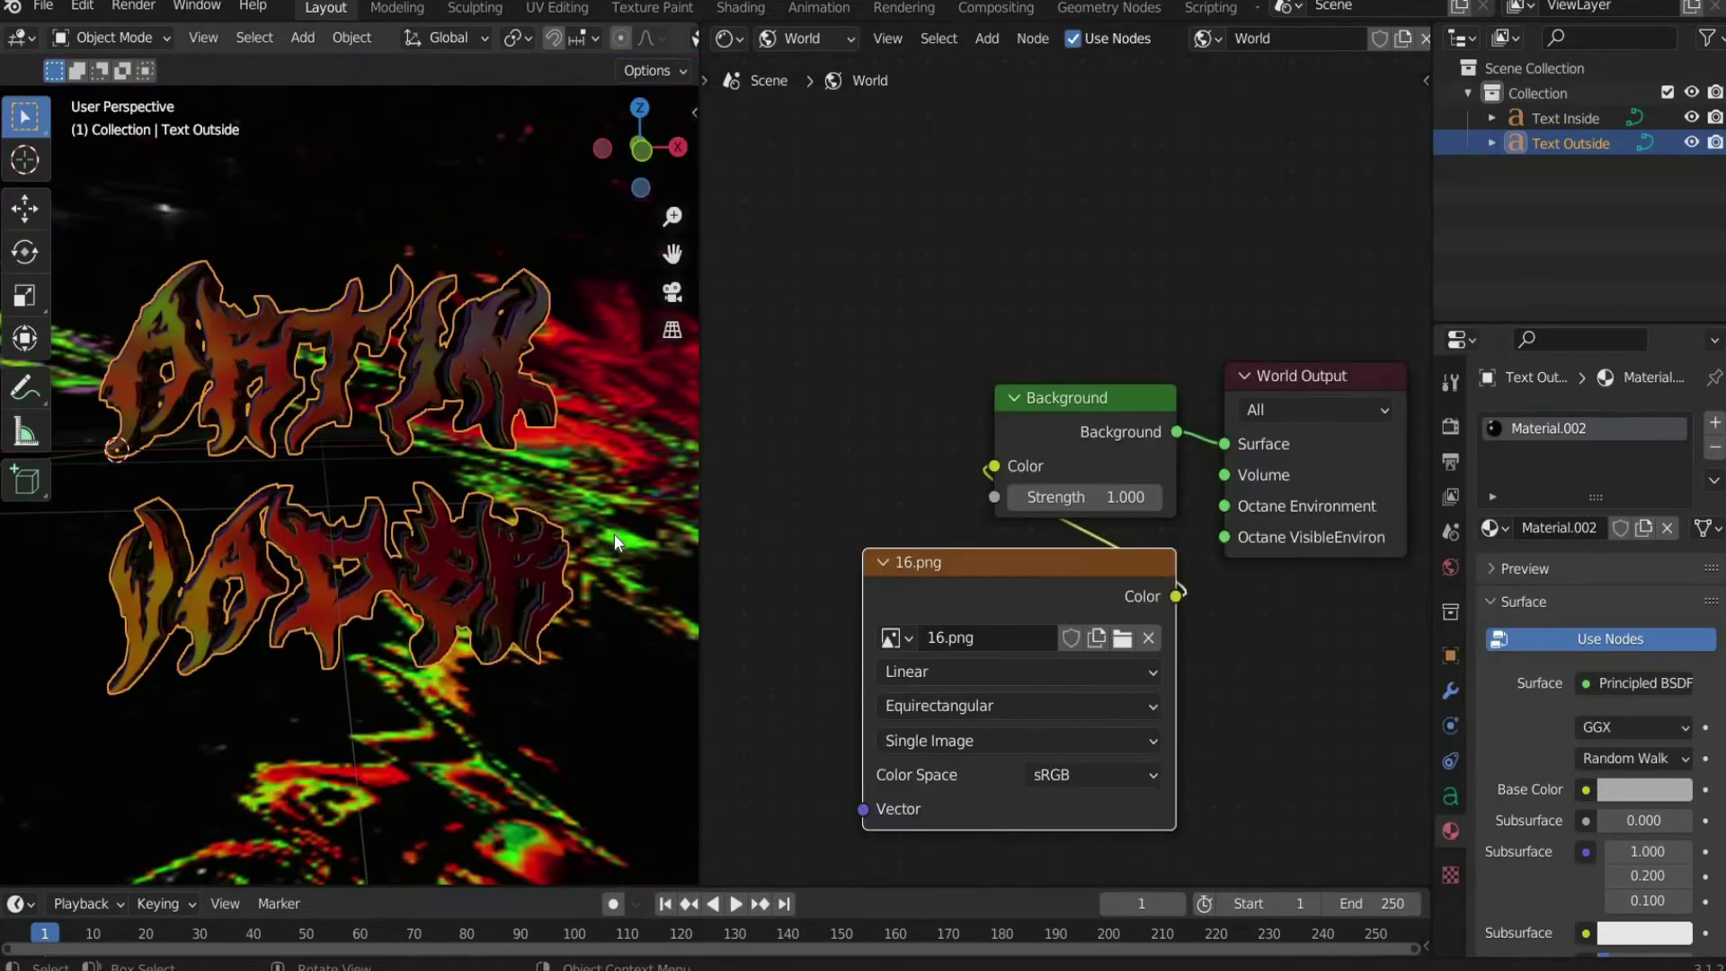
{"action": "left_click", "coordinate": [1055, 959]}
{"action": "left_click", "coordinate": [462, 49]}
{"action": "left_click", "coordinate": [968, 707]}
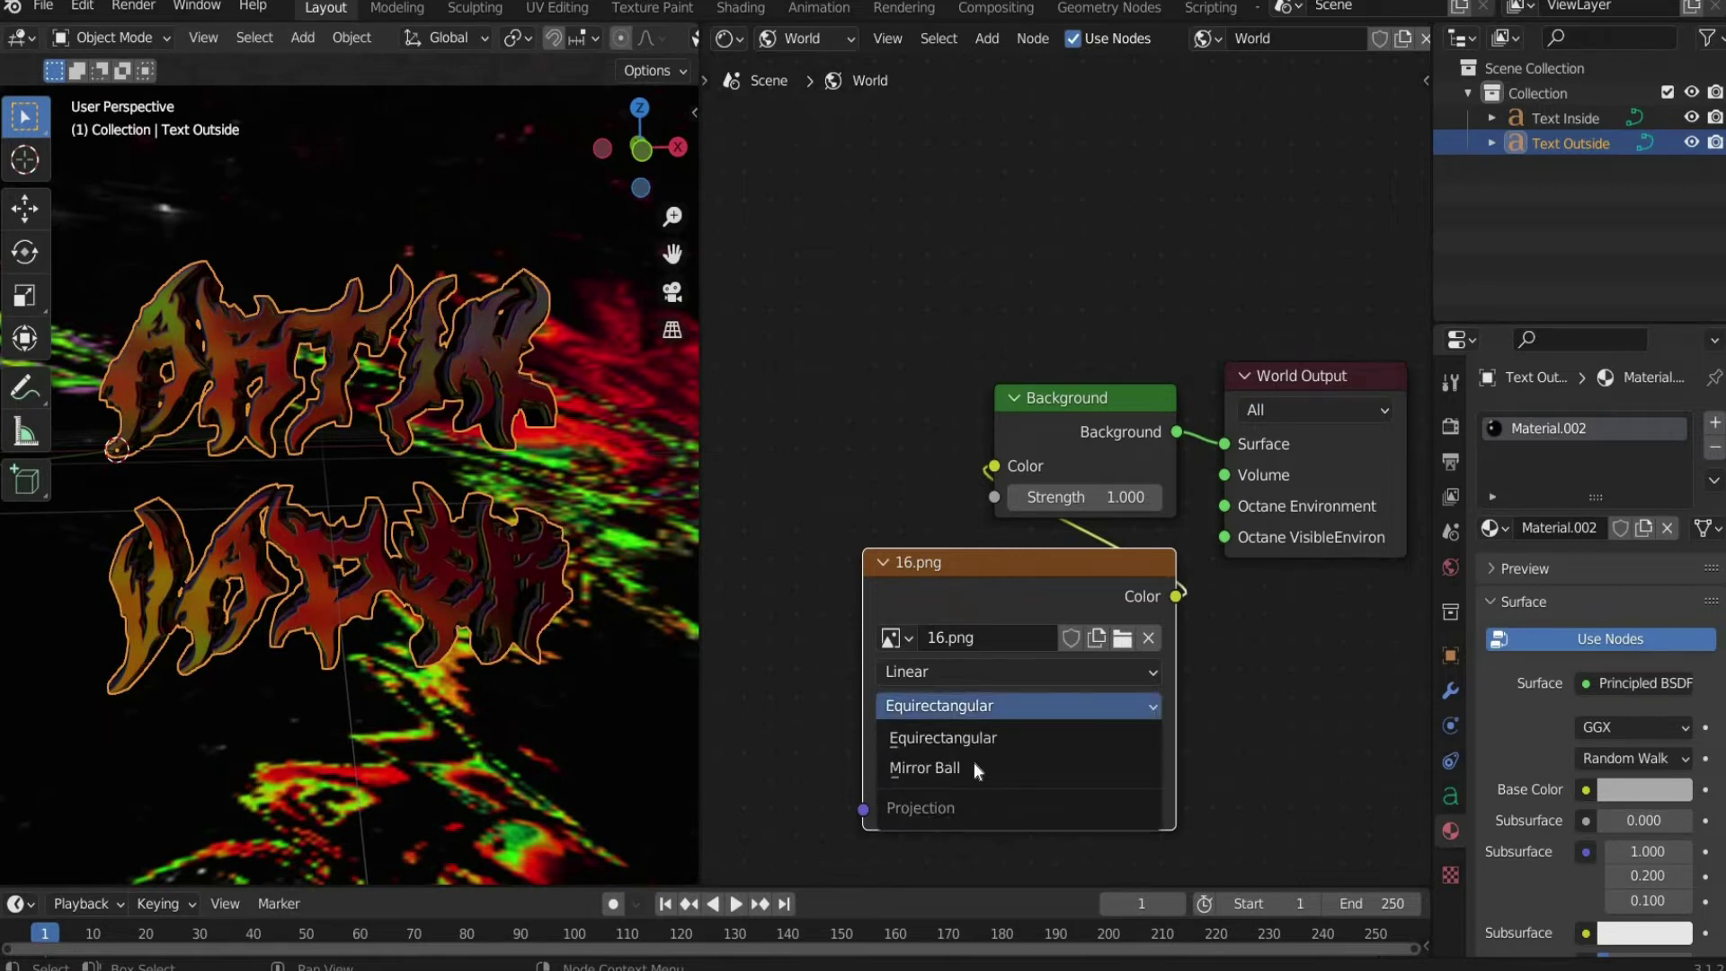
{"action": "left_click", "coordinate": [973, 763]}
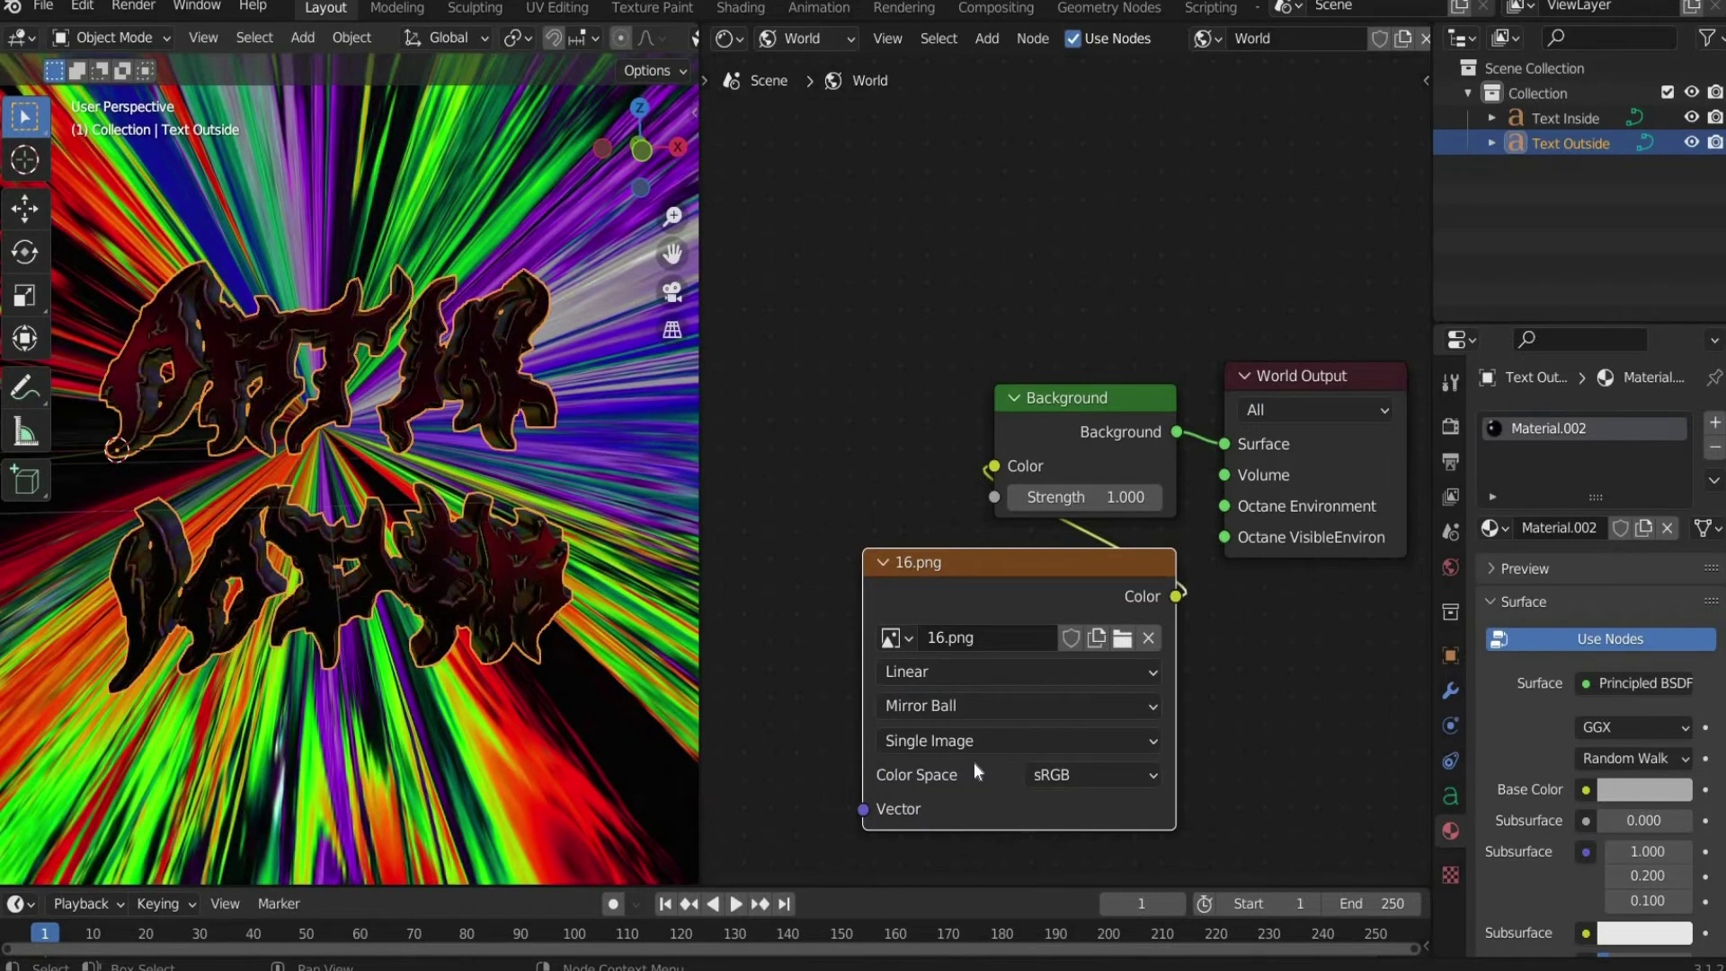
Step: Set the world Background strength to 1.5
{"action": "double_click", "coordinate": [1117, 497]}
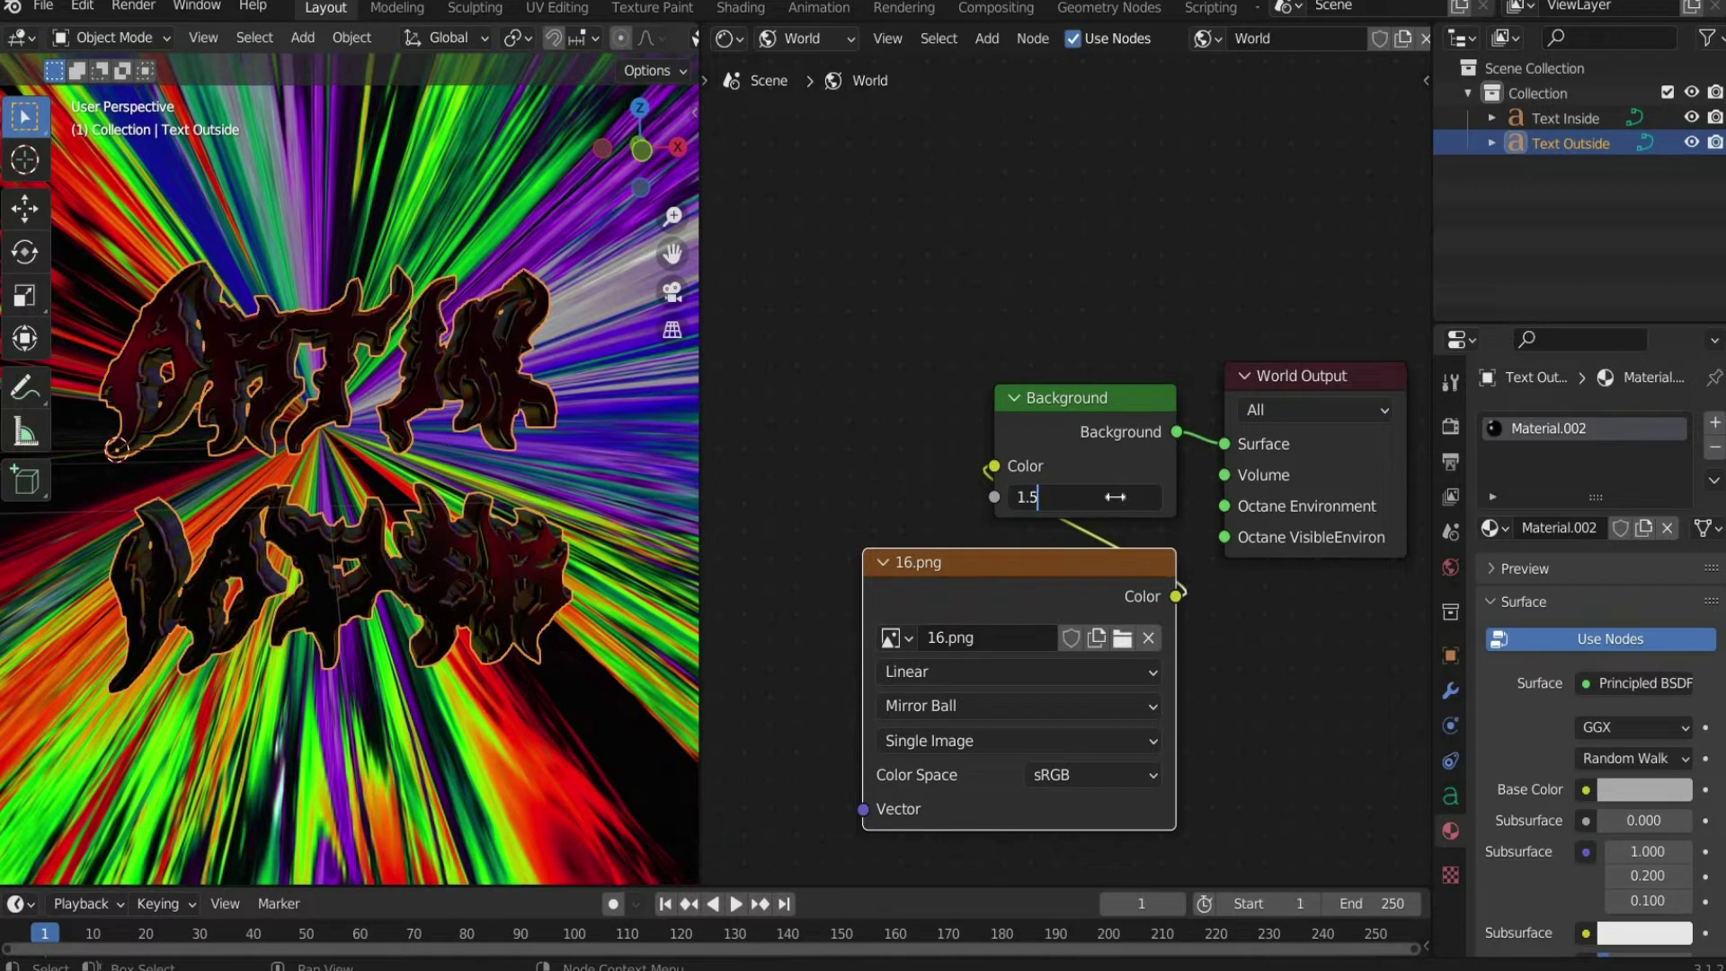
{"action": "type", "text": "1.5"}
{"action": "key", "text": "Return"}
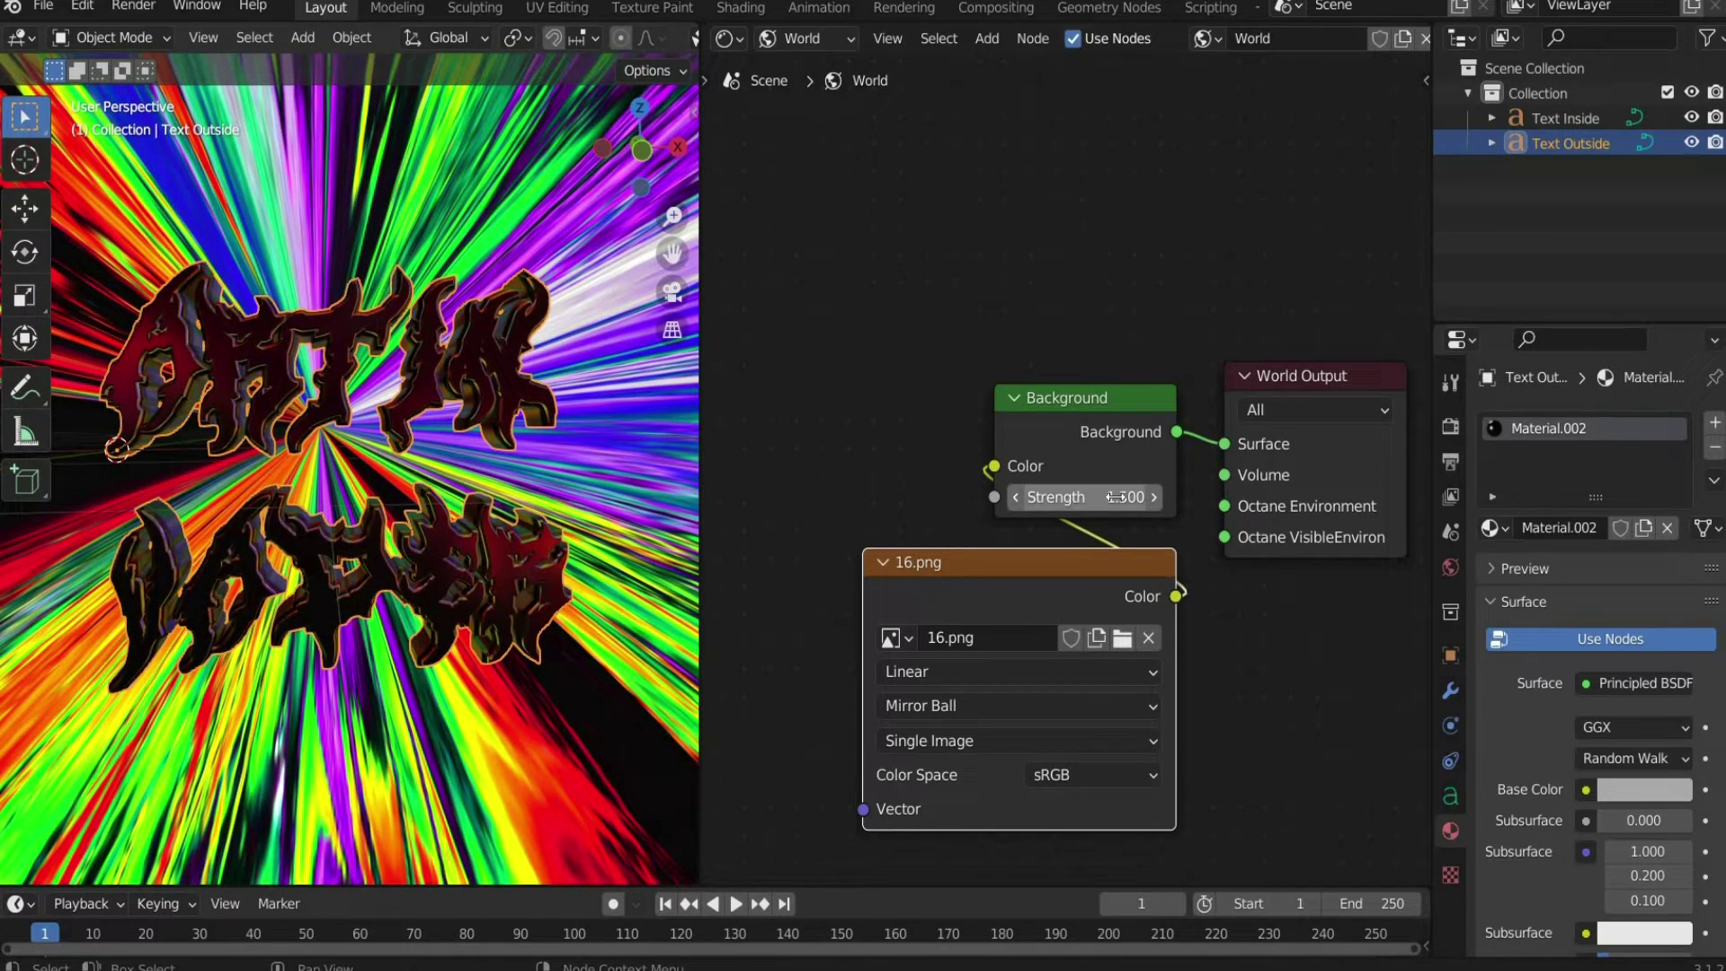
Step: Add a Mapping node to the world shader above the environment texture
{"action": "scroll", "coordinate": [1247, 776], "scroll_direction": "down", "scroll_amount": 2}
{"action": "middle_click_drag", "start_coordinate": [1246, 776], "coordinate": [1299, 781]}
{"action": "left_click", "coordinate": [987, 39]}
{"action": "left_click", "coordinate": [1027, 74]}
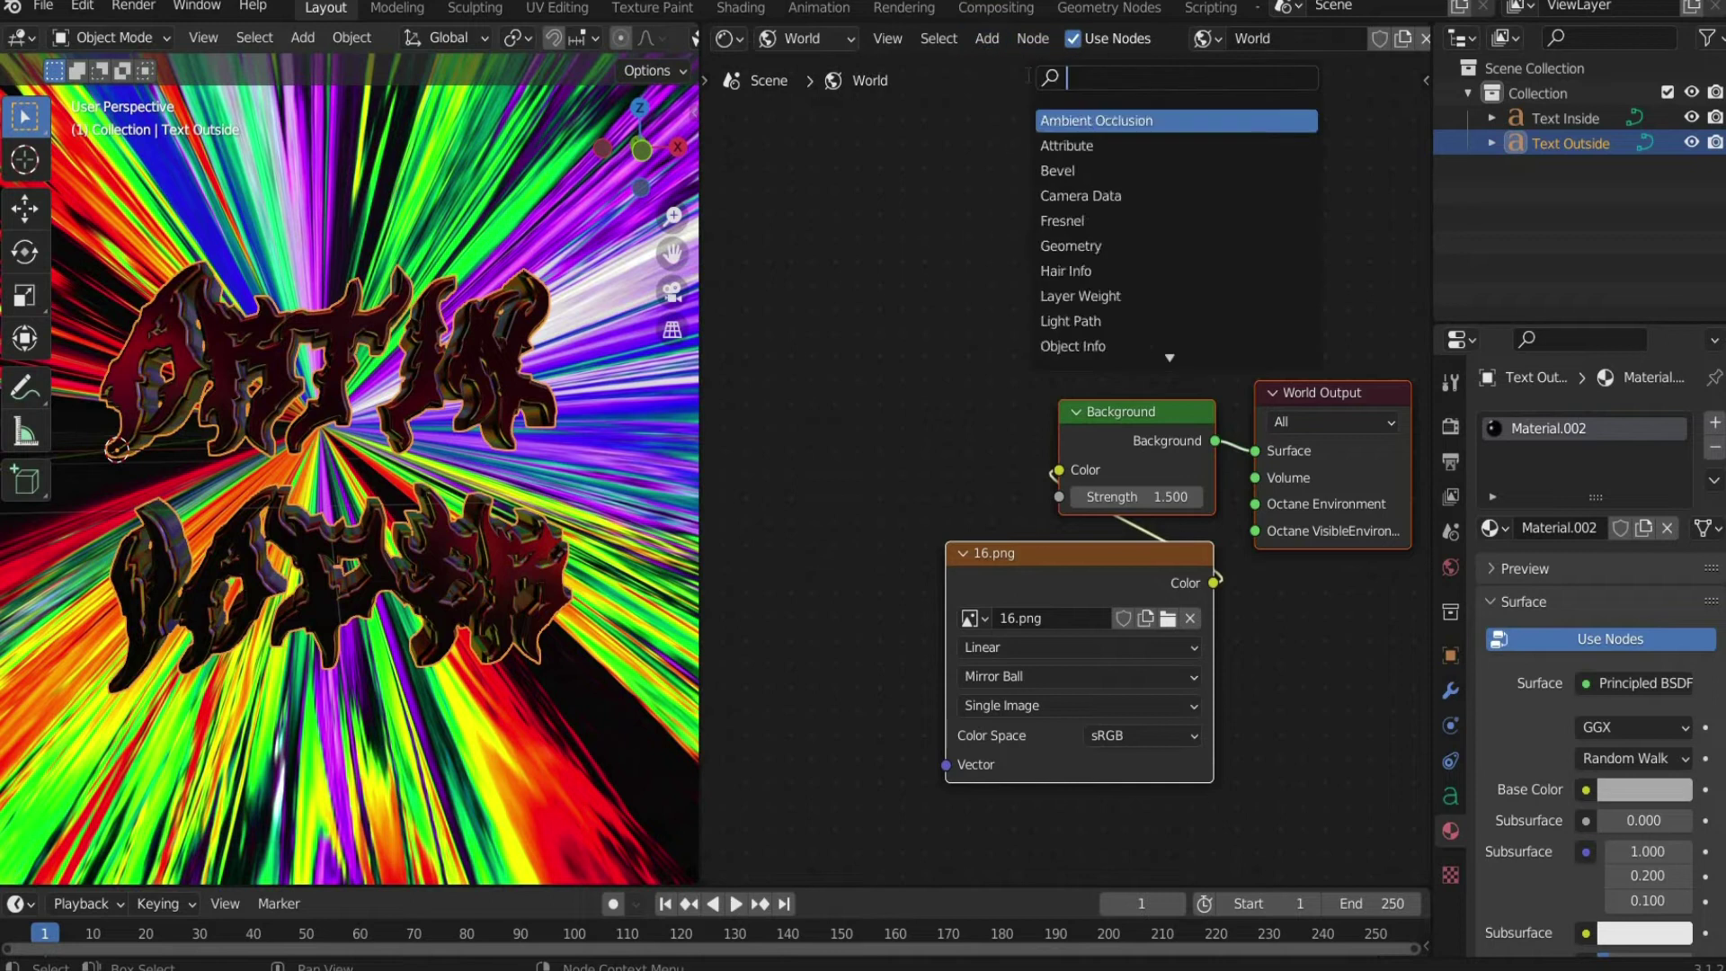
{"action": "type", "text": "map"}
{"action": "key", "text": "Return"}
{"action": "left_click", "coordinate": [900, 57]}
Step: Add a Geometry node to the world shader beside the Mapping node
{"action": "left_click", "coordinate": [988, 38]}
{"action": "left_click", "coordinate": [1033, 73]}
{"action": "type", "text": "ge"}
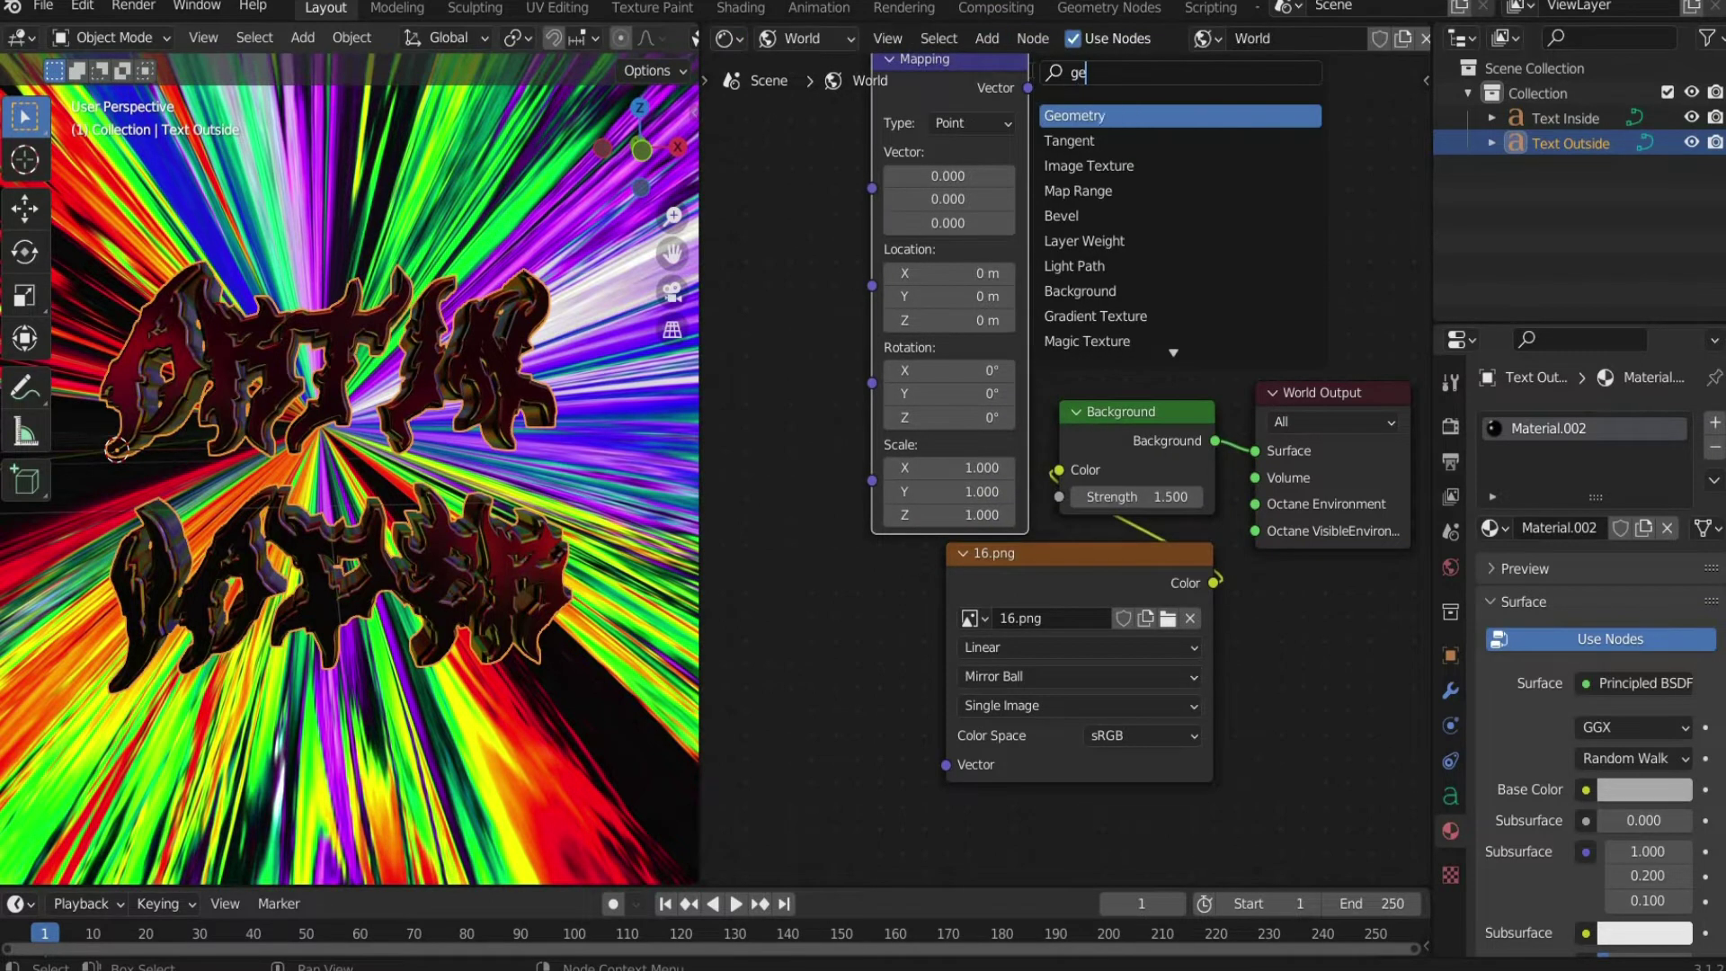
{"action": "left_click", "coordinate": [1095, 116]}
{"action": "left_click", "coordinate": [1130, 221]}
Step: Link Geometry's Position through the Mapping node to the environment texture's vector, and set the mapping's Z rotation to 75°
{"action": "left_click_drag", "start_coordinate": [933, 154], "coordinate": [817, 403]}
{"action": "left_click_drag", "start_coordinate": [911, 336], "coordinate": [946, 764]}
{"action": "left_click_drag", "start_coordinate": [1199, 144], "coordinate": [754, 437]}
{"action": "left_click_drag", "start_coordinate": [1067, 144], "coordinate": [969, 128]}
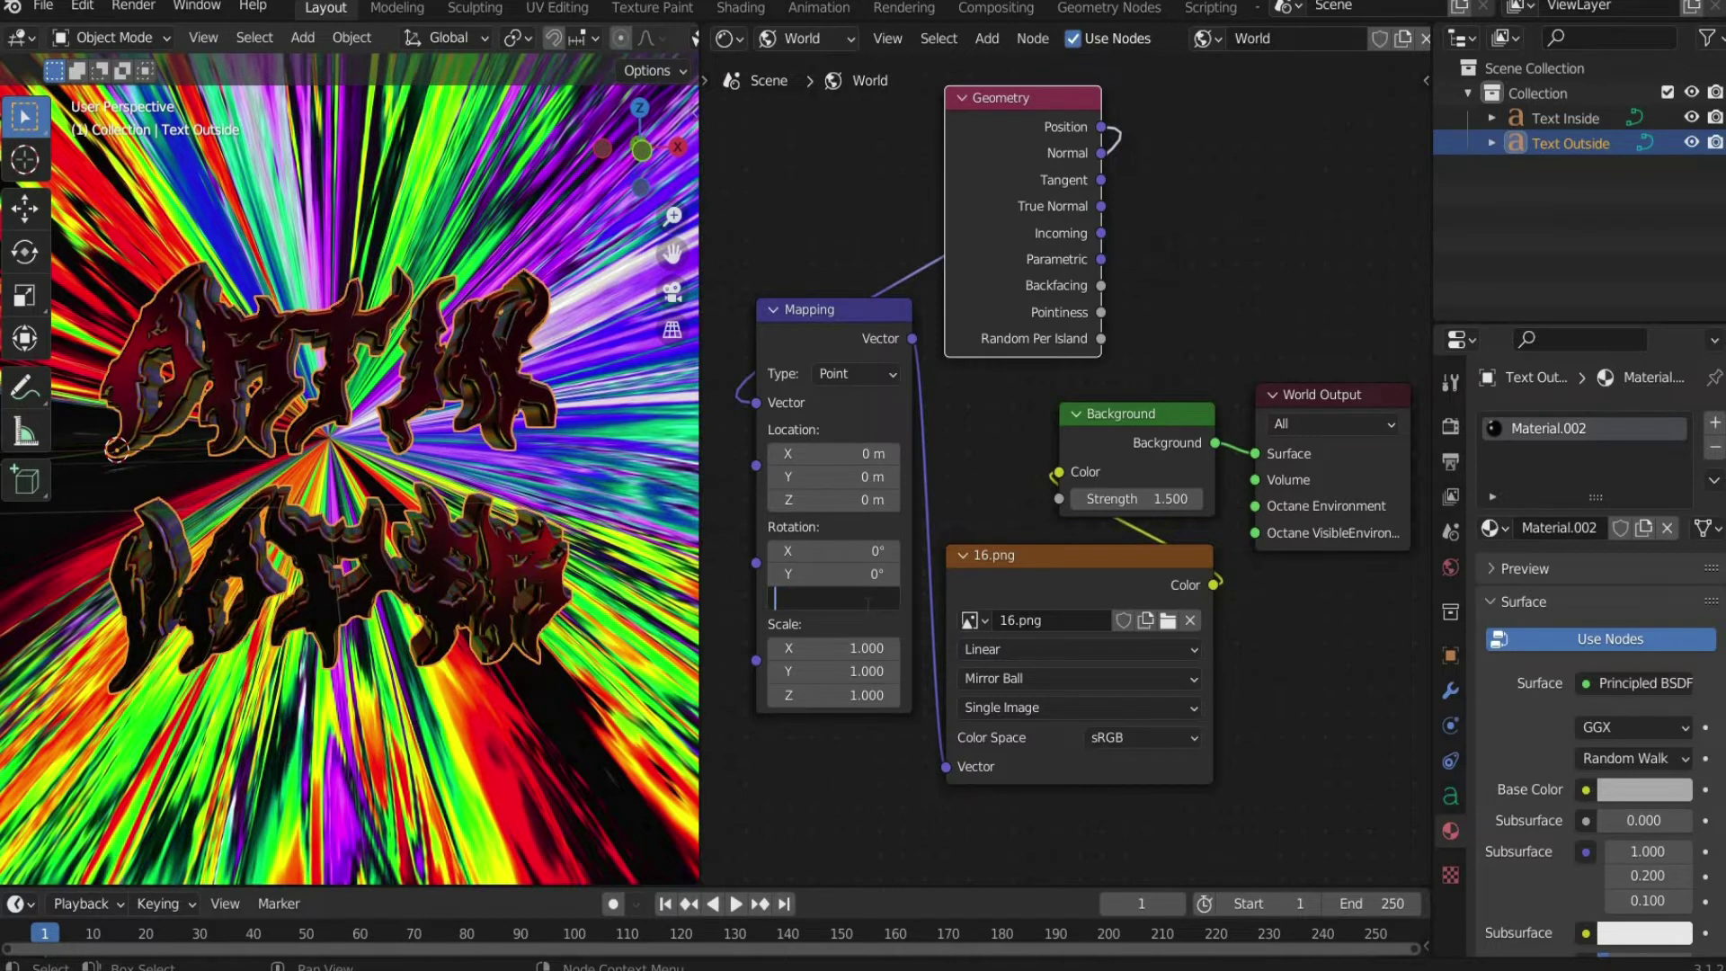
{"action": "type", "text": "75"}
{"action": "key", "text": "Return"}
Step: Add a mesh plane and move it along the X axis towards the middle of the lettering
{"action": "left_click", "coordinate": [303, 37]}
{"action": "mouse_move", "coordinate": [377, 67]}
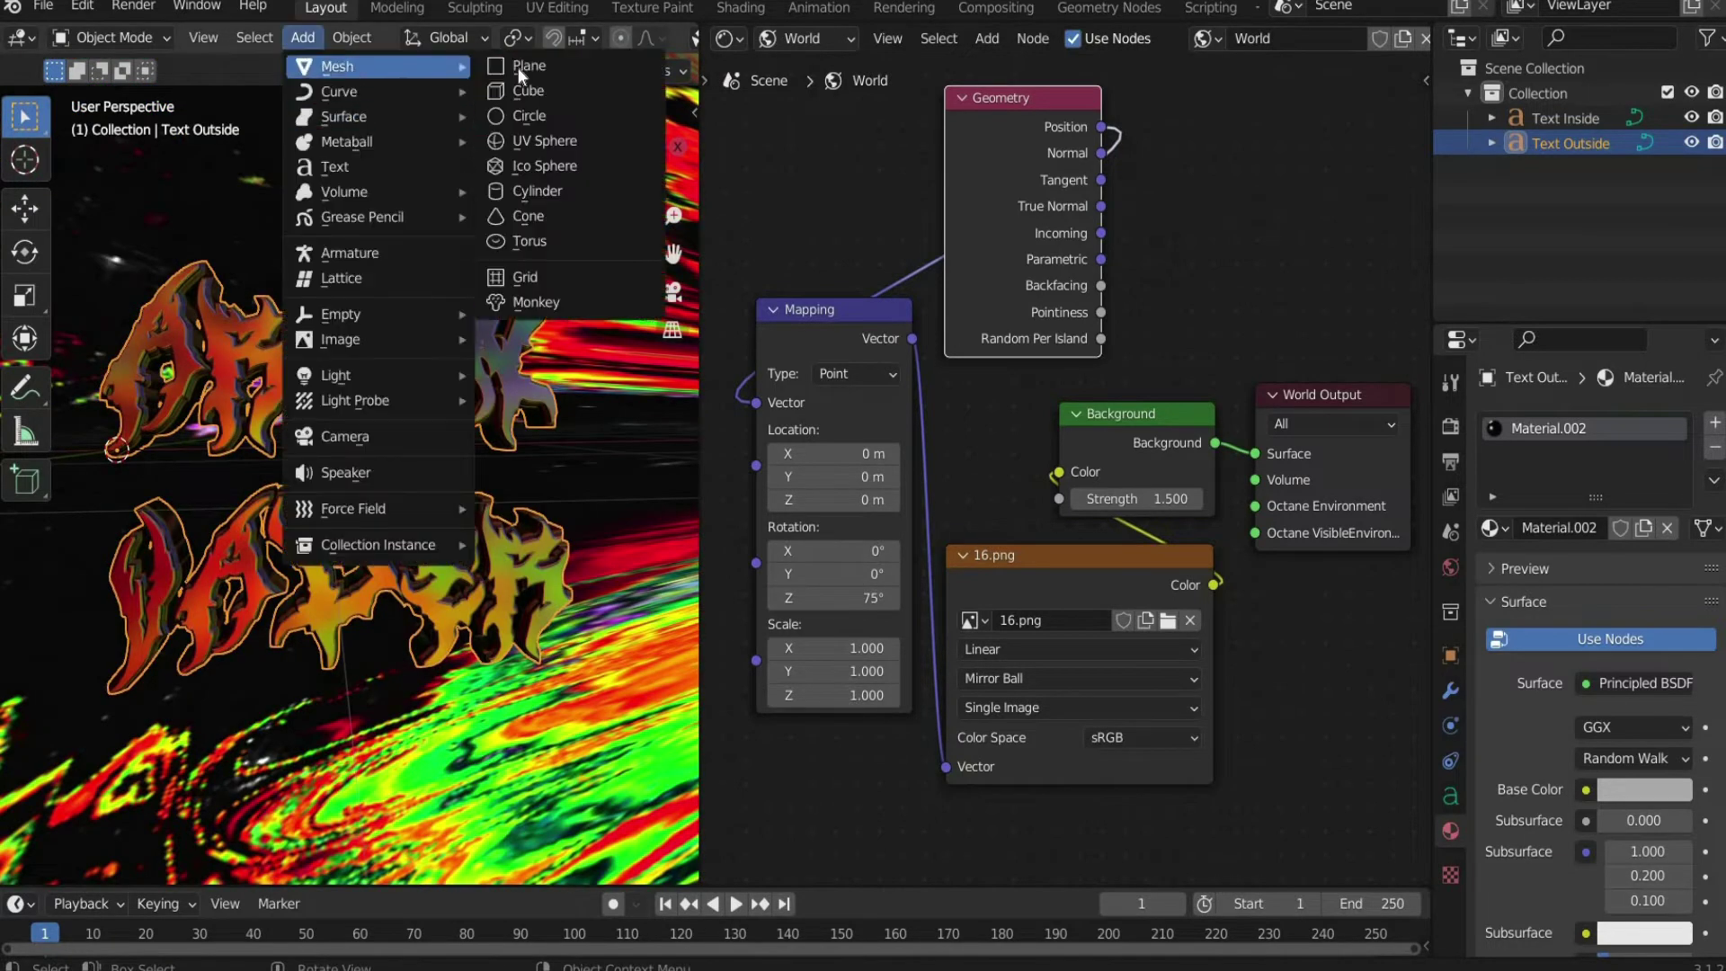
{"action": "left_click", "coordinate": [519, 70]}
{"action": "left_click", "coordinate": [25, 209]}
{"action": "left_click_drag", "start_coordinate": [204, 448], "coordinate": [442, 467]}
Step: Rotate the plane upright so it faces like the lettering, and enlarge it to span the text
{"action": "left_click", "coordinate": [25, 252]}
{"action": "left_click_drag", "start_coordinate": [353, 359], "coordinate": [563, 445]}
{"action": "left_click", "coordinate": [25, 296]}
{"action": "left_click_drag", "start_coordinate": [350, 347], "coordinate": [350, 208]}
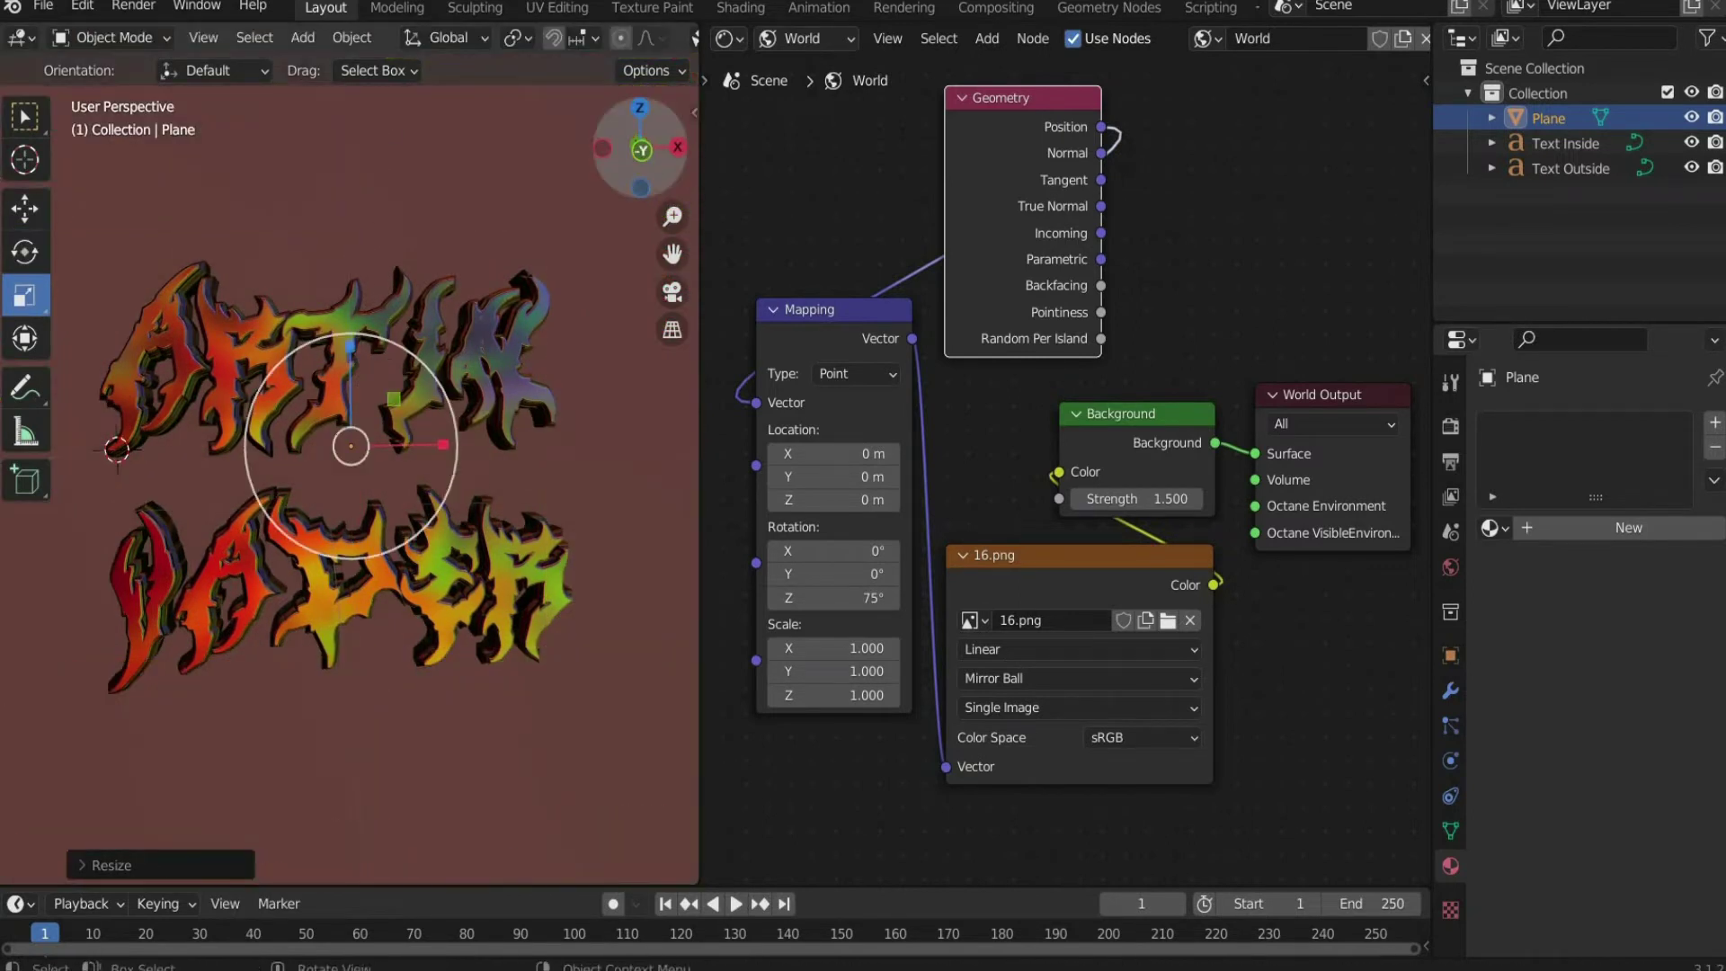
Step: View the scene from the side and move the plane back behind the lettering
{"action": "left_click_drag", "start_coordinate": [640, 149], "coordinate": [685, 155]}
{"action": "left_click", "coordinate": [25, 208]}
{"action": "left_click_drag", "start_coordinate": [278, 424], "coordinate": [66, 412]}
Step: Return to the front view and stretch the plane along X and Z so it fills the background
{"action": "left_click_drag", "start_coordinate": [641, 150], "coordinate": [596, 149]}
{"action": "left_click", "coordinate": [25, 295]}
{"action": "left_click_drag", "start_coordinate": [442, 439], "coordinate": [531, 439]}
{"action": "left_click_drag", "start_coordinate": [350, 341], "coordinate": [350, 297]}
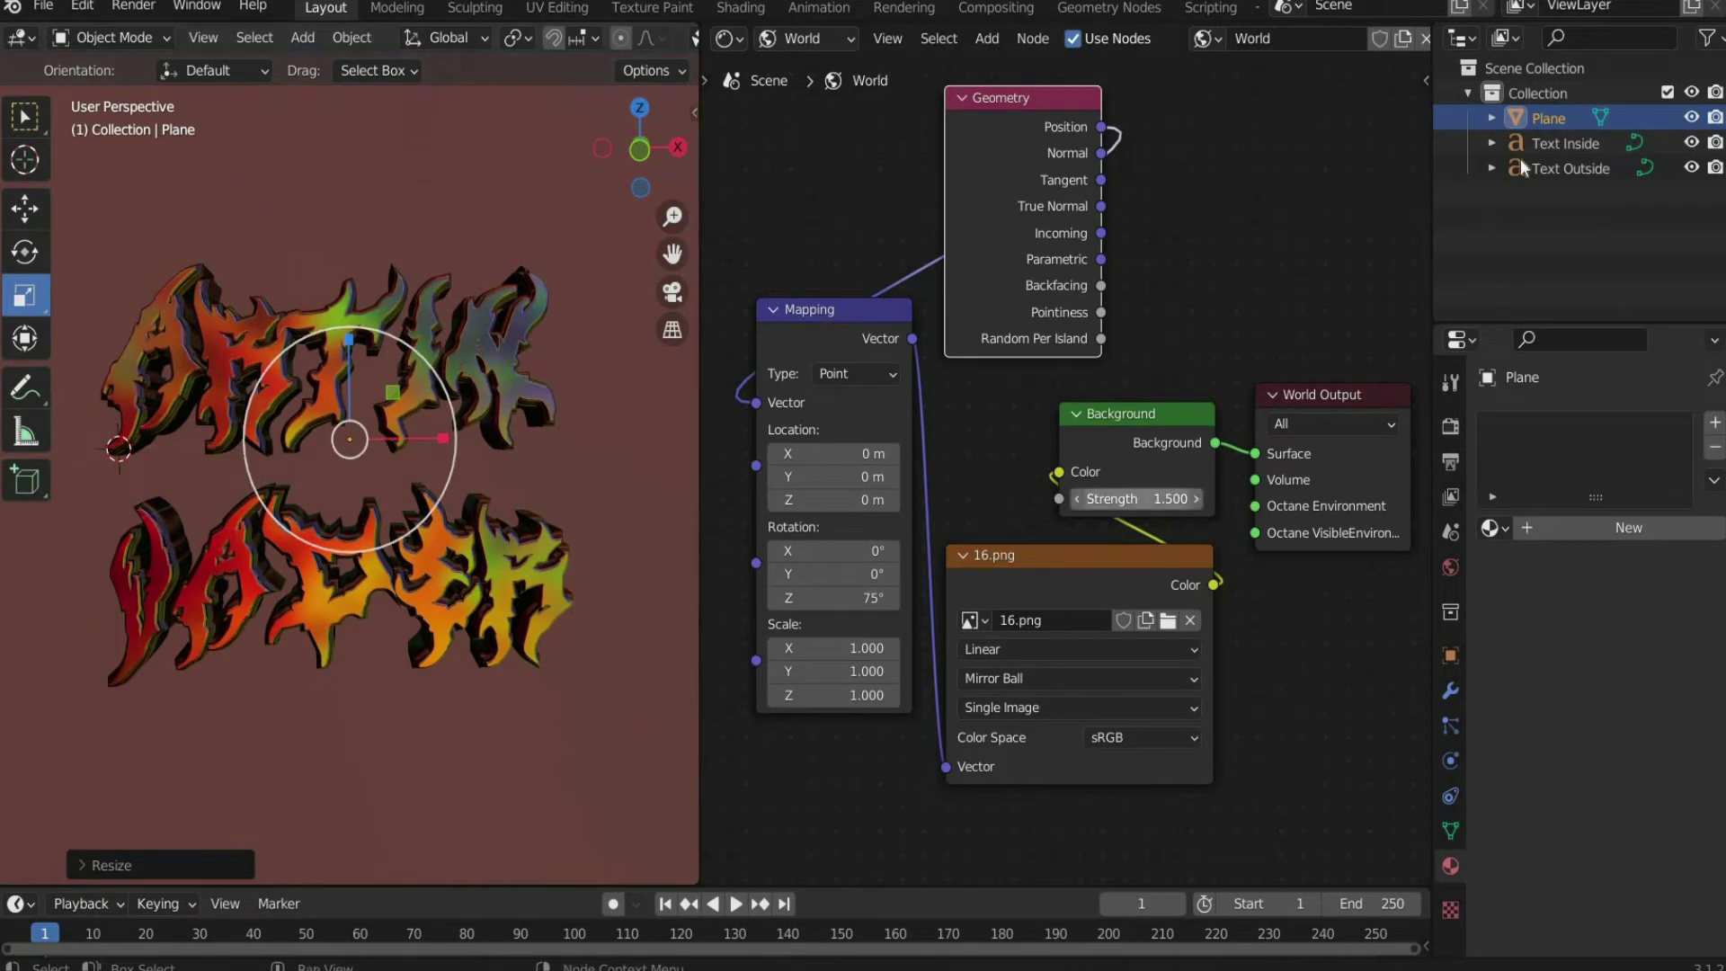
Step: Give the backdrop plane a new material and set its base colour to near-black with a value of 0.05
{"action": "left_click", "coordinate": [1595, 532]}
{"action": "left_click", "coordinate": [774, 38]}
{"action": "left_click", "coordinate": [782, 63]}
{"action": "middle_click_drag", "start_coordinate": [1119, 433], "coordinate": [1096, 204]}
{"action": "left_click", "coordinate": [1009, 288]}
{"action": "left_click", "coordinate": [1131, 474]}
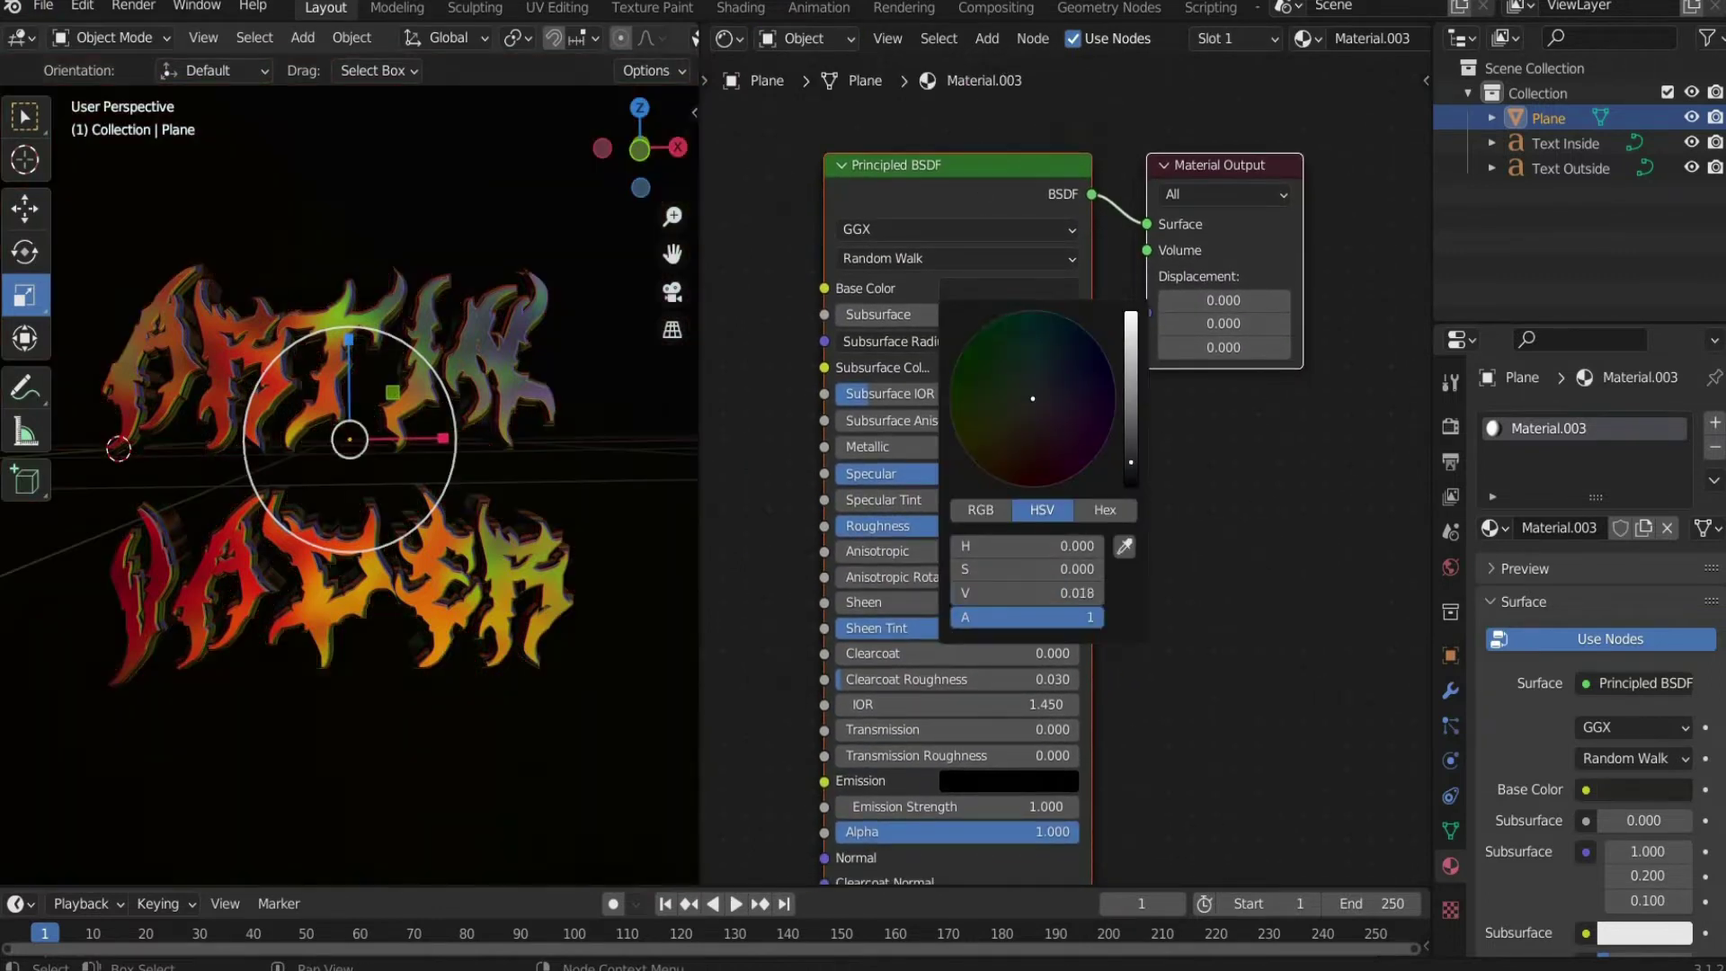
{"action": "left_click", "coordinate": [1089, 592]}
{"action": "type", "text": "0.05"}
{"action": "key", "text": "Return"}
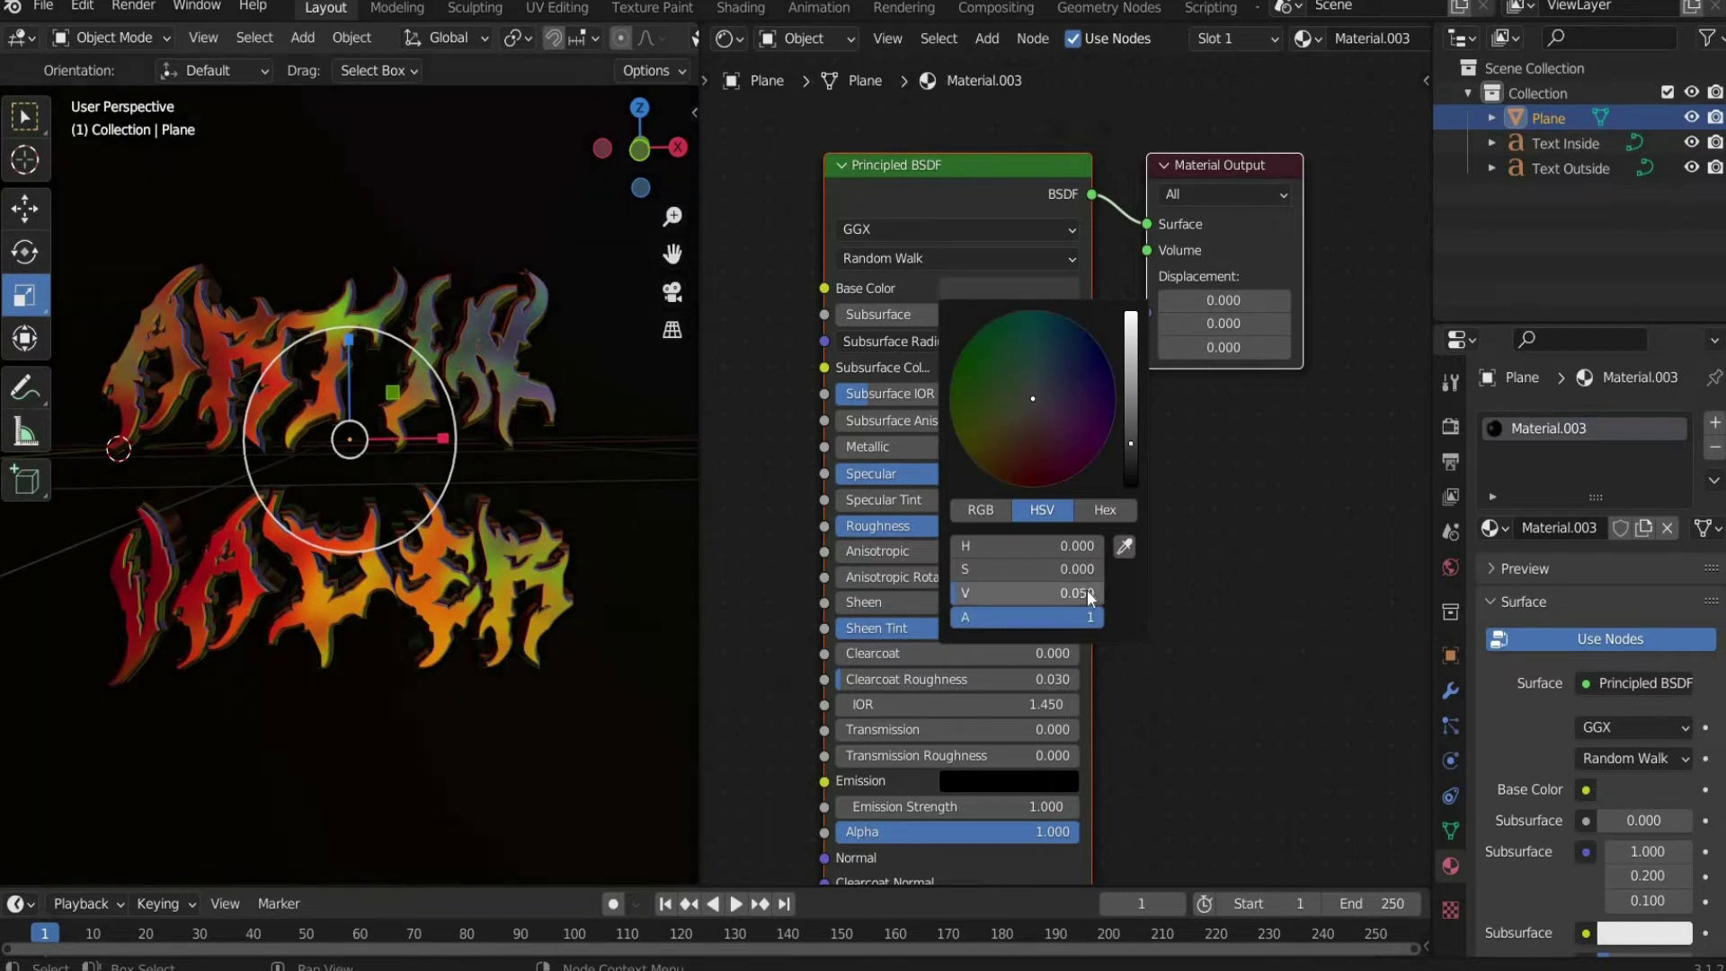
Step: Reduce the plane material's Specular, Roughness, Sheen Tint, Clearcoat Roughness and Alpha to 0, and its Subsurface IOR to 1.010
{"action": "left_click_drag", "start_coordinate": [998, 473], "coordinate": [837, 423]}
{"action": "left_click_drag", "start_coordinate": [890, 394], "coordinate": [837, 393]}
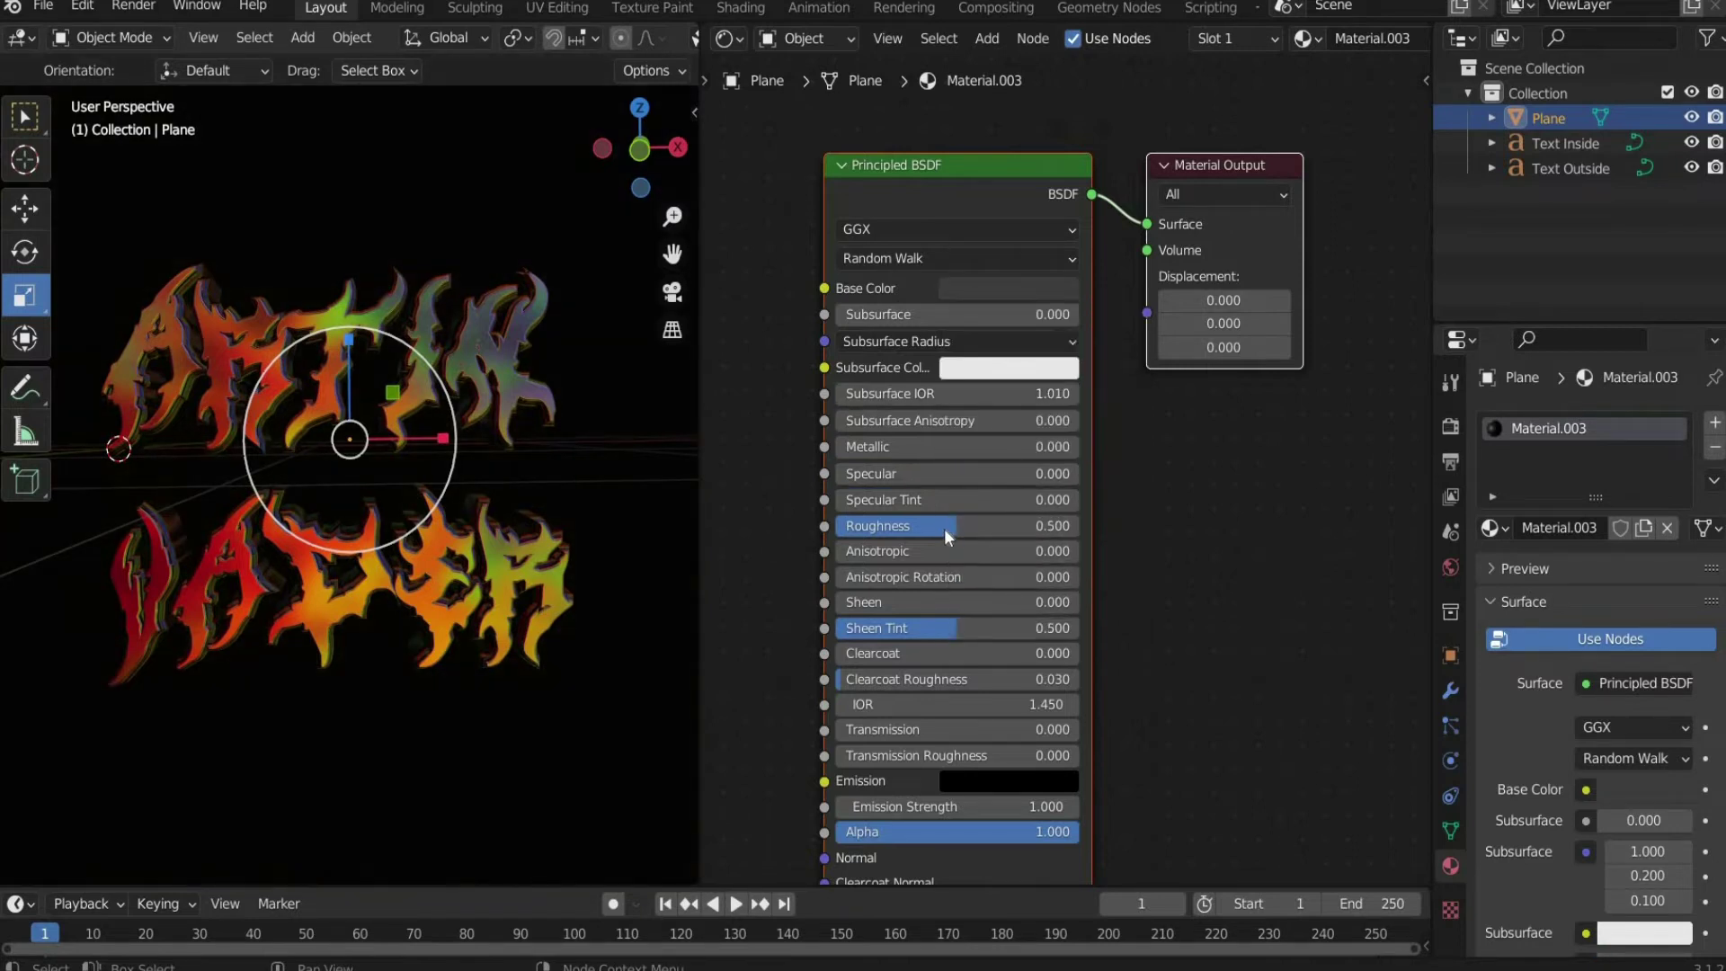
{"action": "left_click_drag", "start_coordinate": [945, 530], "coordinate": [836, 530]}
{"action": "left_click_drag", "start_coordinate": [944, 628], "coordinate": [836, 680]}
{"action": "left_click_drag", "start_coordinate": [989, 831], "coordinate": [837, 831]}
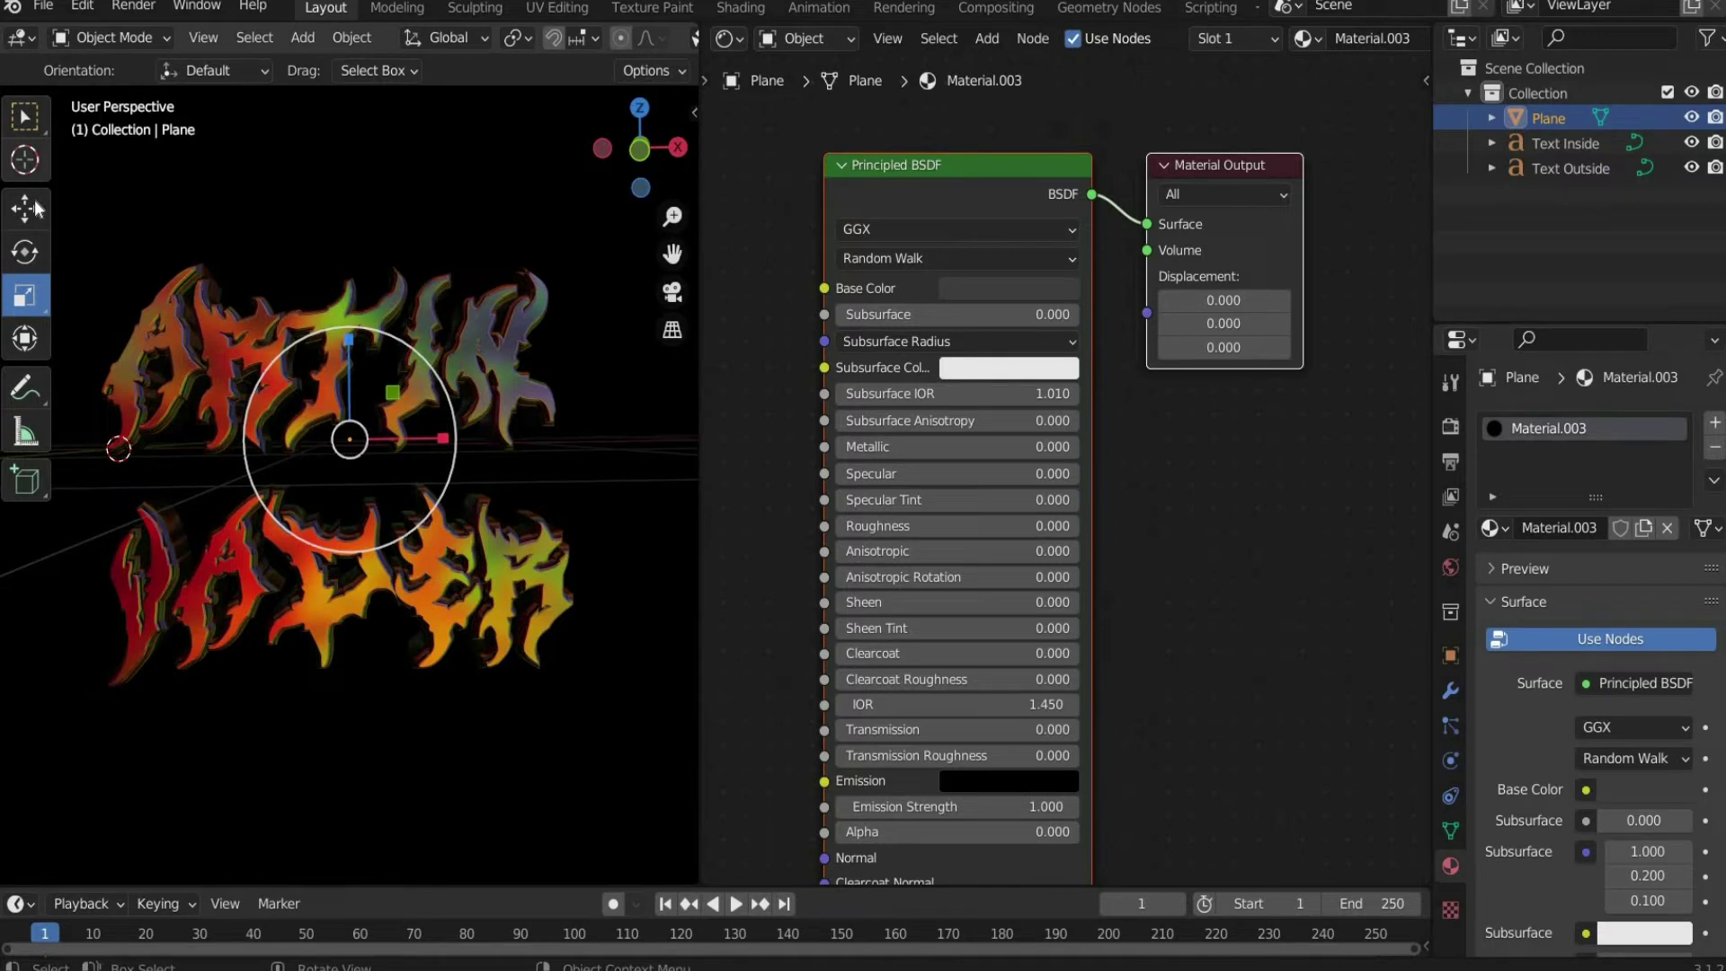
Step: Set the origin of the inside and outside text objects to Center of Mass (Surface) and activate the Move tool
{"action": "left_click", "coordinate": [22, 126]}
{"action": "left_click", "coordinate": [1550, 162]}
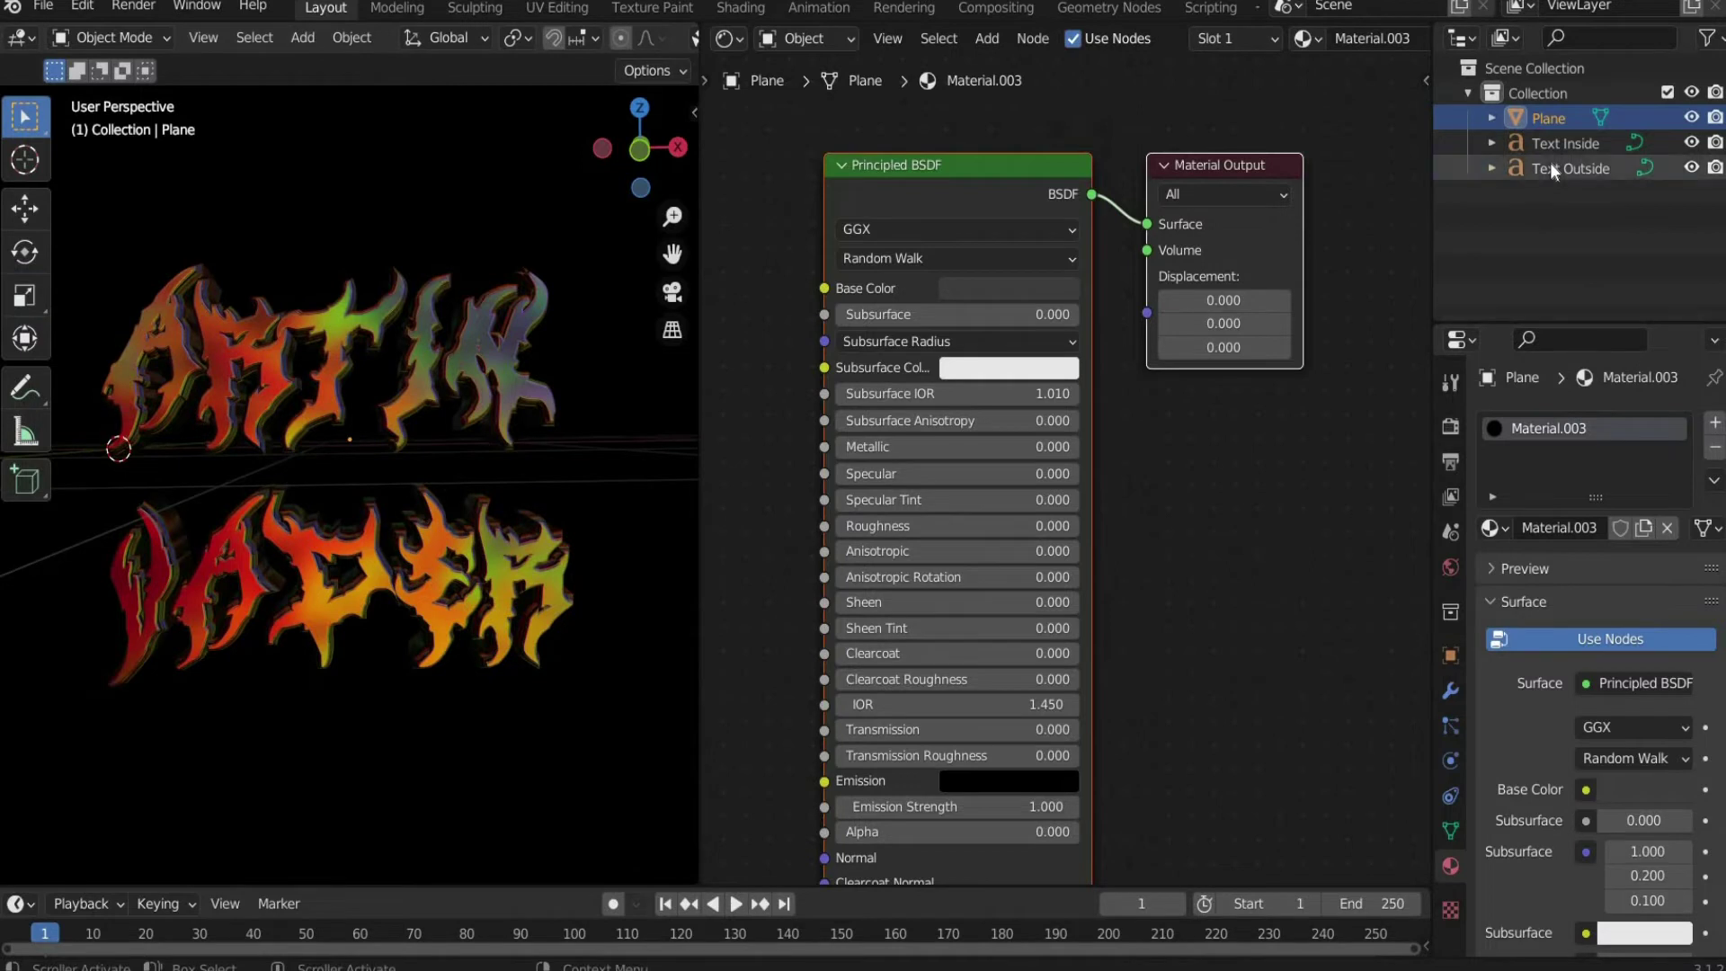
{"action": "left_click", "coordinate": [1548, 148], "text": "shift"}
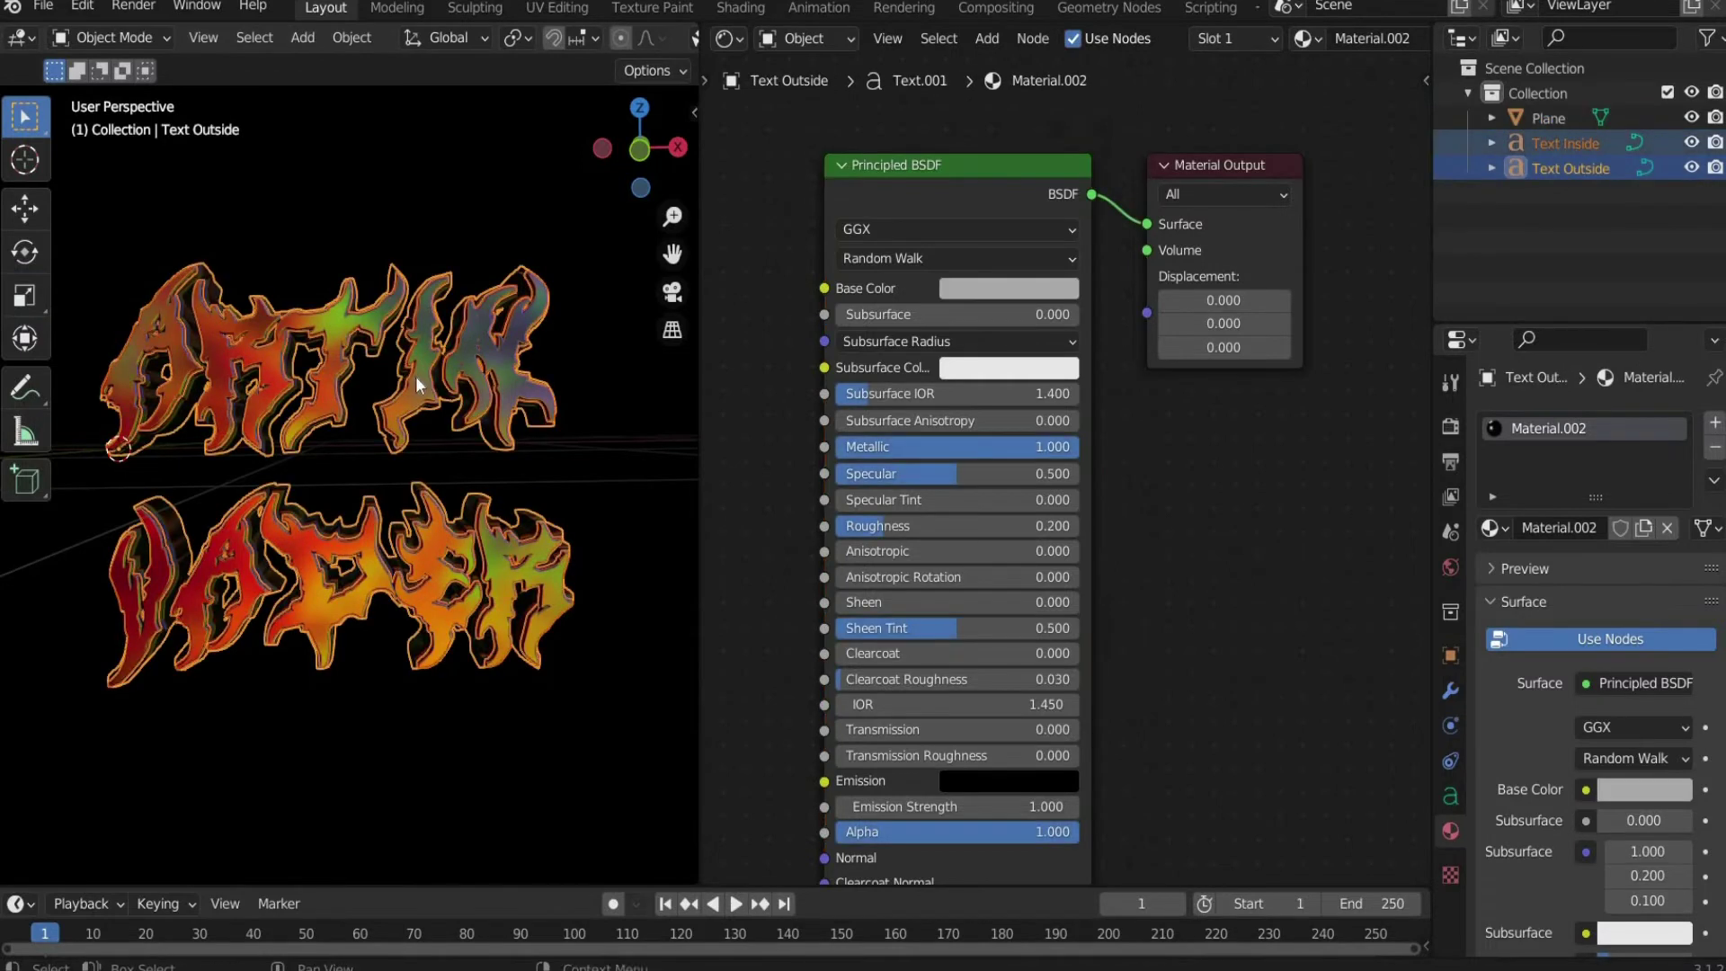
{"action": "right_click", "coordinate": [317, 407]}
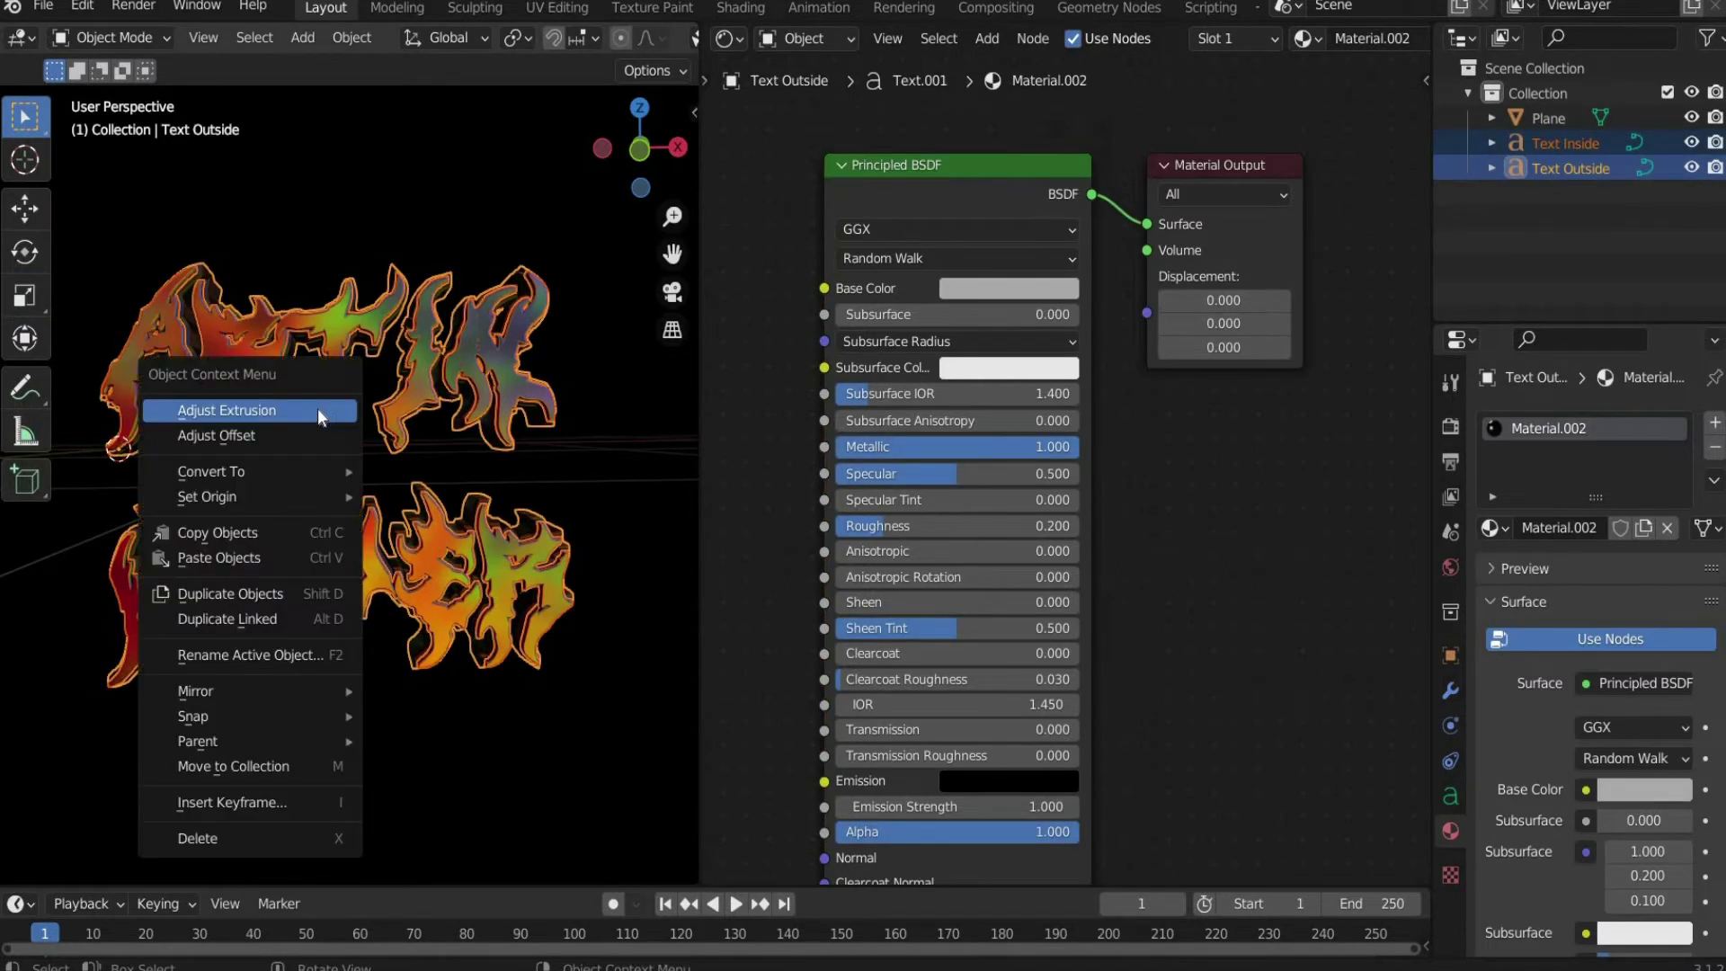
{"action": "mouse_move", "coordinate": [301, 495]}
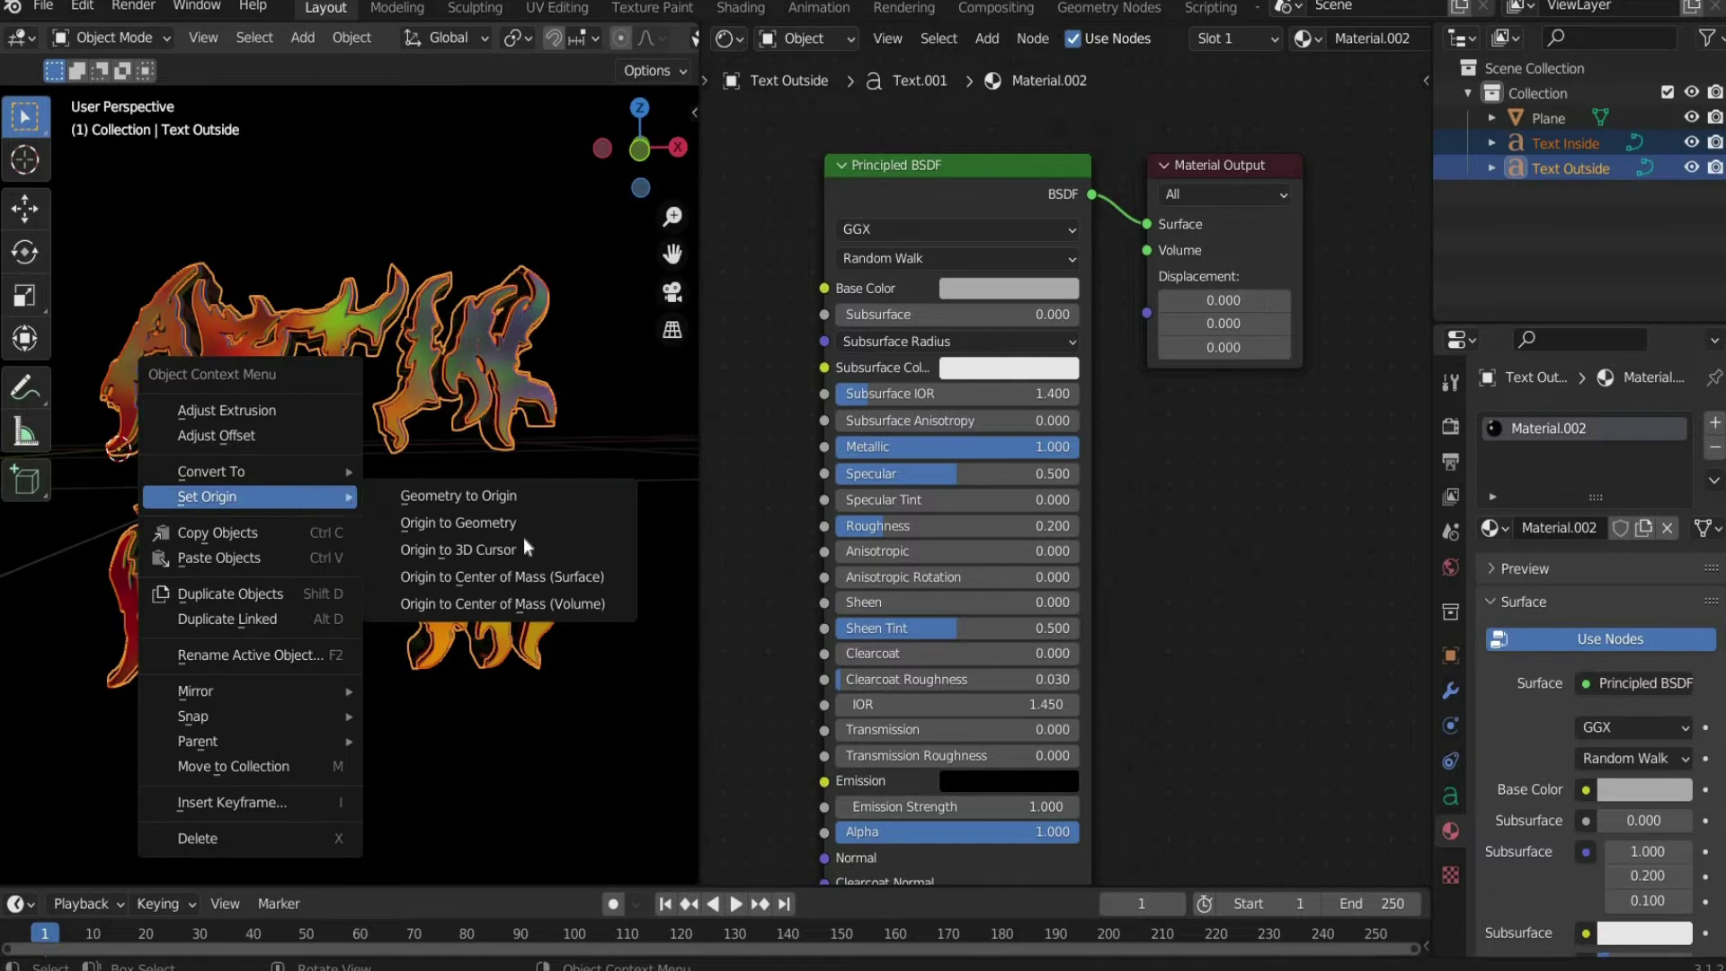
{"action": "left_click", "coordinate": [529, 573]}
{"action": "key", "text": "shift+space"}
{"action": "key", "text": "g"}
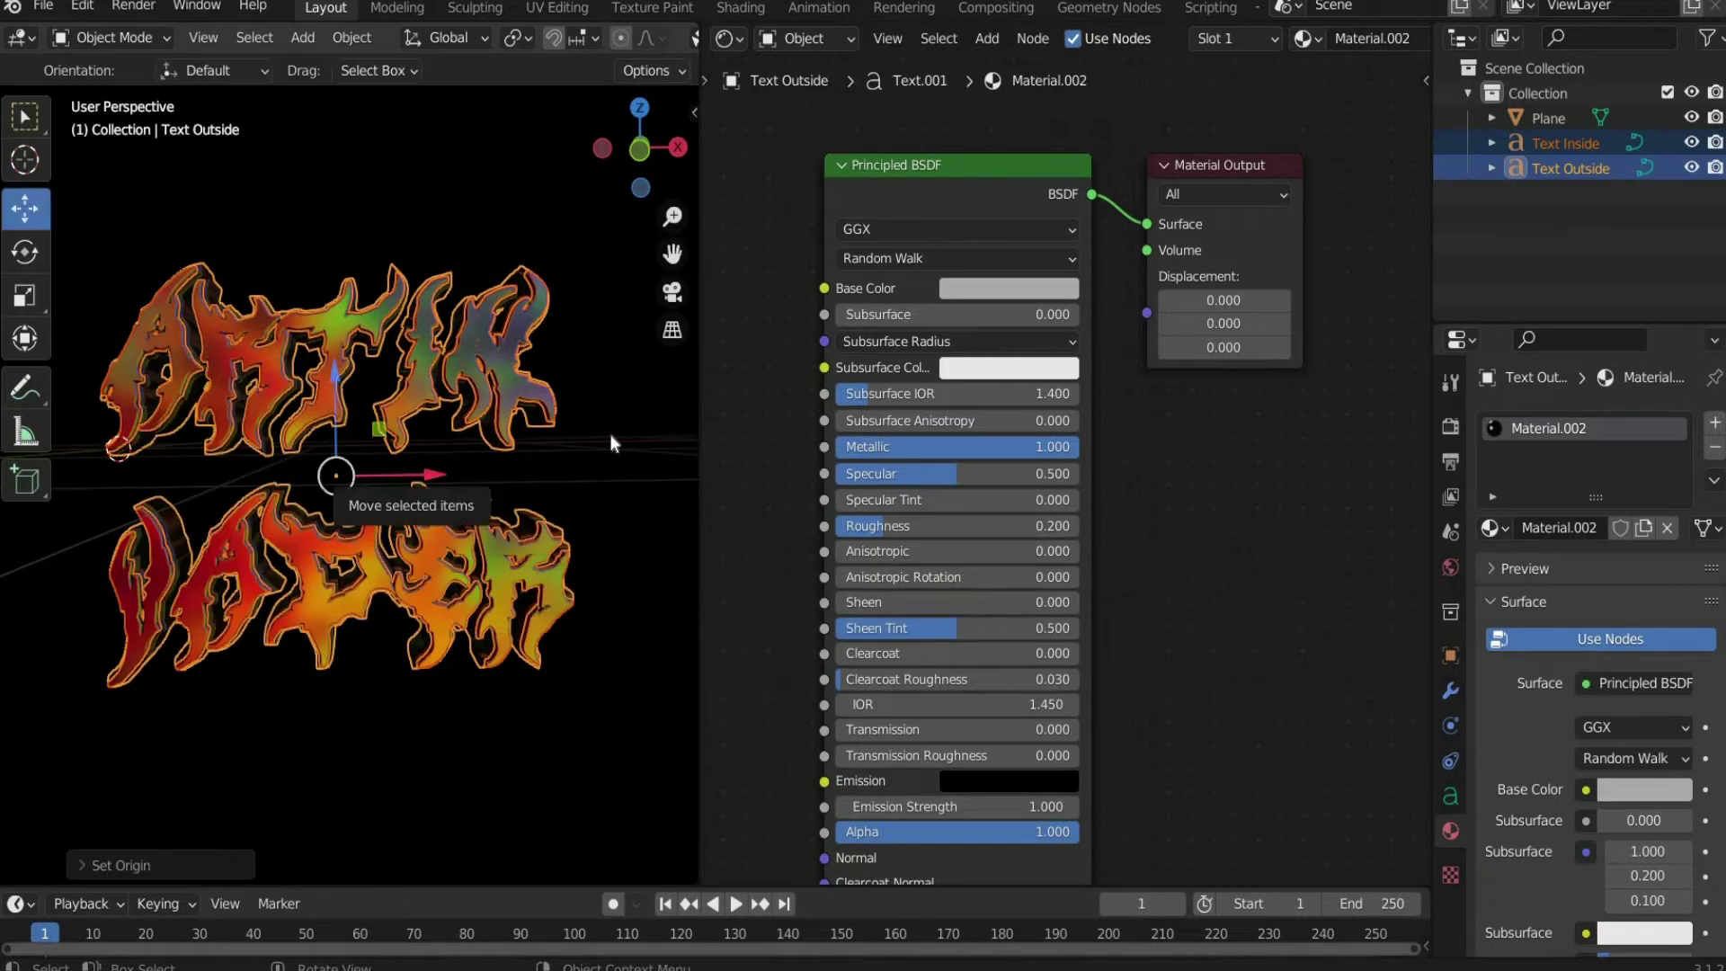
Step: Enlarge the 3D view and timeline, set the animation's end frame to 150 and fit that range in the timeline
{"action": "left_click_drag", "start_coordinate": [881, 367], "coordinate": [1063, 387]}
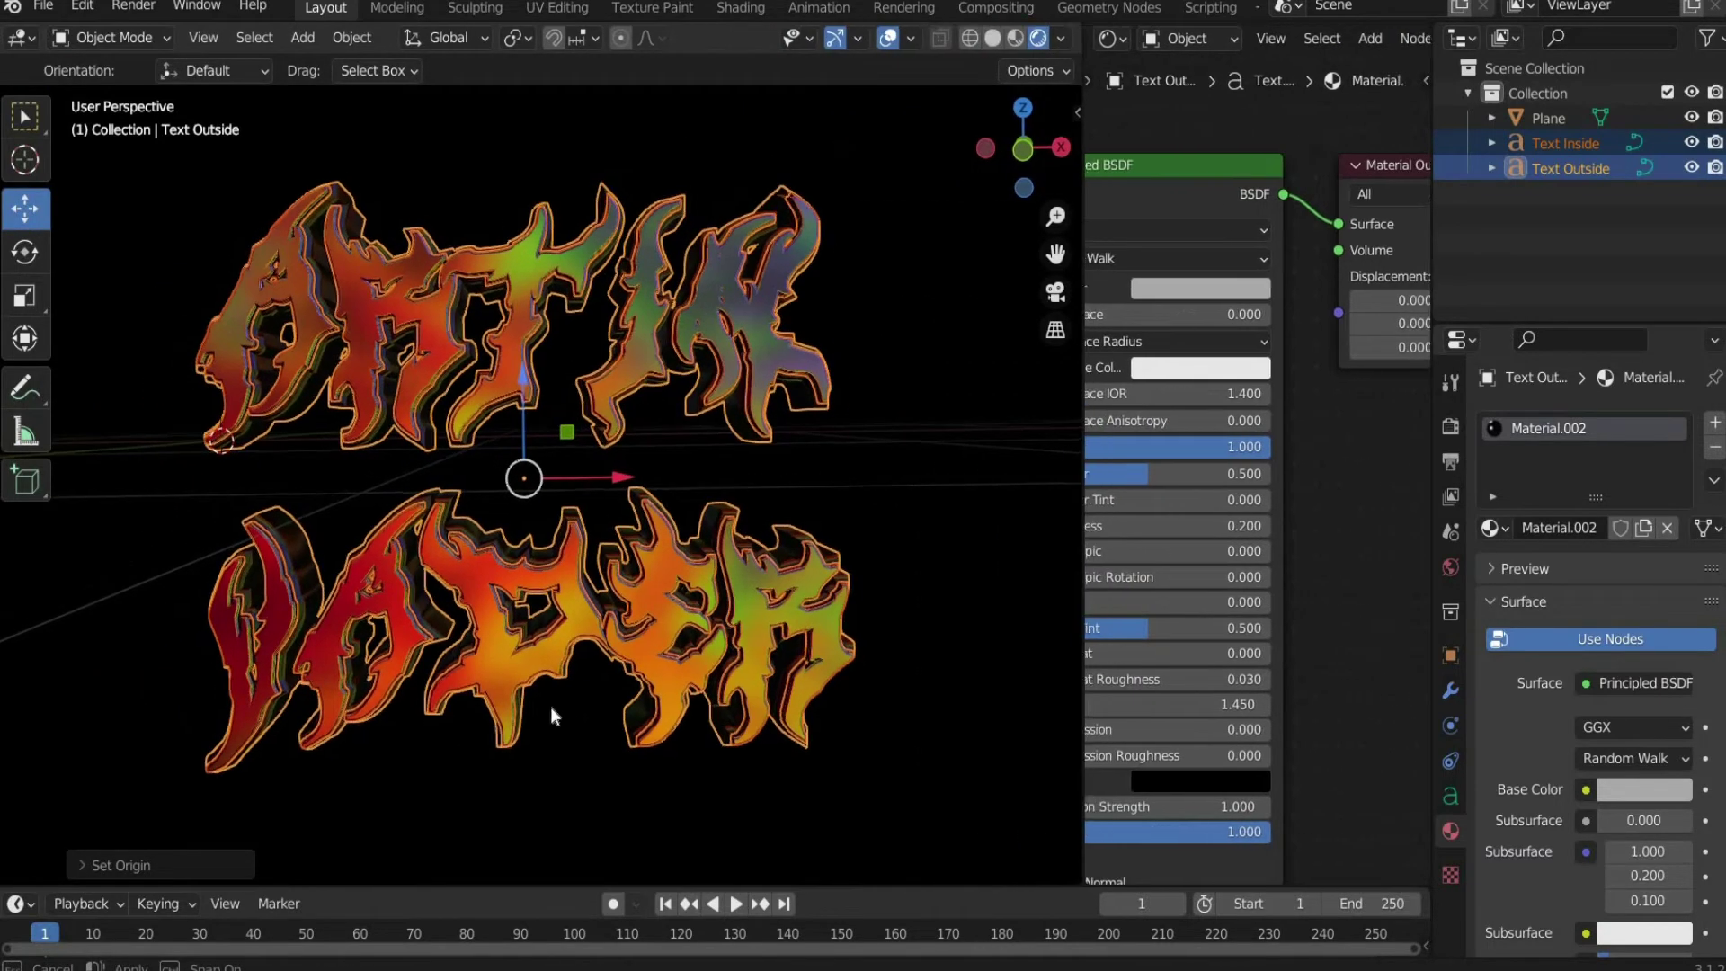
{"action": "left_click_drag", "start_coordinate": [495, 795], "coordinate": [495, 782]}
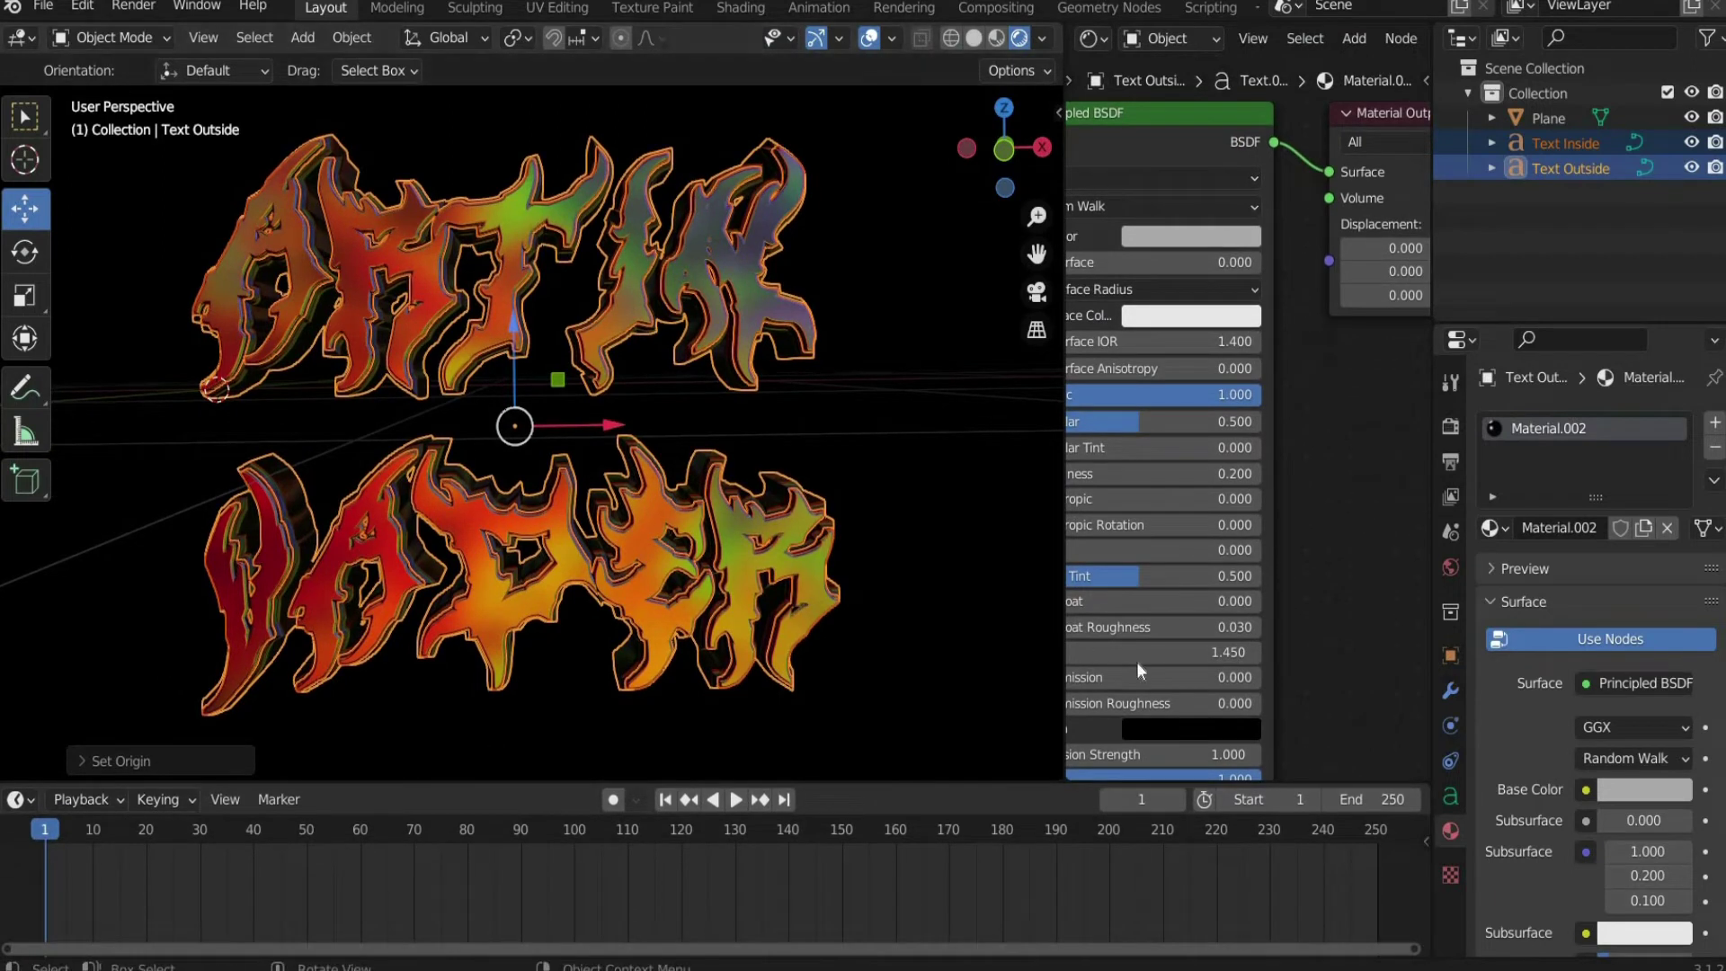
{"action": "left_click", "coordinate": [1380, 799]}
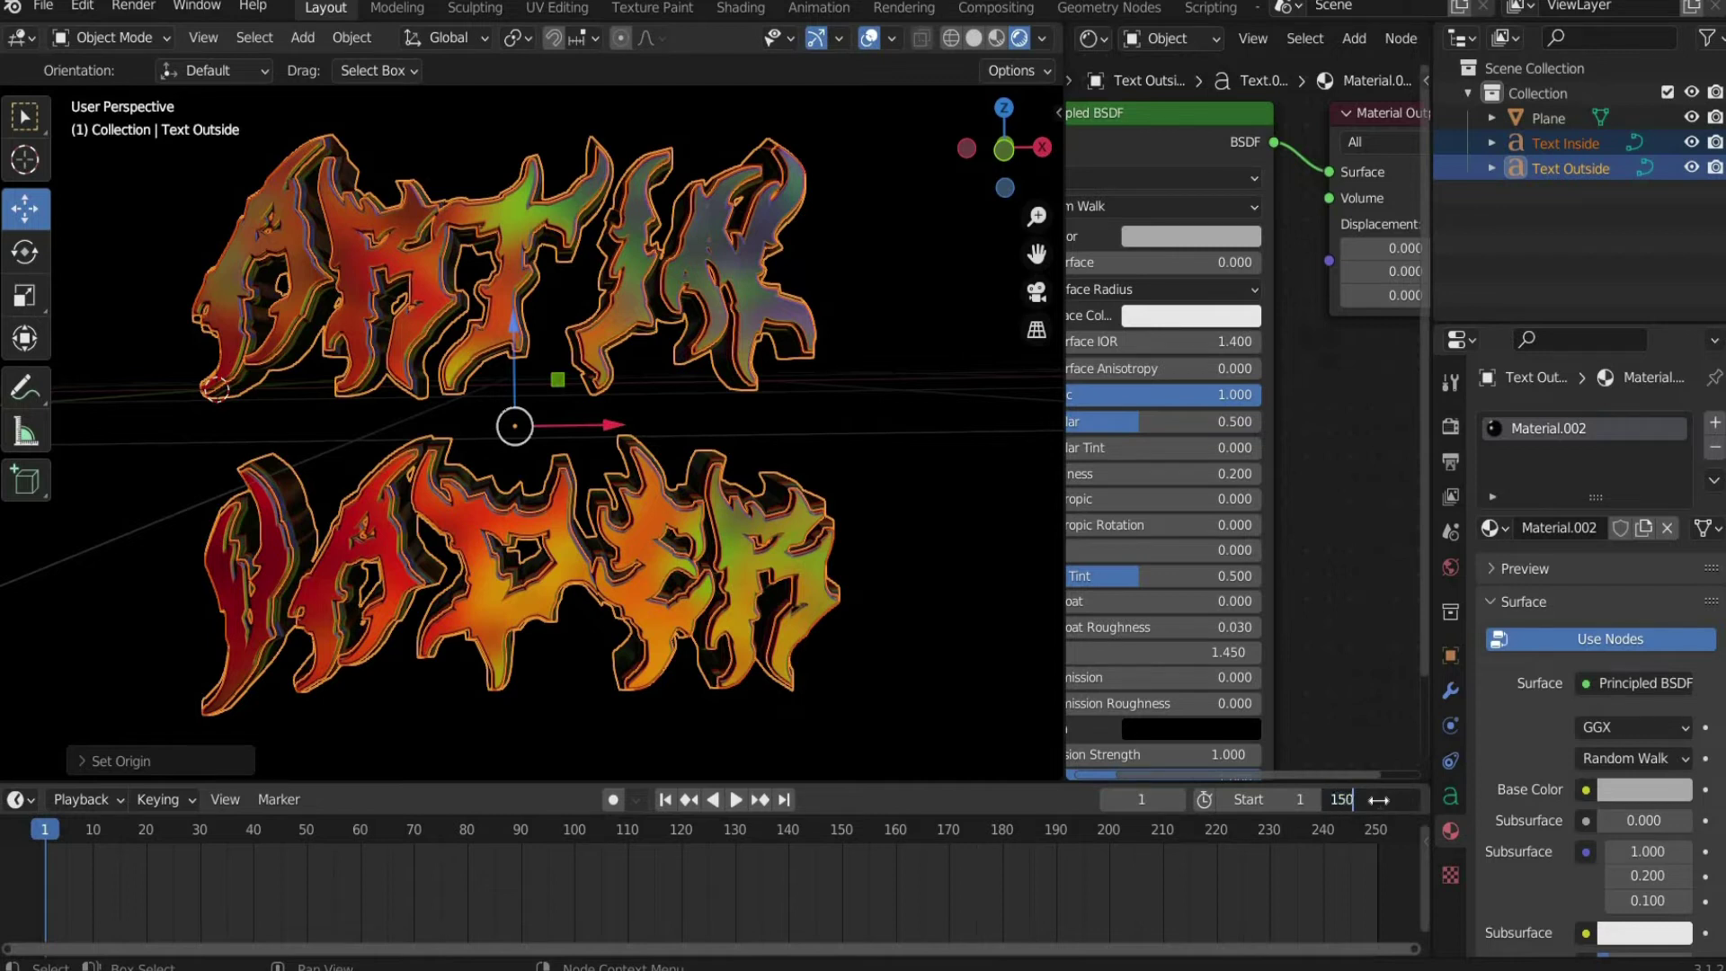
{"action": "type", "text": "150"}
{"action": "key", "text": "Return"}
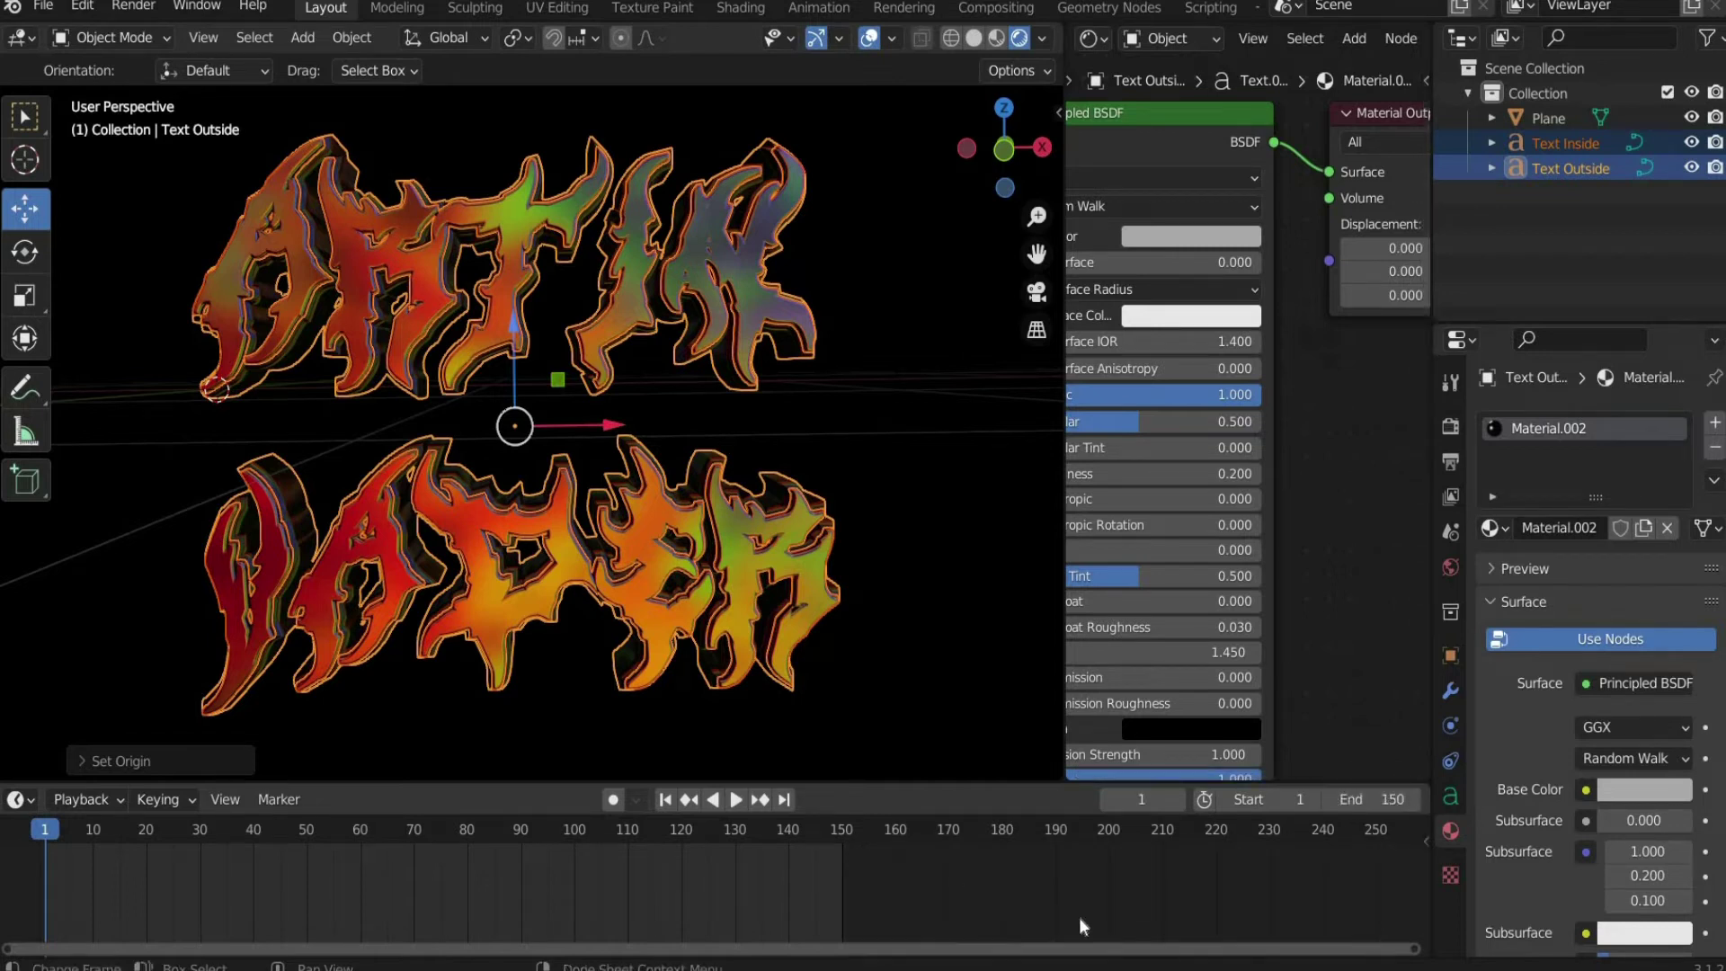
{"action": "key", "text": "Home"}
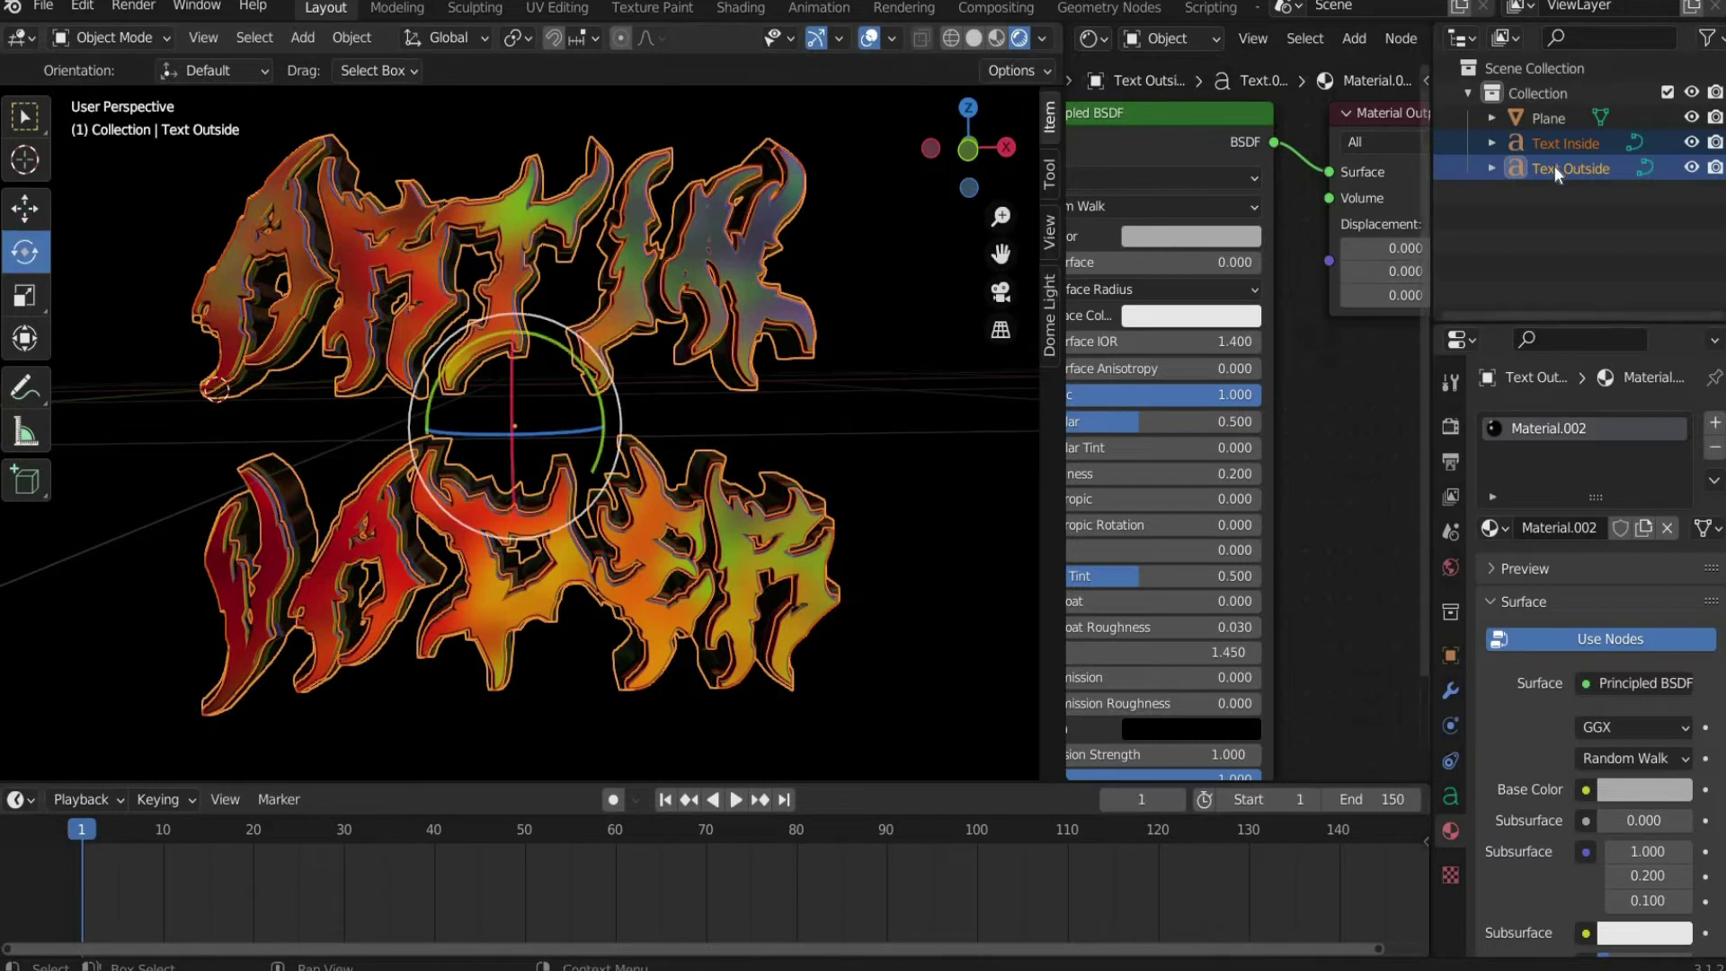
Step: With both text objects selected and auto keying on, rotate them about a quarter turn around Z at frame 50
{"action": "left_click", "coordinate": [1555, 164]}
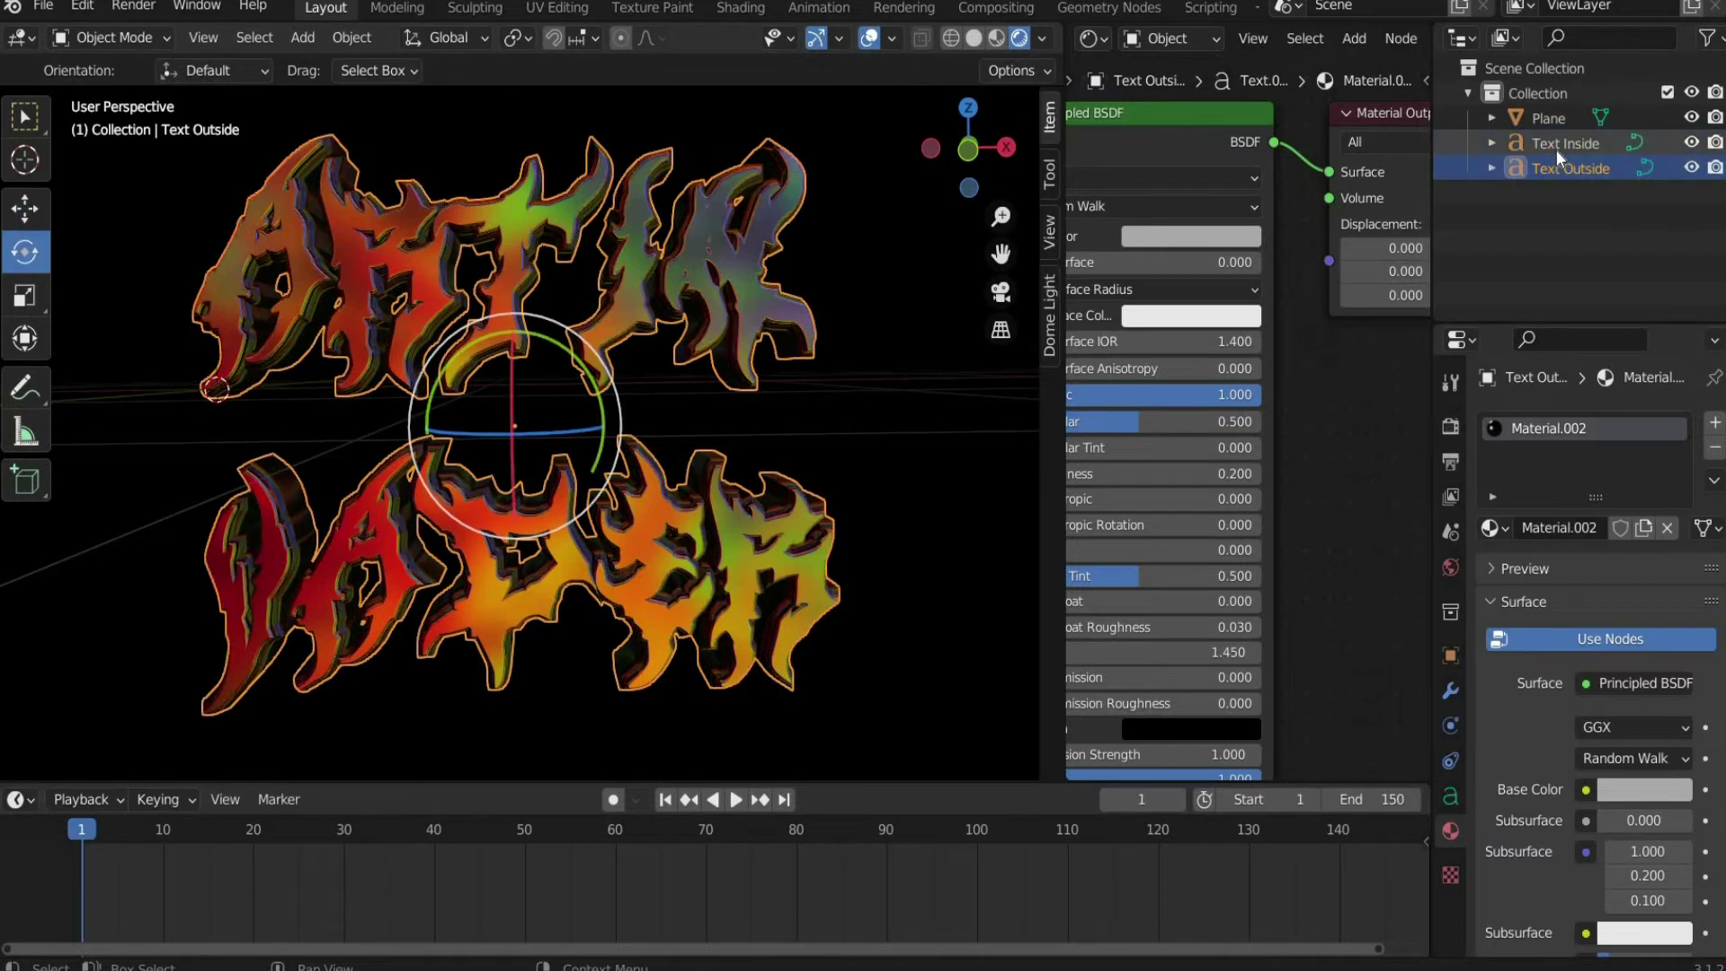
{"action": "left_click", "coordinate": [1556, 150], "text": "ctrl"}
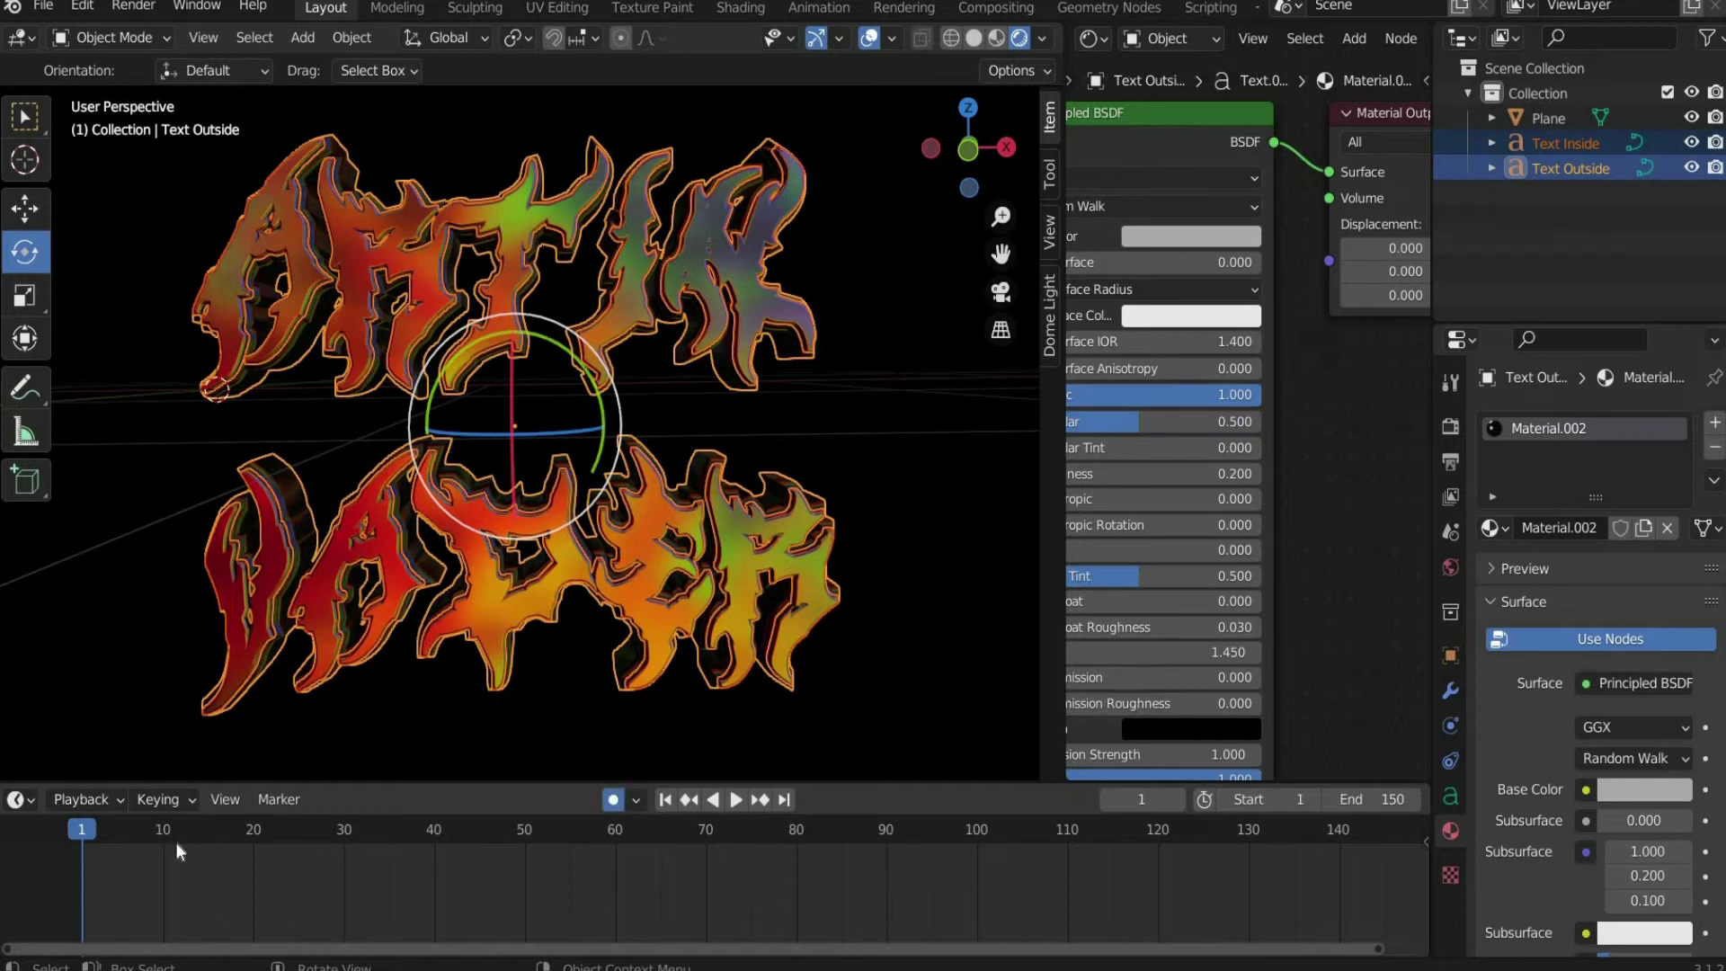
{"action": "key", "text": "space"}
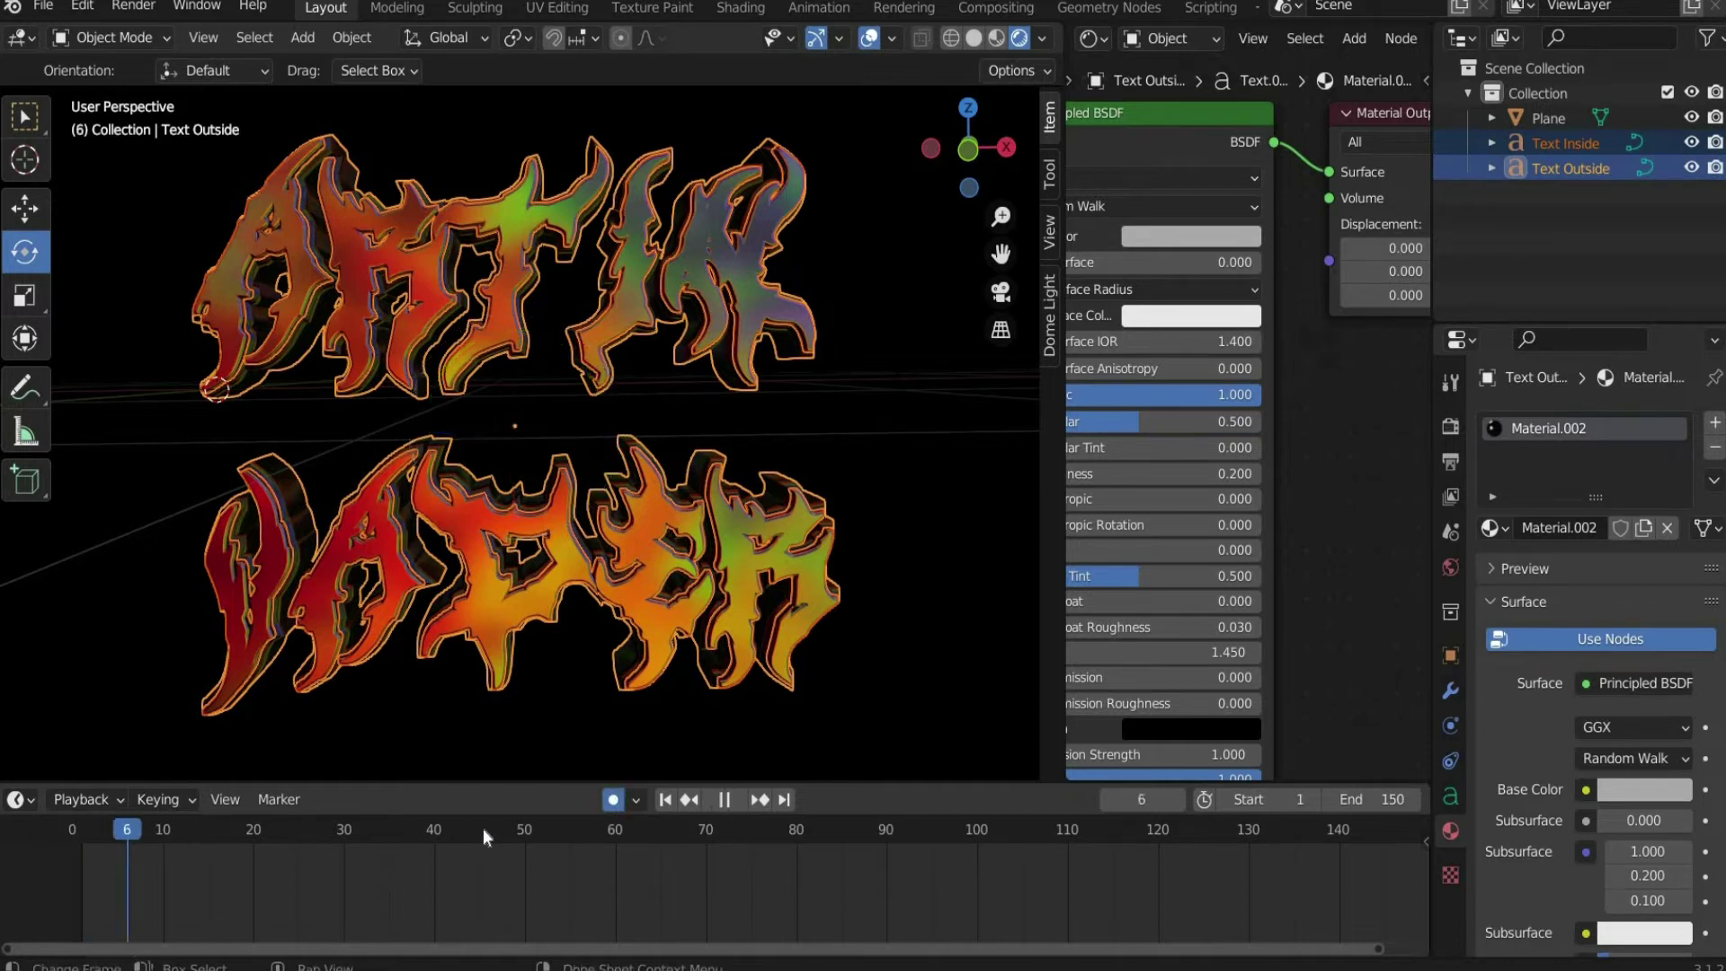
{"action": "key", "text": "space"}
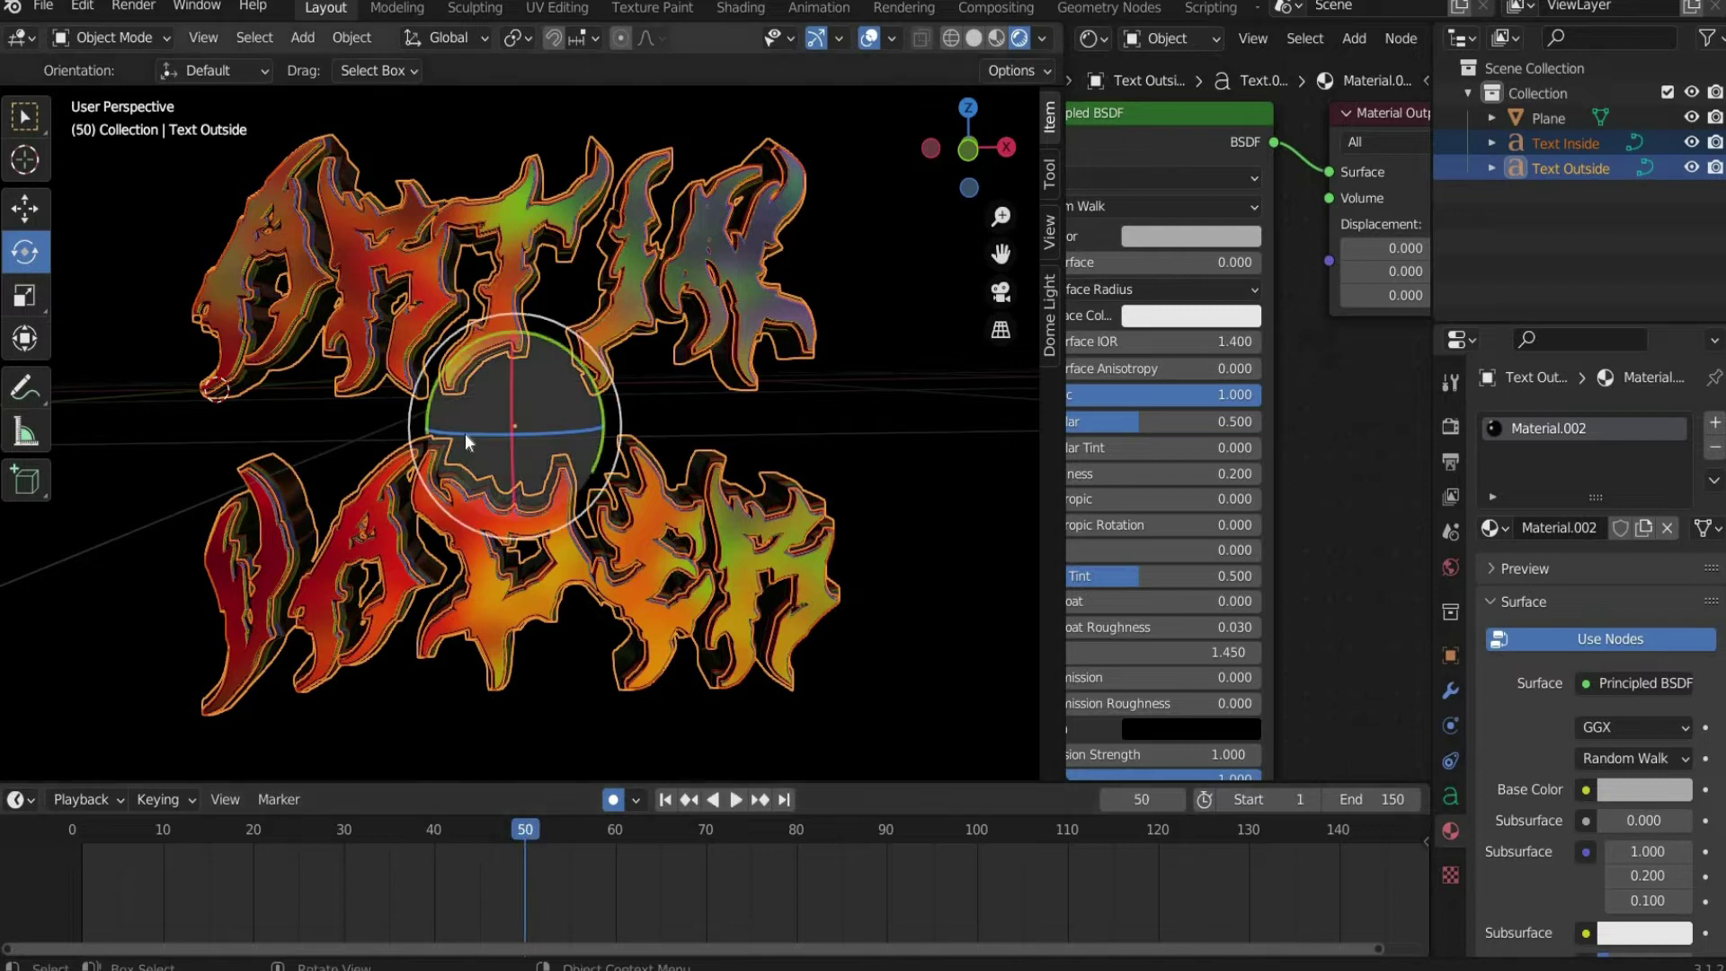
{"action": "key", "text": "r"}
{"action": "key", "text": "z"}
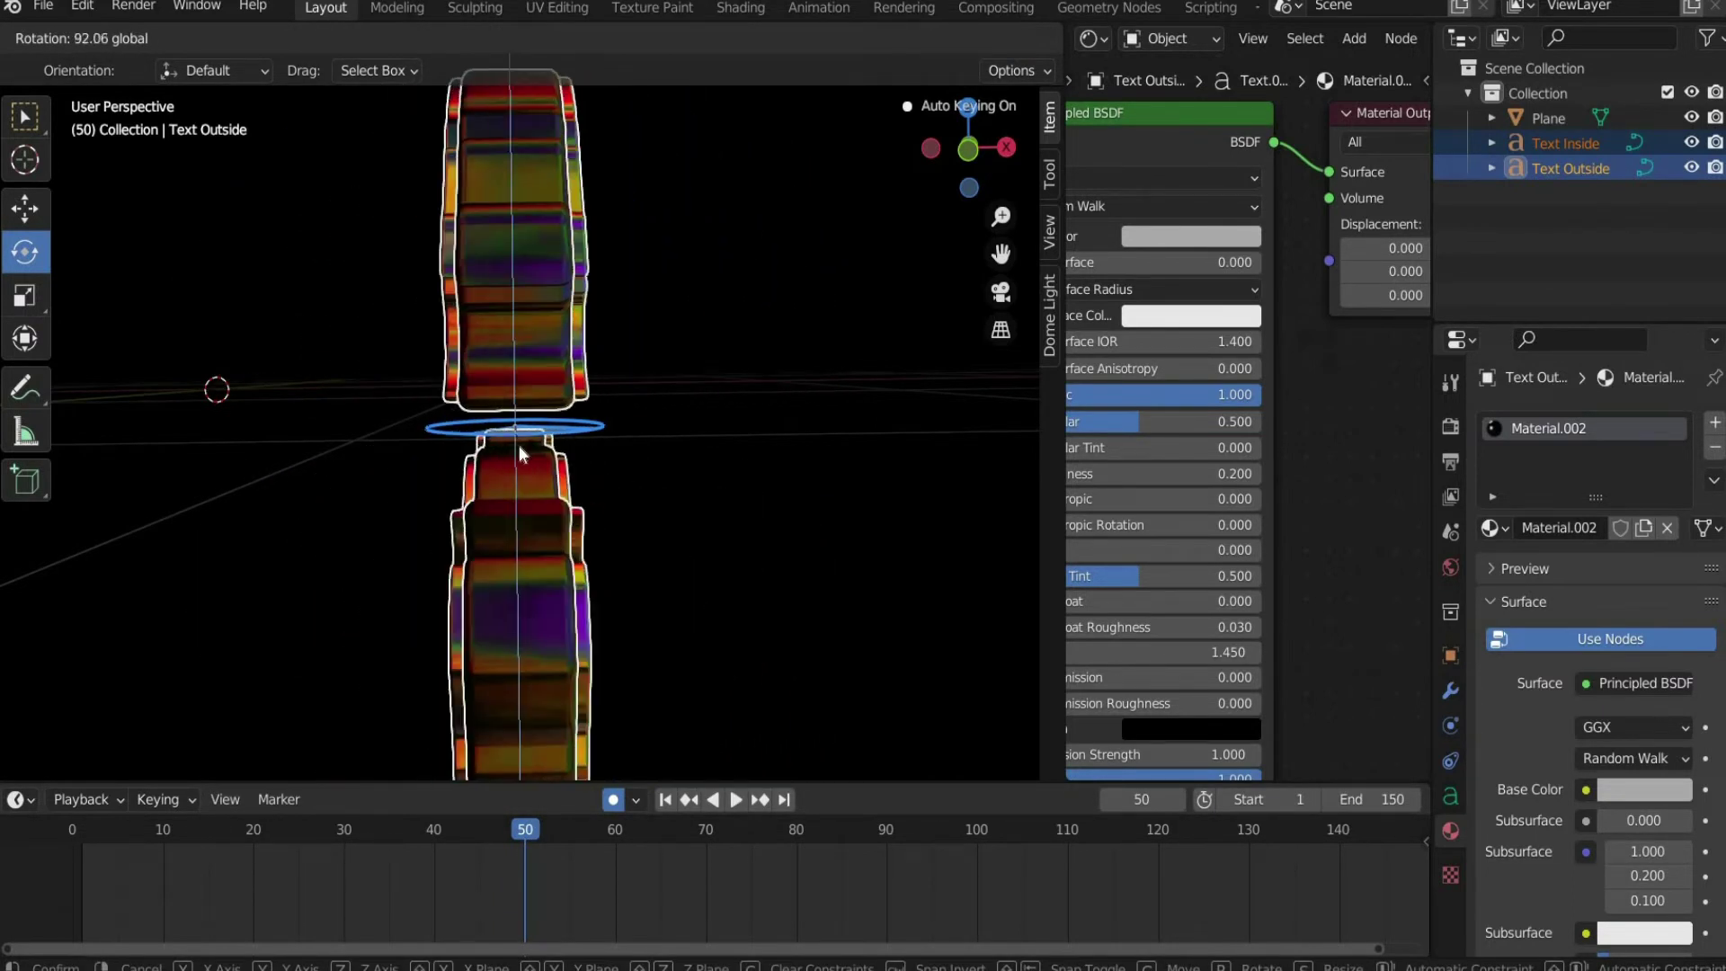
{"action": "left_click", "coordinate": [634, 704]}
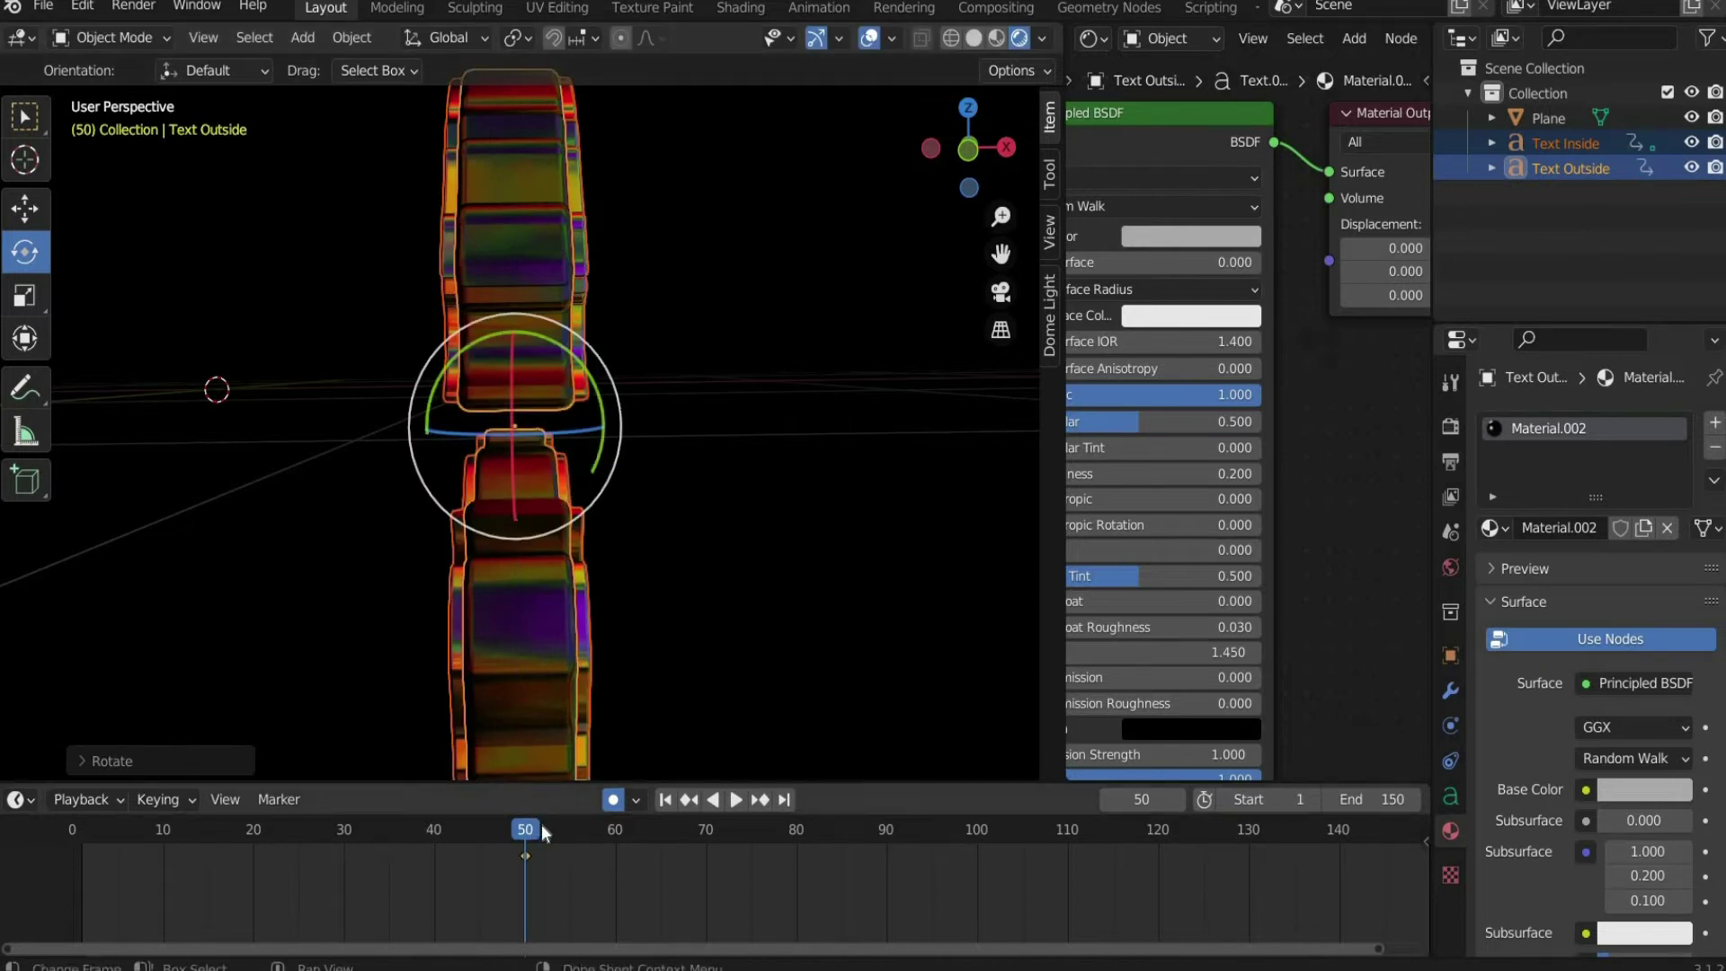
Step: Keyframe further Z-axis rotations of both text objects at frames 100 and 150
{"action": "key", "text": "space"}
{"action": "left_click_drag", "start_coordinate": [802, 827], "coordinate": [977, 815]}
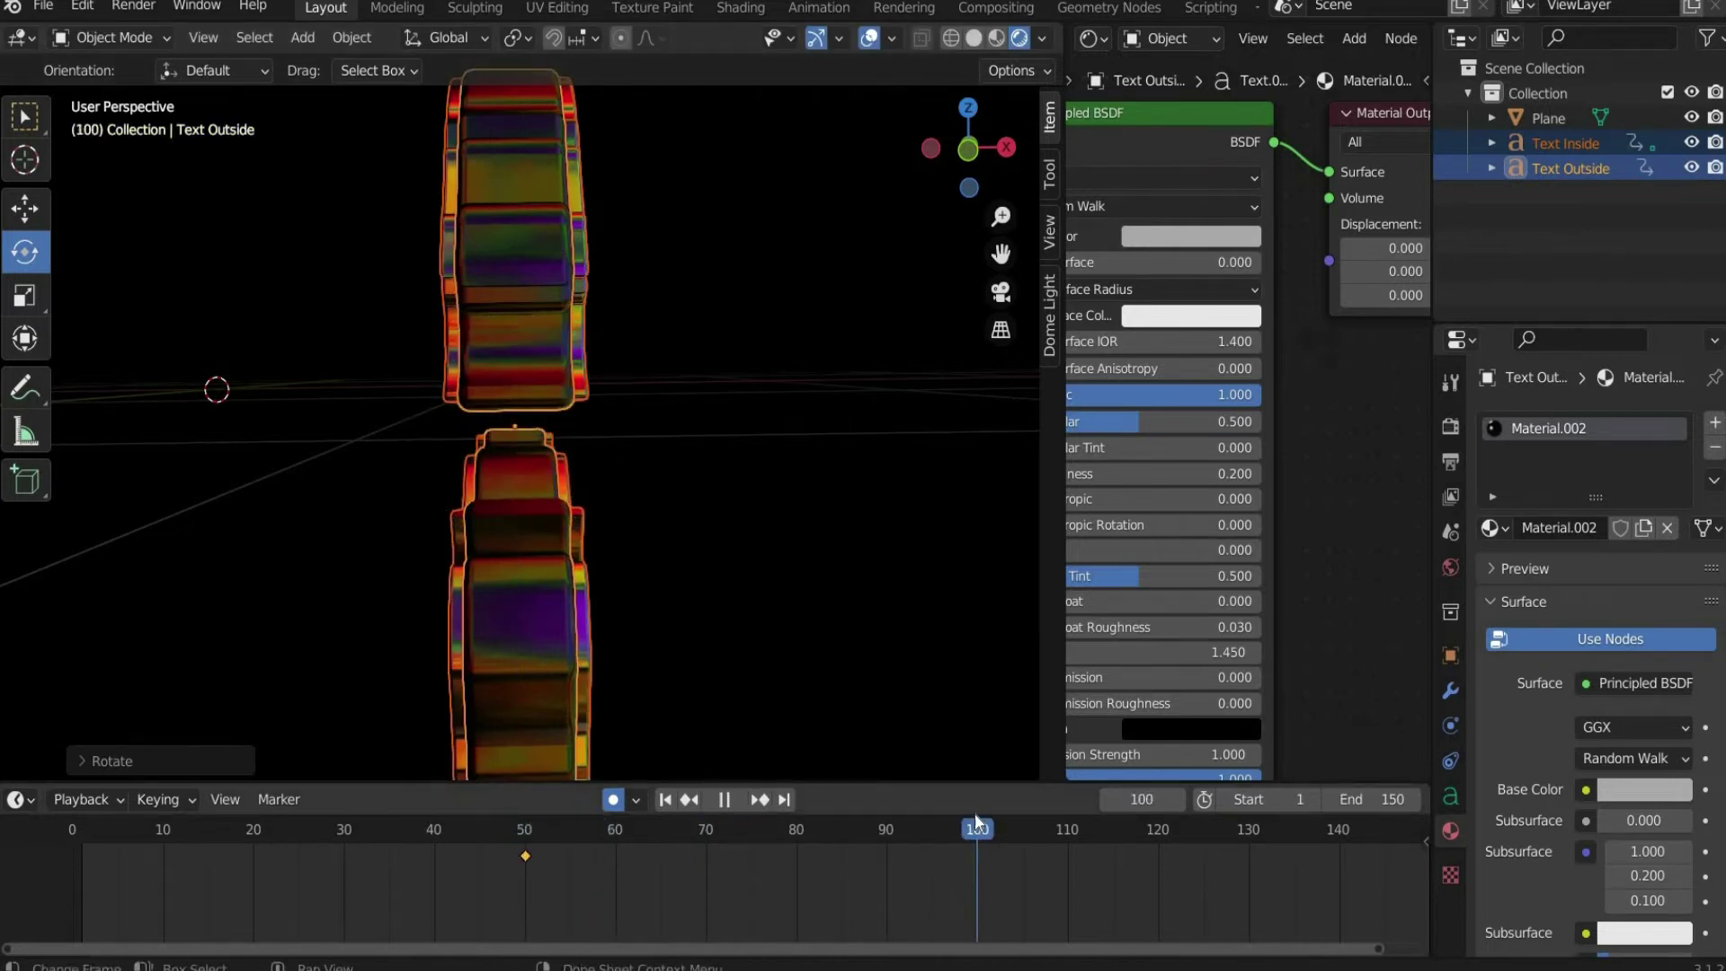
{"action": "left_click_drag", "start_coordinate": [457, 434], "coordinate": [644, 678]}
{"action": "left_click_drag", "start_coordinate": [1122, 835], "coordinate": [1425, 831]}
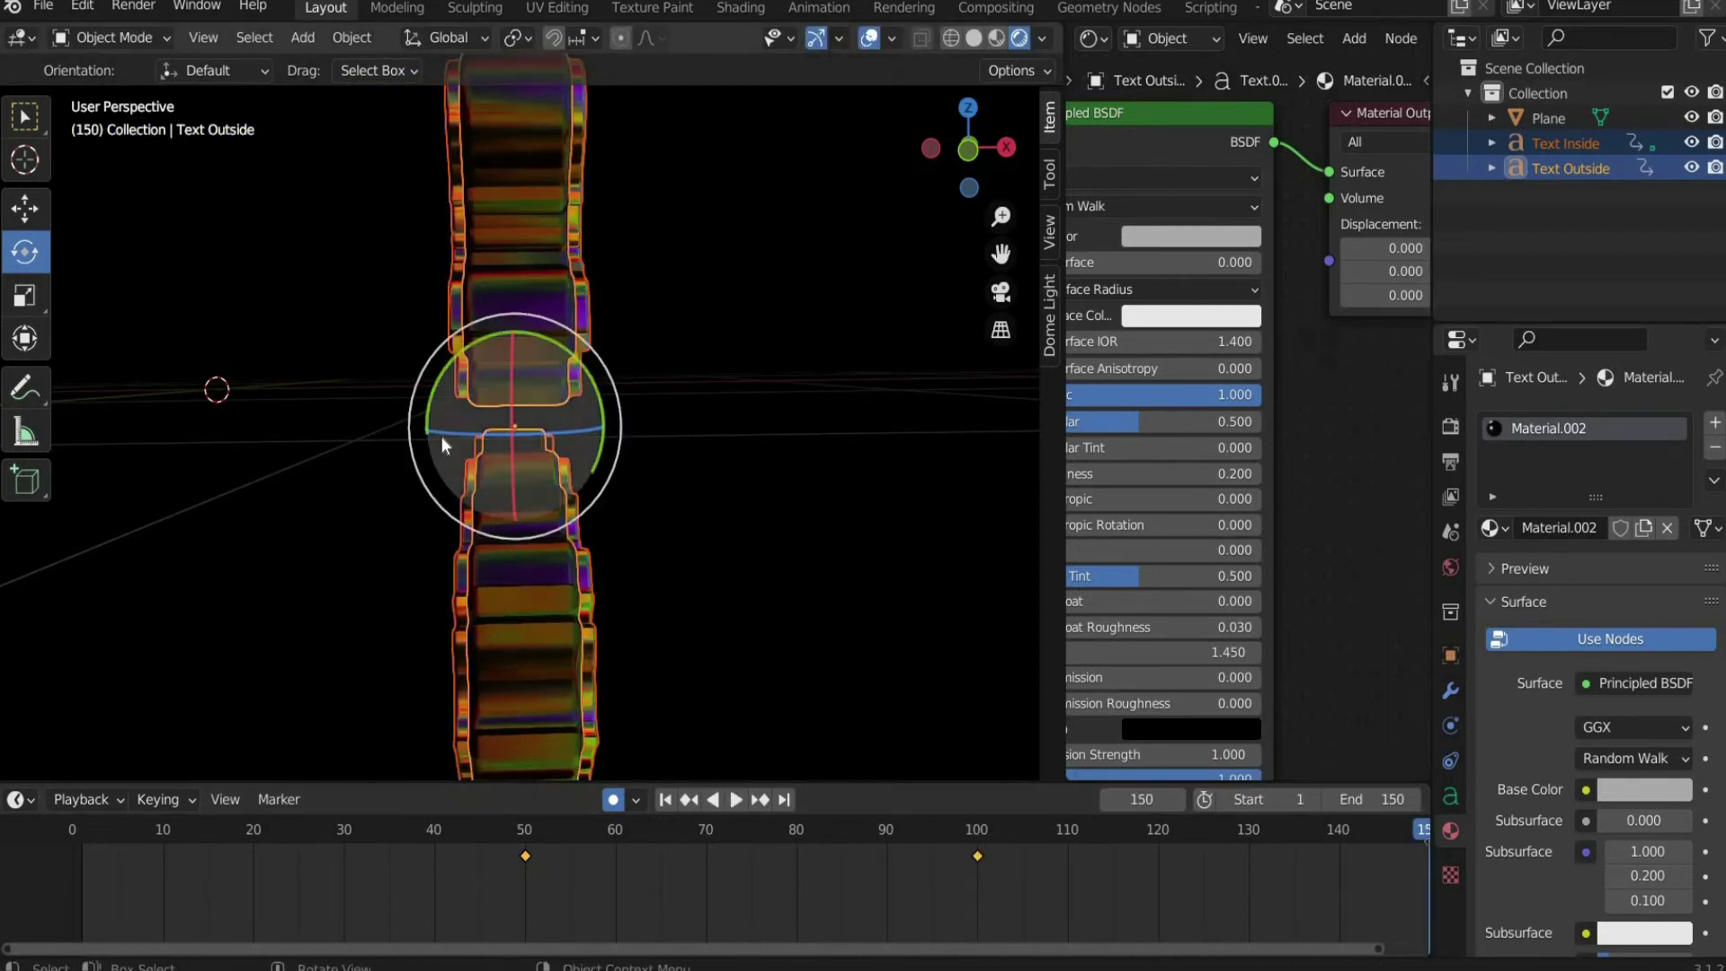
{"action": "left_click_drag", "start_coordinate": [432, 432], "coordinate": [570, 429]}
Step: At frame 1, rotate the lettering around Z so it faces the front, and preview the spin animation
{"action": "left_click_drag", "start_coordinate": [1416, 825], "coordinate": [340, 822]}
{"action": "key", "text": "shift+Left"}
{"action": "key", "text": "space"}
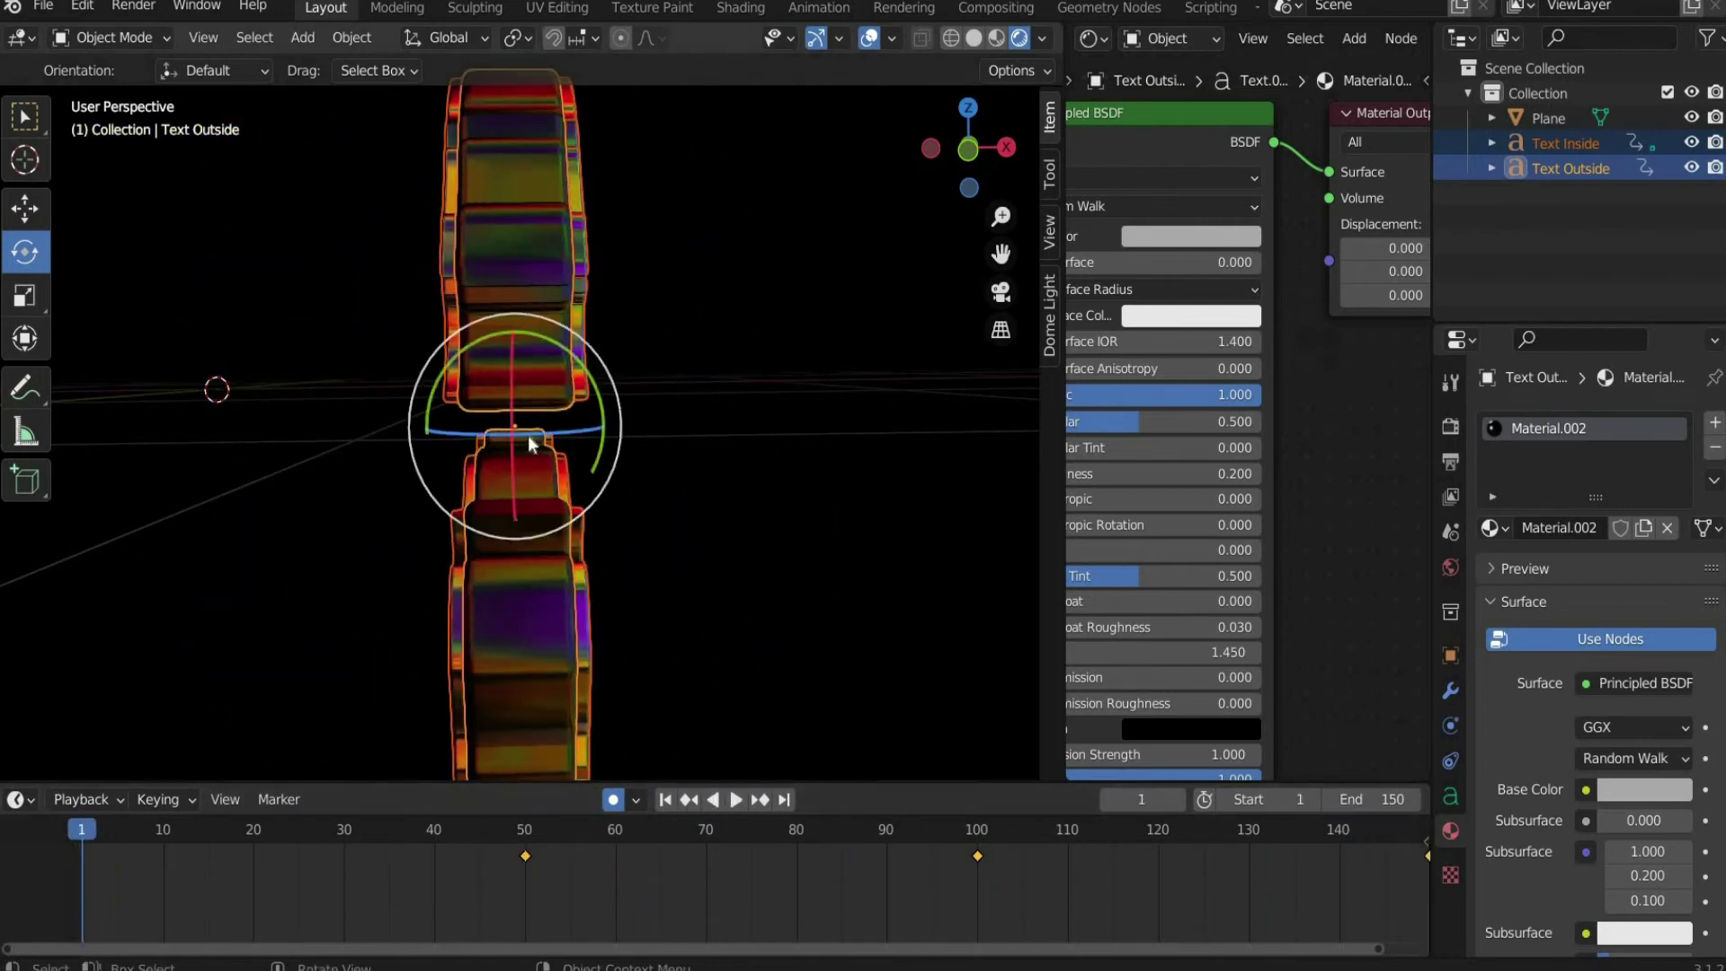
{"action": "mouse_move", "coordinate": [530, 443]}
{"action": "left_mouse_down"}
{"action": "mouse_move", "coordinate": [494, 427]}
{"action": "mouse_move", "coordinate": [508, 435]}
{"action": "left_mouse_up"}
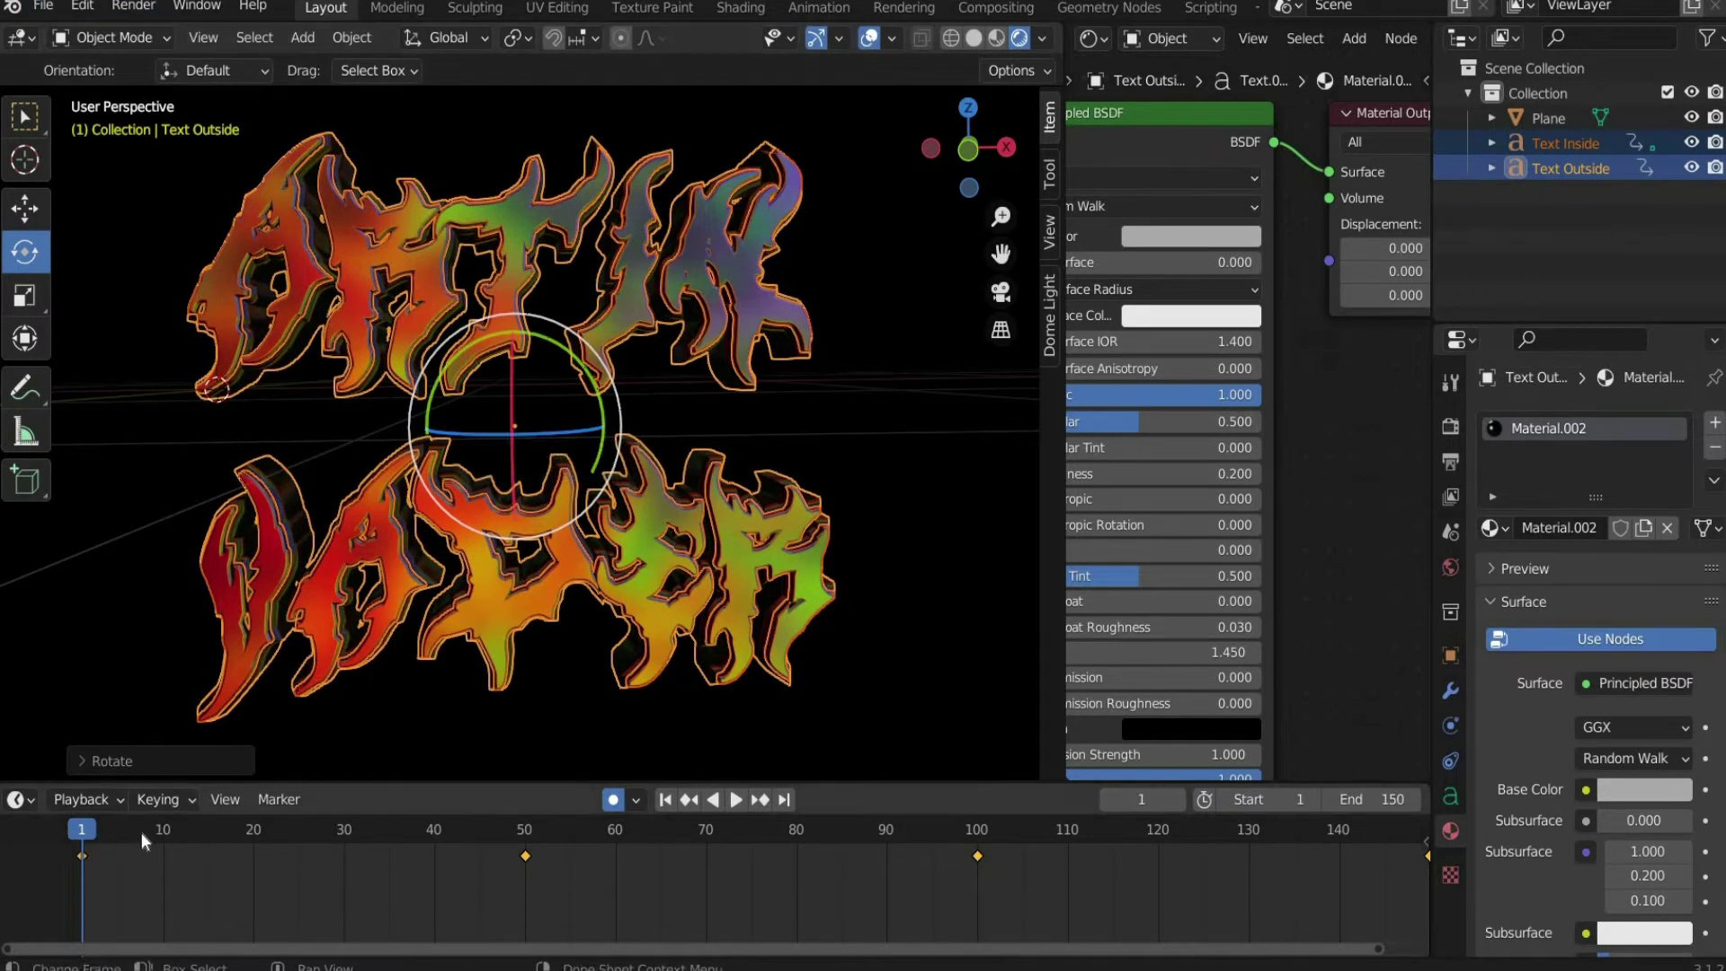
{"action": "key", "text": "space"}
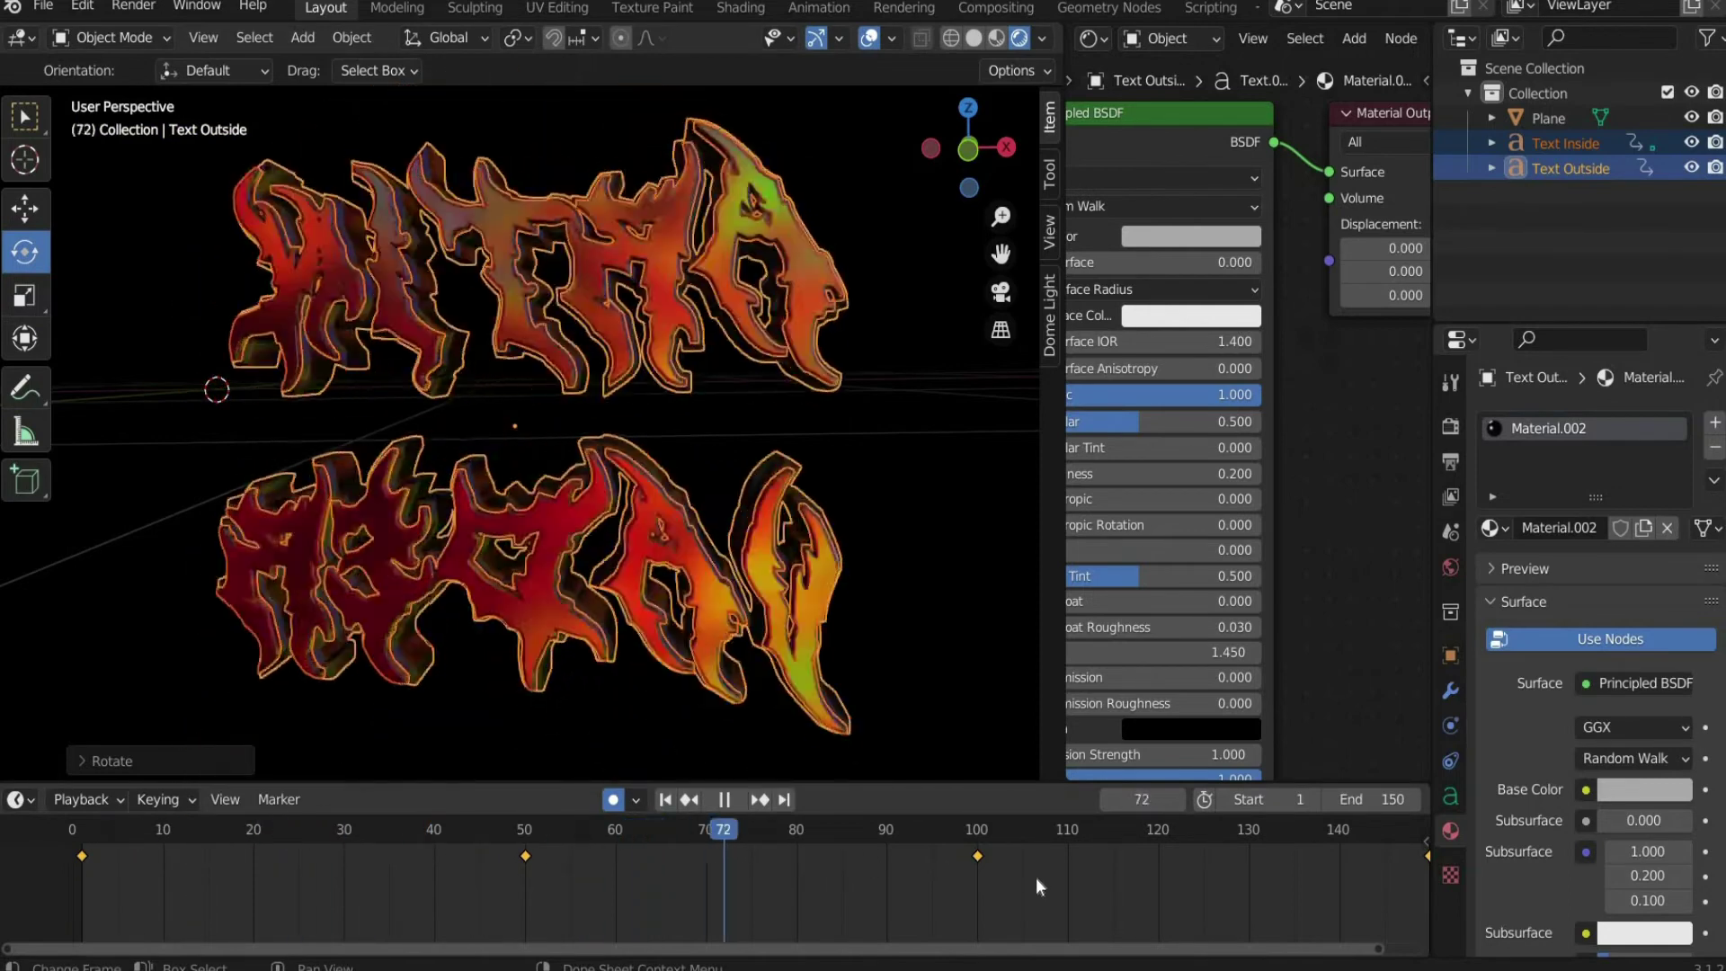
{"action": "left_click_drag", "start_coordinate": [892, 903], "coordinate": [87, 899]}
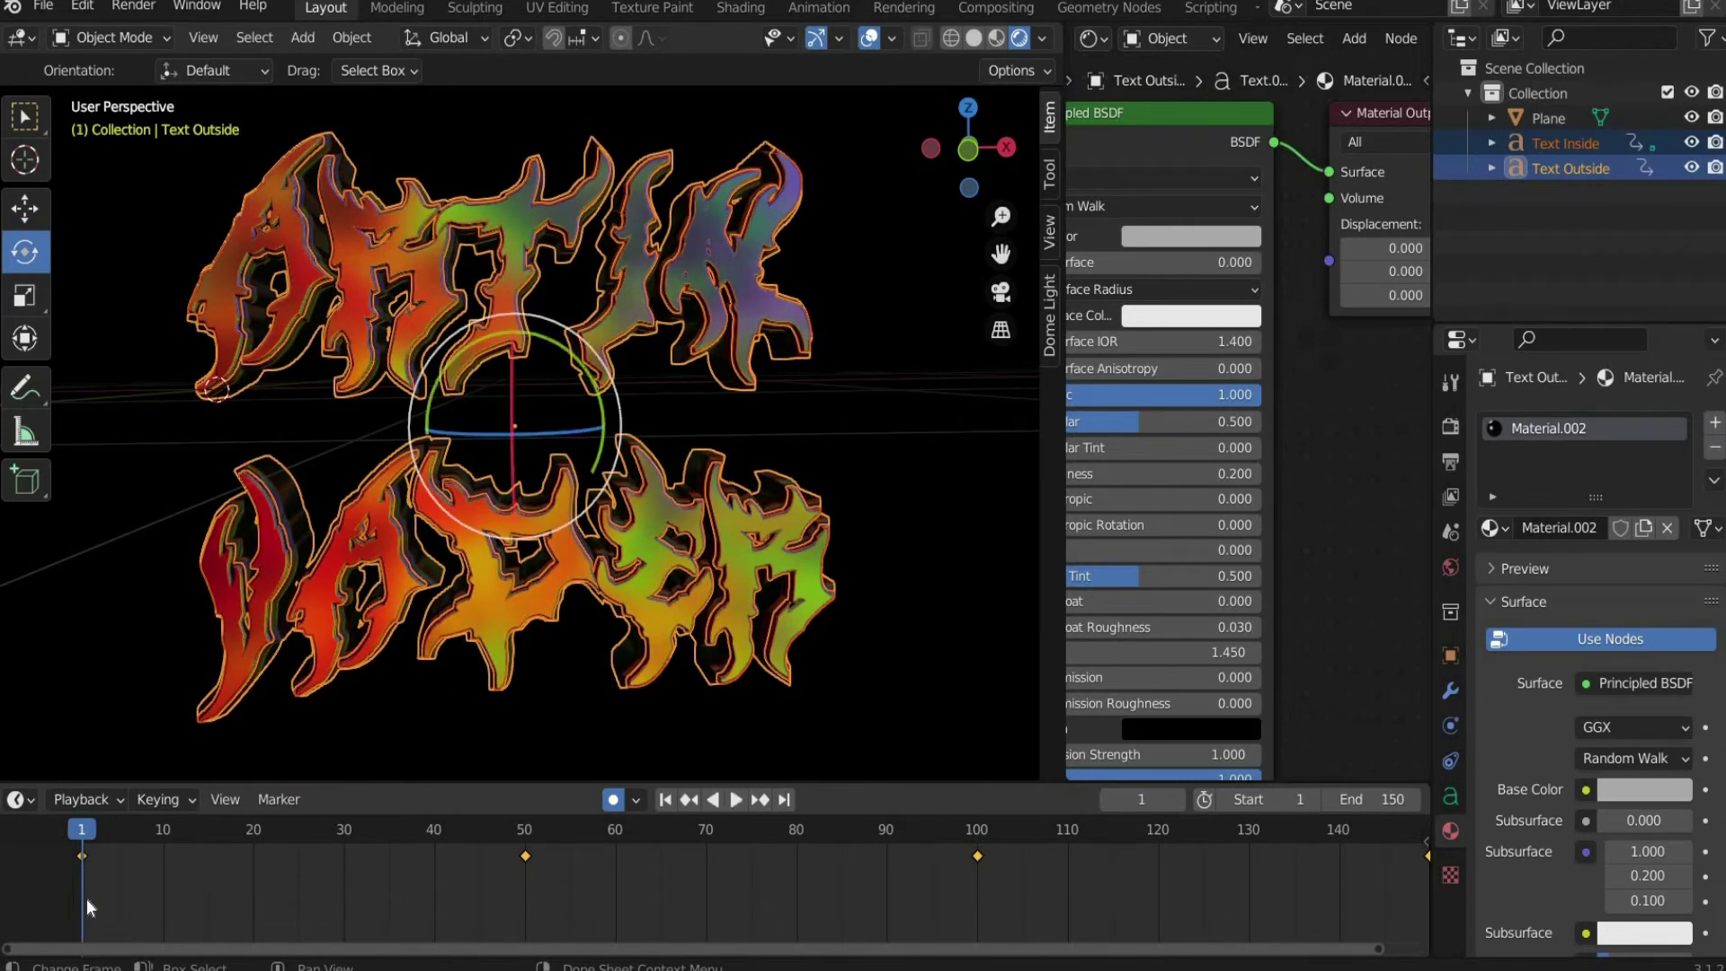
Step: Move the rotation keyframes at frames 50 and 100 to frames 70 and 80, previewing playback and returning to frame 1
{"action": "left_click_drag", "start_coordinate": [526, 856], "coordinate": [617, 859]}
{"action": "left_click", "coordinate": [526, 856]}
{"action": "left_click_drag", "start_coordinate": [977, 856], "coordinate": [842, 856]}
{"action": "left_click_drag", "start_coordinate": [618, 856], "coordinate": [662, 856]}
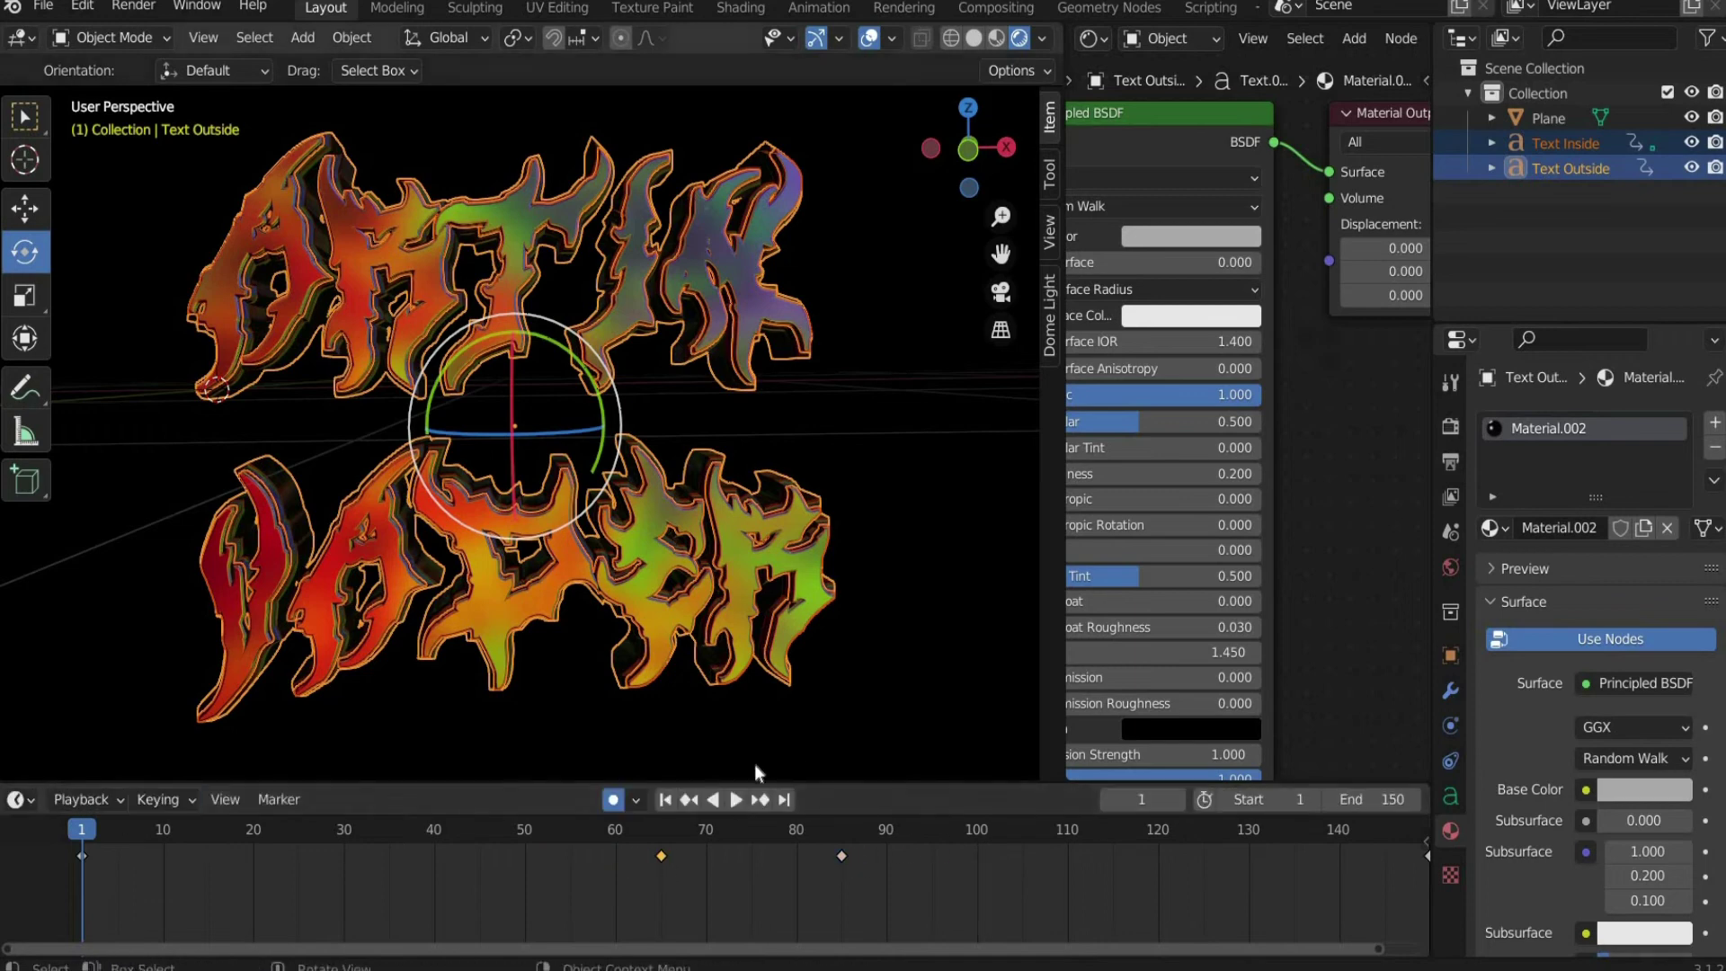
{"action": "left_click", "coordinate": [735, 801]}
{"action": "left_click", "coordinate": [736, 800]}
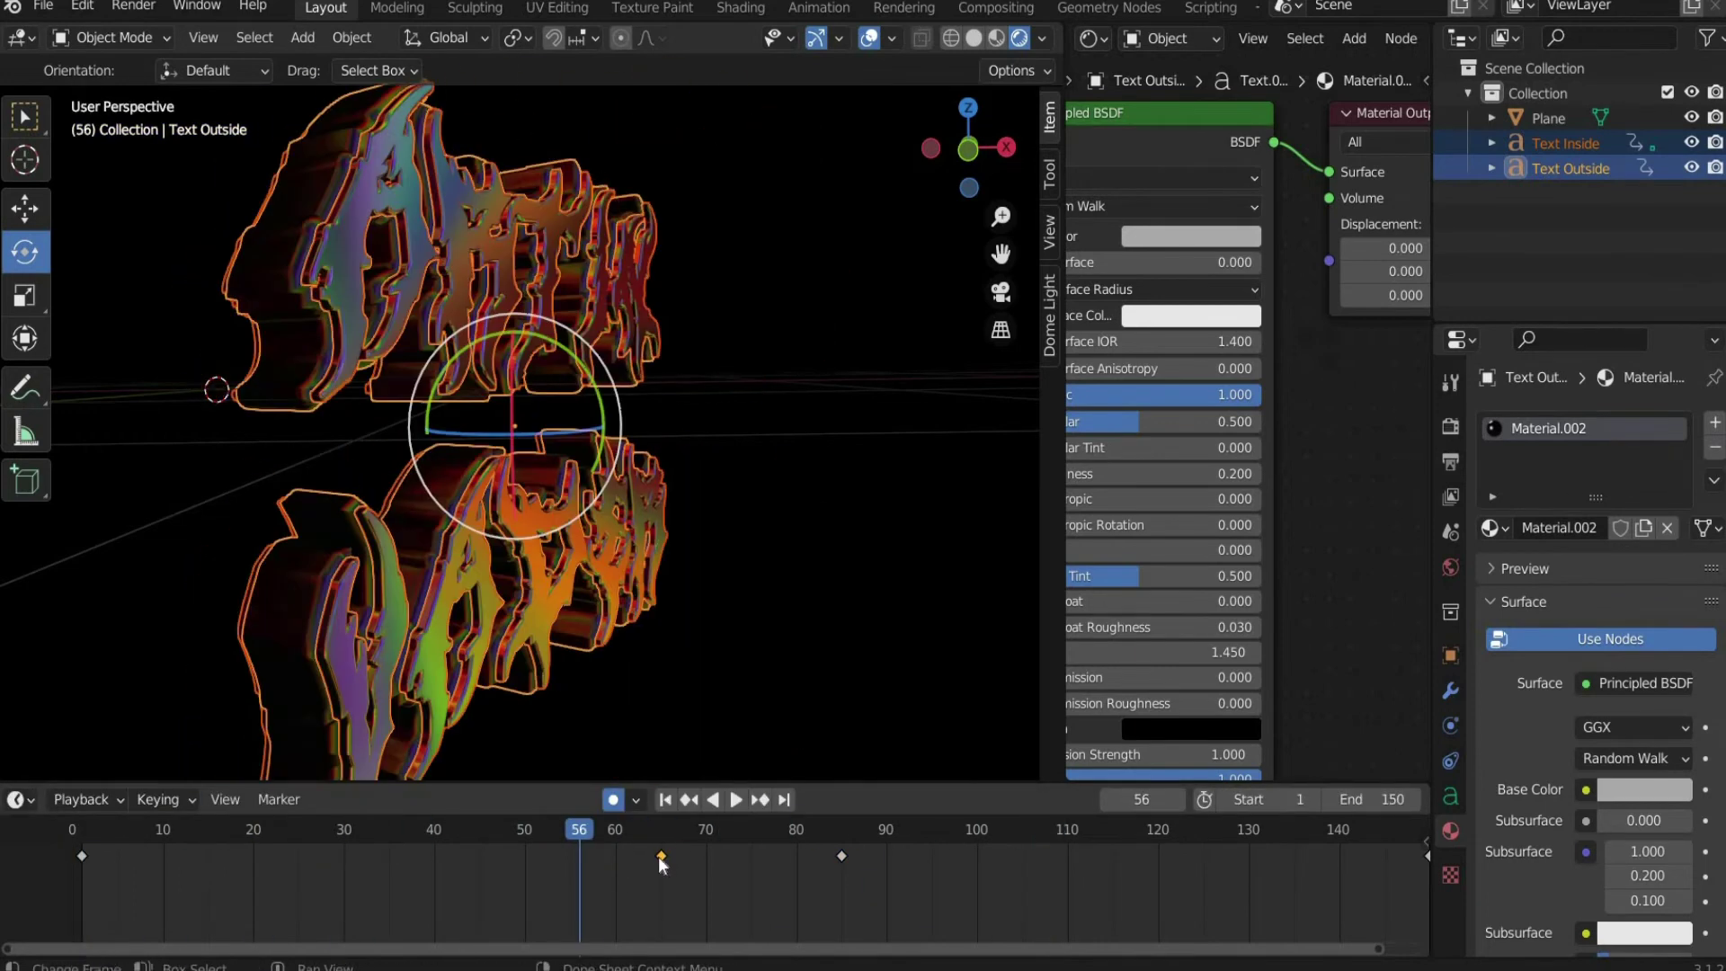
{"action": "left_click", "coordinate": [735, 799]}
{"action": "left_click", "coordinate": [735, 799]}
{"action": "left_click_drag", "start_coordinate": [656, 834], "coordinate": [81, 831]}
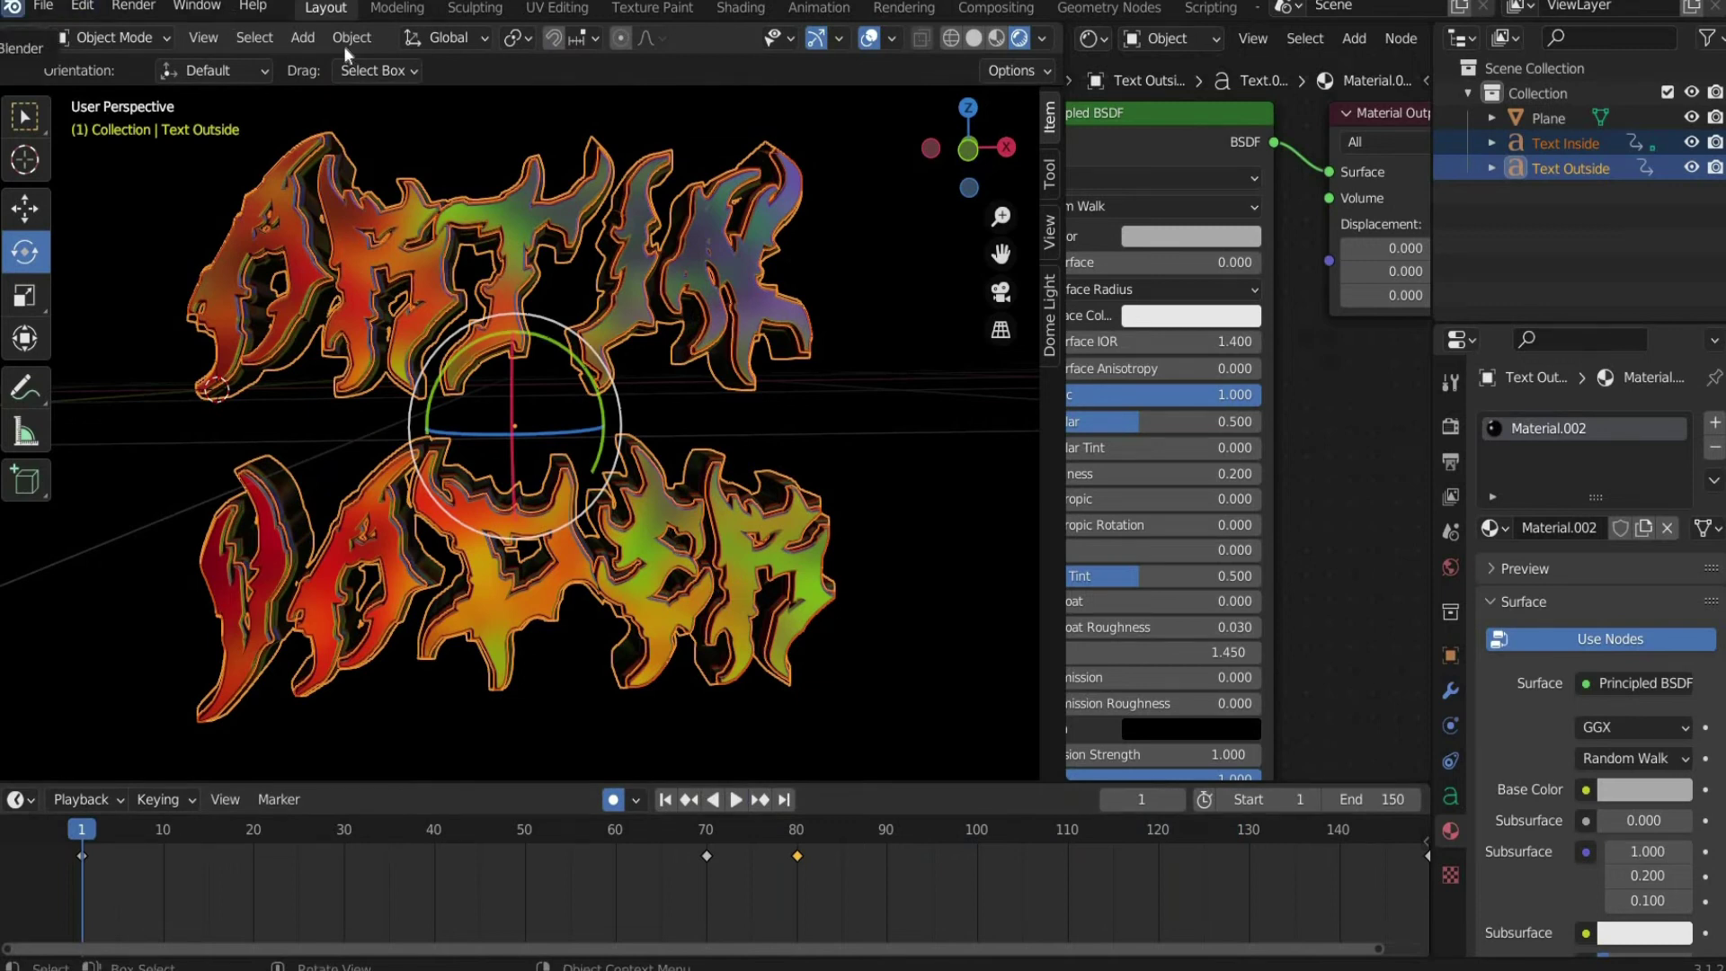
Step: Add a camera, look through it and place it at X 1.14 m, Y -5.38 m, Z 0.21 m facing the lettering
{"action": "left_click", "coordinate": [310, 45]}
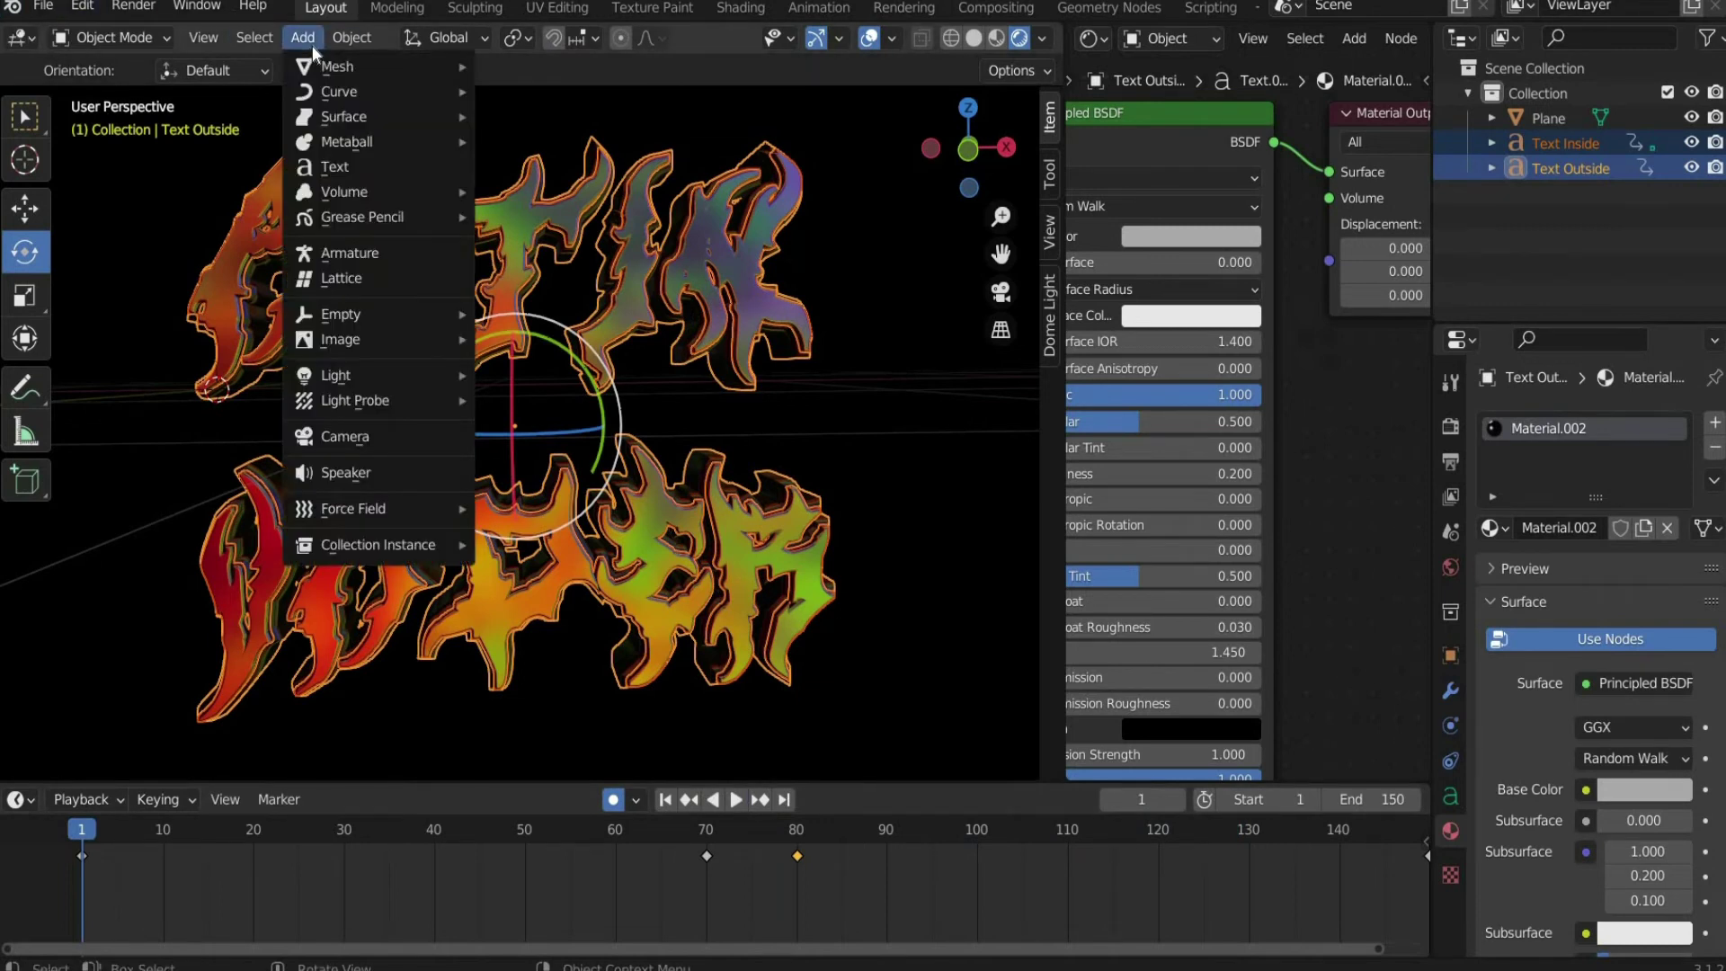
{"action": "left_click", "coordinate": [345, 436]}
{"action": "key", "text": "KP_0"}
{"action": "left_click_drag", "start_coordinate": [1039, 161], "coordinate": [848, 144]}
{"action": "left_click_drag", "start_coordinate": [944, 215], "coordinate": [801, 190]}
{"action": "left_click_drag", "start_coordinate": [955, 167], "coordinate": [1016, 167]}
{"action": "left_click_drag", "start_coordinate": [944, 214], "coordinate": [977, 166]}
{"action": "mouse_move", "coordinate": [939, 189]}
{"action": "left_mouse_down"}
{"action": "mouse_move", "coordinate": [877, 190]}
{"action": "mouse_move", "coordinate": [957, 215]}
{"action": "left_mouse_up"}
Step: Make the render square at 1080 × 1080 px and move the camera closer to Y -3.9 m, Z 0.15 m
{"action": "left_click", "coordinate": [1450, 426]}
{"action": "left_click", "coordinate": [1451, 464]}
{"action": "left_click", "coordinate": [1652, 456]}
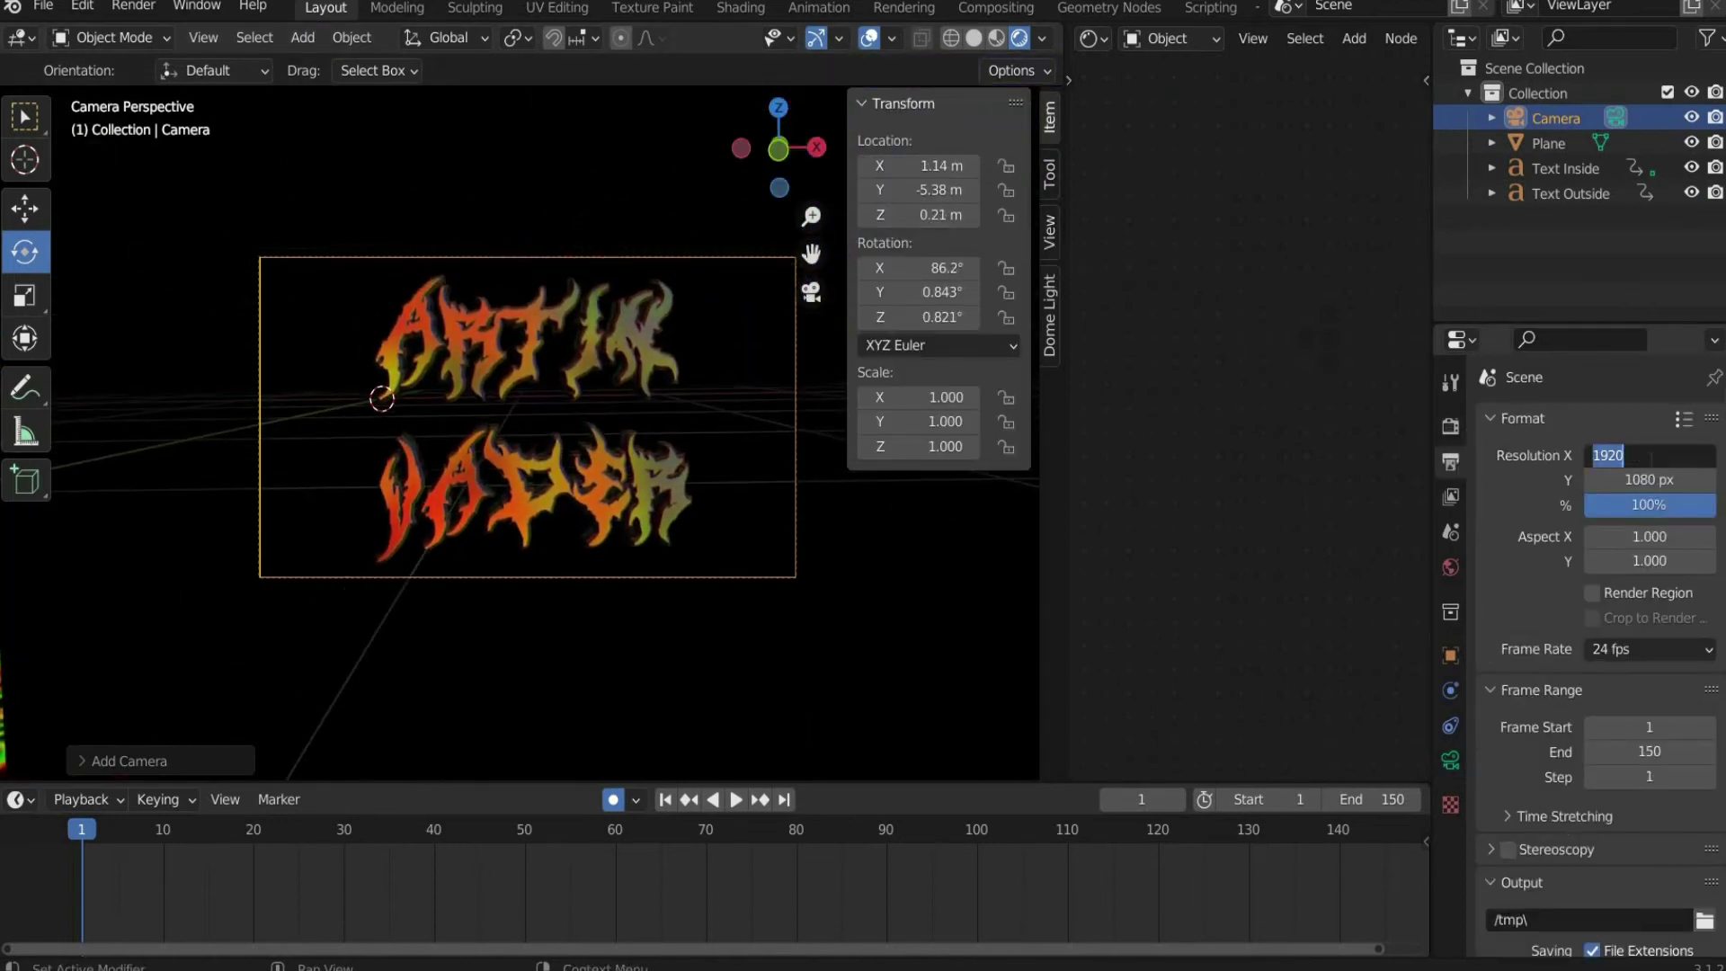
{"action": "type", "text": "1080"}
{"action": "key", "text": "Return"}
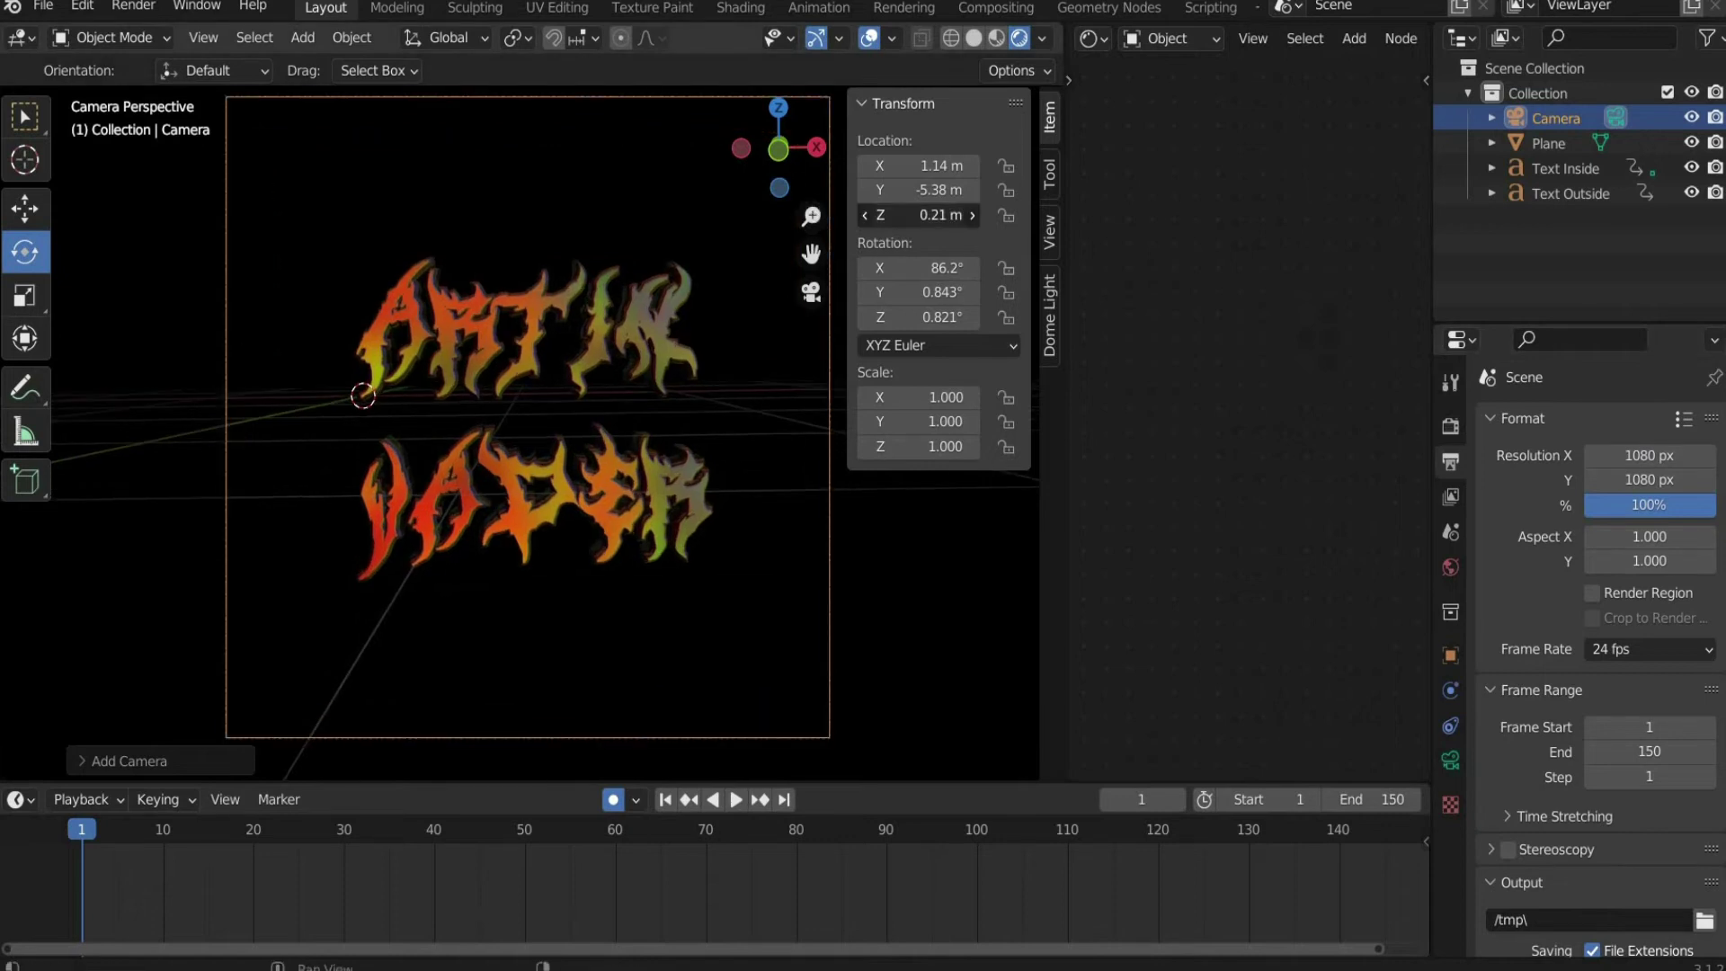
{"action": "mouse_move", "coordinate": [918, 190]}
{"action": "left_mouse_down"}
{"action": "mouse_move", "coordinate": [1062, 189]}
{"action": "mouse_move", "coordinate": [912, 190]}
{"action": "left_mouse_up"}
Step: Enable Ambient Occlusion and Bloom for the Eevee render, and show the Bloom settings
{"action": "left_click", "coordinate": [1453, 430]}
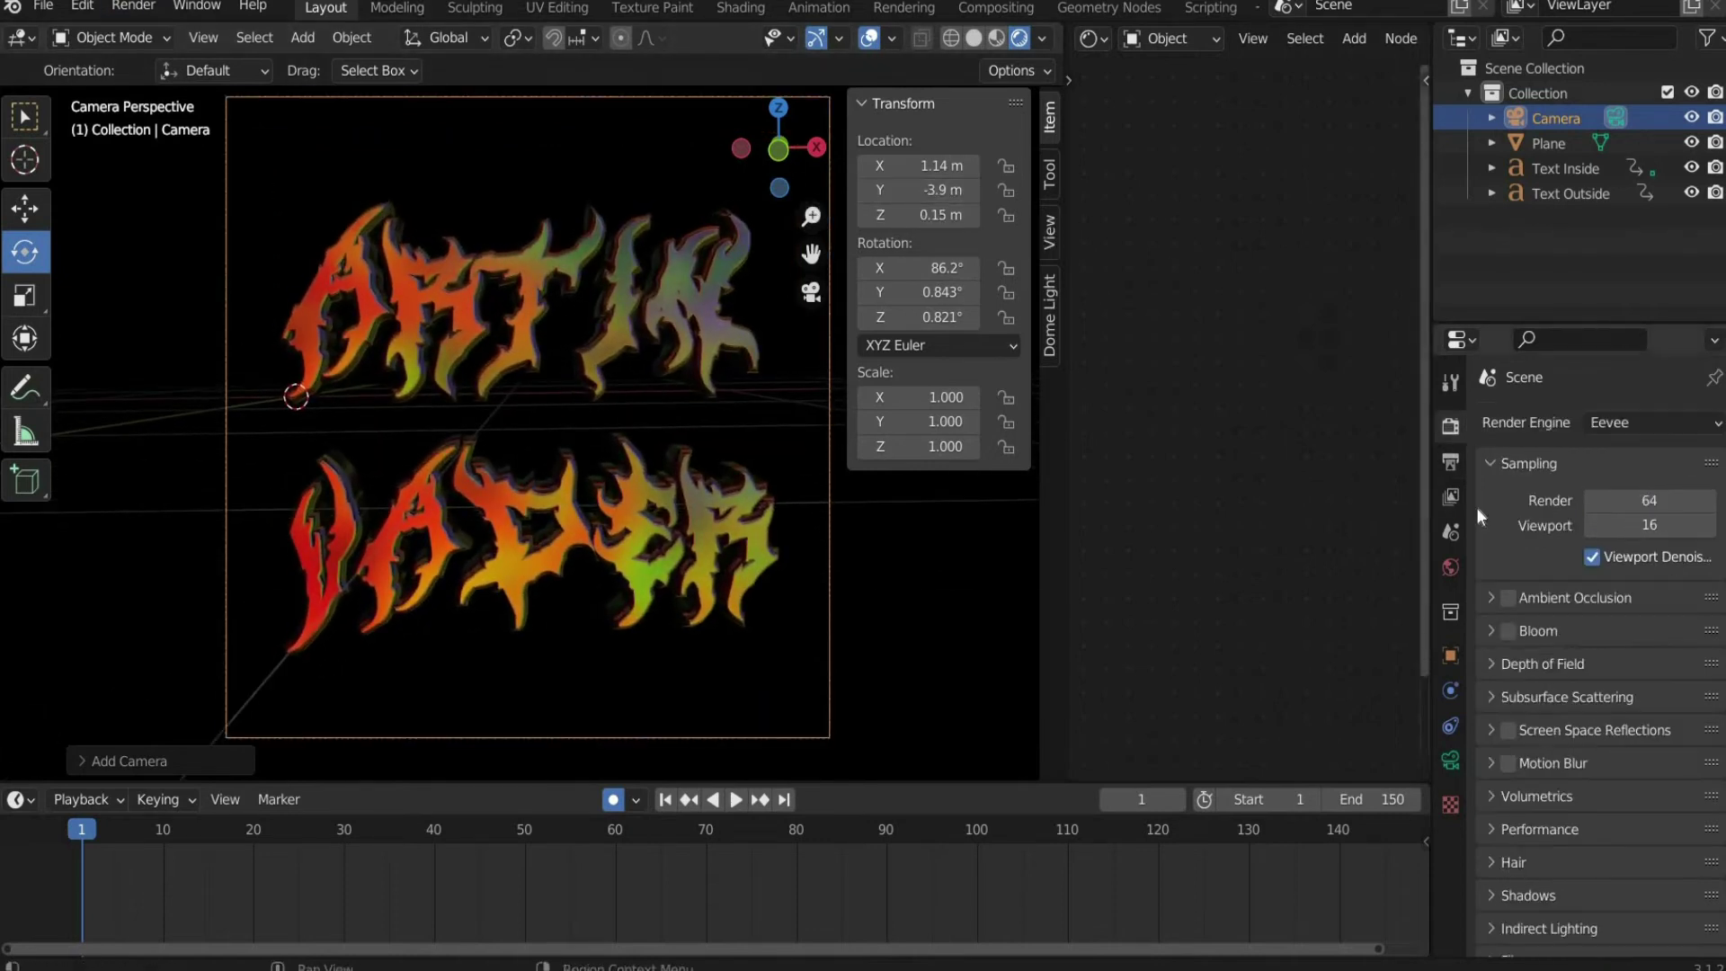
{"action": "left_click", "coordinate": [1508, 599]}
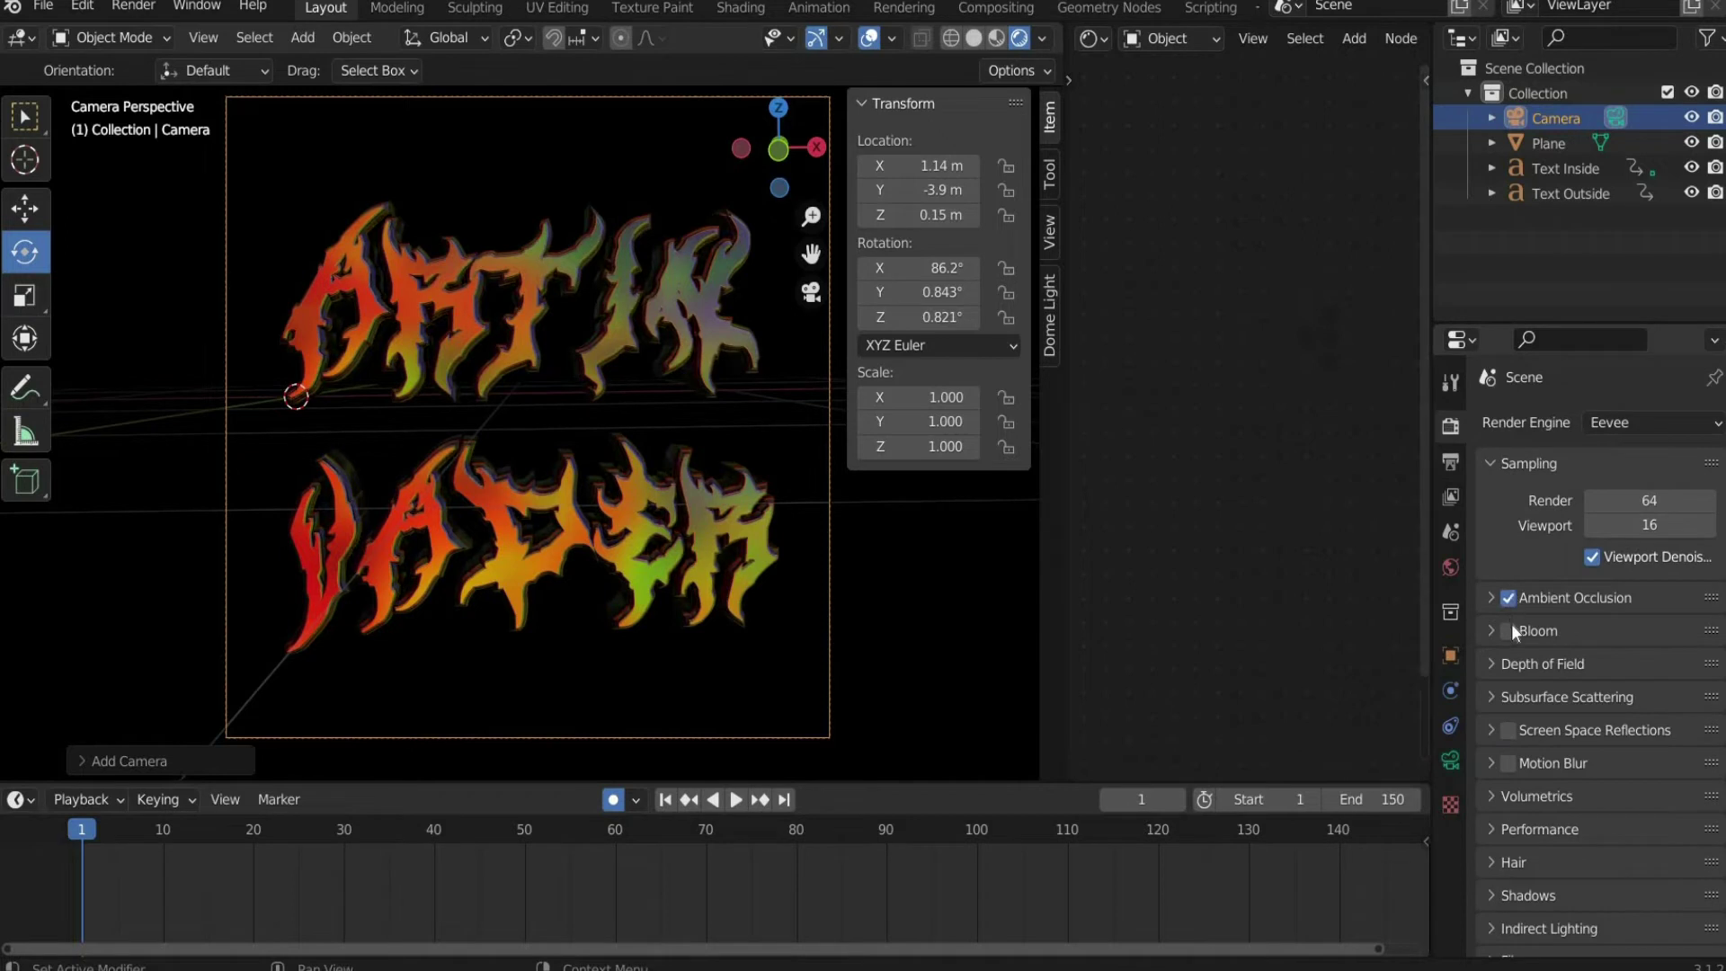
{"action": "left_click", "coordinate": [1500, 633]}
{"action": "left_click", "coordinate": [1496, 632]}
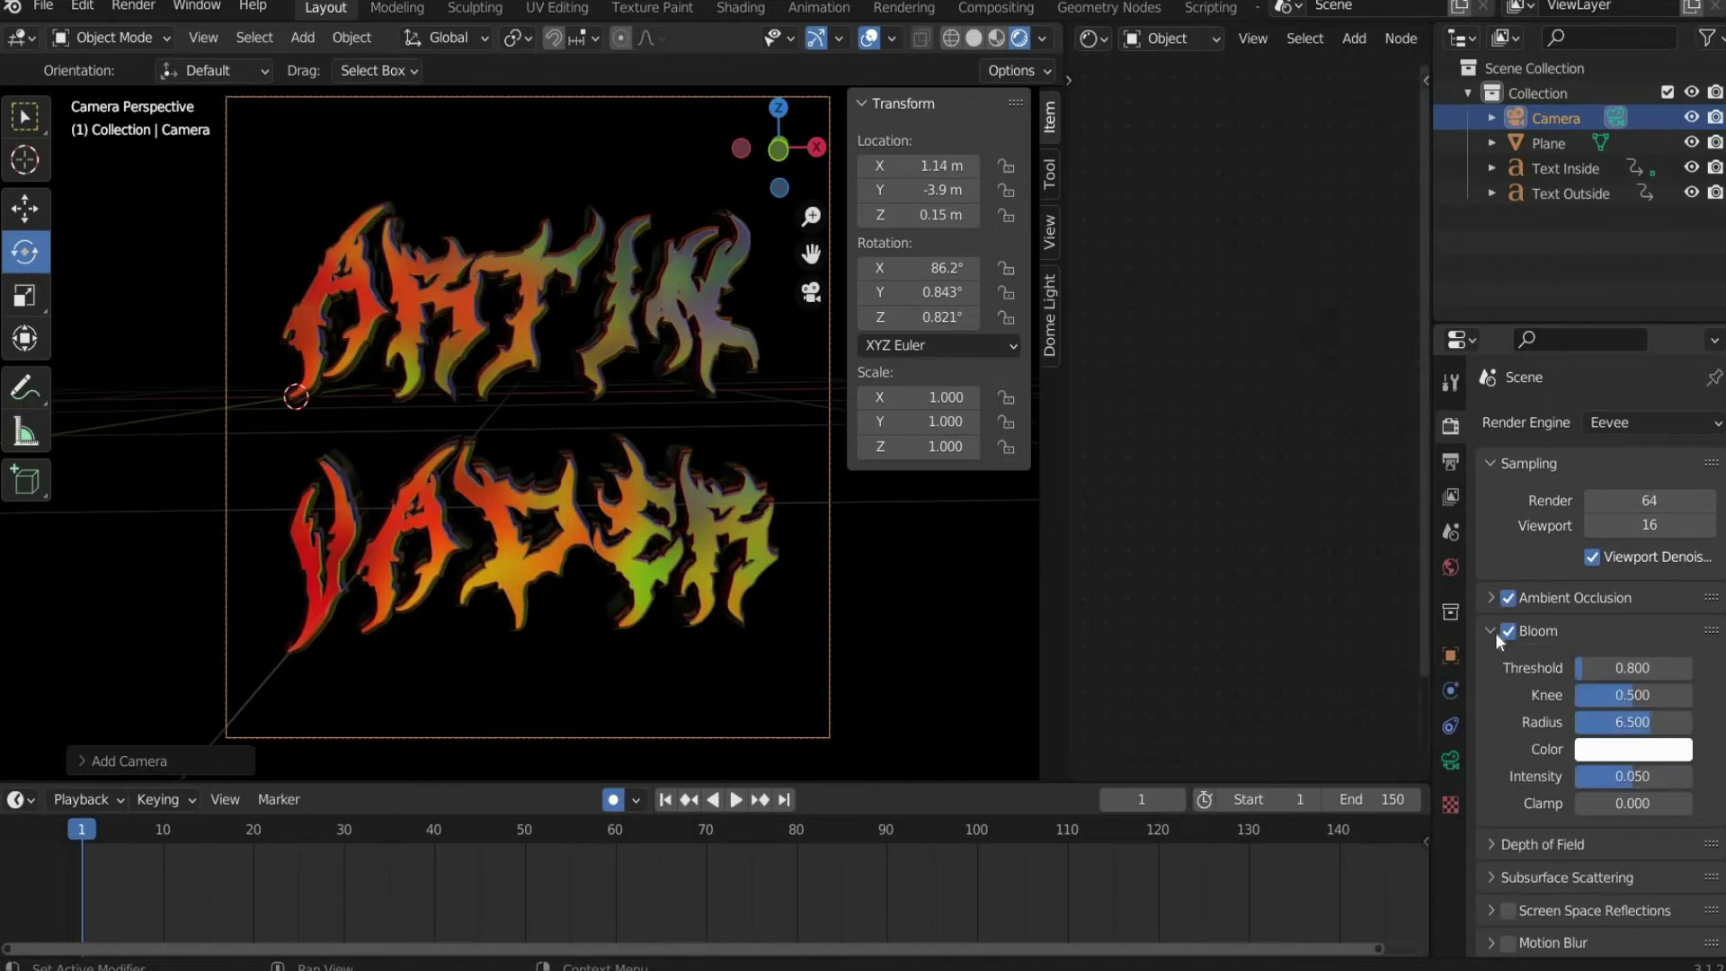
Step: Set the Bloom threshold to 0.180 and its knee to 1, and render the animation
{"action": "left_click", "coordinate": [1615, 672]}
{"action": "type", "text": "0."}
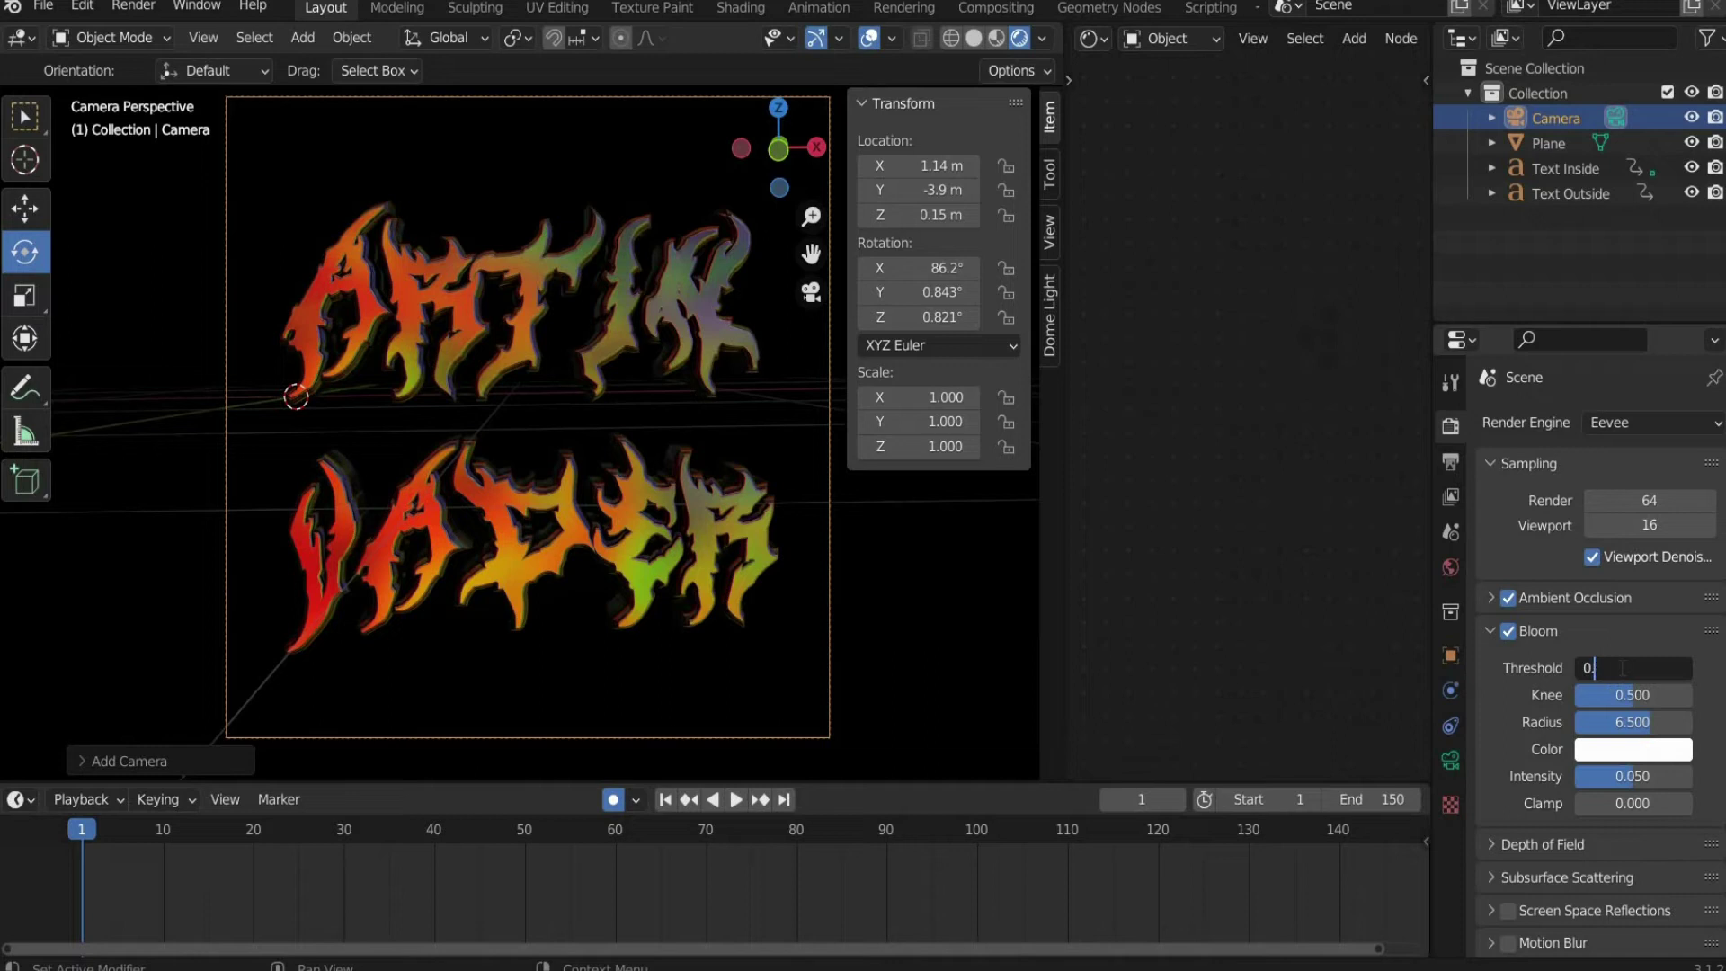
{"action": "type", "text": "88"}
{"action": "key", "text": "Return"}
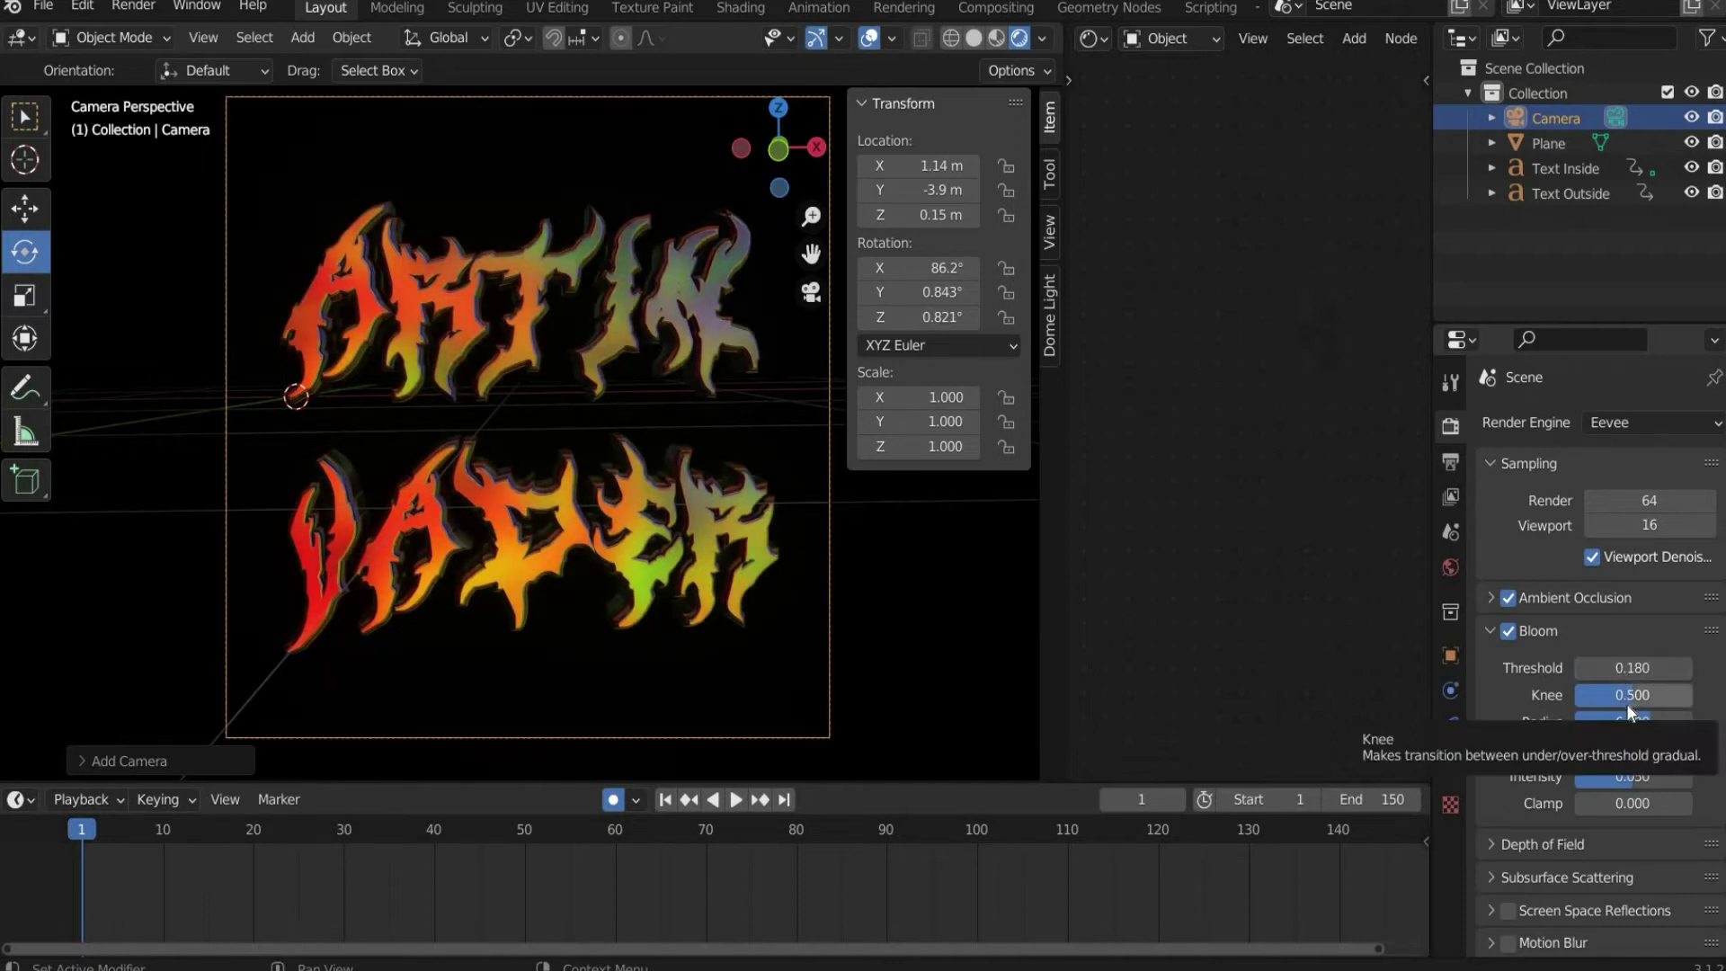
{"action": "left_click", "coordinate": [1627, 702]}
{"action": "type", "text": "1"}
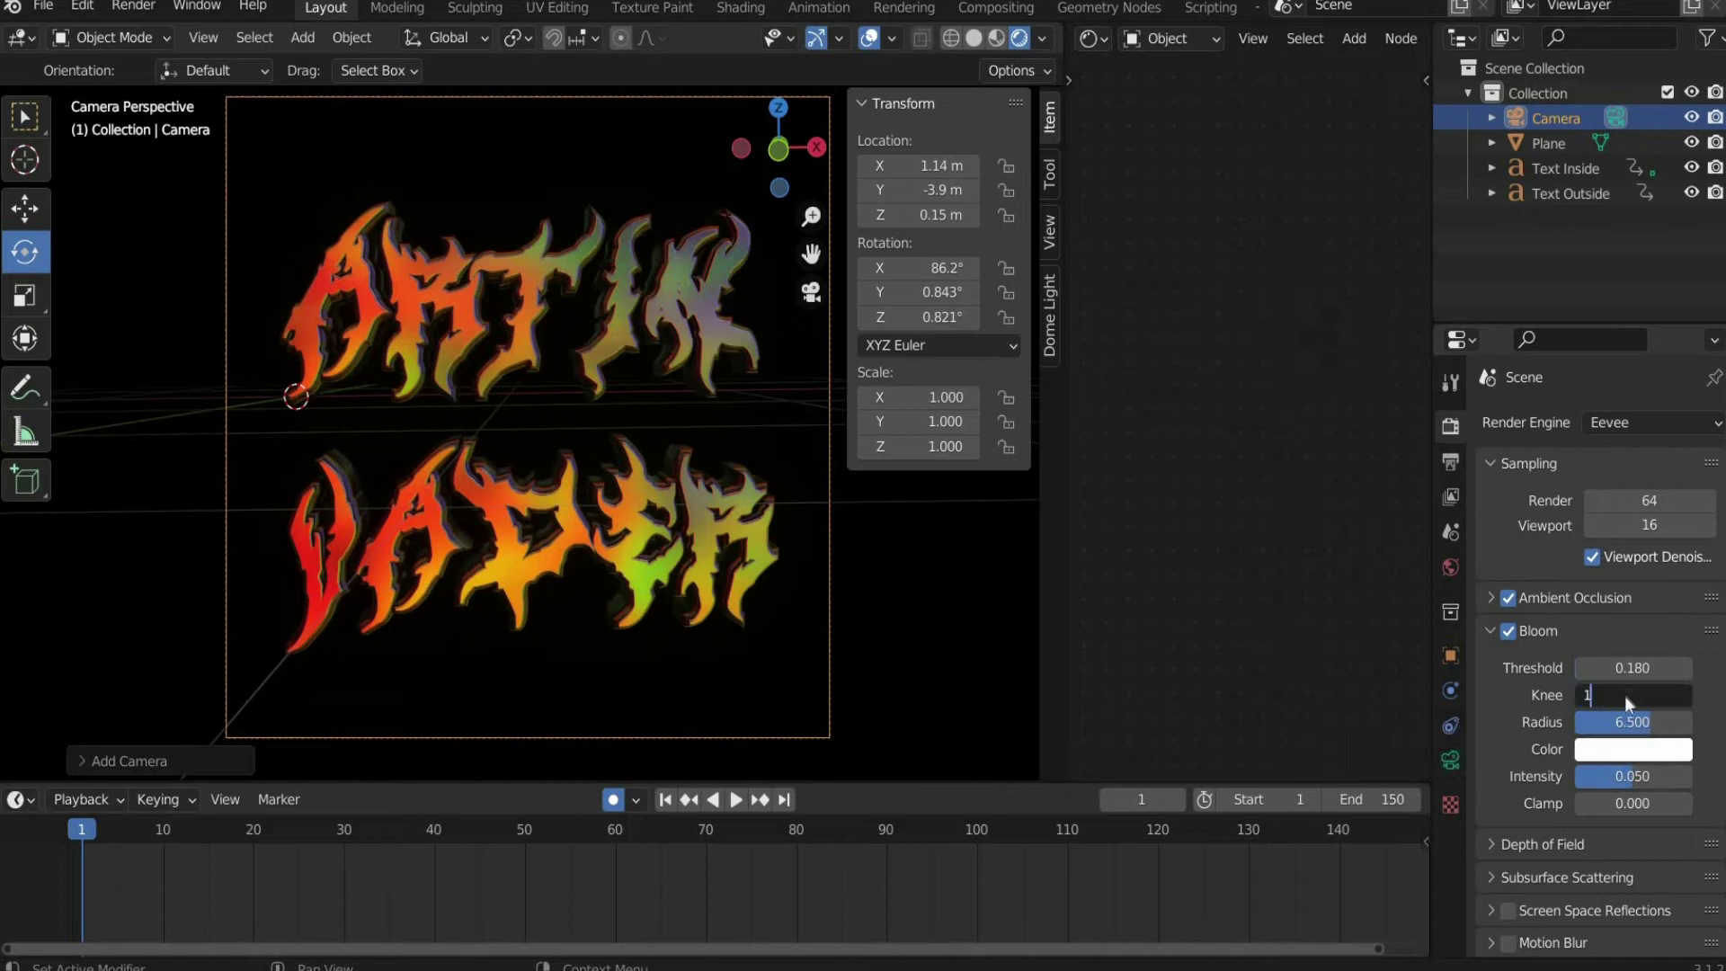
{"action": "key", "text": "Return"}
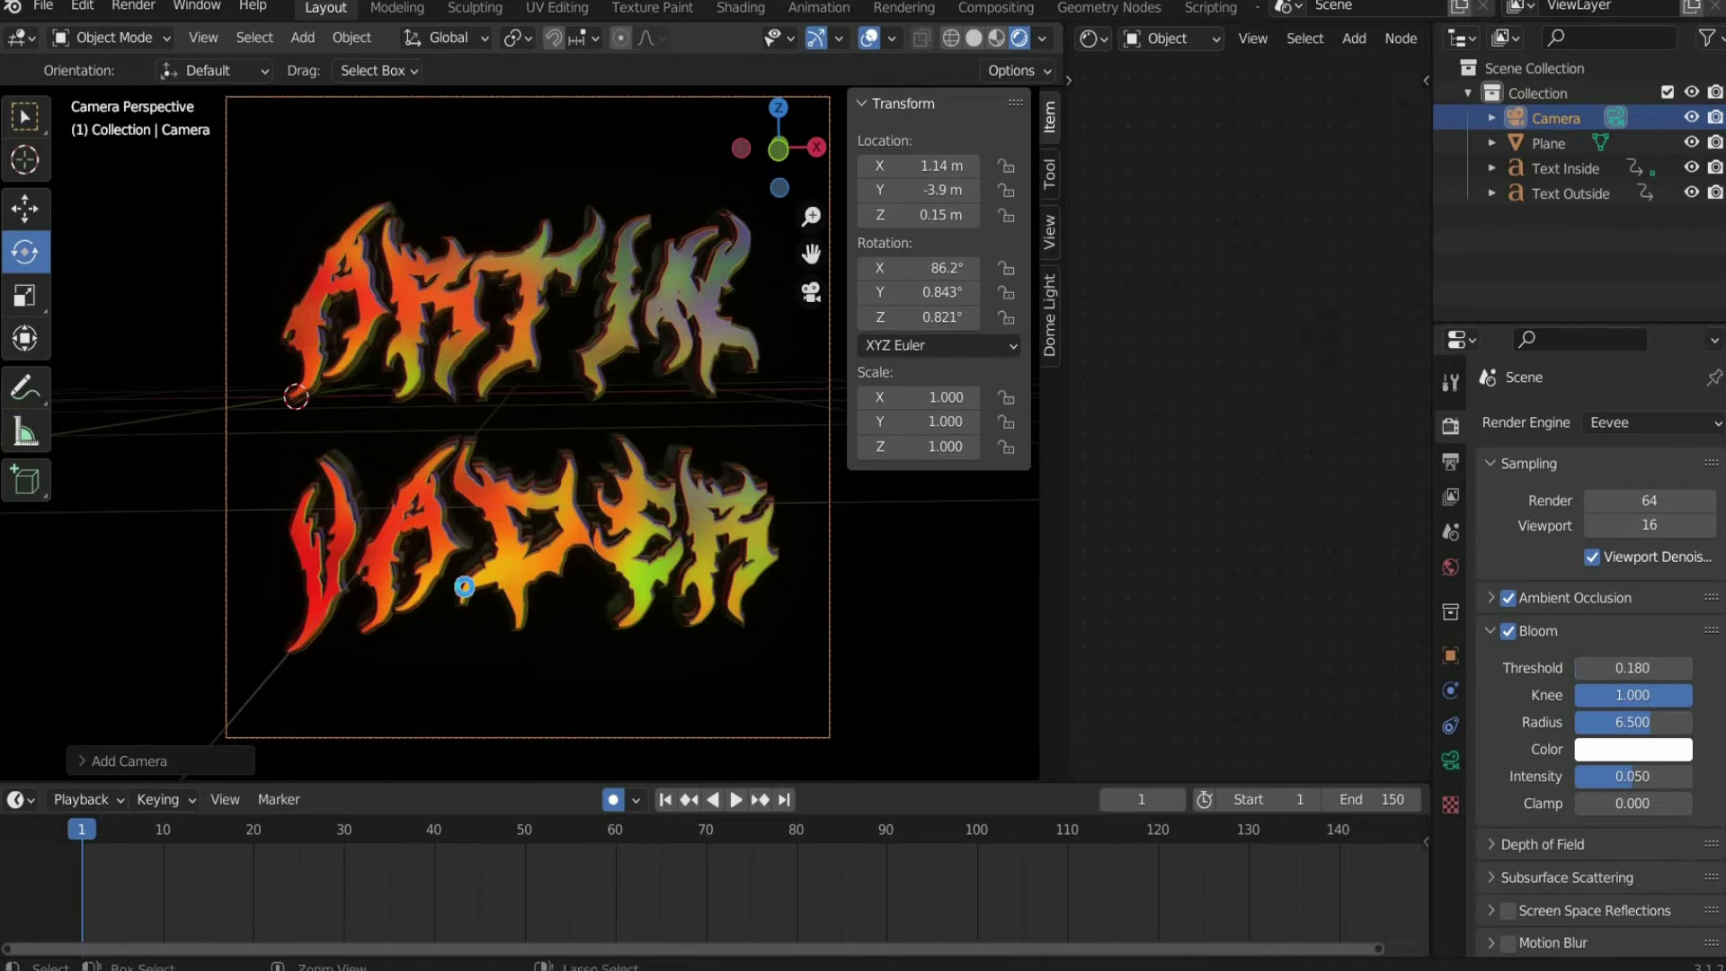
{"action": "key", "text": "ctrl+F12"}
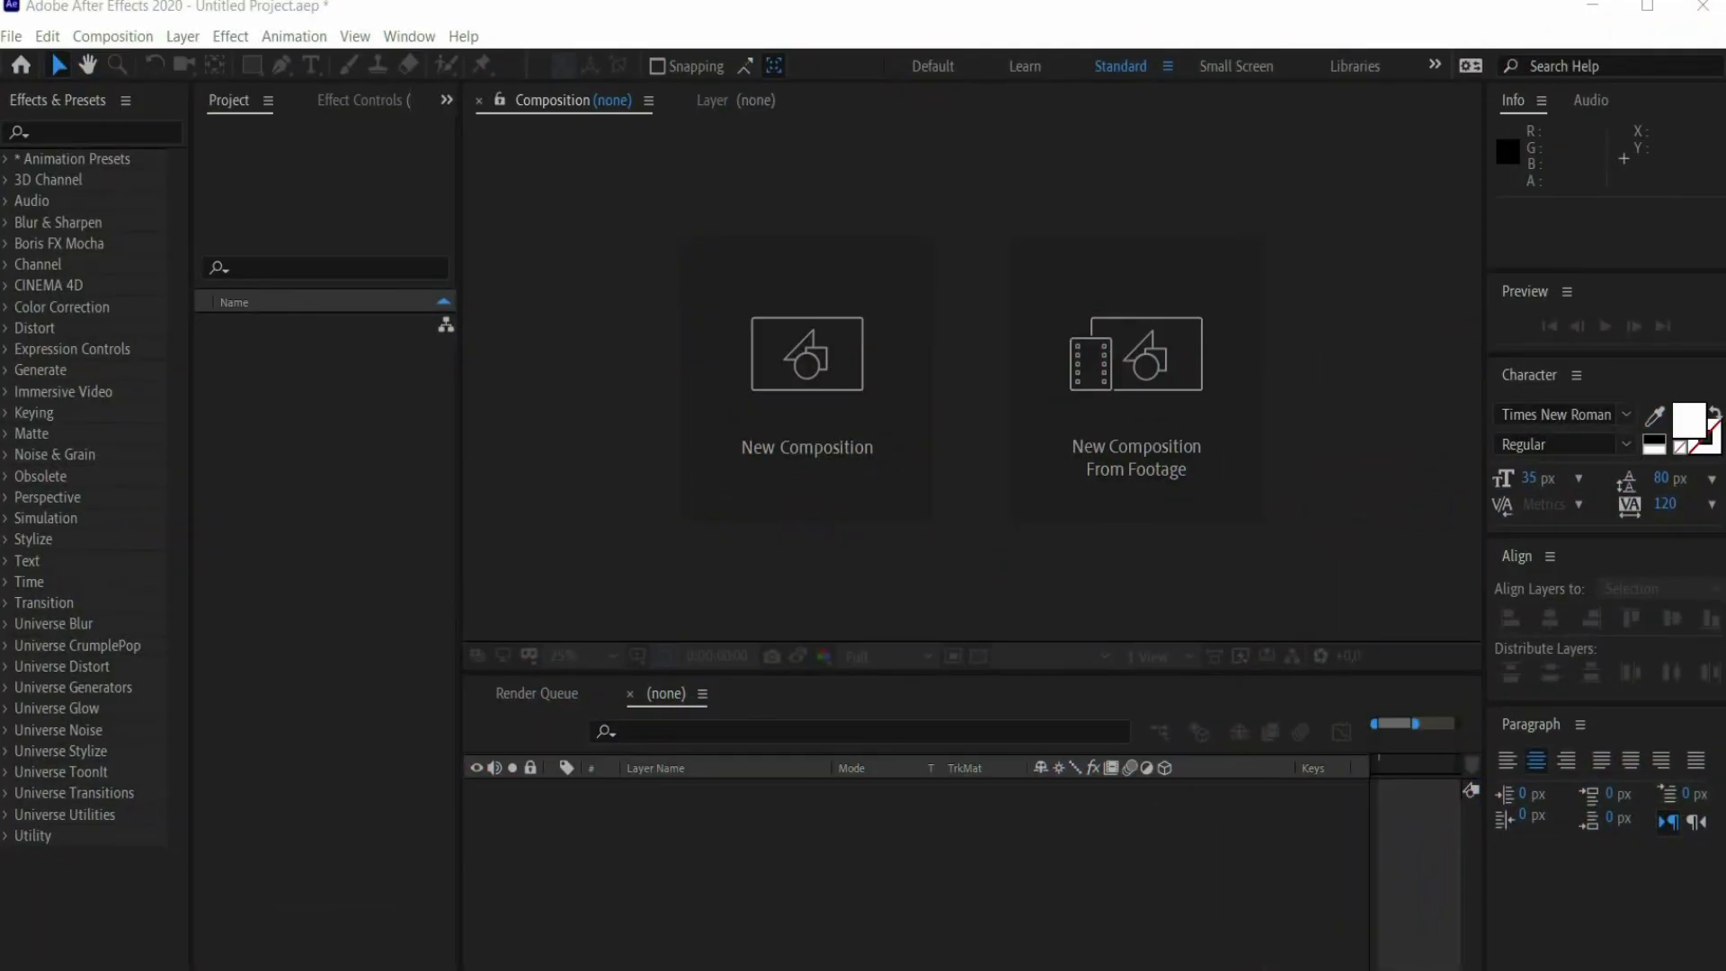
Step: In After Effects, import the rendered PNG sequence starting at 0001 from the tmp folder and place it in the composition's timeline
{"action": "double_click", "coordinate": [243, 410]}
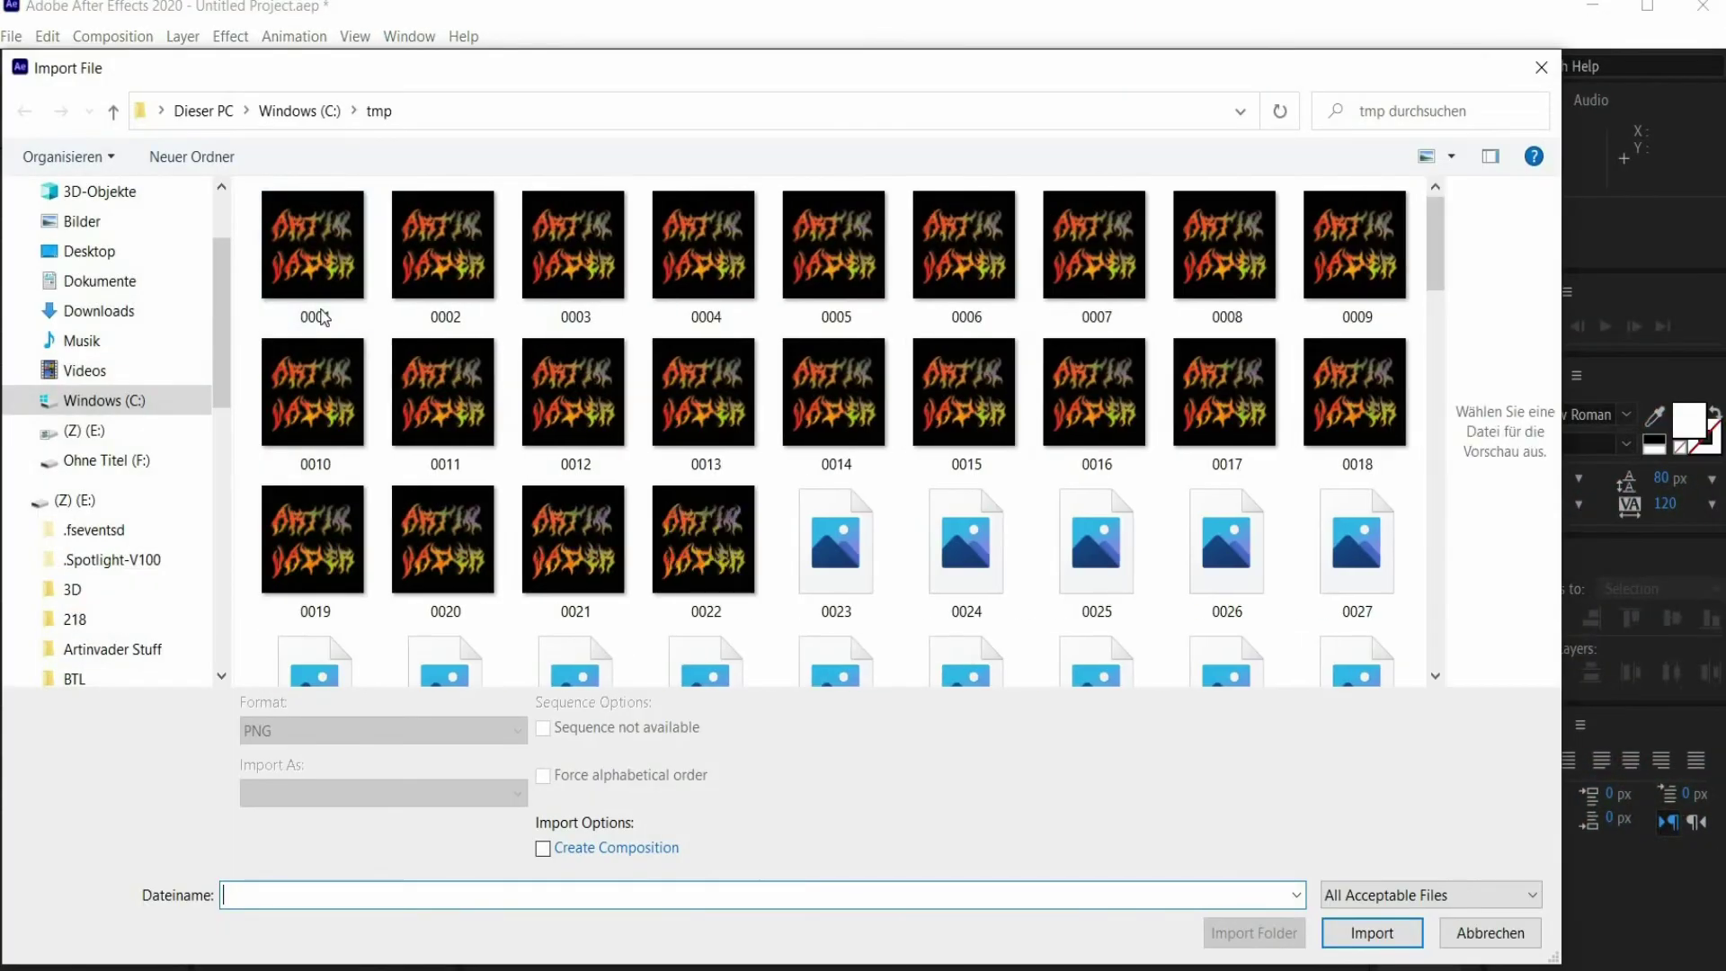
{"action": "left_click", "coordinate": [322, 317]}
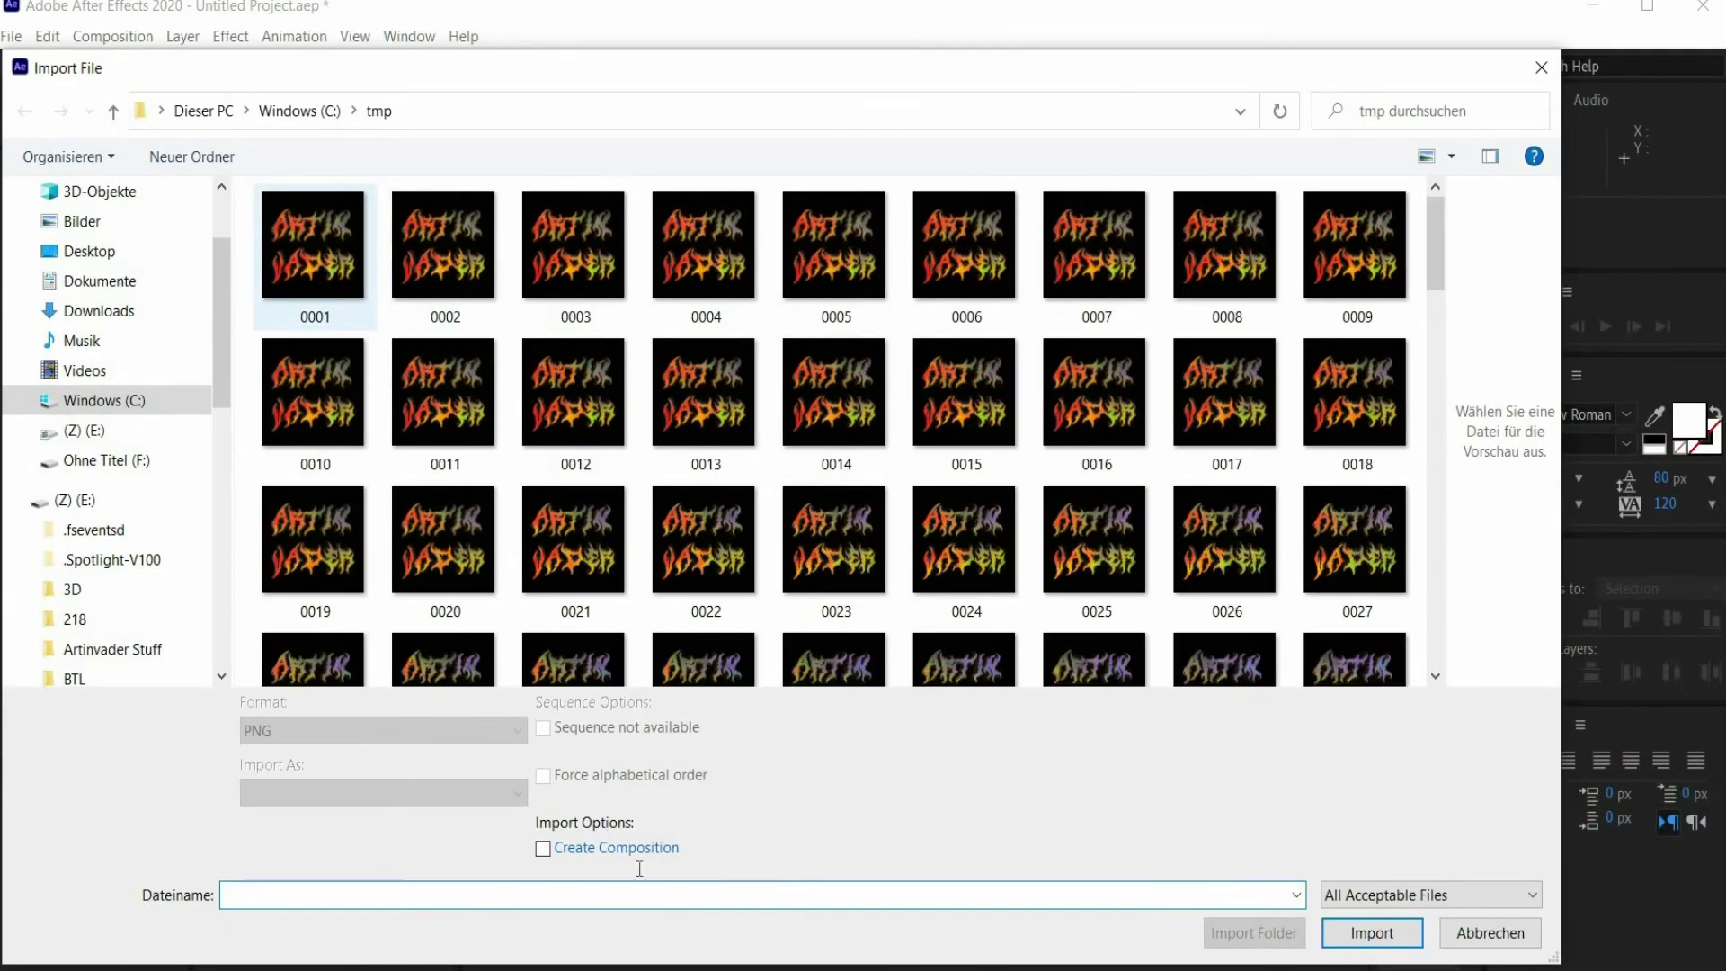
{"action": "left_click", "coordinate": [1342, 915]}
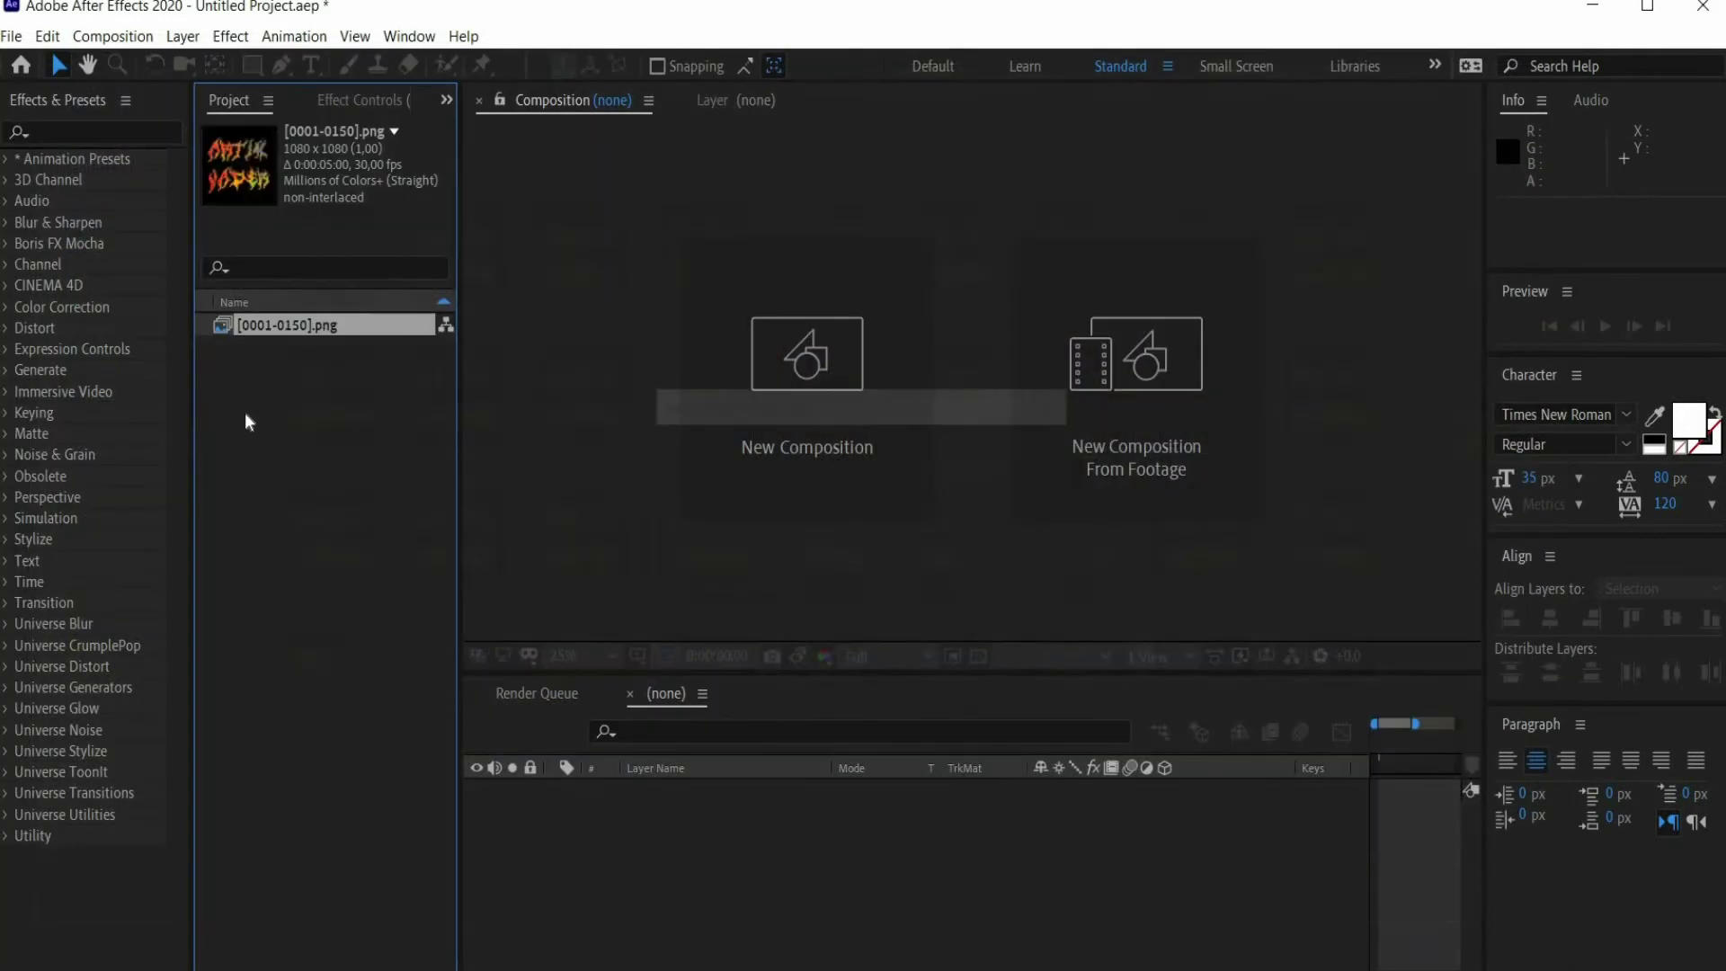
{"action": "left_click_drag", "start_coordinate": [274, 337], "coordinate": [613, 818]}
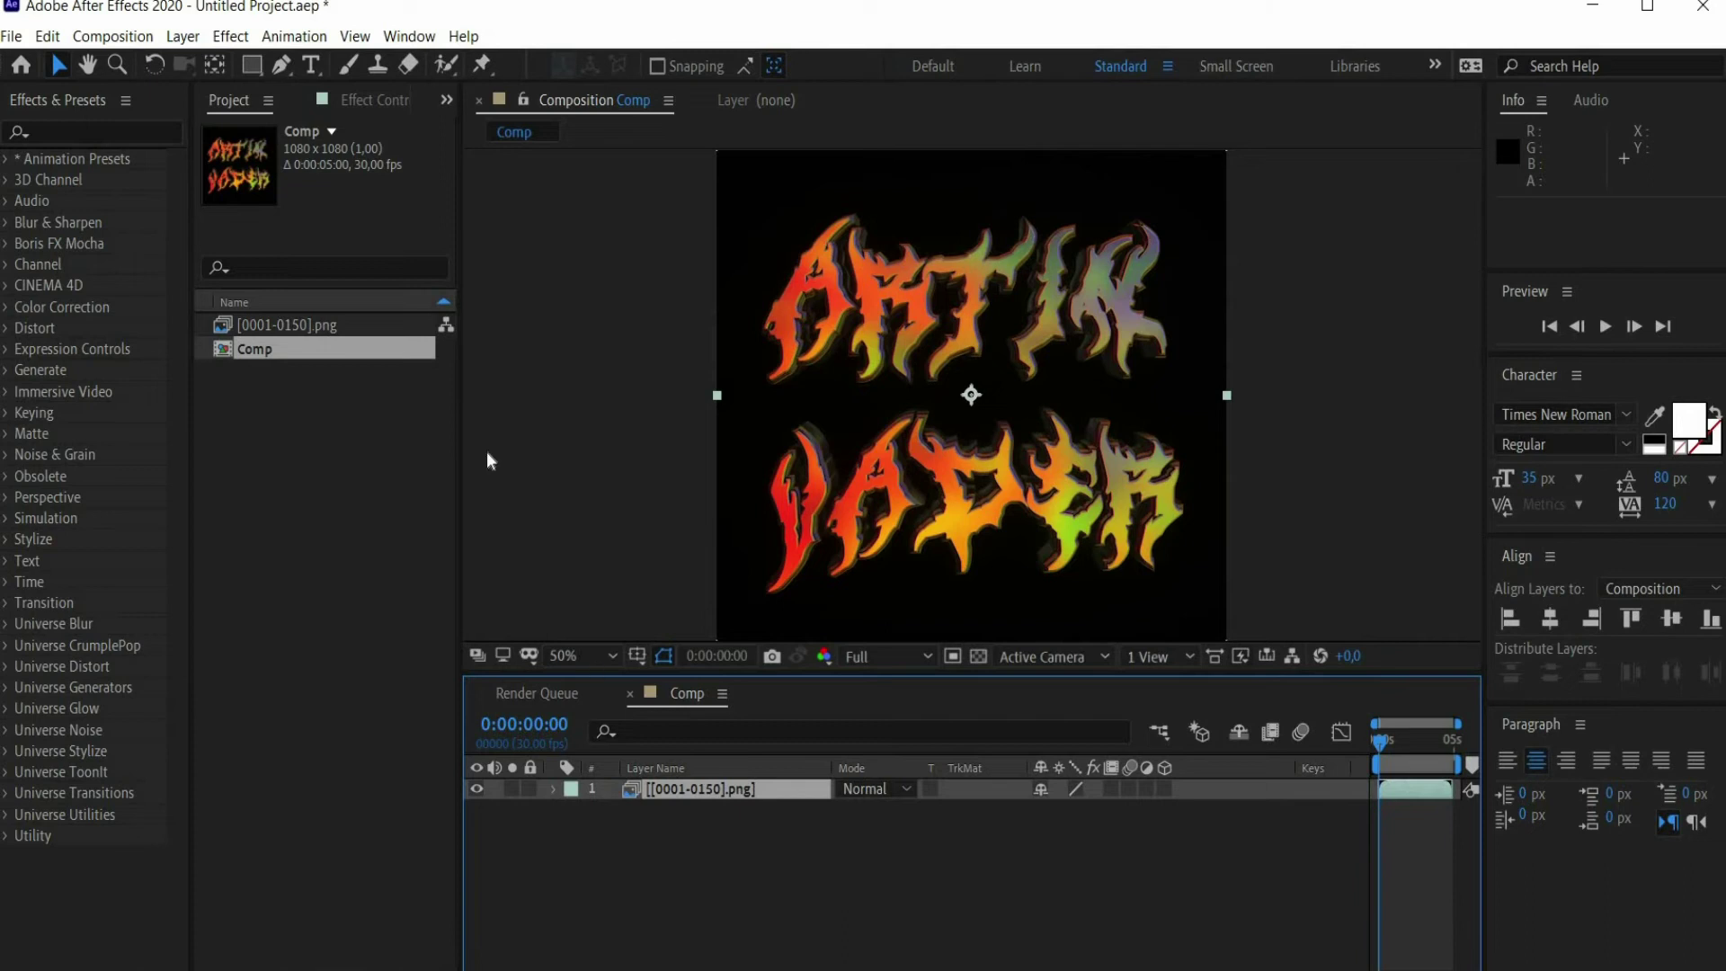
Step: Apply the Hue/Saturation effect to the image sequence layer and set Master Saturation to 20
{"action": "left_click", "coordinate": [56, 123]}
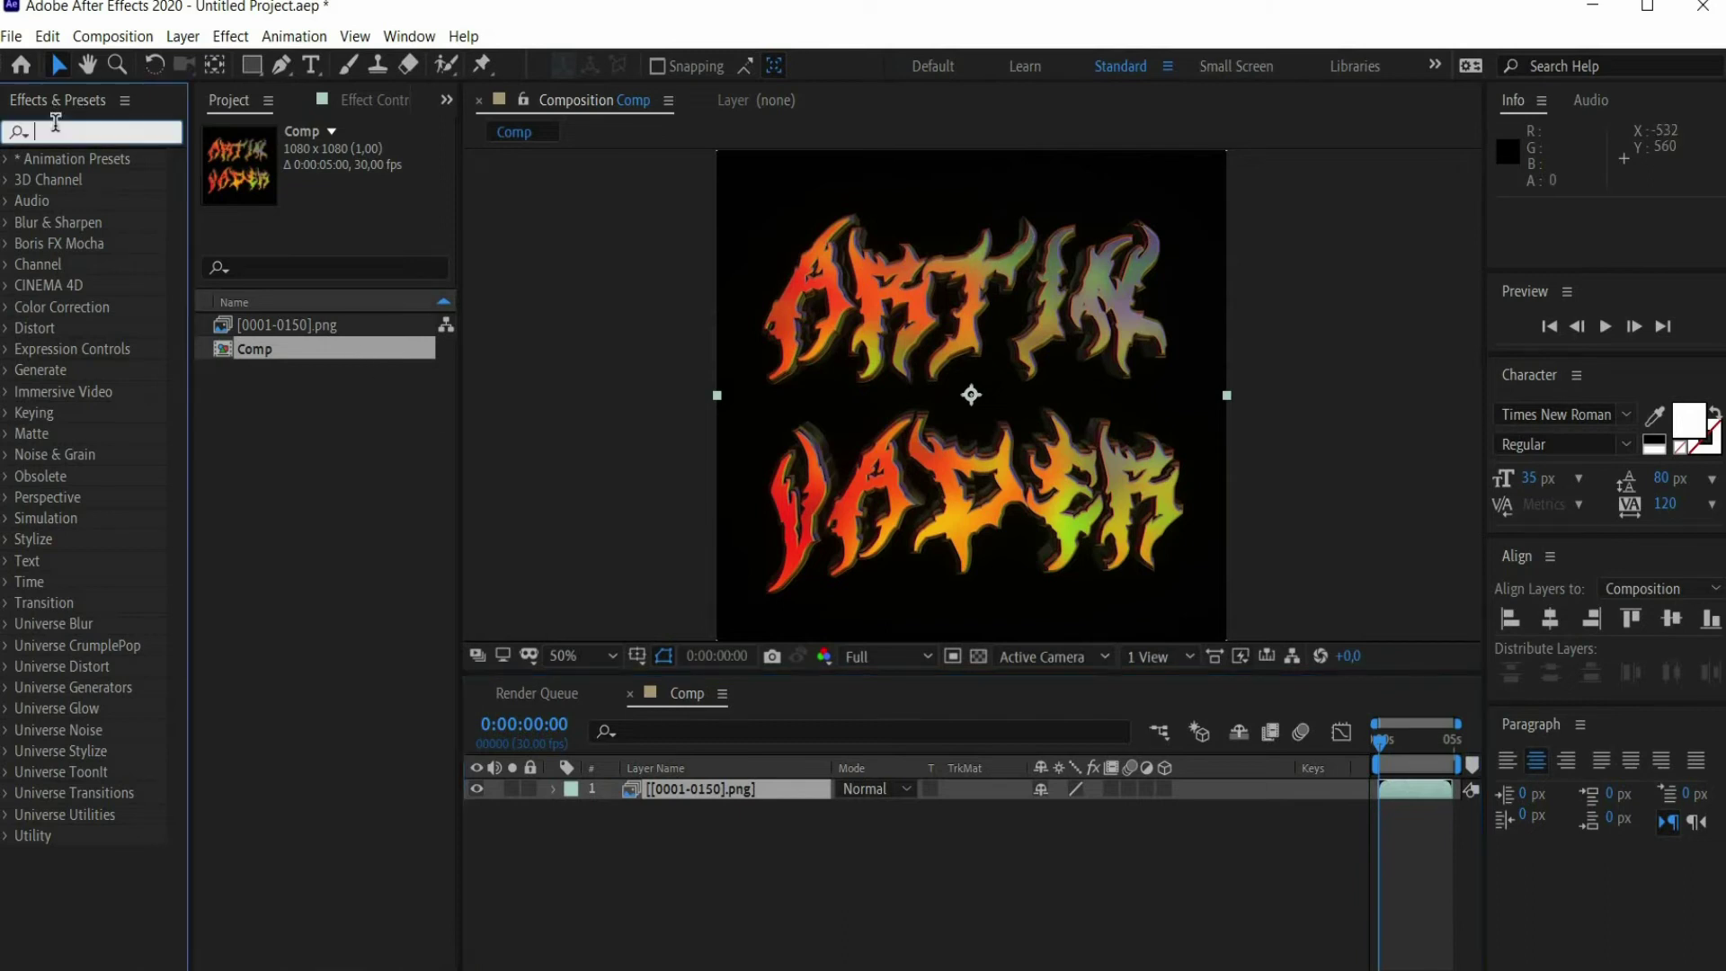
{"action": "type", "text": "hue"}
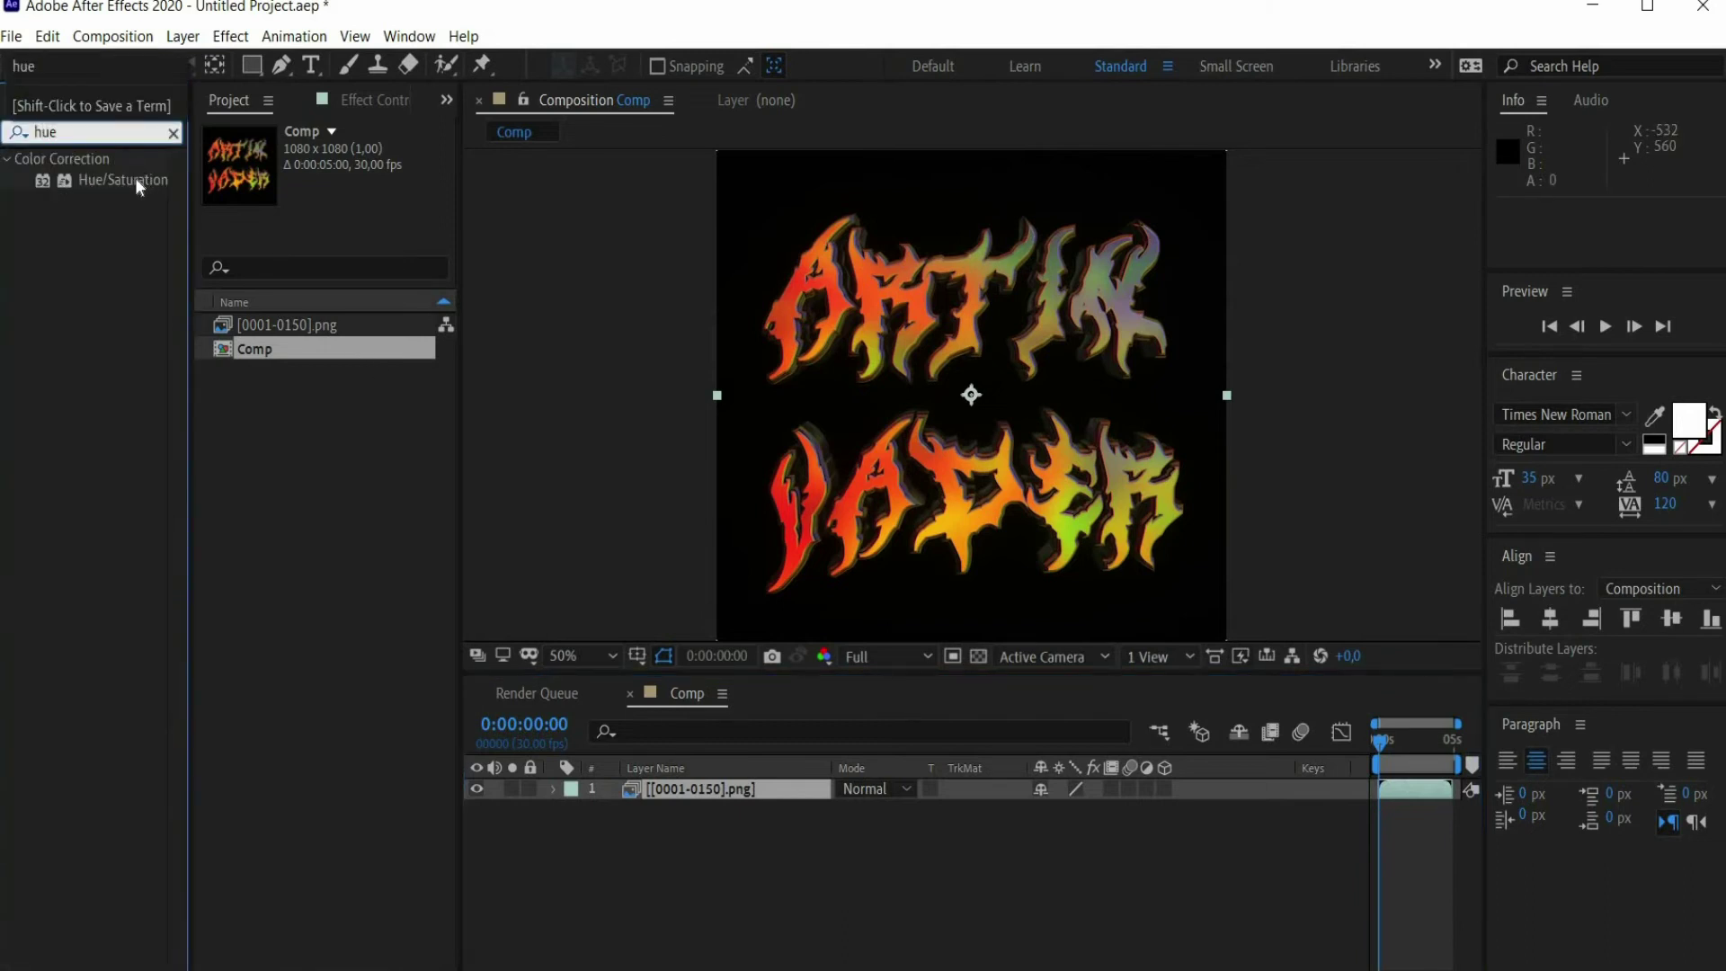
{"action": "double_click", "coordinate": [135, 179]}
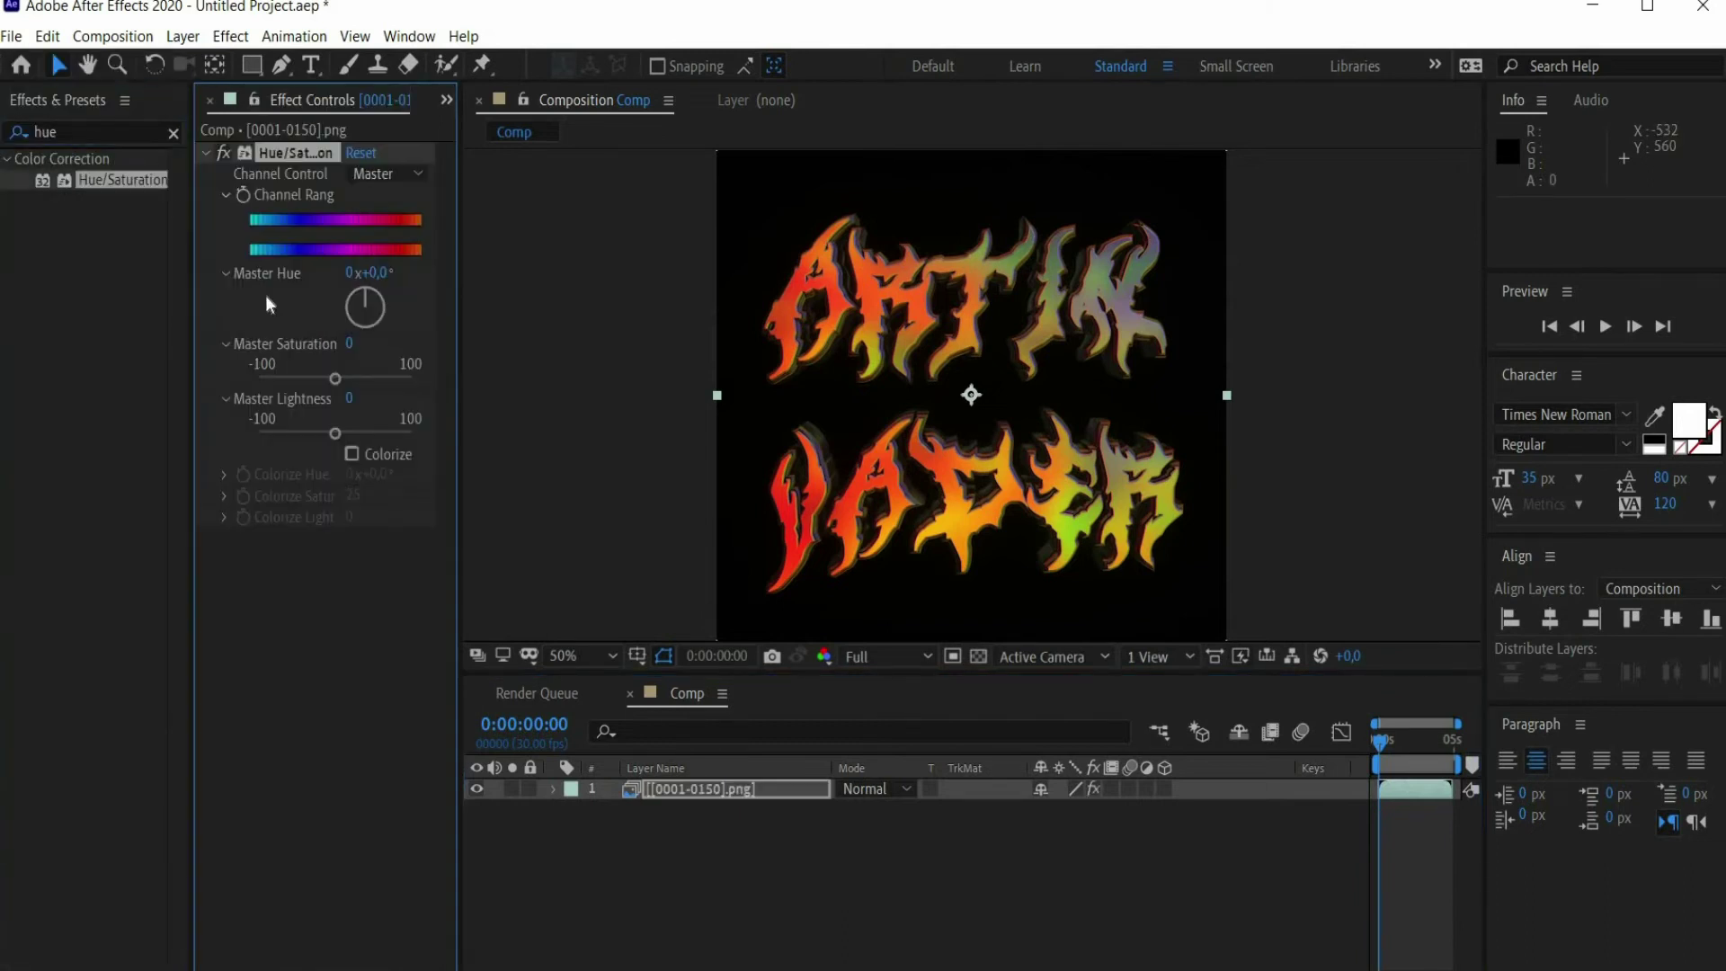
{"action": "left_click", "coordinate": [351, 345]}
{"action": "key", "text": "Return"}
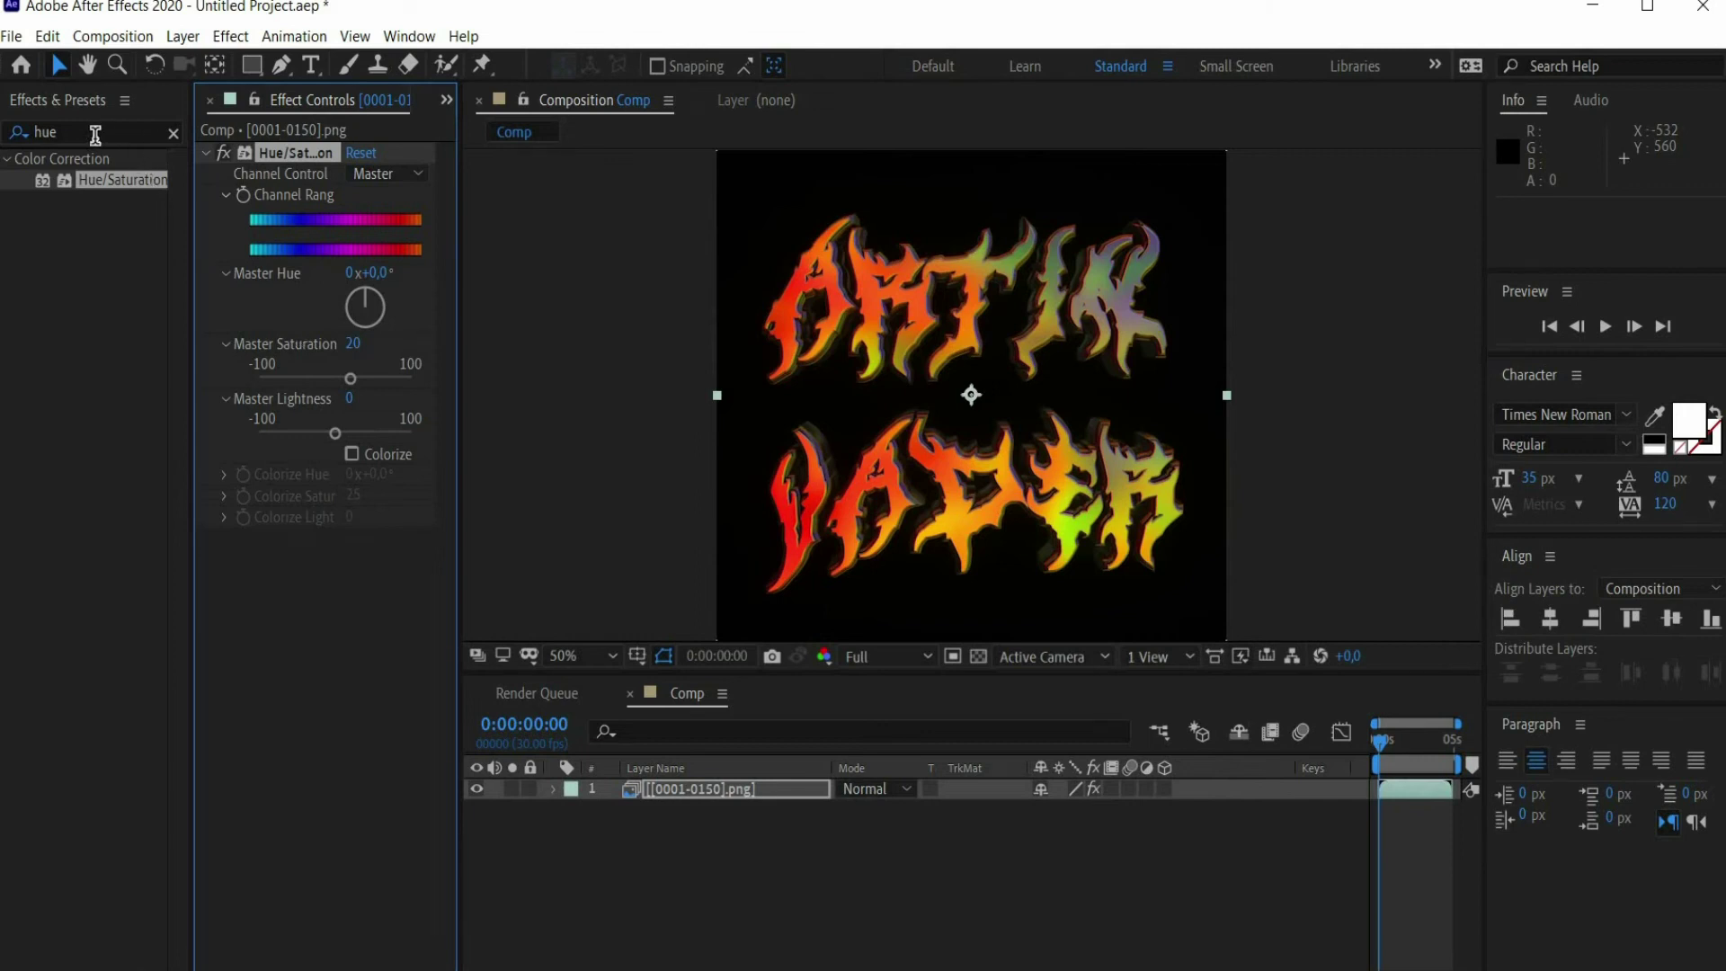
Step: Add the Universe Chromatic Glow effect to the sequence layer and choose its Source Glow preset
{"action": "left_click", "coordinate": [12, 135]}
{"action": "type", "text": "chro"}
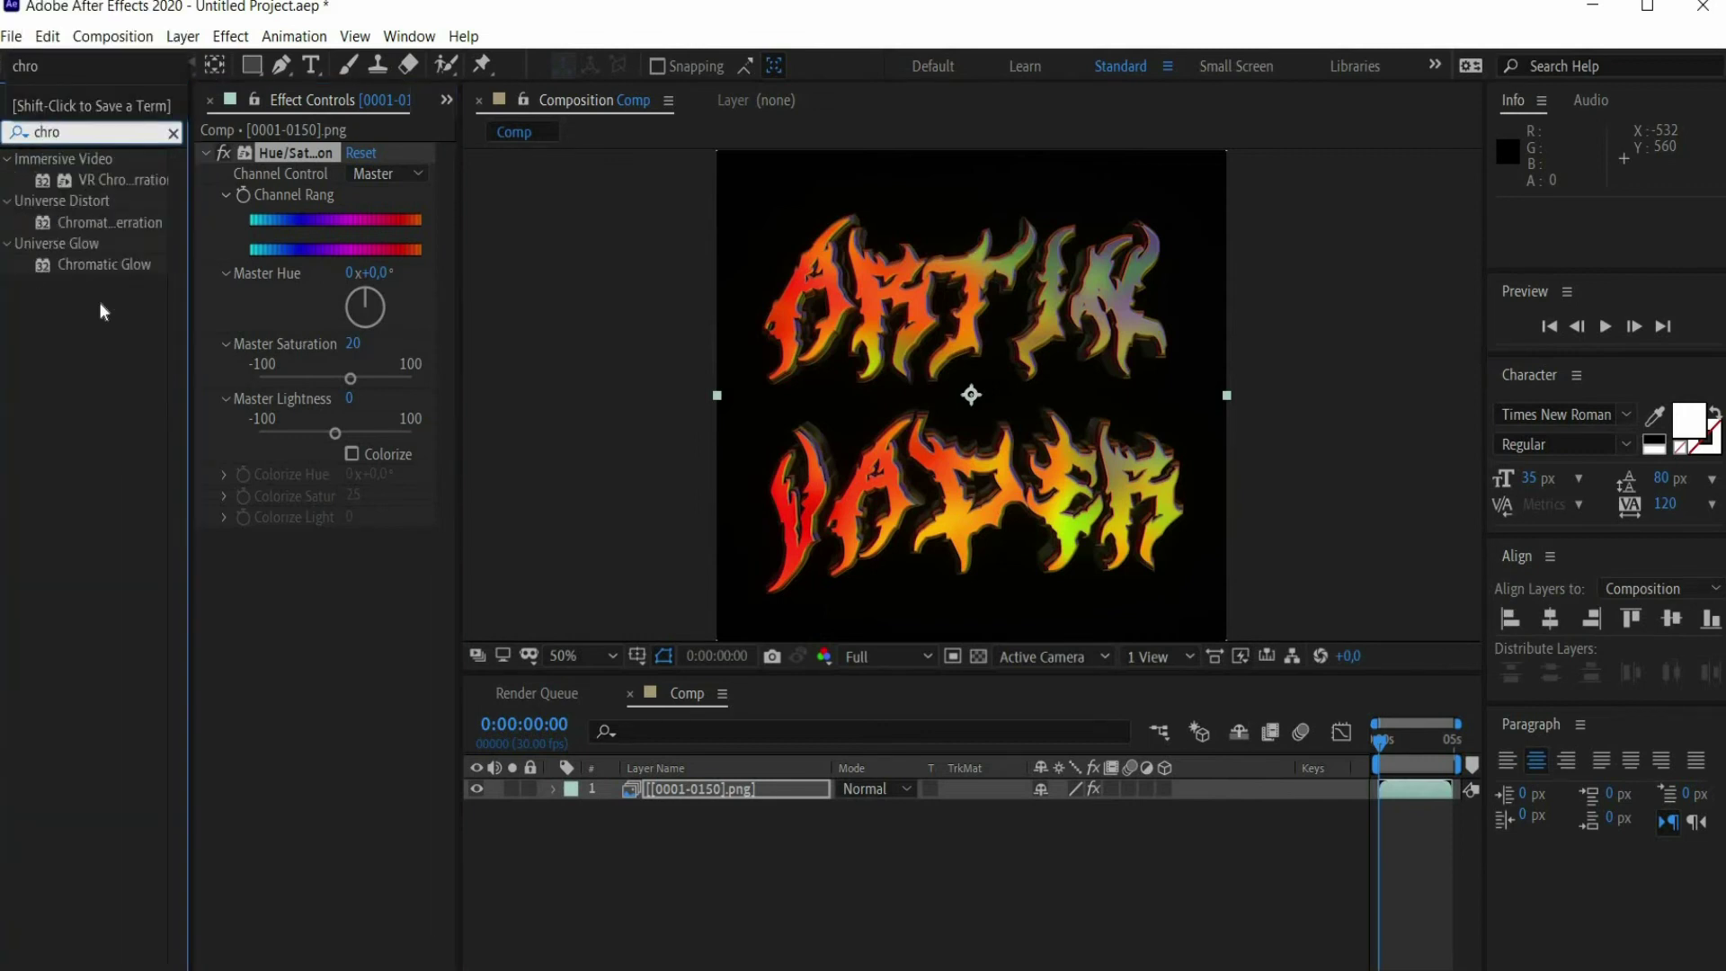
{"action": "double_click", "coordinate": [103, 267]}
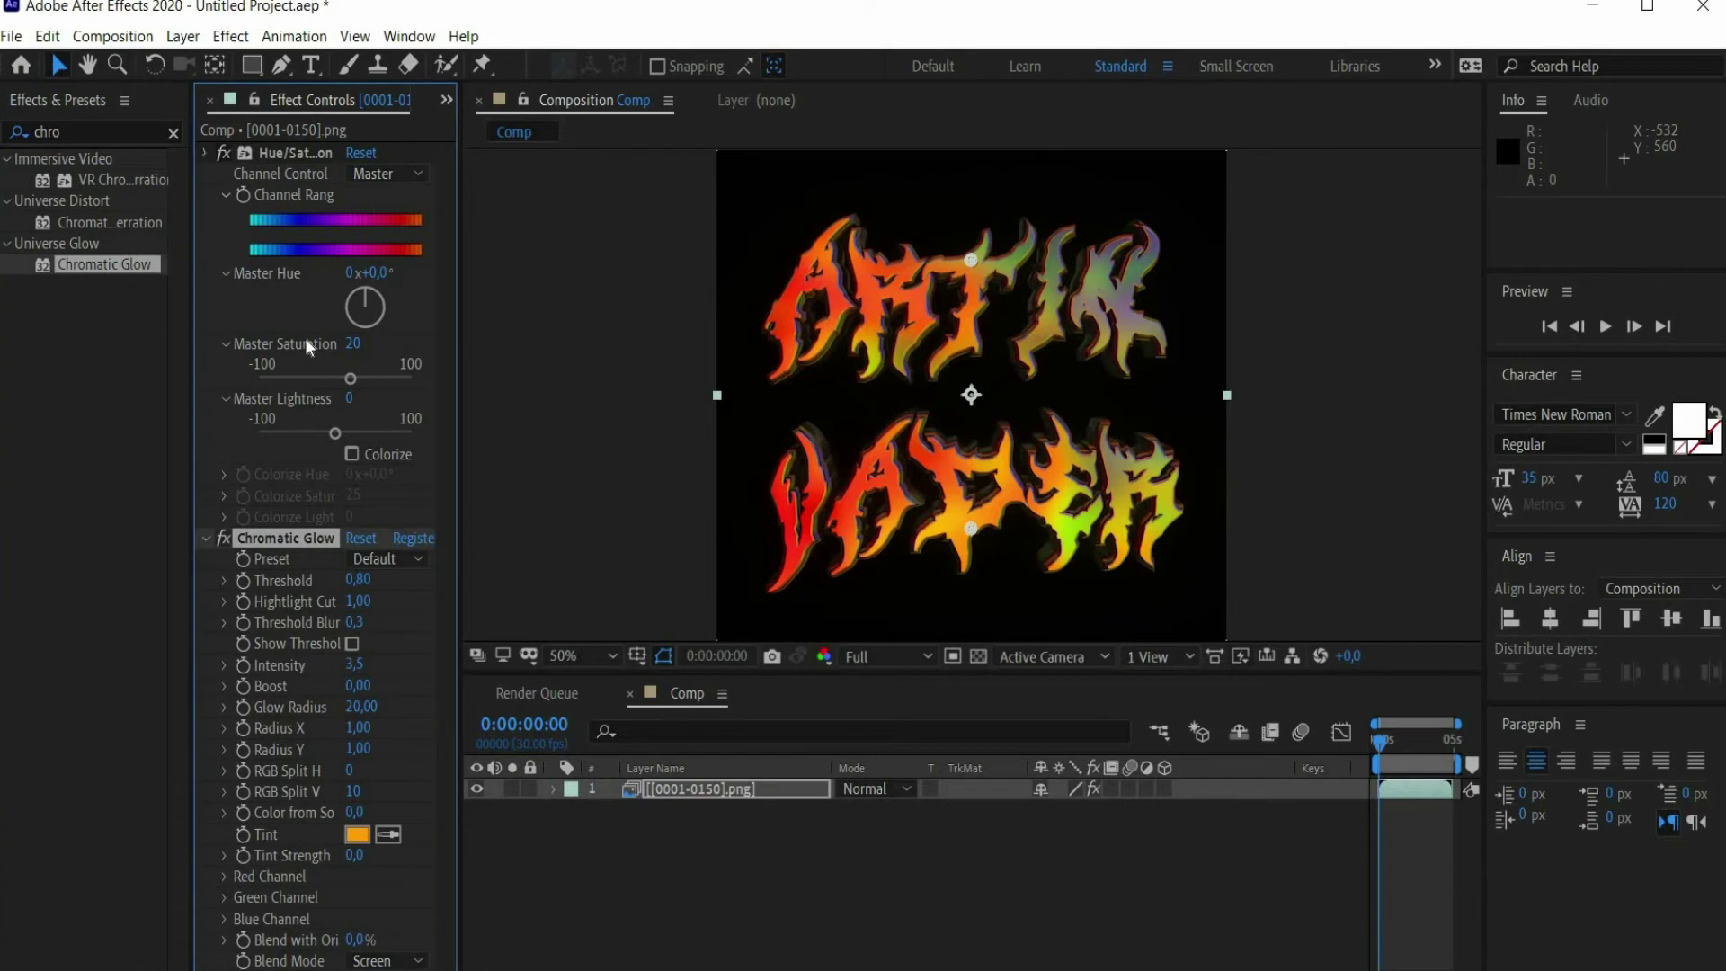
{"action": "left_click", "coordinate": [205, 152]}
{"action": "left_click", "coordinate": [374, 198]}
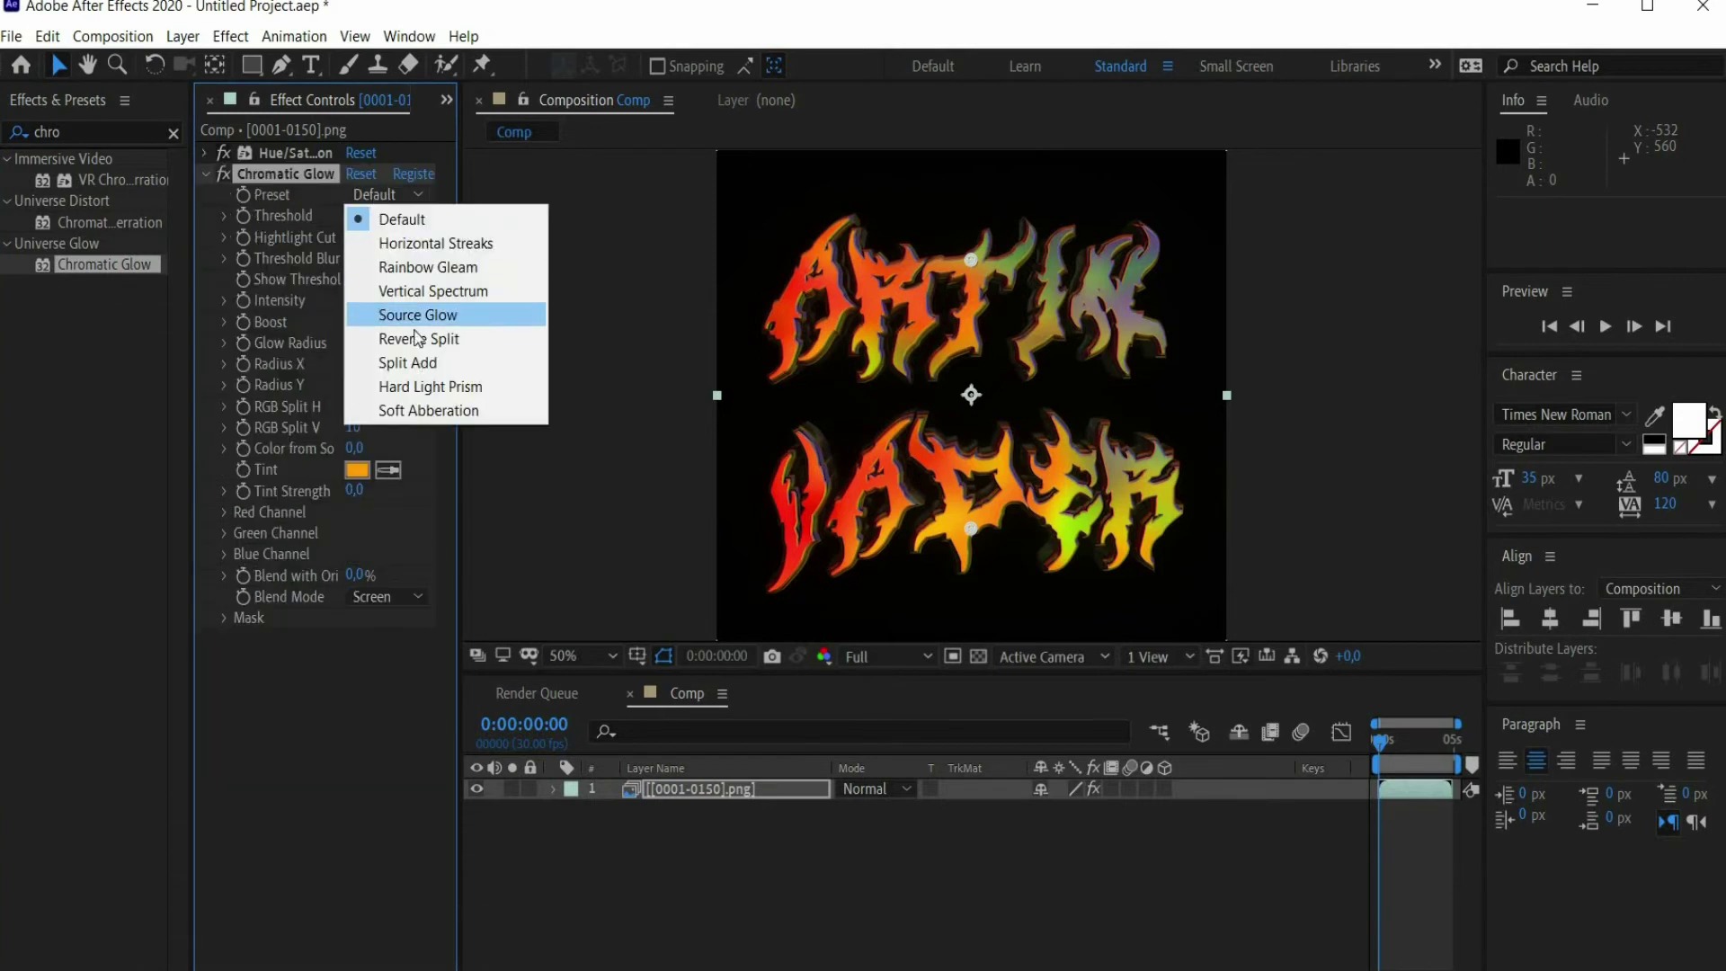
{"action": "left_click", "coordinate": [419, 318]}
Step: Set Chromatic Glow's threshold to 0.90, highlight cut to 0.59 and threshold blur to 4, and preview the playback
{"action": "left_click", "coordinate": [358, 215]}
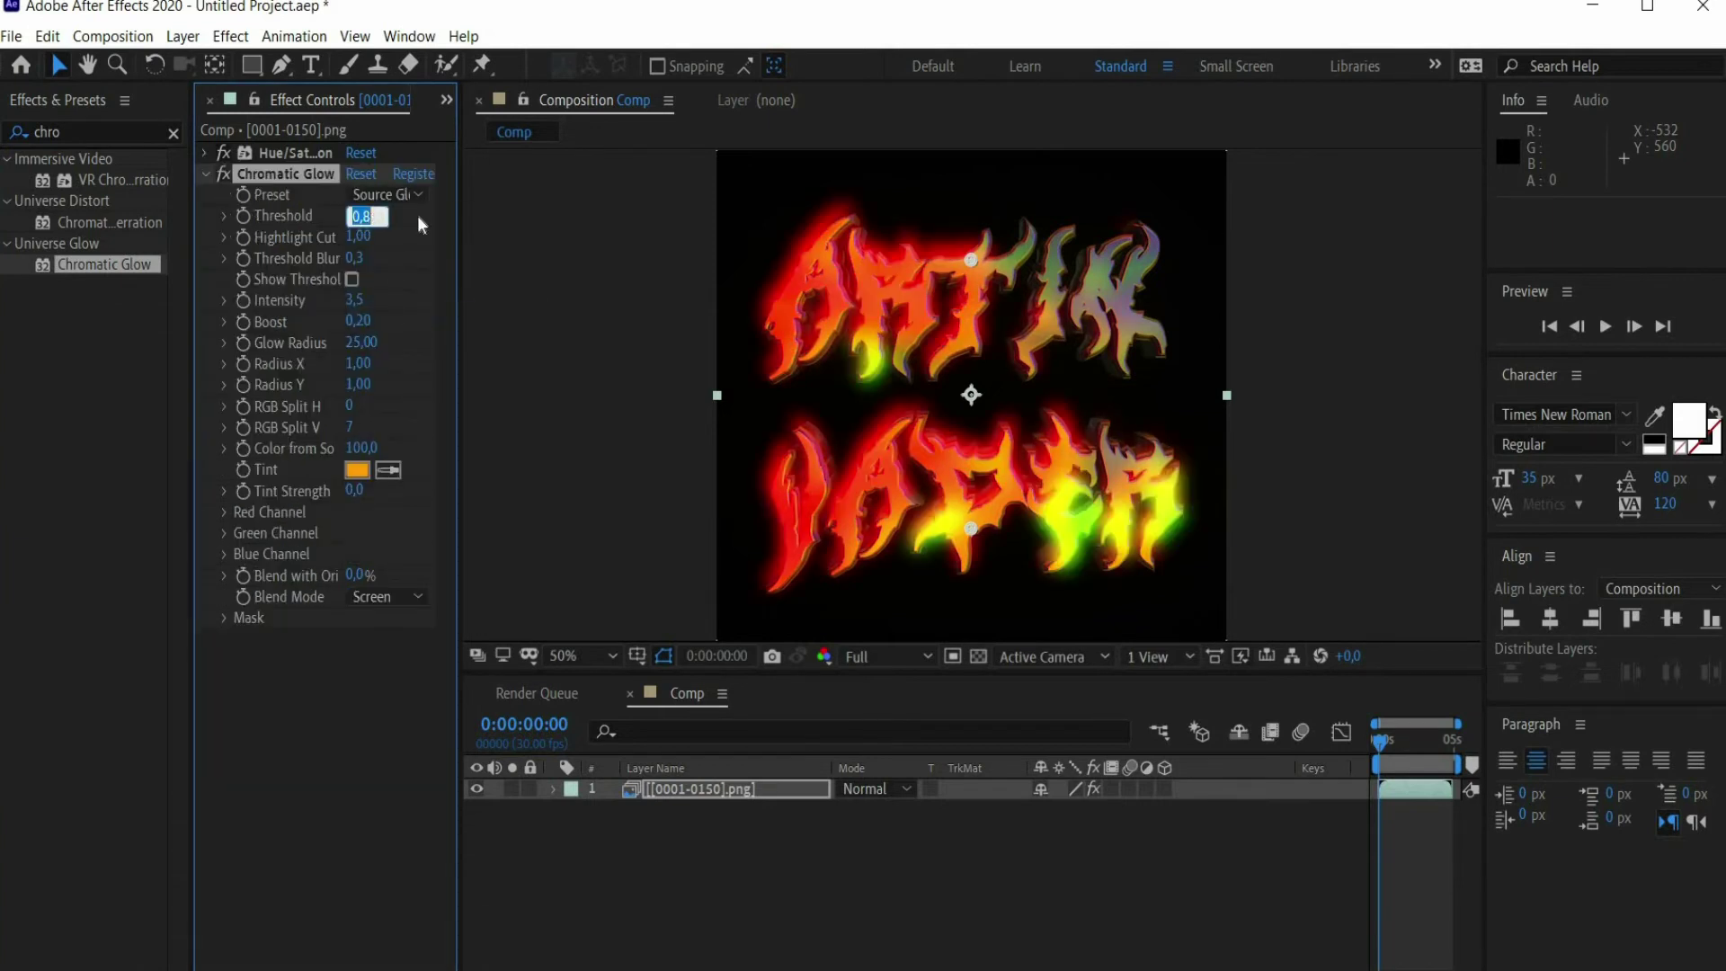
{"action": "type", "text": "0,5"}
{"action": "type", "text": "9"}
{"action": "key", "text": "Return"}
{"action": "left_click", "coordinate": [358, 236]}
{"action": "type", "text": "0,59"}
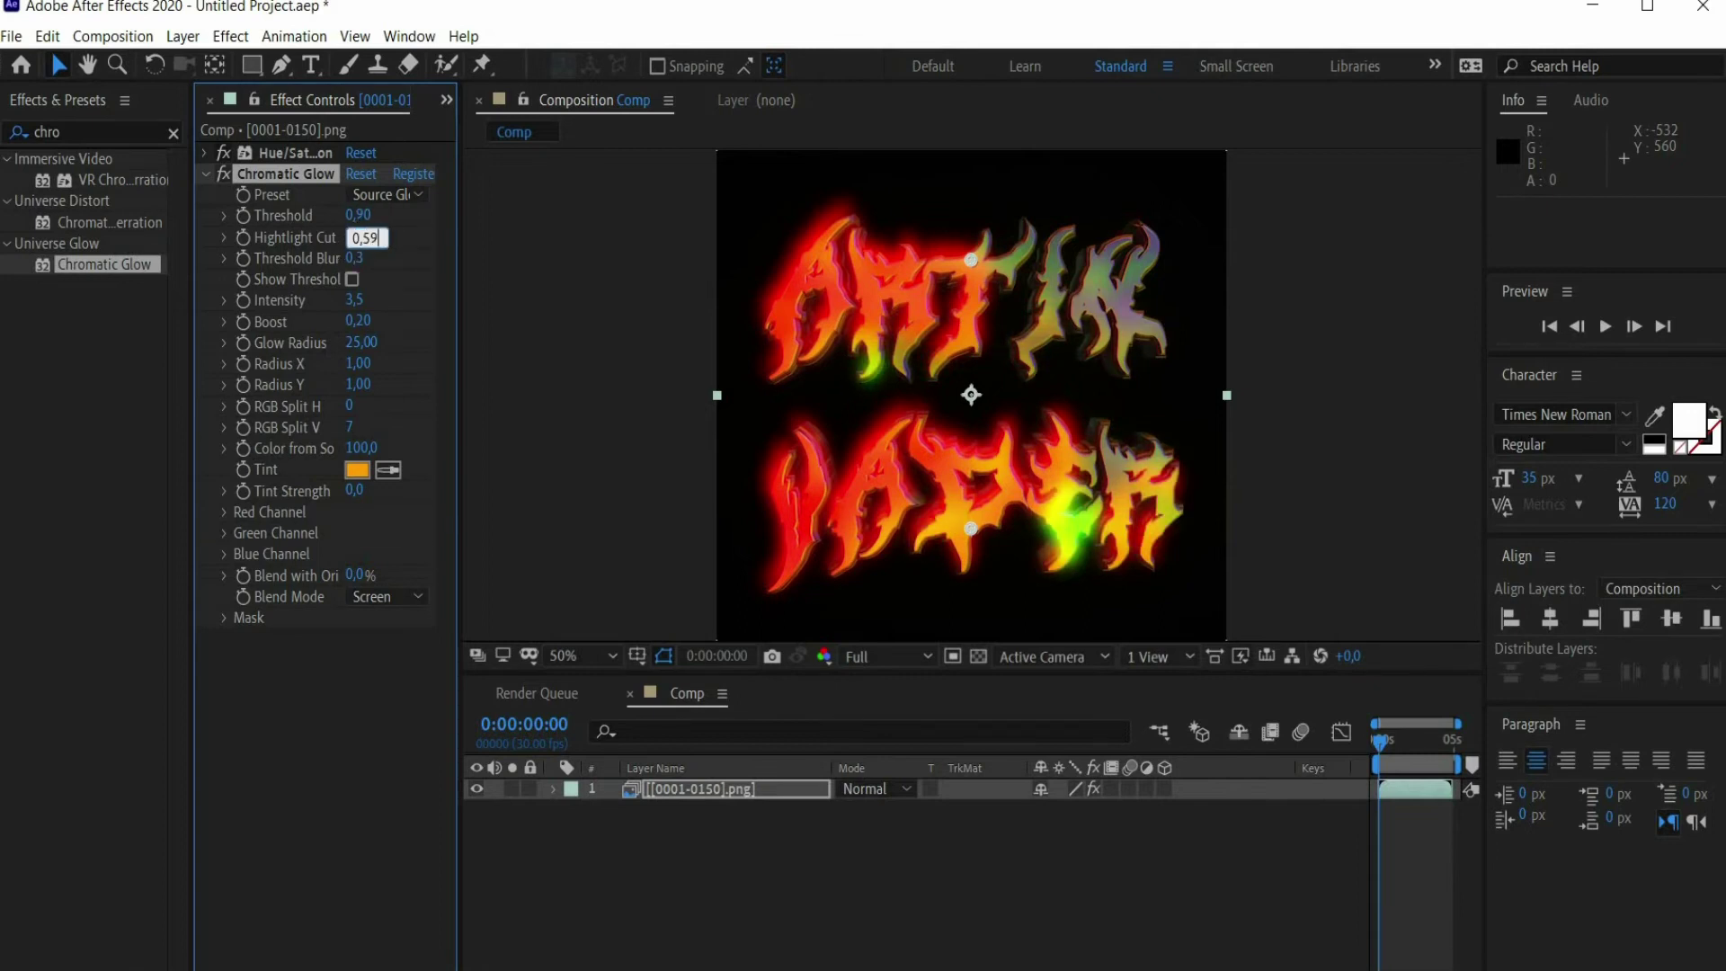
{"action": "key", "text": "Return"}
{"action": "left_click", "coordinate": [356, 258]}
{"action": "type", "text": "4"}
{"action": "key", "text": "Return"}
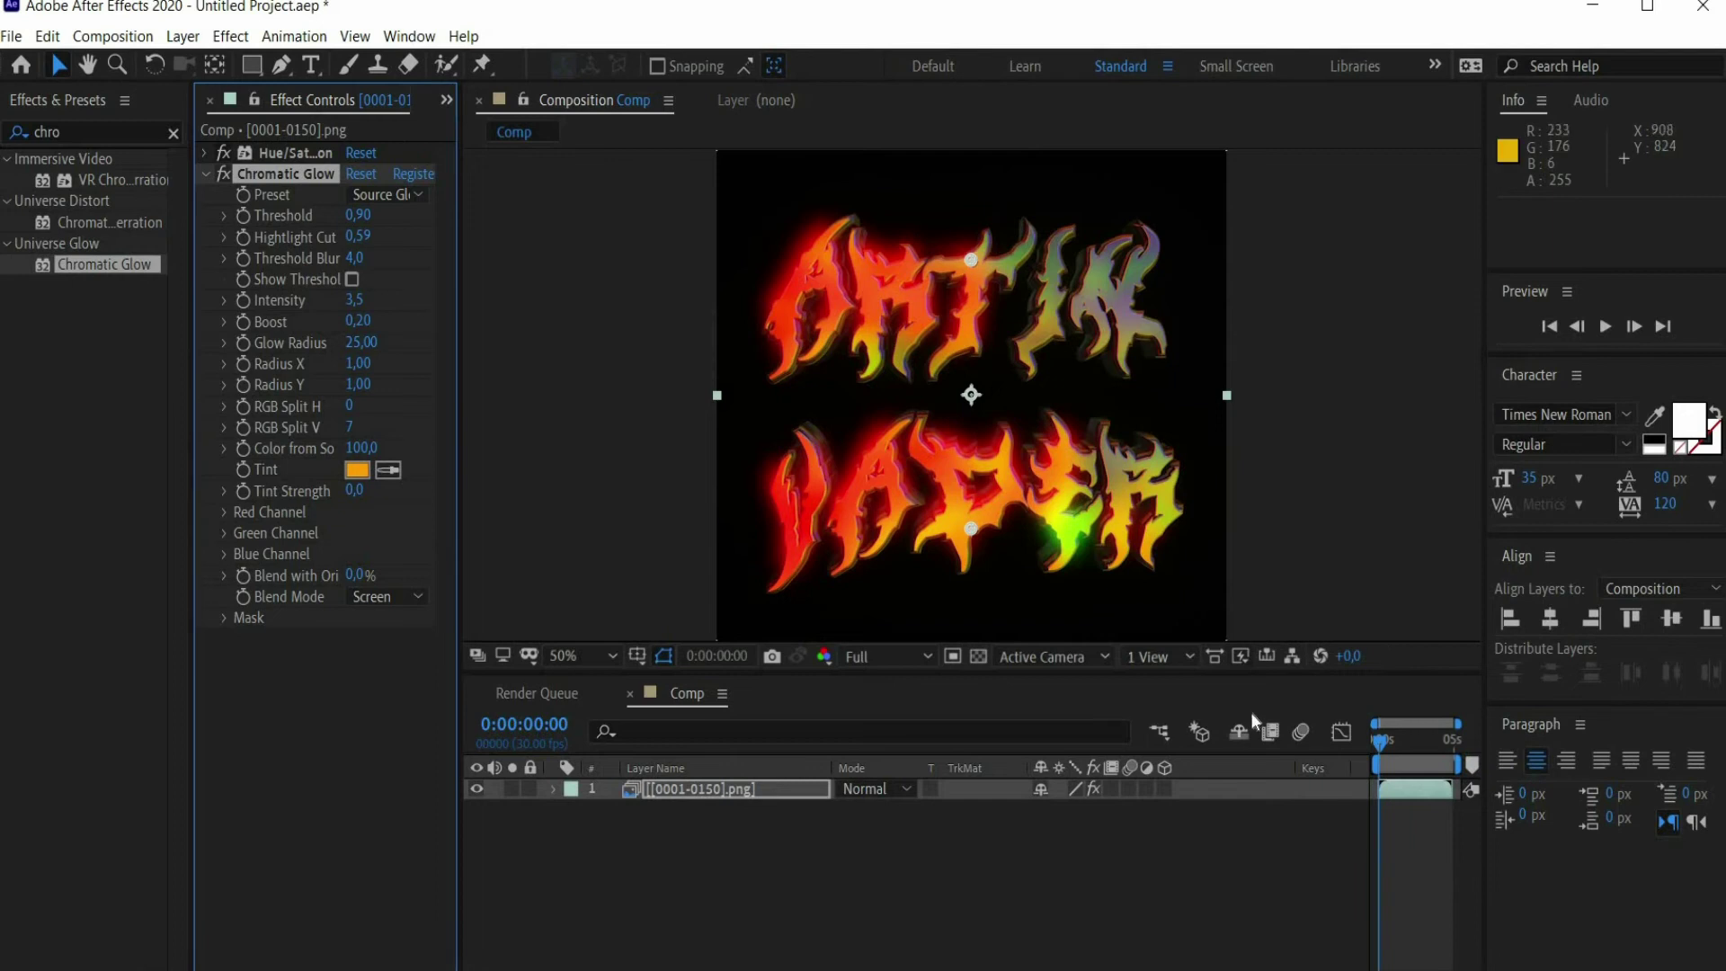
{"action": "mouse_move", "coordinate": [1385, 743]}
{"action": "left_mouse_down"}
{"action": "mouse_move", "coordinate": [1420, 738]}
{"action": "mouse_move", "coordinate": [1390, 747]}
{"action": "left_mouse_up"}
{"action": "key", "text": "space"}
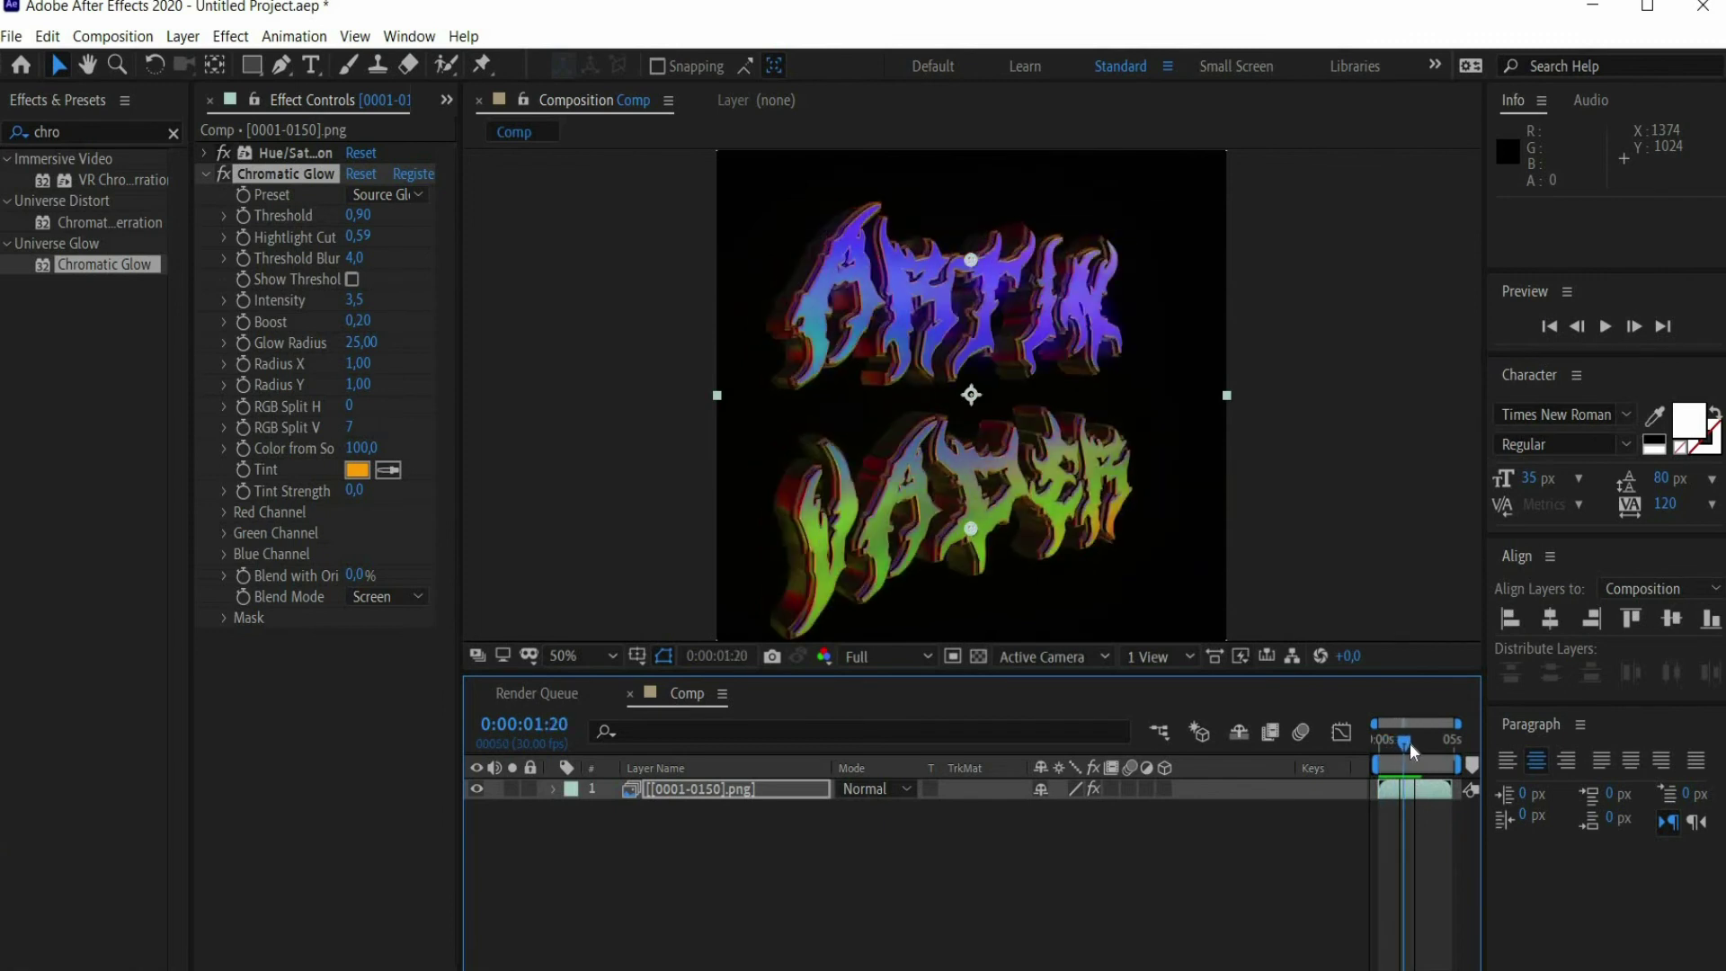
{"action": "key", "text": "space"}
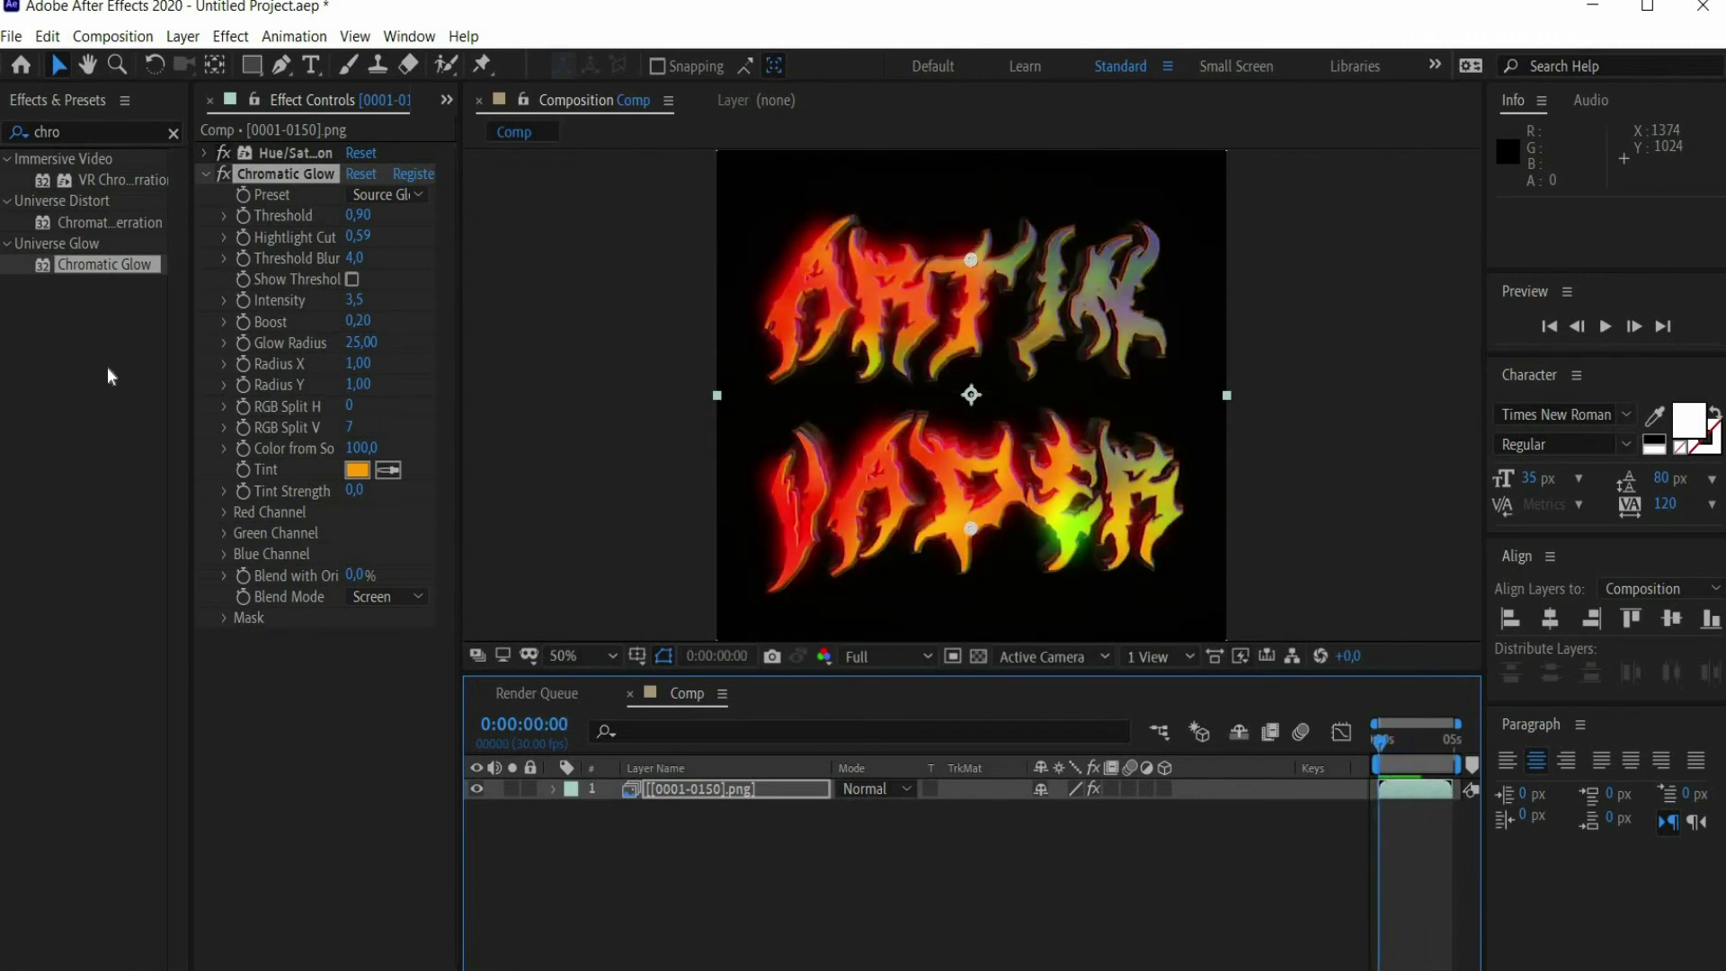
Step: Add the Echo effect below Chromatic Glow on the sequence layer and collapse the Chromatic Glow settings
{"action": "left_click", "coordinate": [82, 133]}
{"action": "type", "text": "e"}
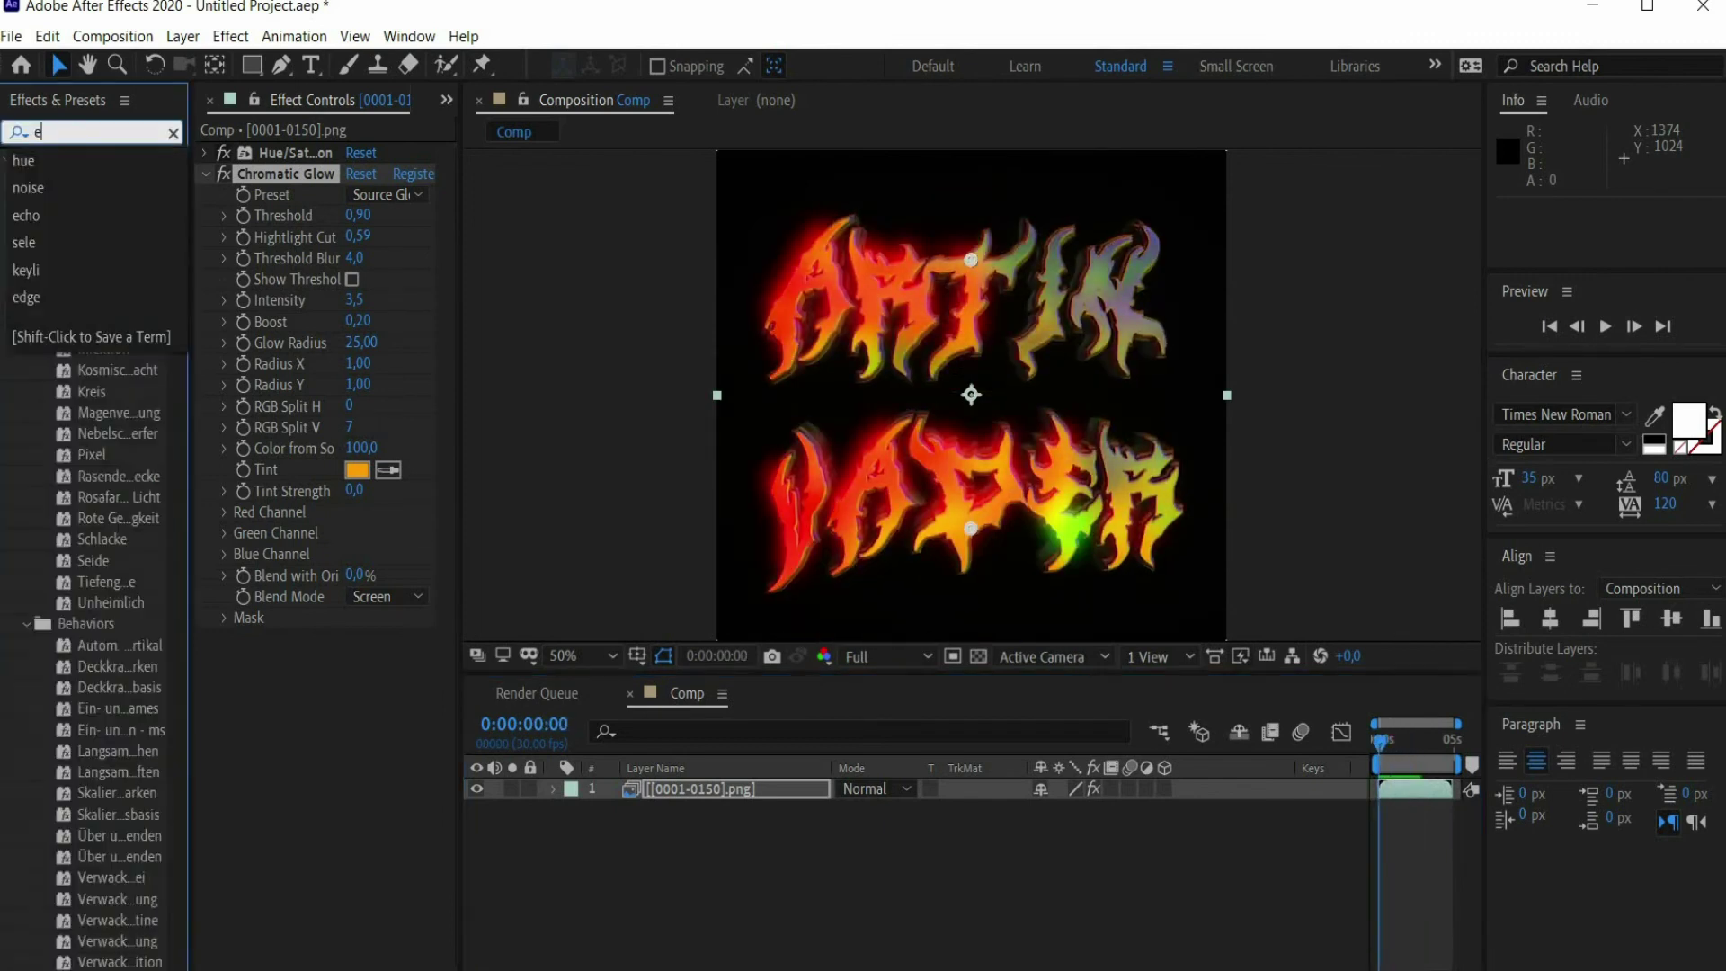
{"action": "type", "text": "cho"}
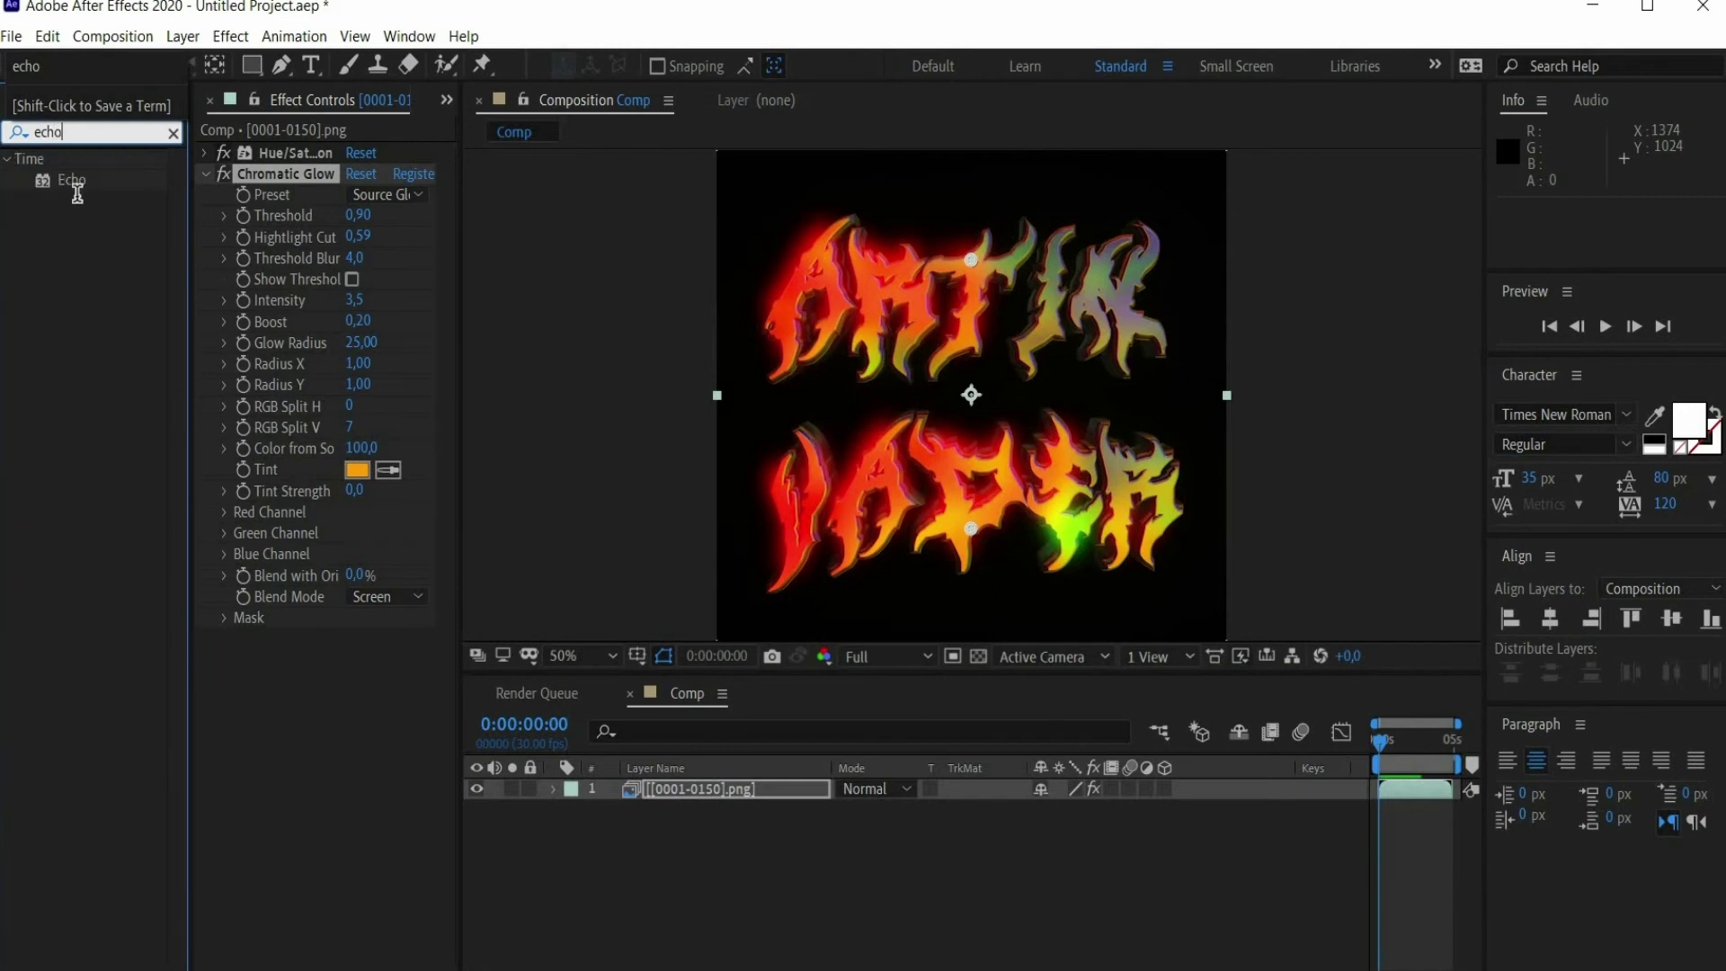
{"action": "left_click_drag", "start_coordinate": [70, 180], "coordinate": [223, 198]}
{"action": "left_click", "coordinate": [205, 174]}
Step: Configure Echo with time -0.03, 5 echoes, decay 0.5 and the Maximum operator, and scrub through the result
{"action": "left_click", "coordinate": [365, 215]}
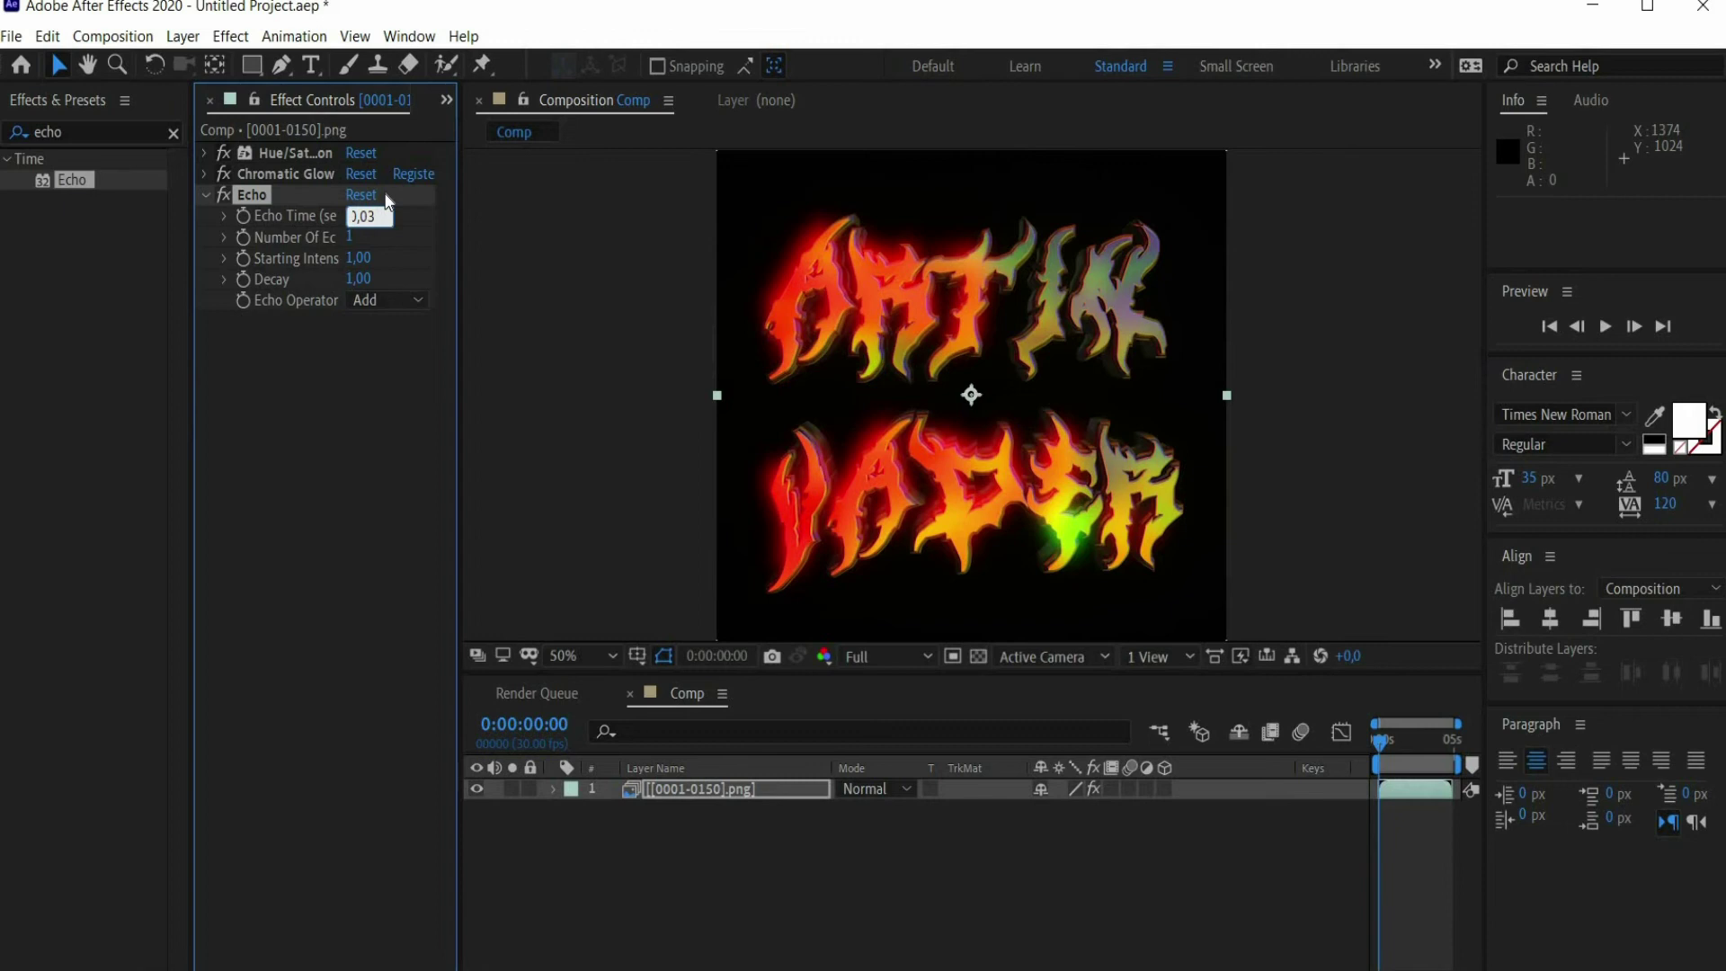
{"action": "key", "text": "Tab"}
{"action": "type", "text": "5"}
{"action": "key", "text": "Return"}
{"action": "left_click", "coordinate": [359, 280]}
{"action": "type", "text": "0,5"}
{"action": "left_click", "coordinate": [390, 301]}
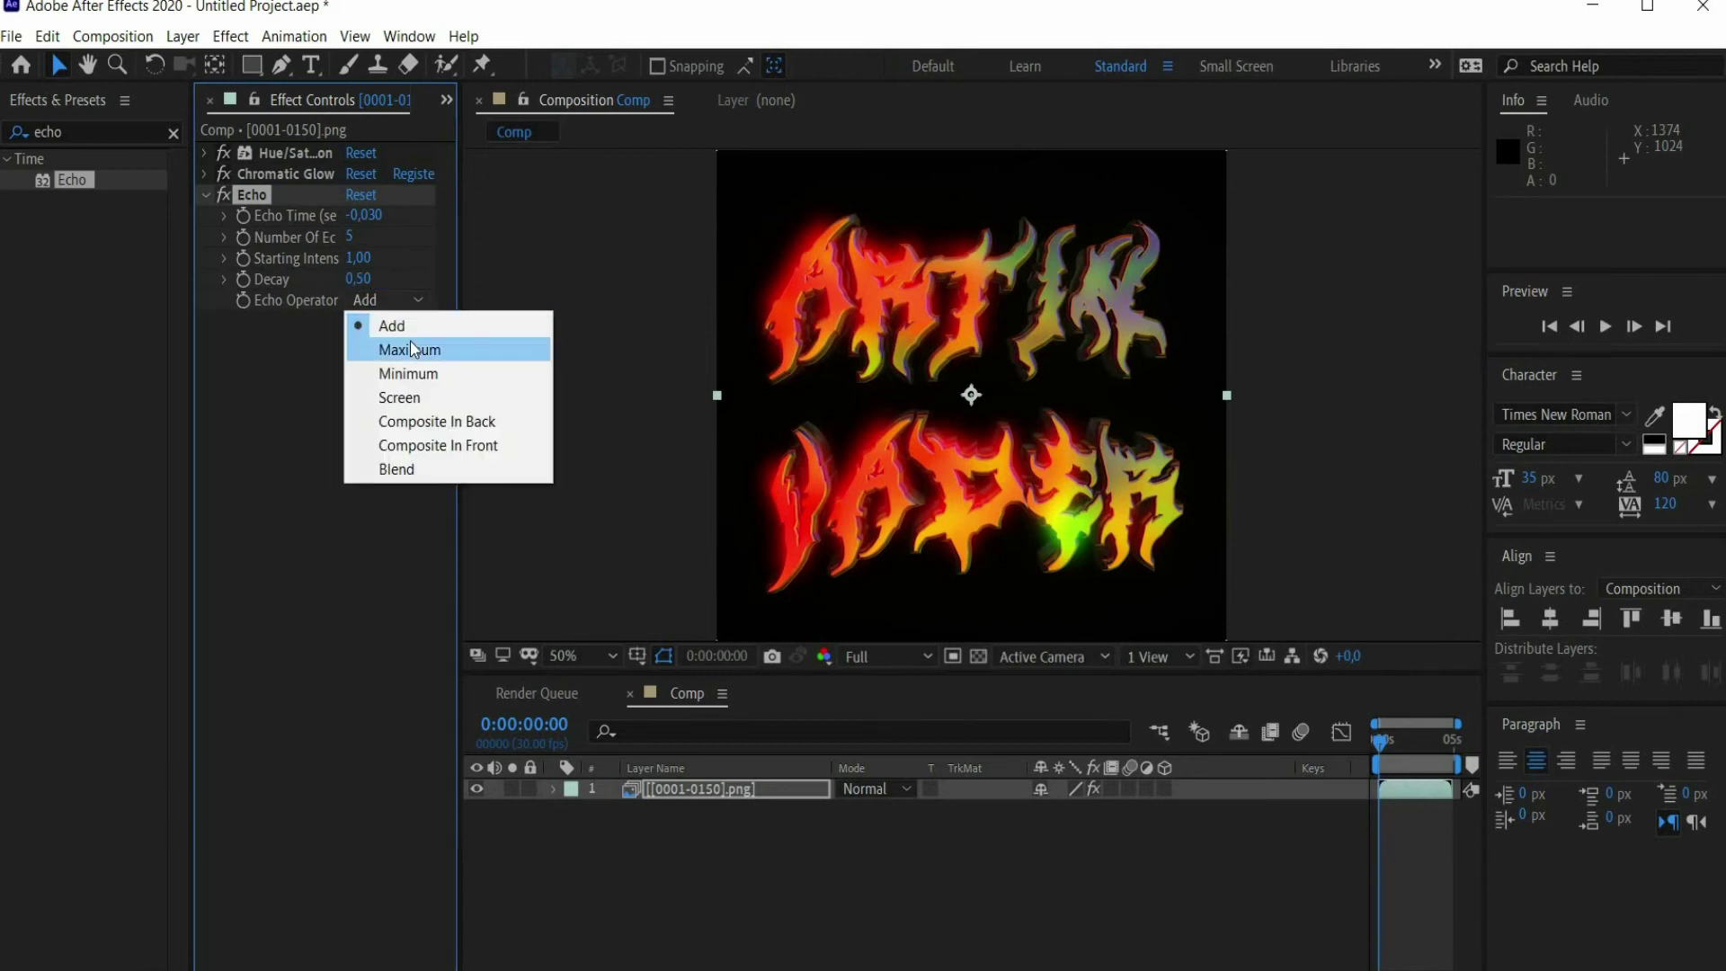
{"action": "left_click", "coordinate": [414, 349]}
{"action": "mouse_move", "coordinate": [1383, 742]}
{"action": "left_mouse_down"}
{"action": "mouse_move", "coordinate": [1422, 739]}
{"action": "mouse_move", "coordinate": [1372, 748]}
{"action": "left_mouse_up"}
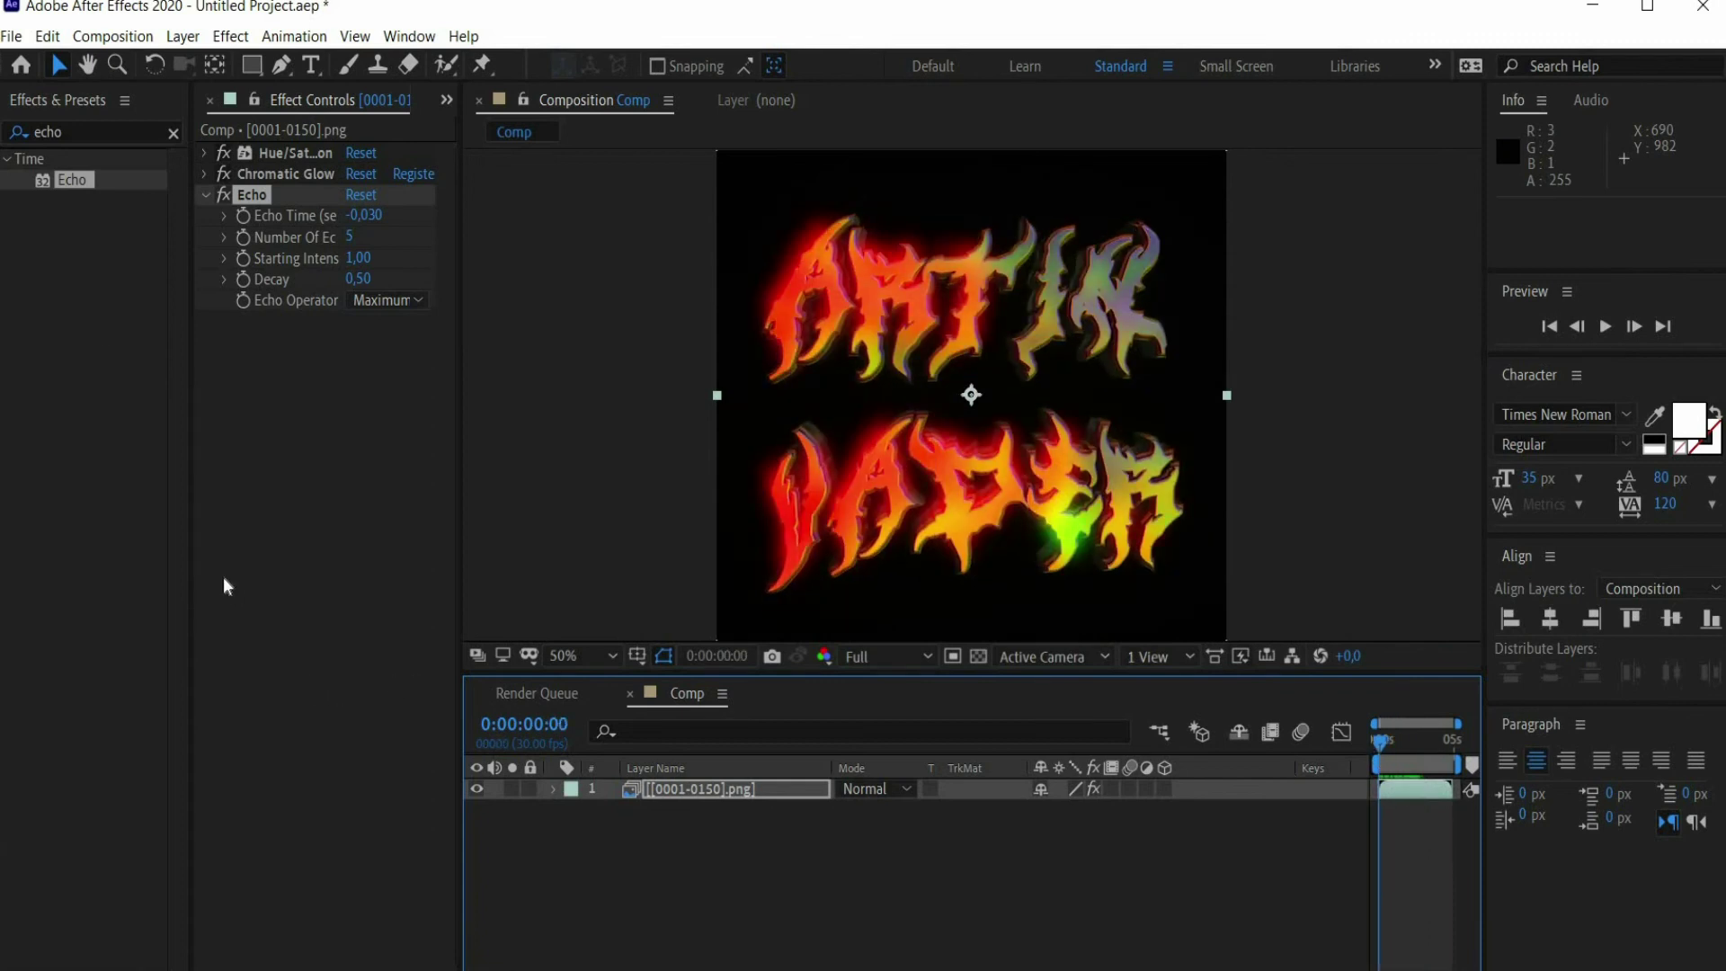
Step: Add the Noise effect from Noise & Grain to the sequence layer and set its amount
{"action": "double_click", "coordinate": [68, 128]}
{"action": "key", "text": "BackSpace"}
{"action": "left_click", "coordinate": [67, 128]}
{"action": "type", "text": "noise"}
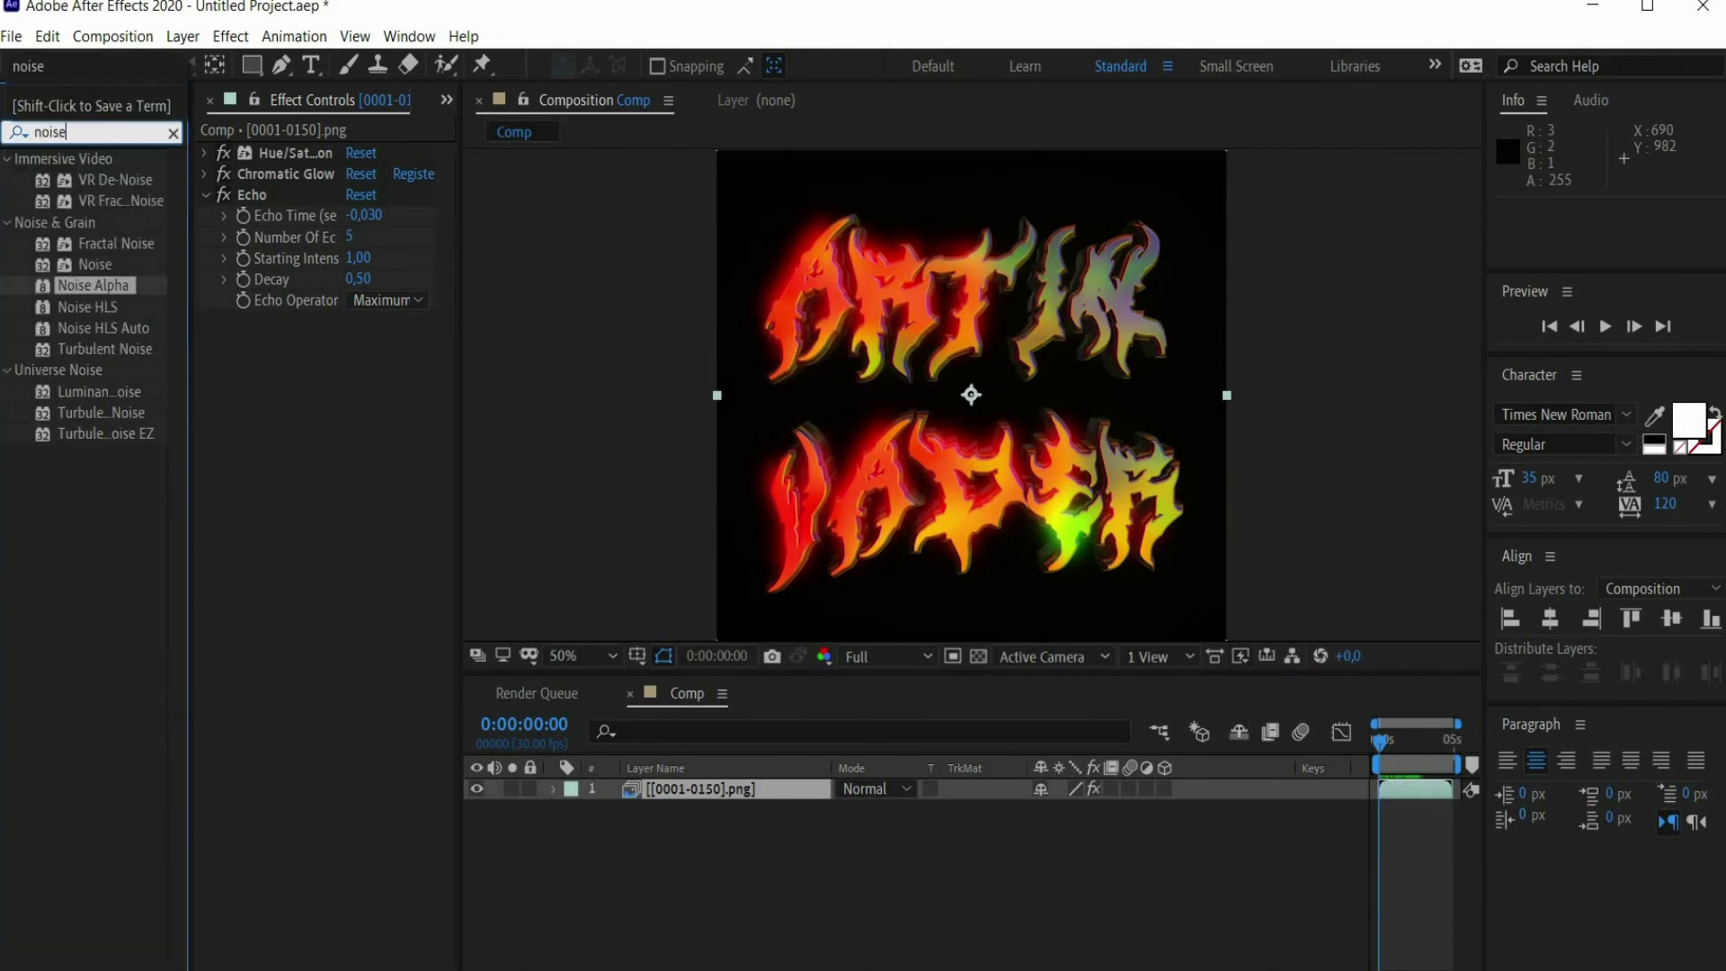
{"action": "left_click_drag", "start_coordinate": [106, 268], "coordinate": [348, 419]}
{"action": "left_click", "coordinate": [362, 343]}
{"action": "key", "text": "Return"}
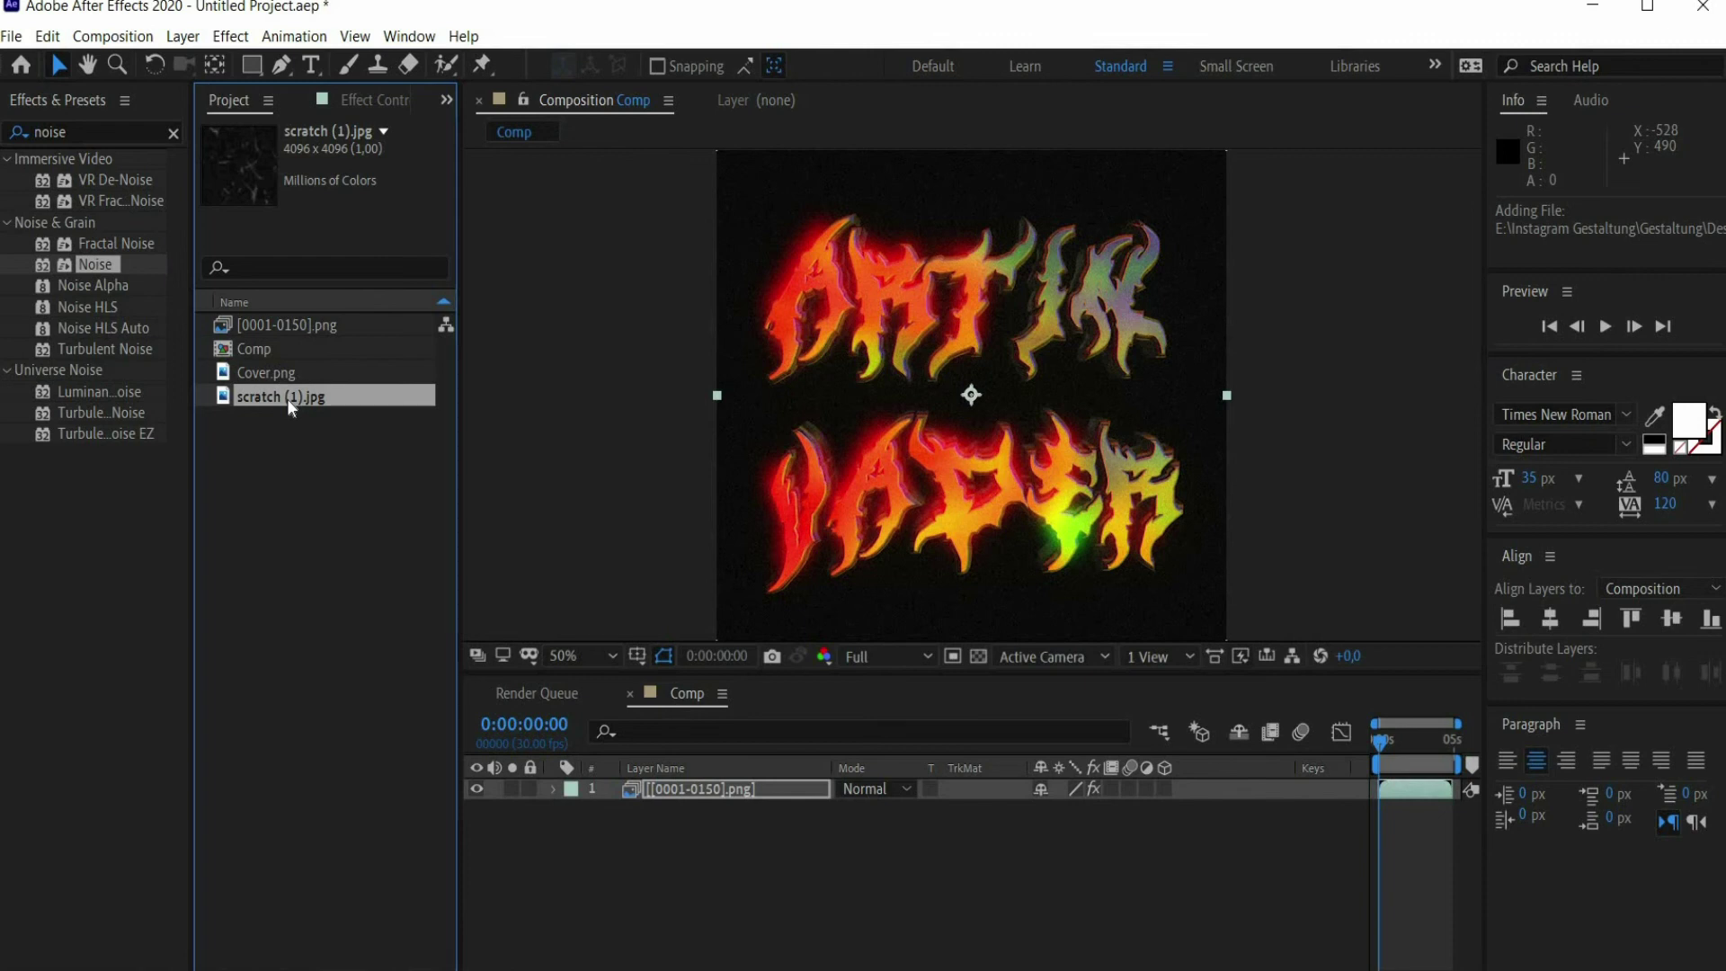
Step: Place scratch (1).jpg above the image sequence in the timeline and scale it down to 27%
{"action": "left_click_drag", "start_coordinate": [288, 397], "coordinate": [657, 788]}
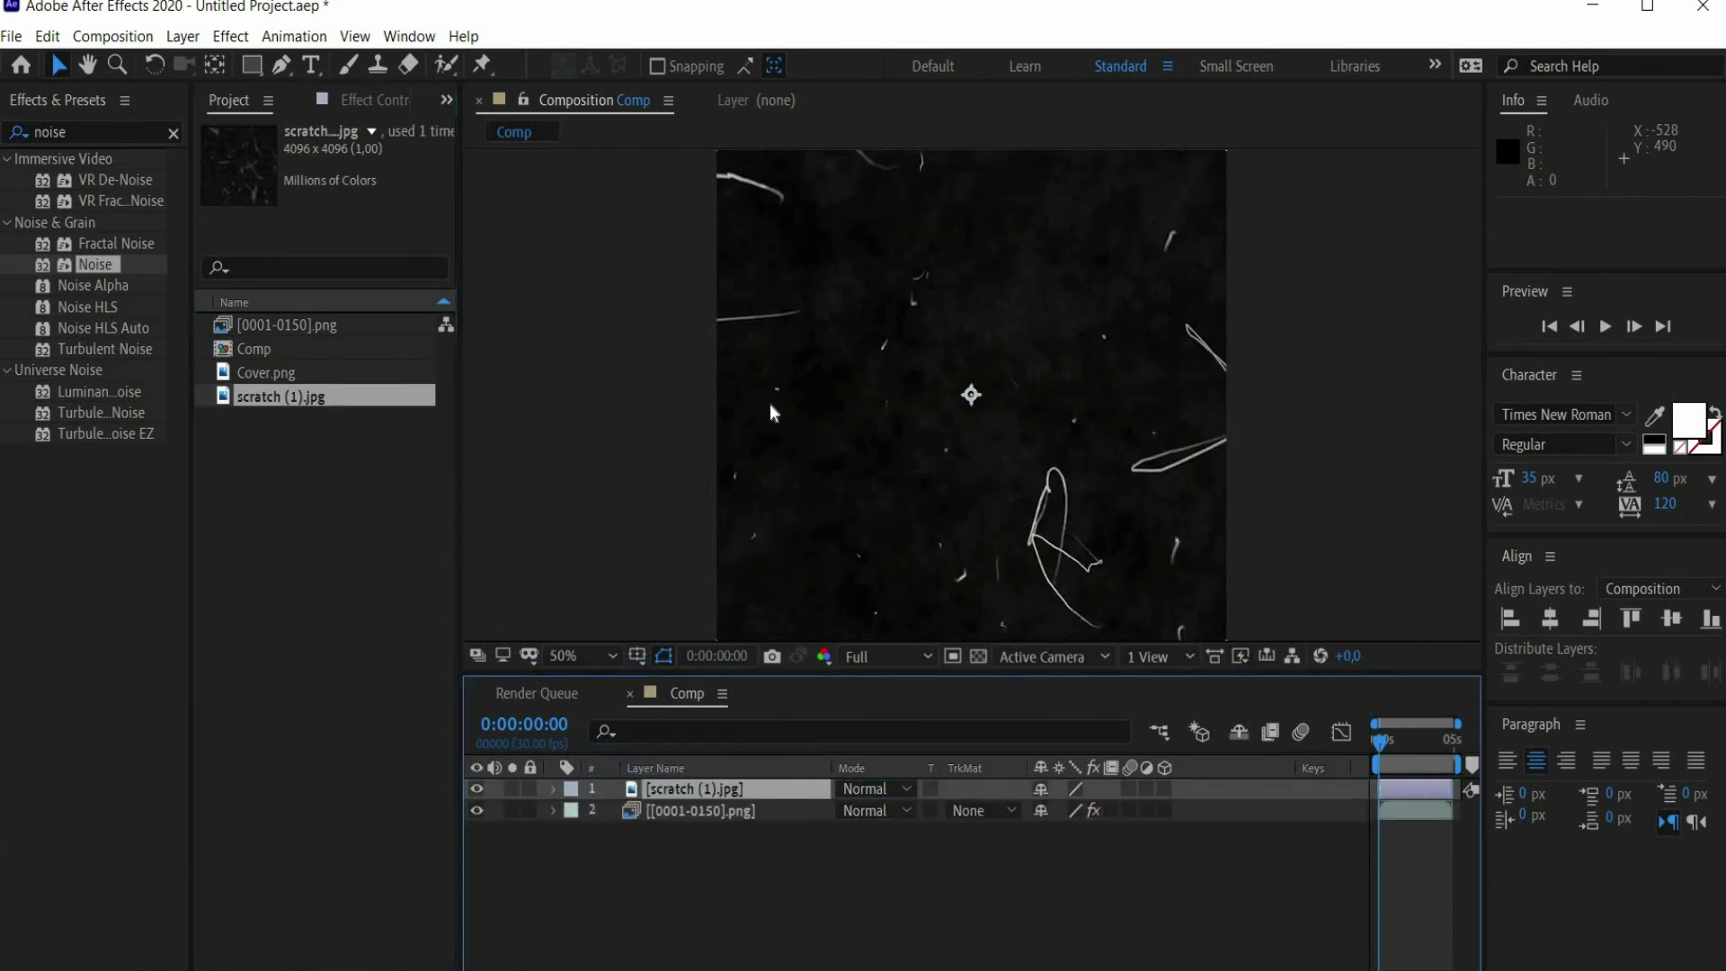
{"action": "key", "text": "comma"}
{"action": "key", "text": "comma"}
{"action": "key", "text": "s"}
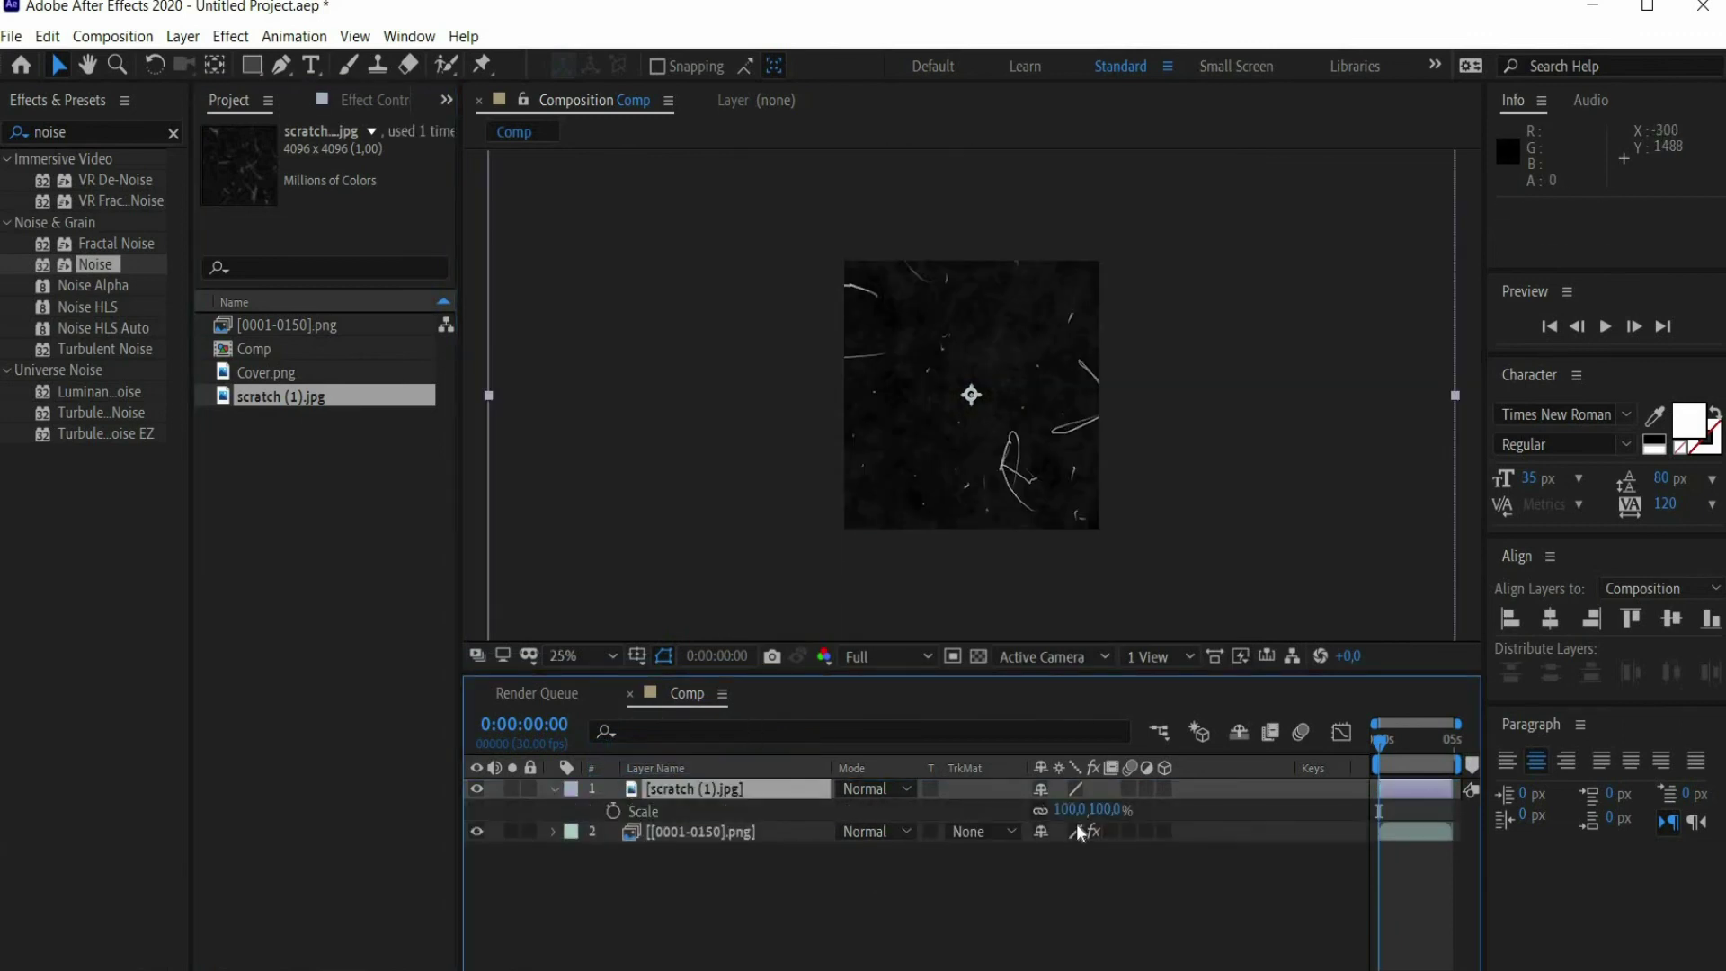
{"action": "left_click_drag", "start_coordinate": [1071, 812], "coordinate": [992, 819]}
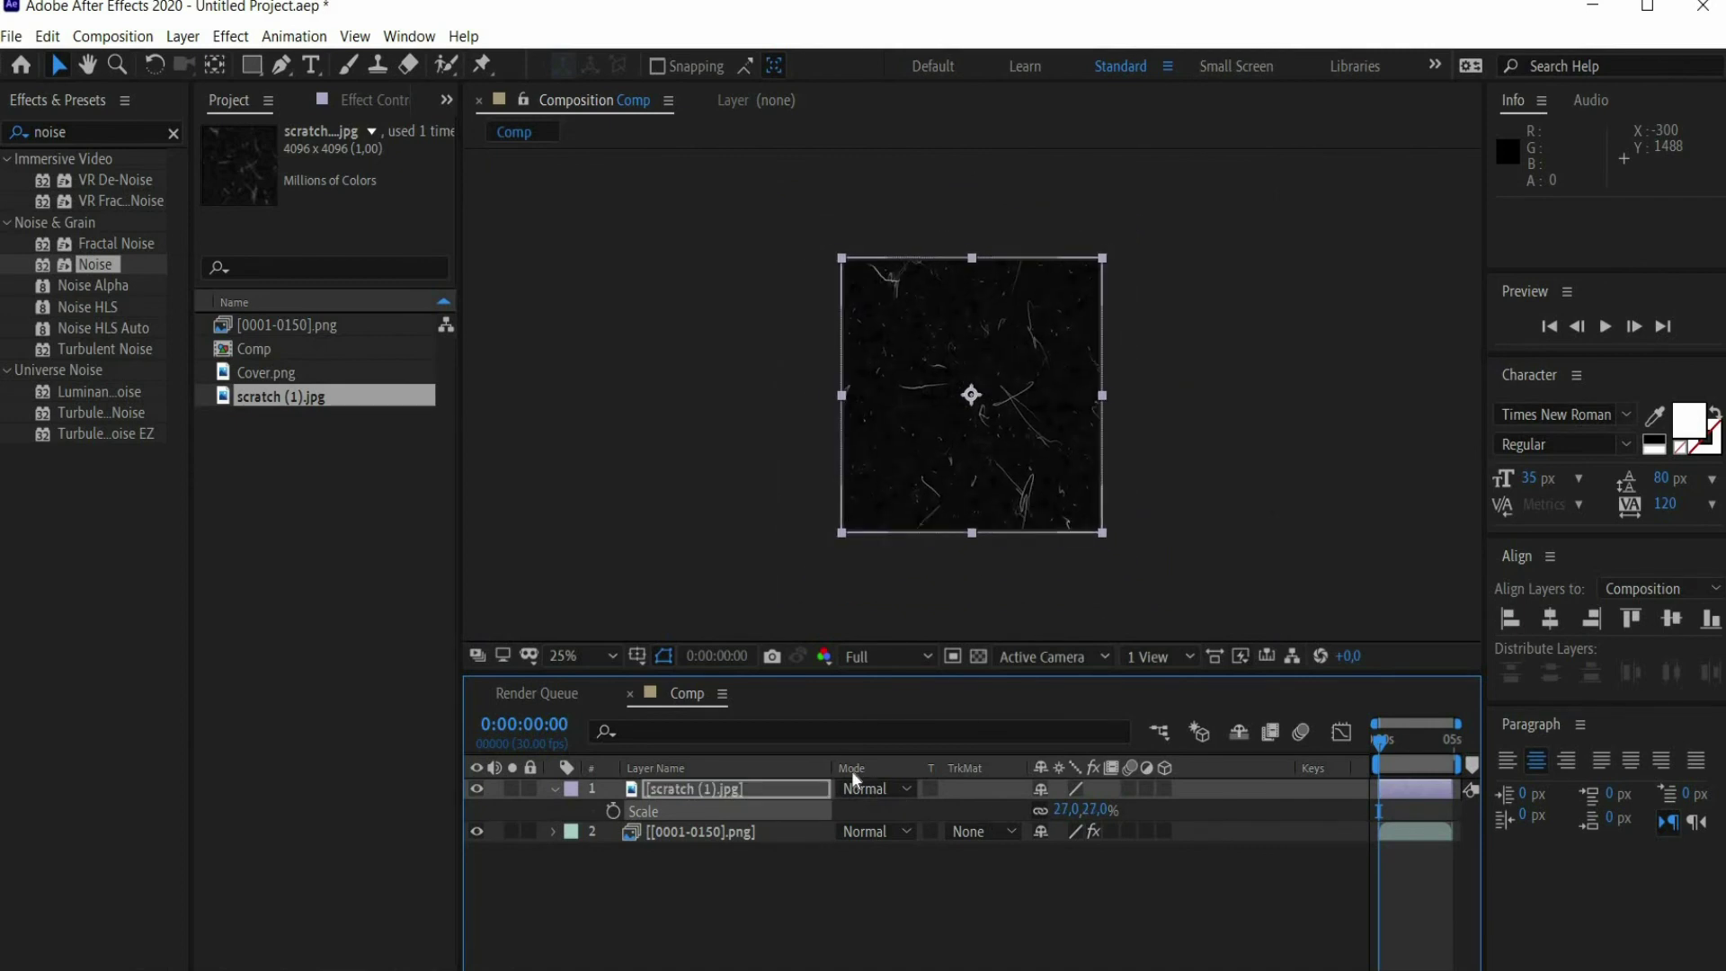
Step: Blend the scratch texture layer with Lighten mode and set its opacity to 50%
{"action": "left_click", "coordinate": [896, 790]}
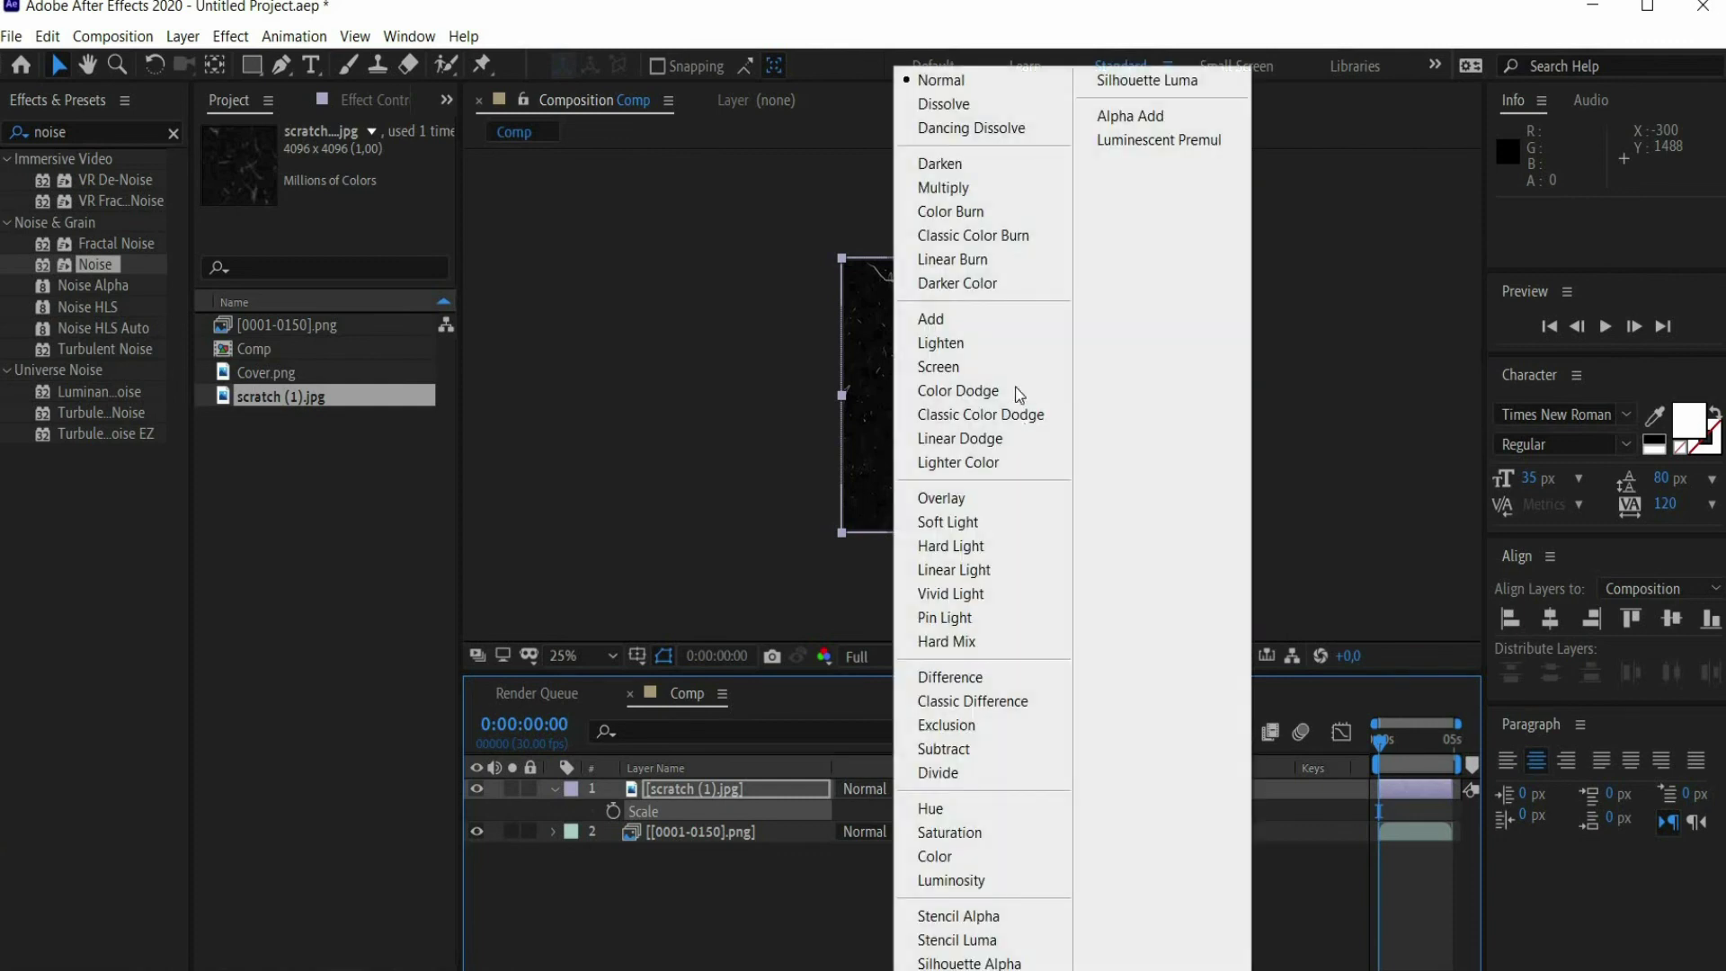
{"action": "left_click", "coordinate": [971, 335]}
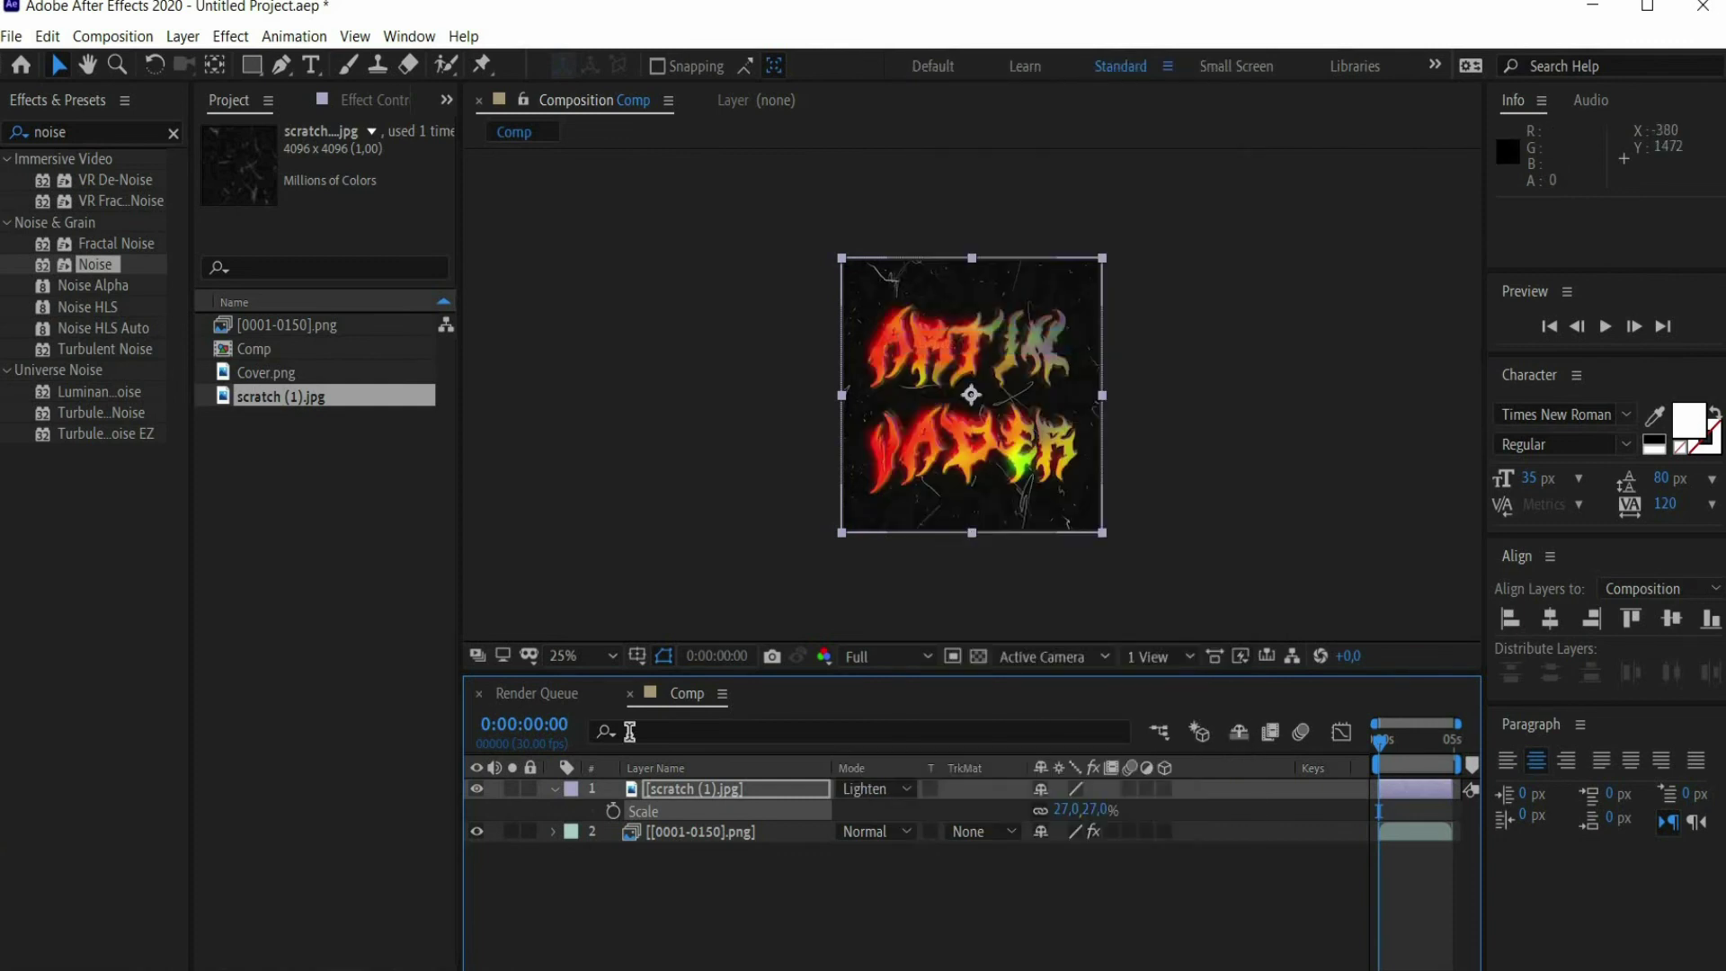
{"action": "key", "text": "t"}
{"action": "left_click", "coordinate": [1037, 809]}
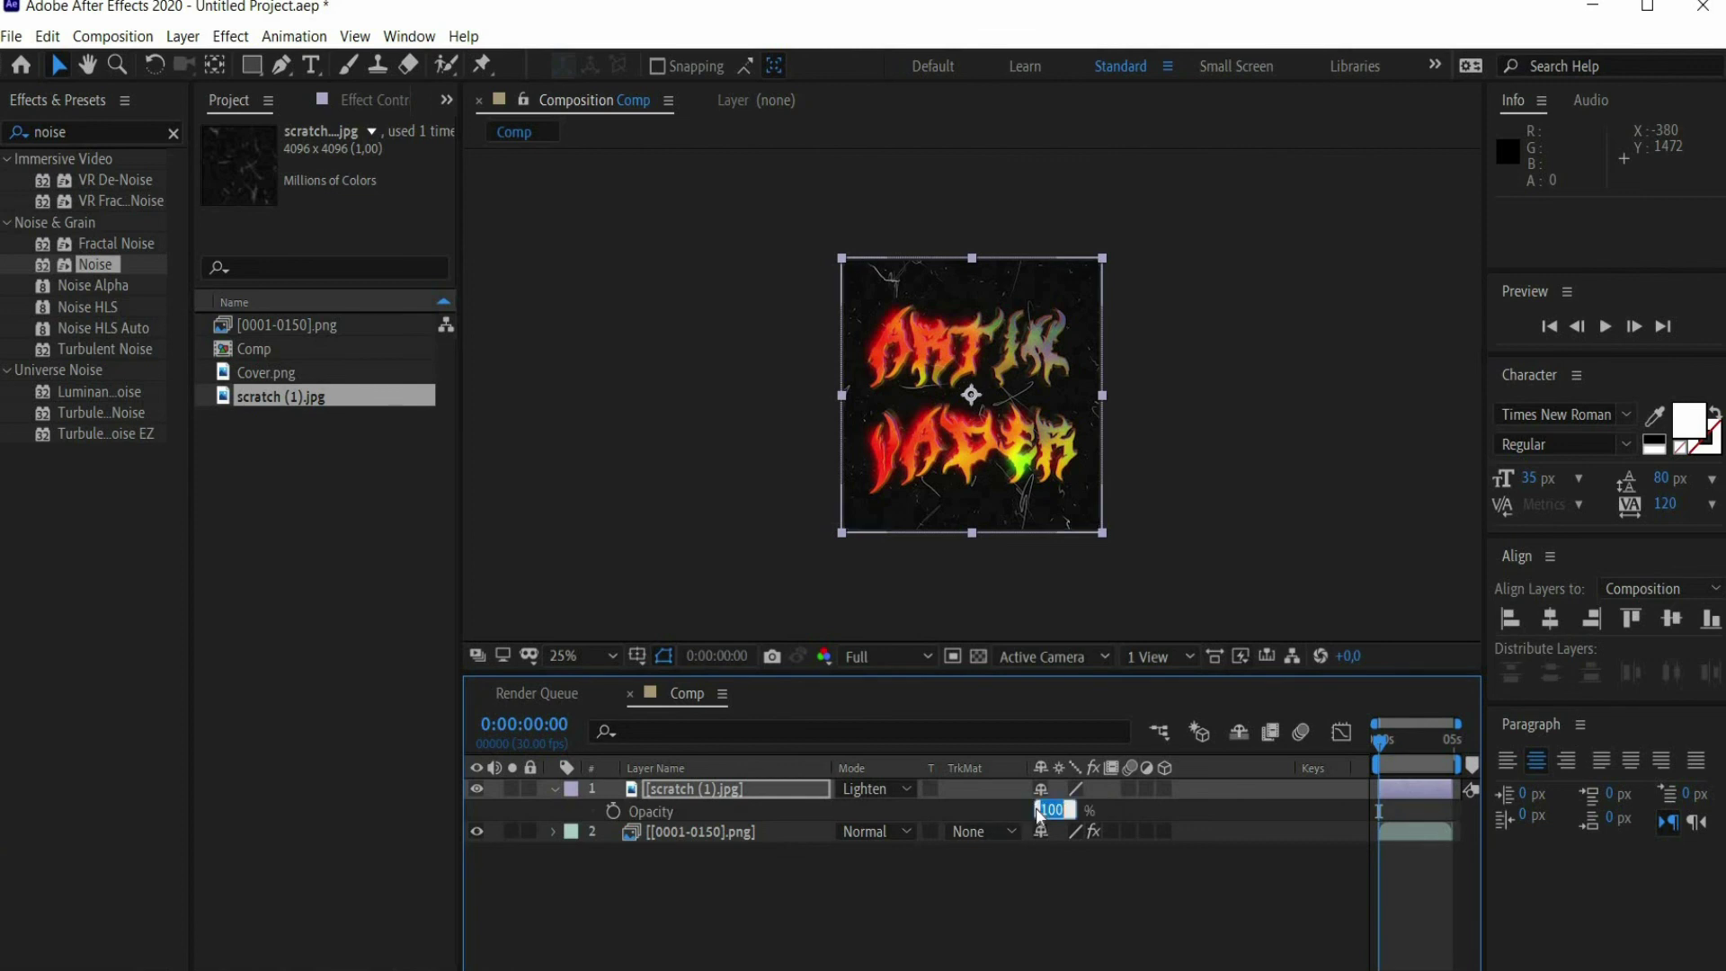
{"action": "type", "text": "50"}
{"action": "key", "text": "Return"}
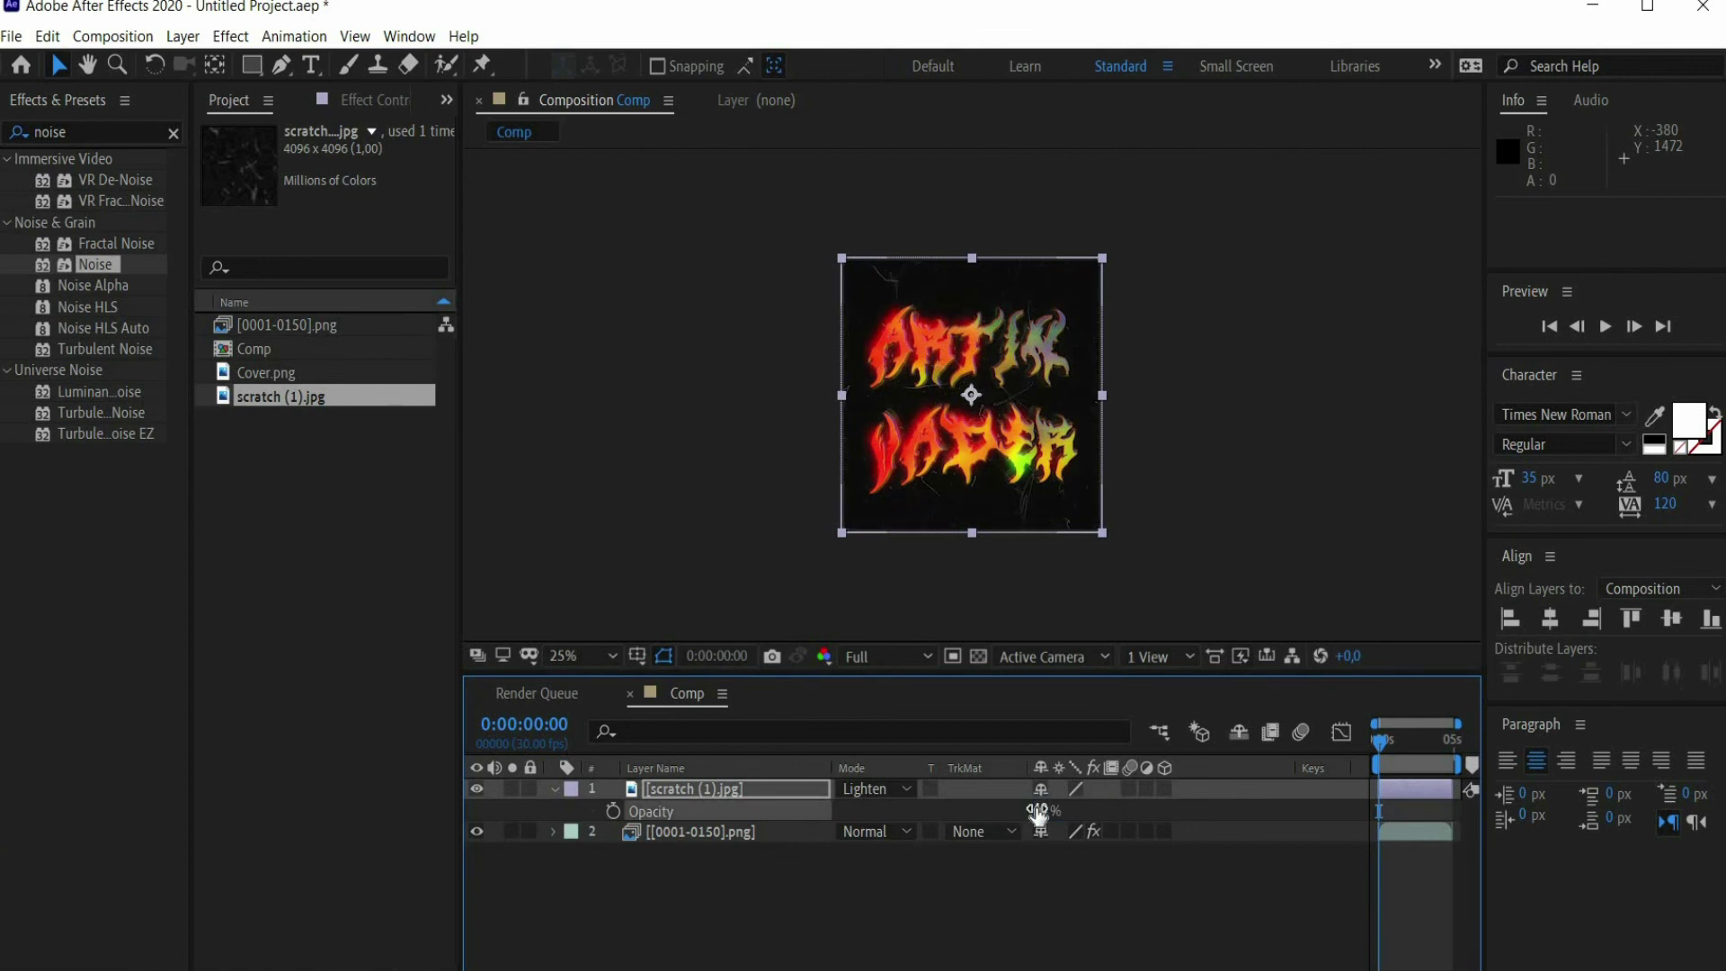
Step: Place Cover.png above the scratch texture in the timeline and scale it down to 79%
{"action": "left_click_drag", "start_coordinate": [274, 376], "coordinate": [707, 810]}
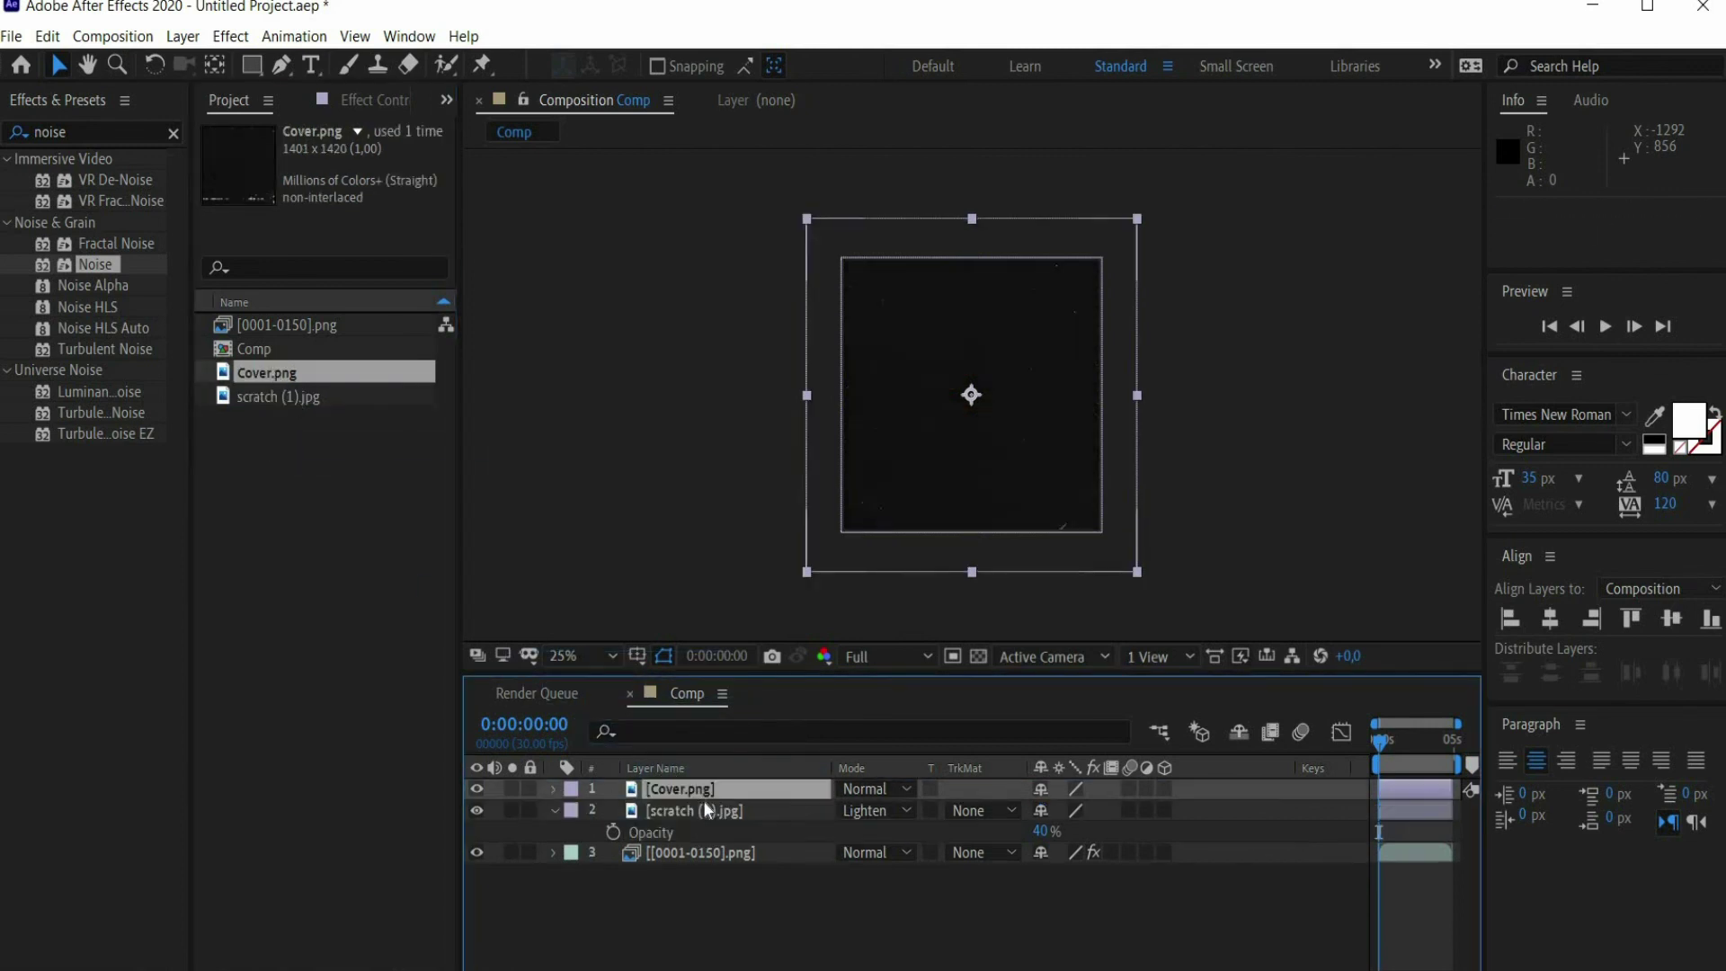
{"action": "key", "text": "s"}
{"action": "left_click_drag", "start_coordinate": [1061, 811], "coordinate": [1040, 812]}
Step: Blend the Cover.png layer with Lighten mode at 50% opacity and preview the animation through to its end
{"action": "left_click", "coordinate": [877, 789]}
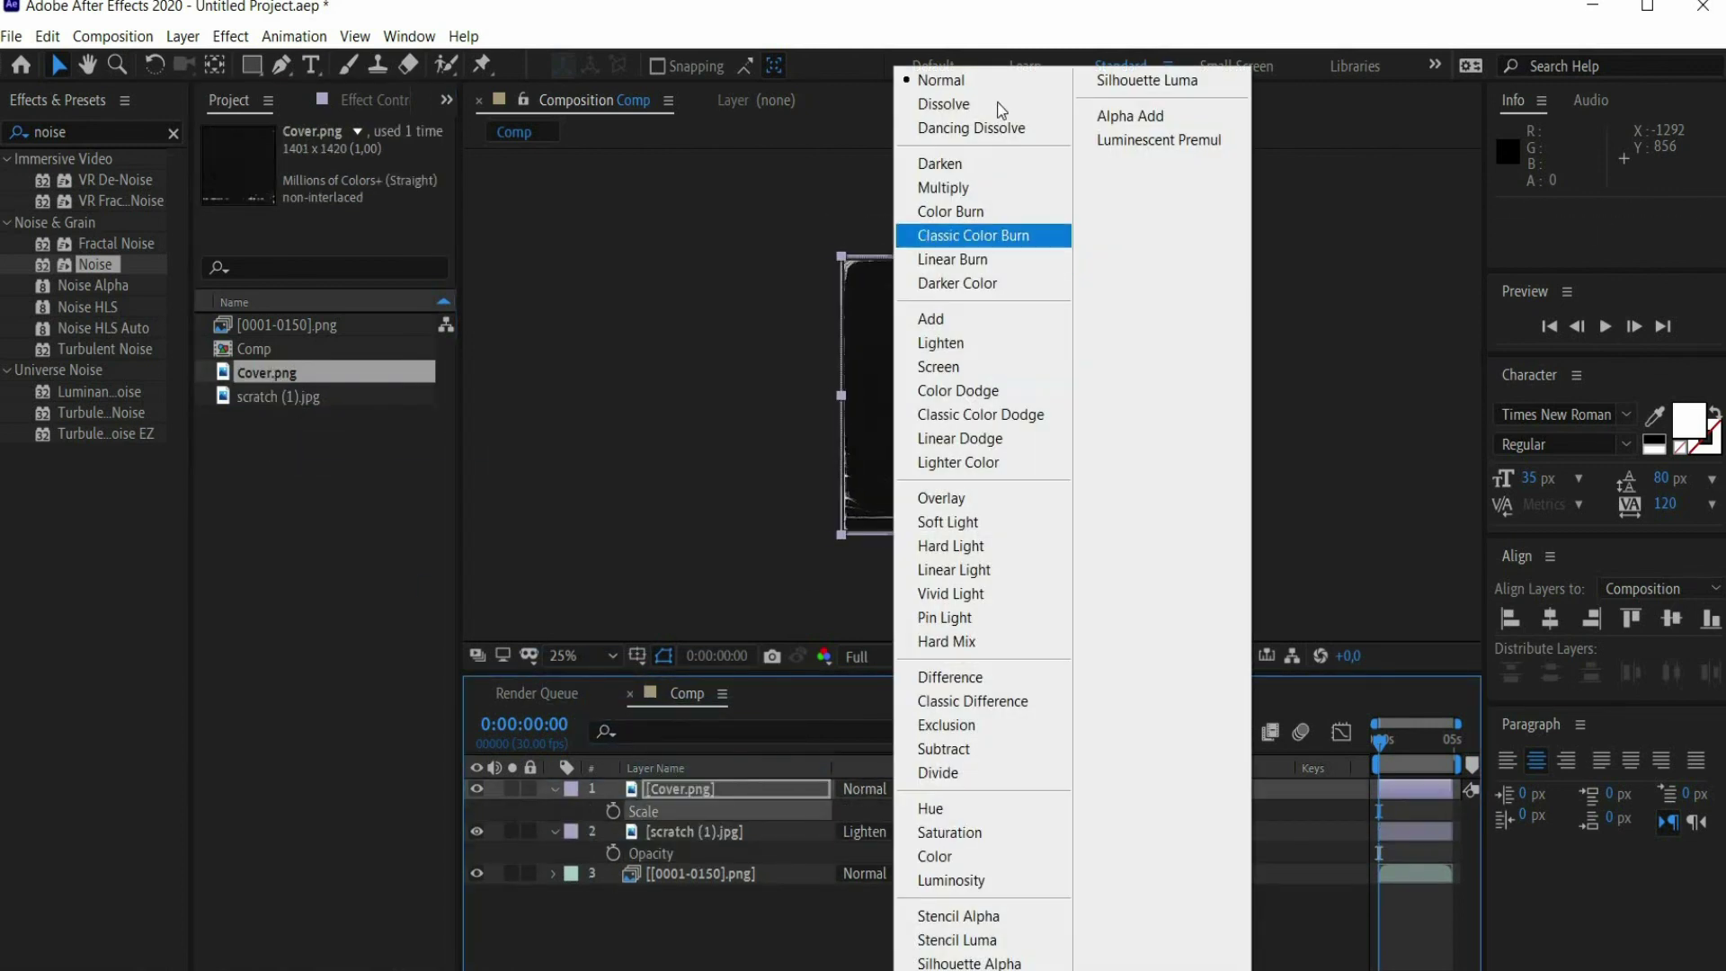
{"action": "left_click", "coordinate": [985, 345]}
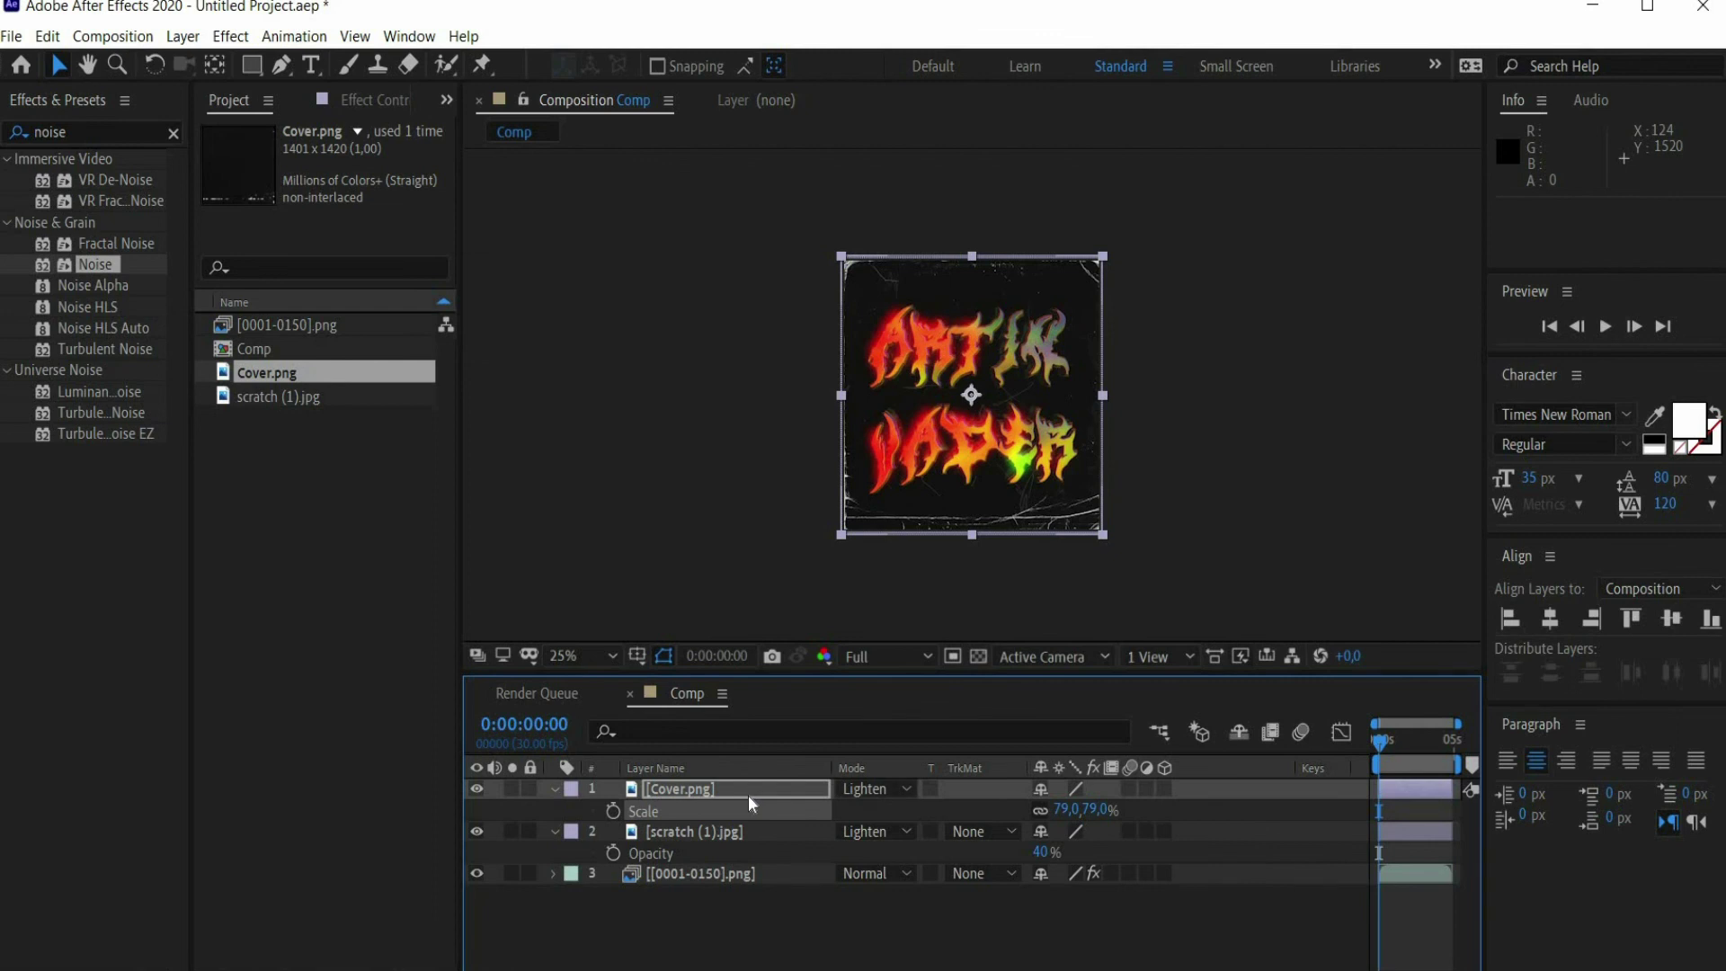
{"action": "key", "text": "t"}
{"action": "left_click", "coordinate": [1045, 809]}
{"action": "type", "text": "50"}
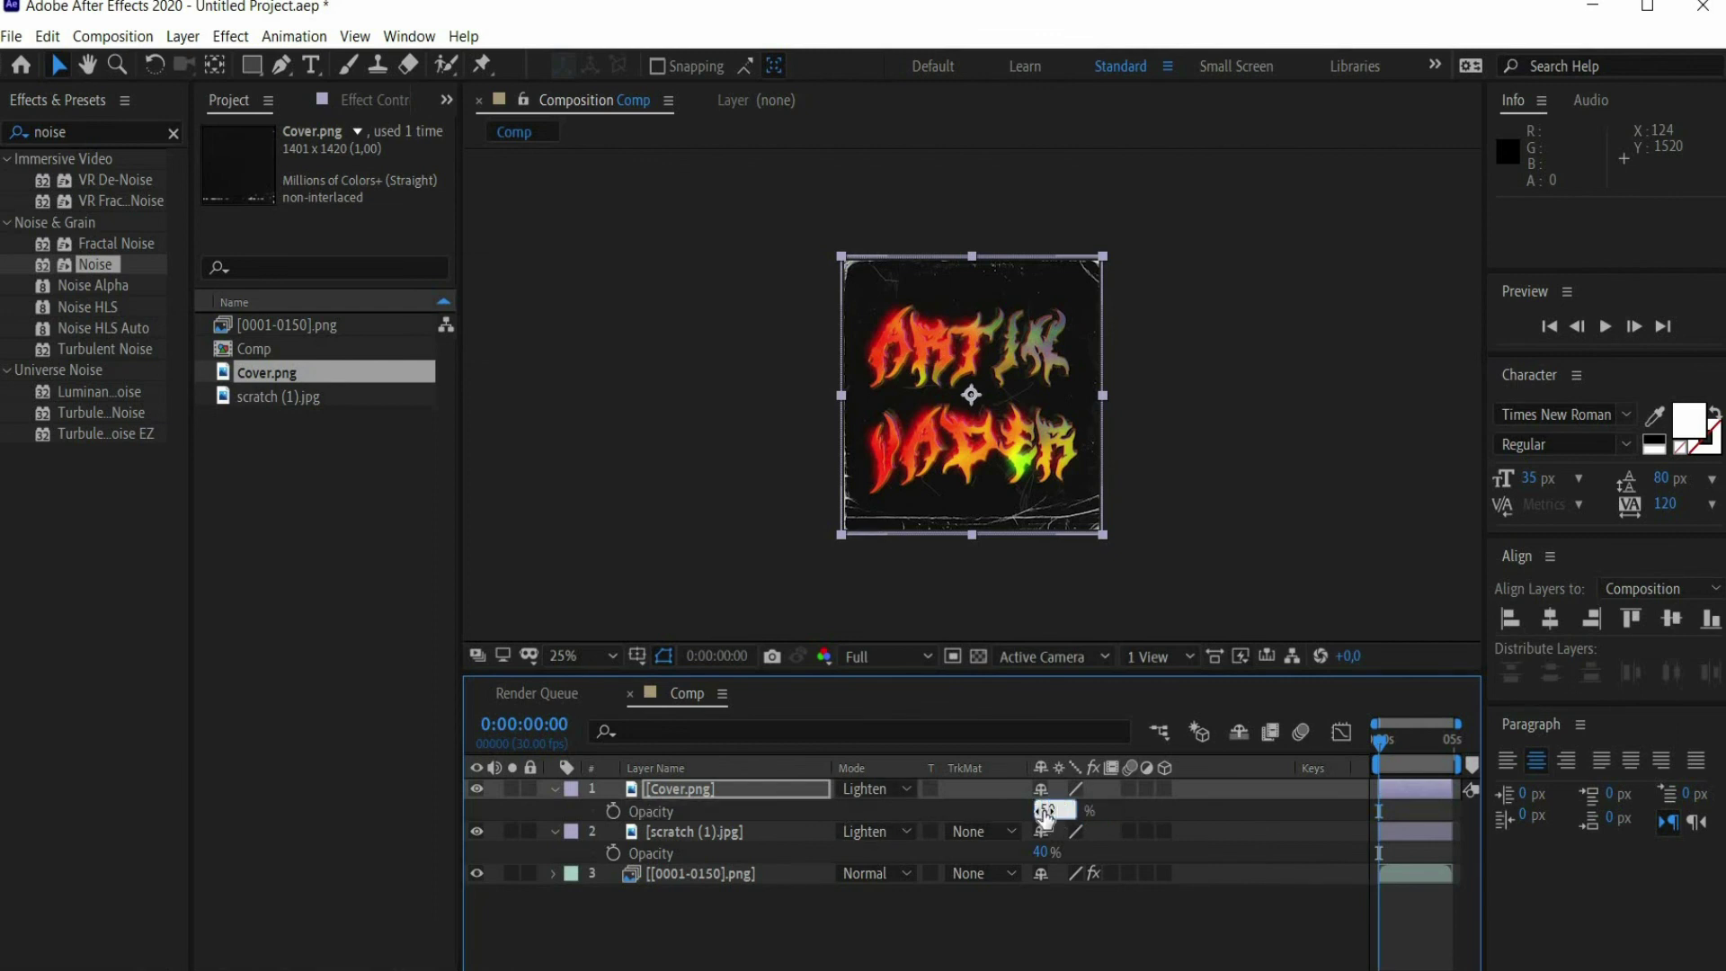
{"action": "key", "text": "Return"}
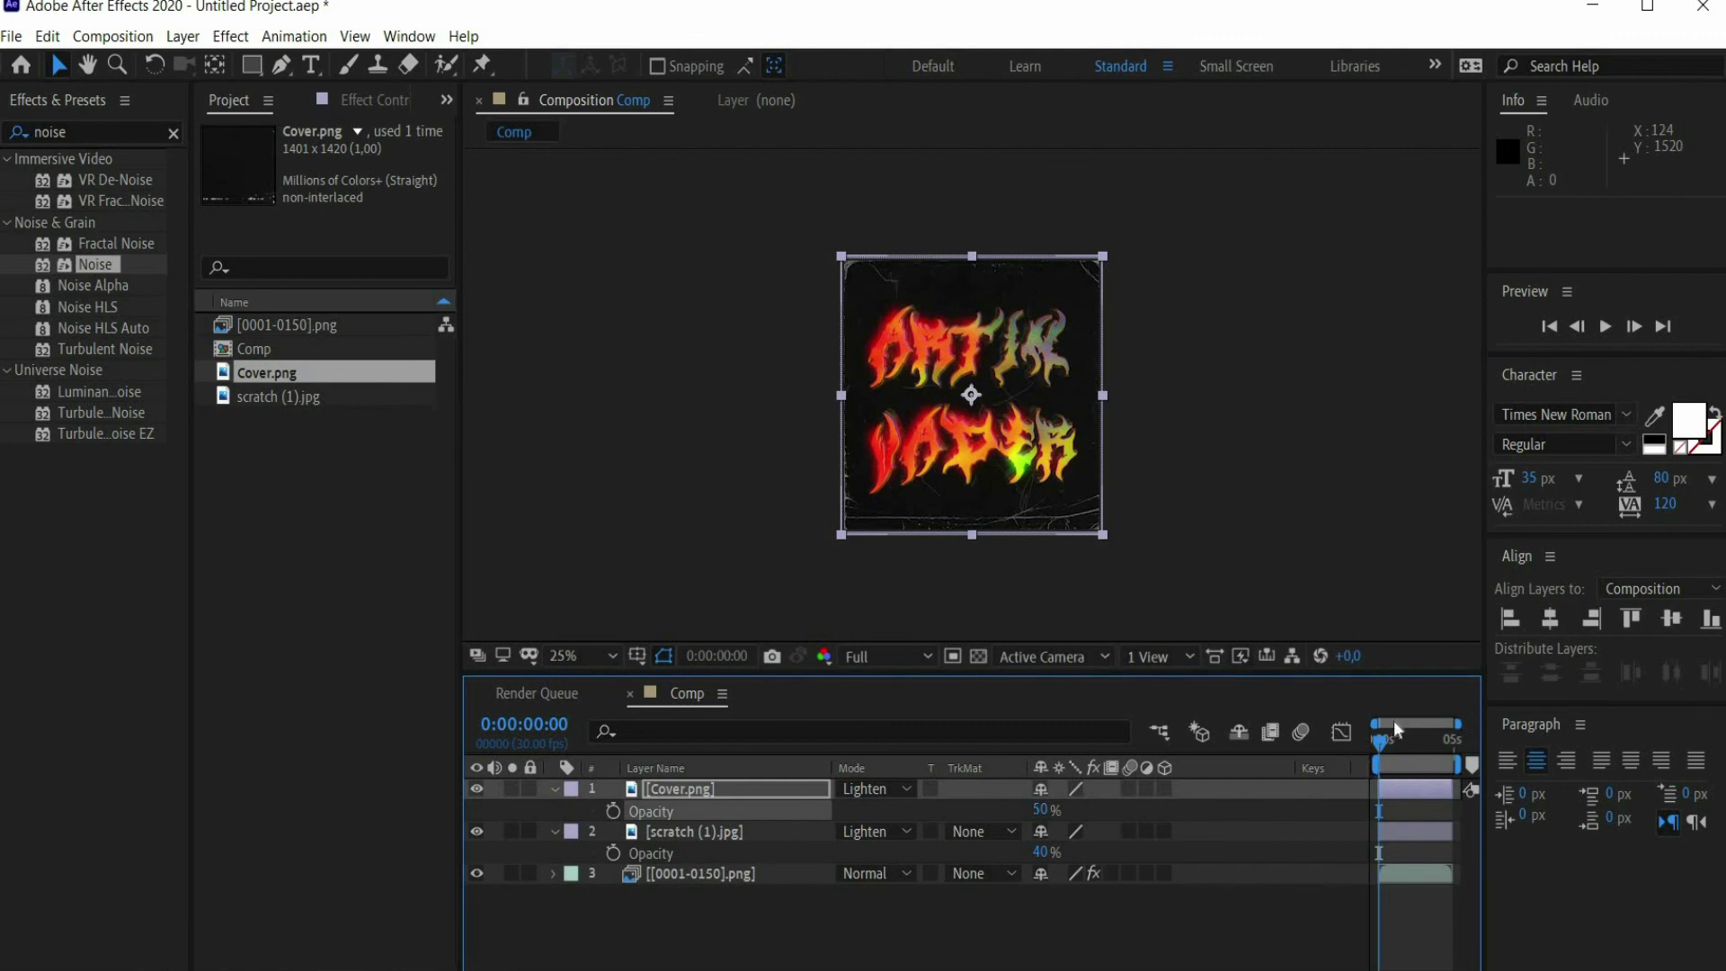
{"action": "key", "text": "space"}
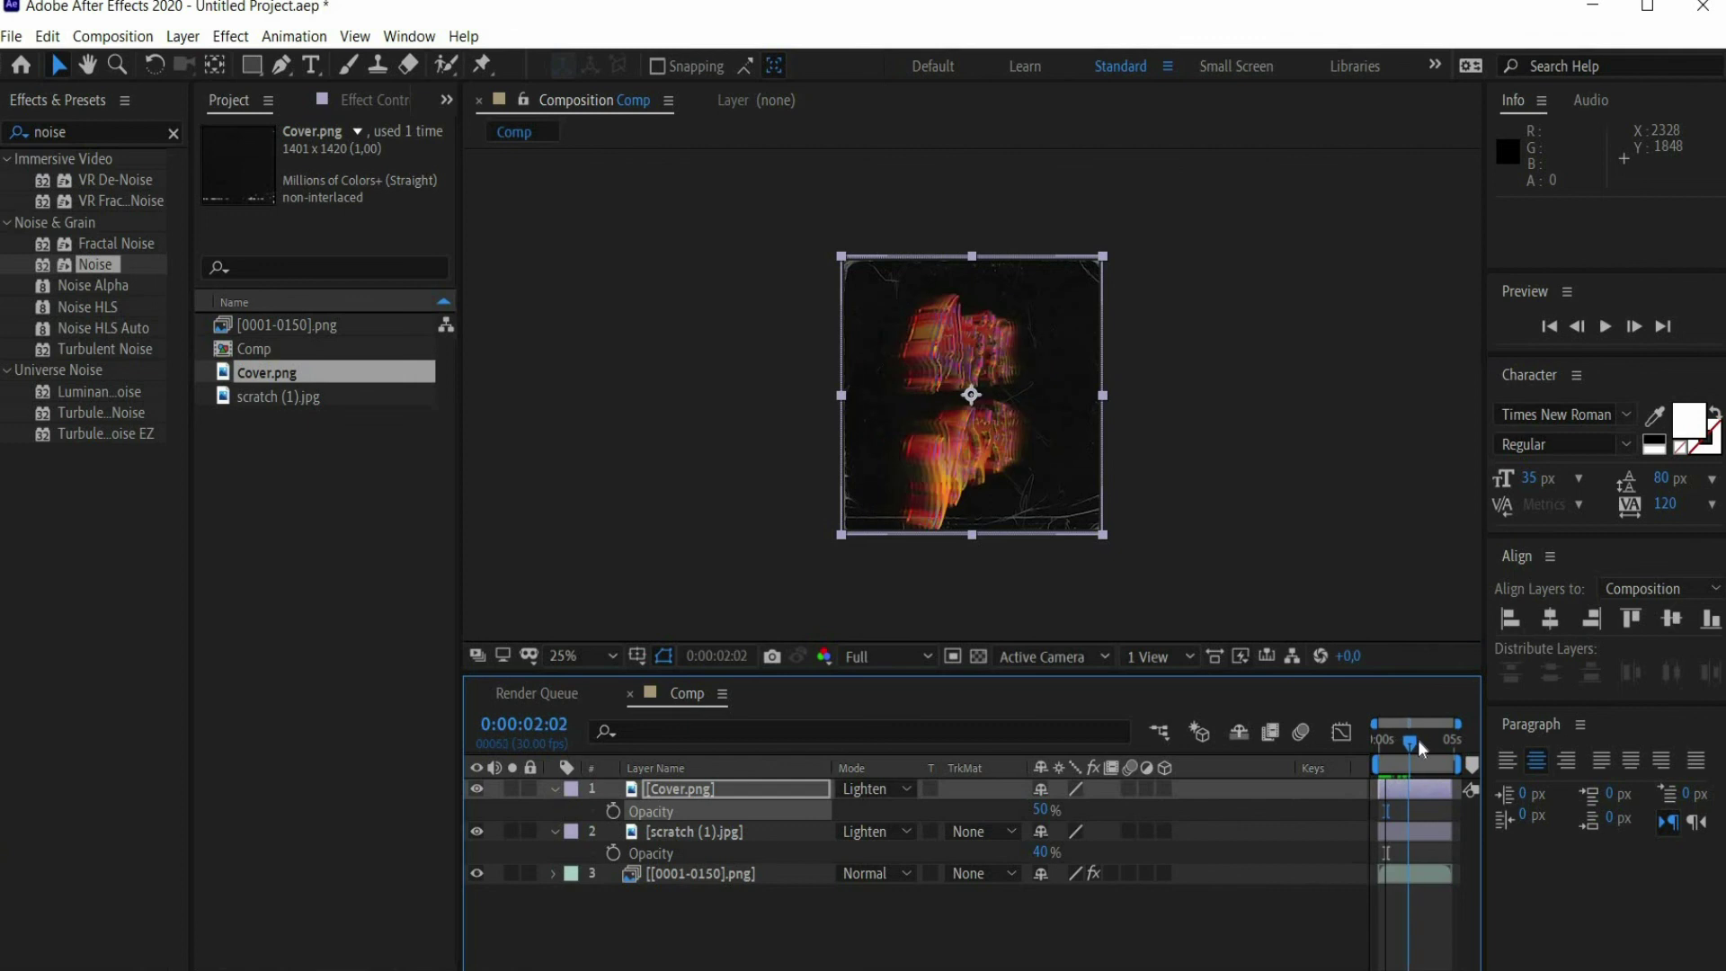
{"action": "mouse_move", "coordinate": [1421, 741]}
{"action": "left_mouse_down"}
{"action": "mouse_move", "coordinate": [1401, 741]}
{"action": "mouse_move", "coordinate": [1453, 741]}
{"action": "left_mouse_up"}
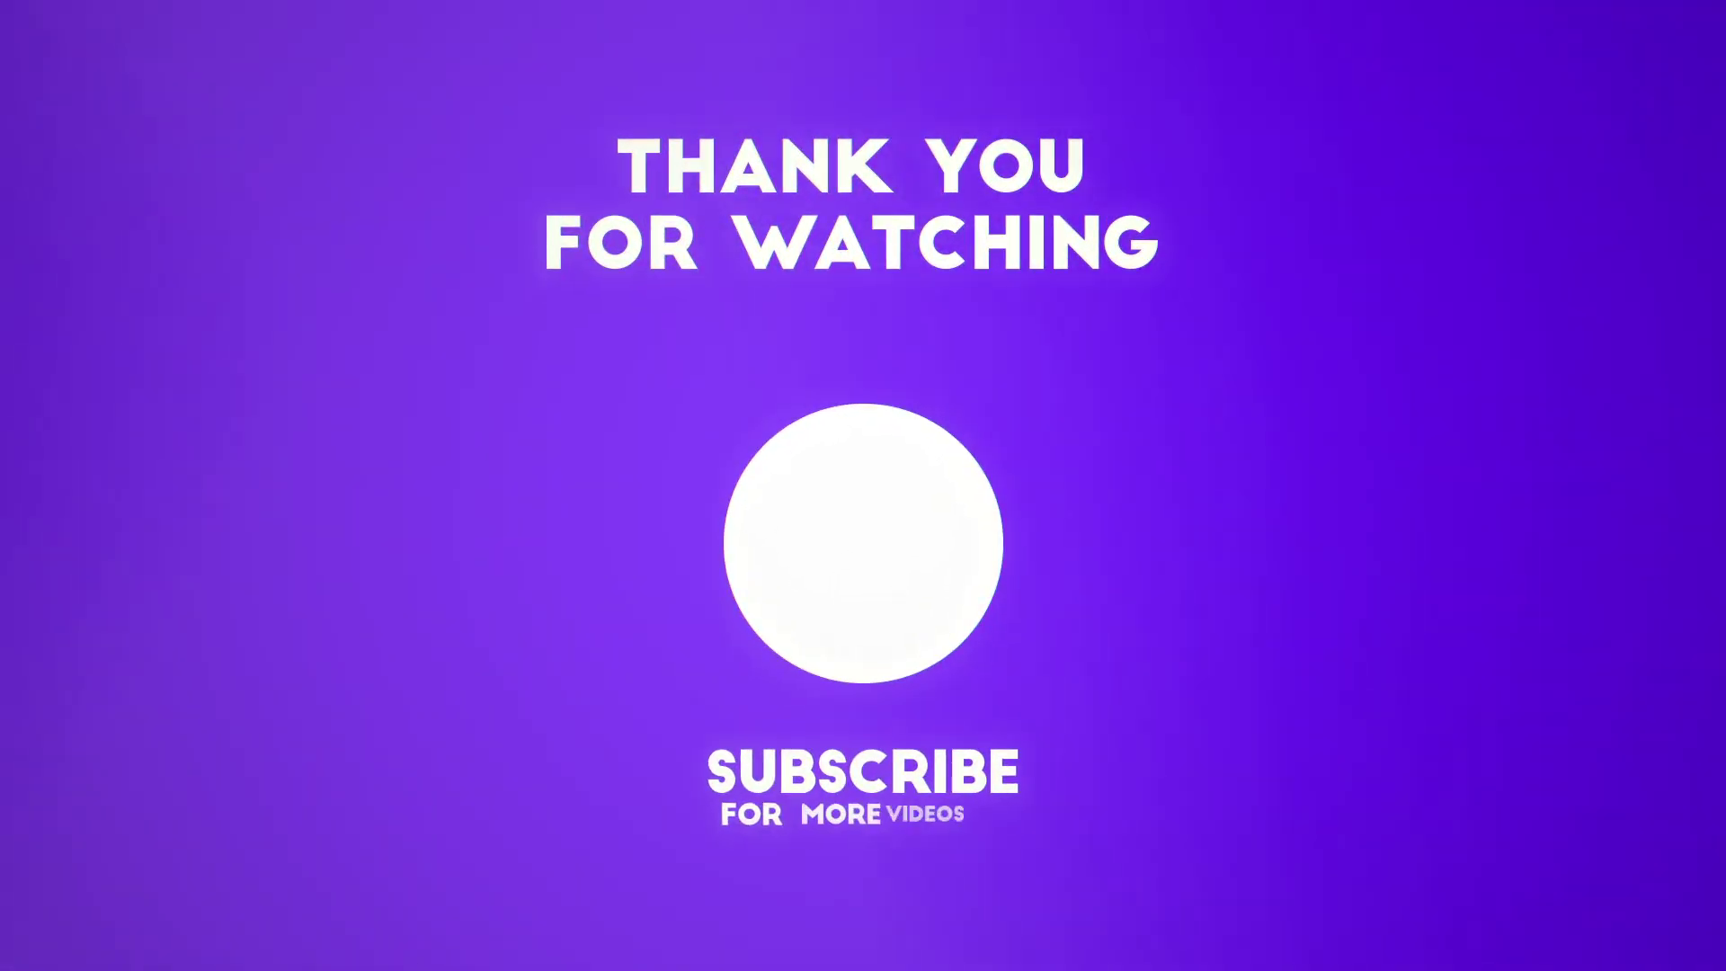